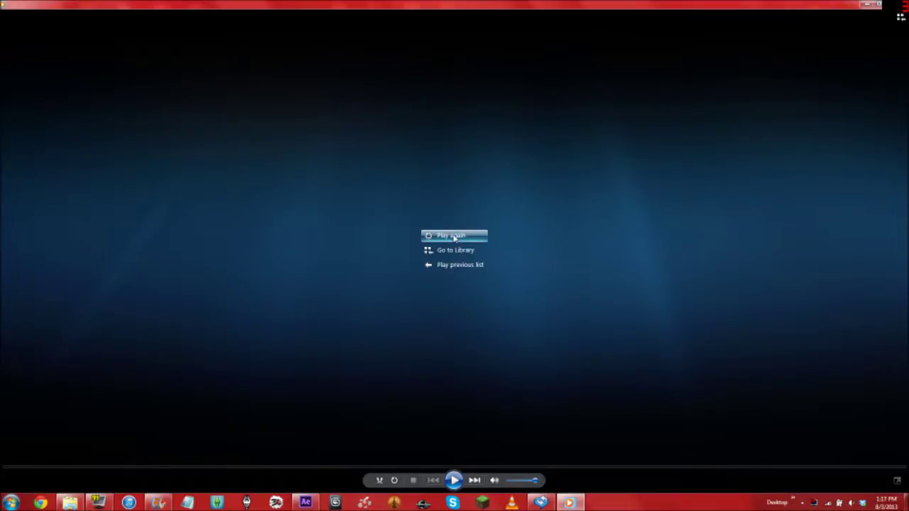
Replay the jet flyby 1 video, pause it partway through, and return to the jet folder.
left_click(454, 236)
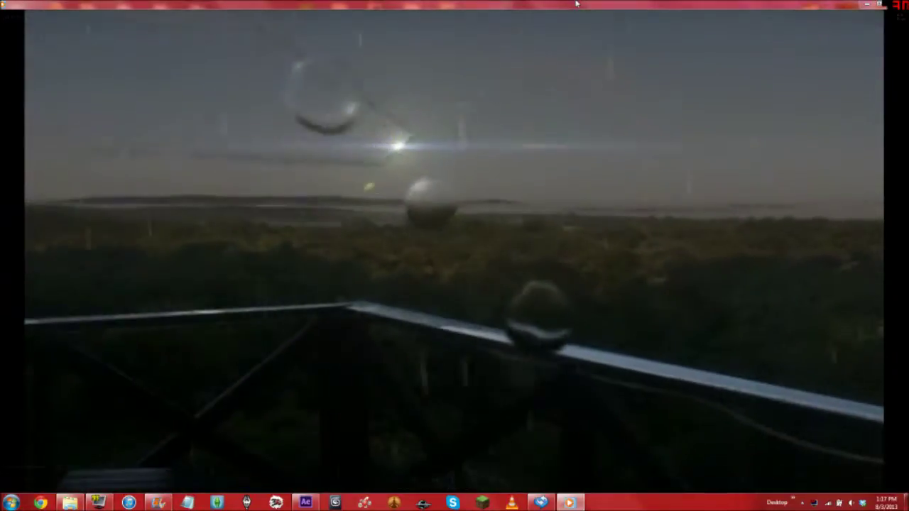
mouse_move(536, 282)
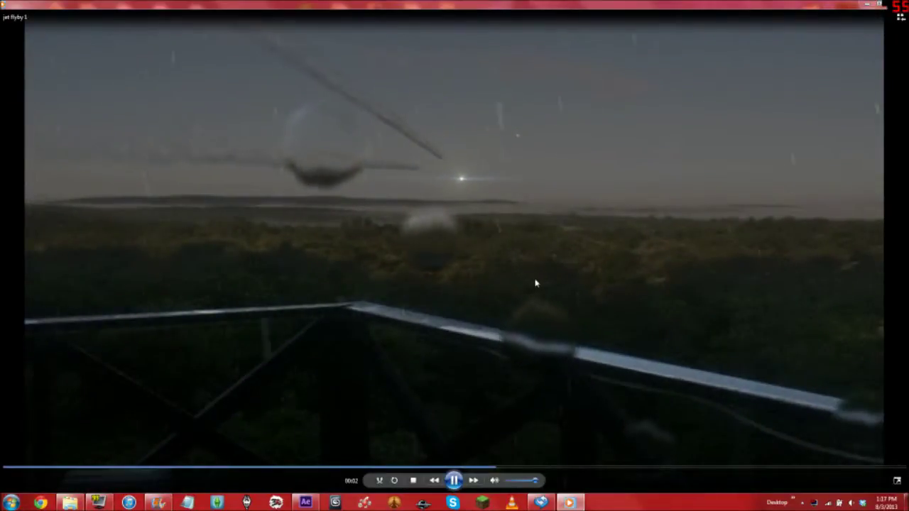
left_click(455, 480)
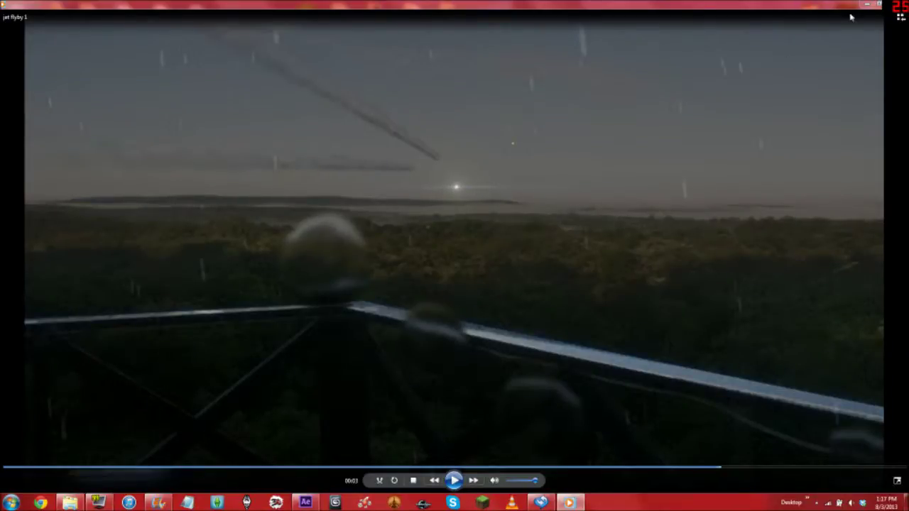
left_click(878, 4)
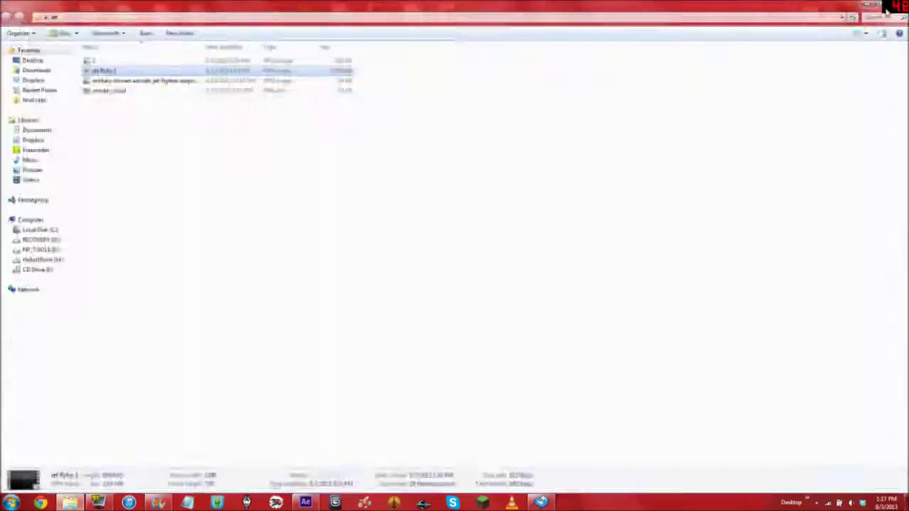
left_click(587, 176)
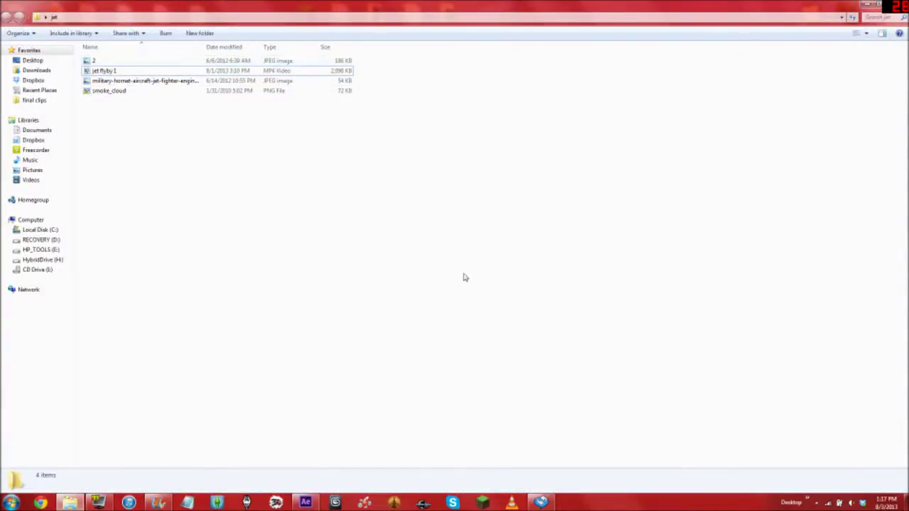
View the source images in the jet folder: landscape photo 2, the military hornet jet photo, and smoke_cloud.
double_click(146, 63)
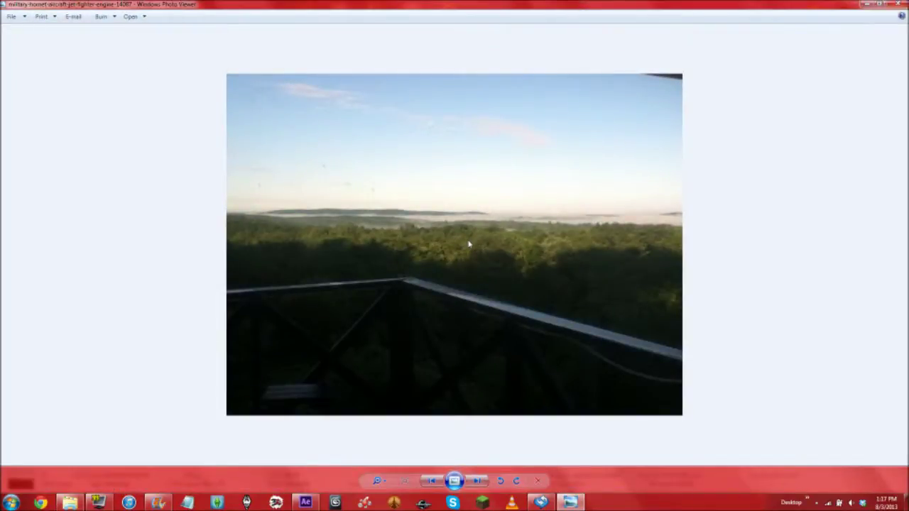
key("Right")
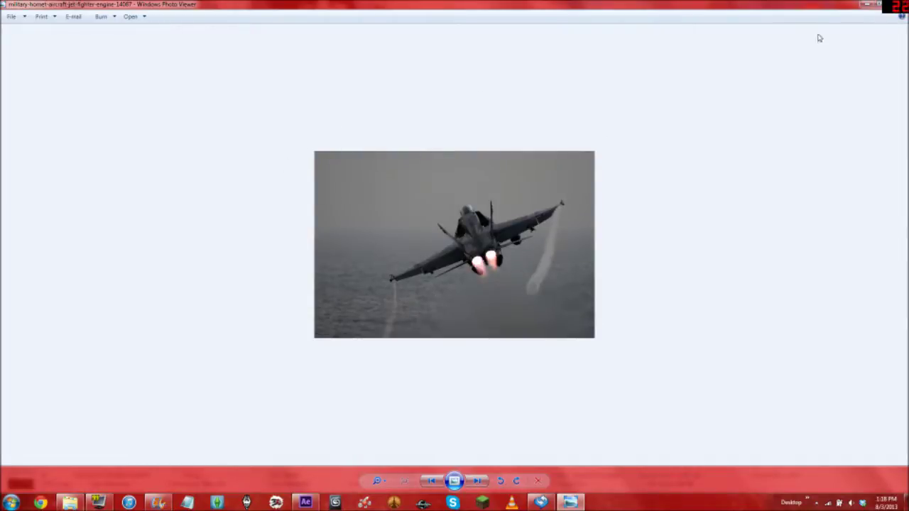
left_click(903, 5)
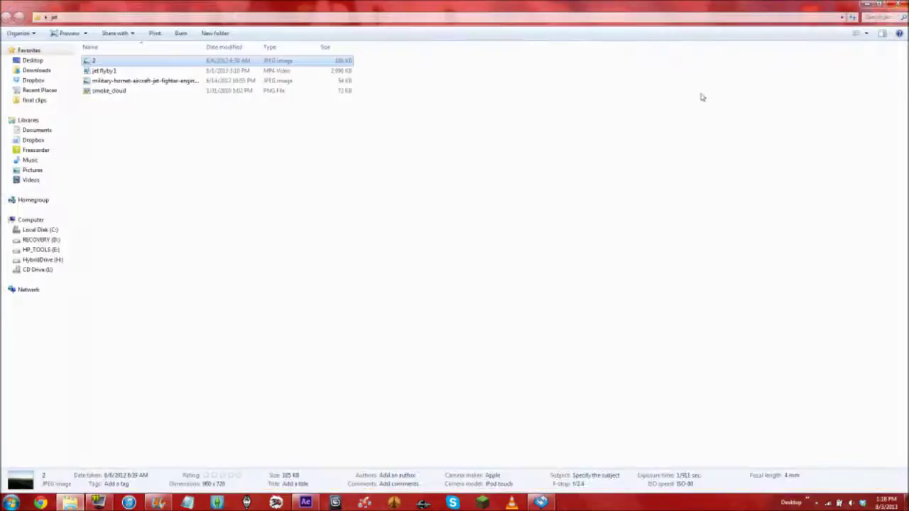
left_click(125, 92)
double_click(124, 92)
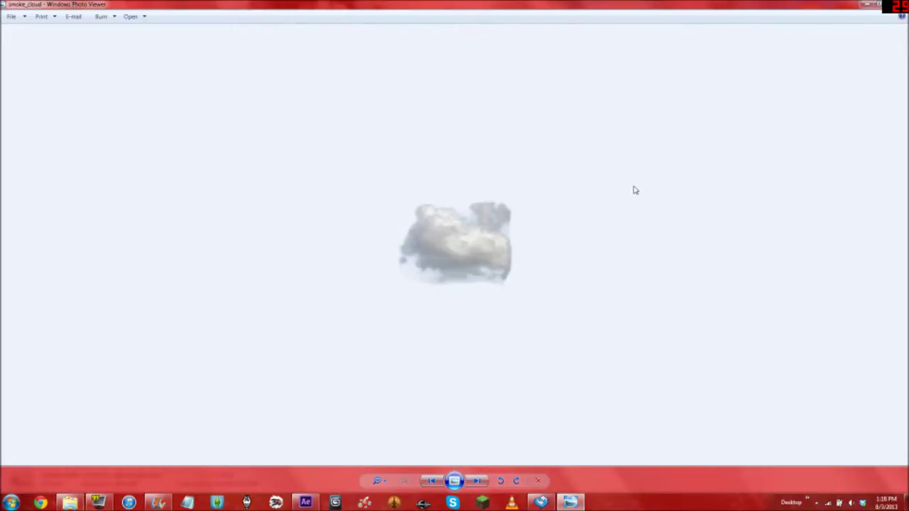
left_click(905, 5)
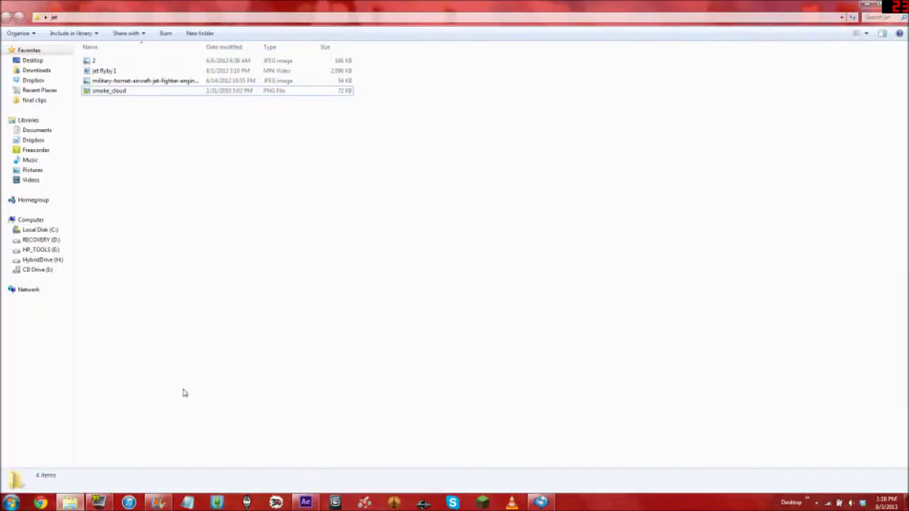
Import image 2, the military hornet jet photo and smoke_cloud from the jet folder into the After Effects project.
left_click(305, 503)
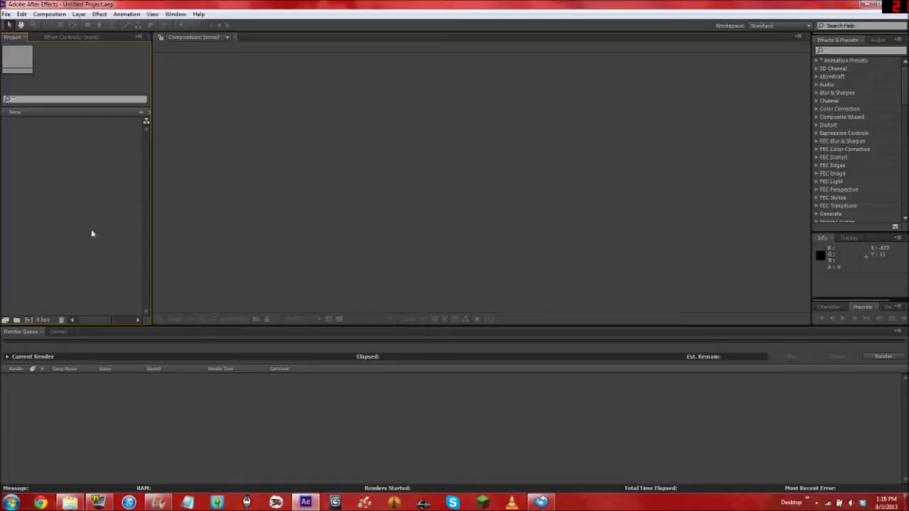
left_click(69, 503)
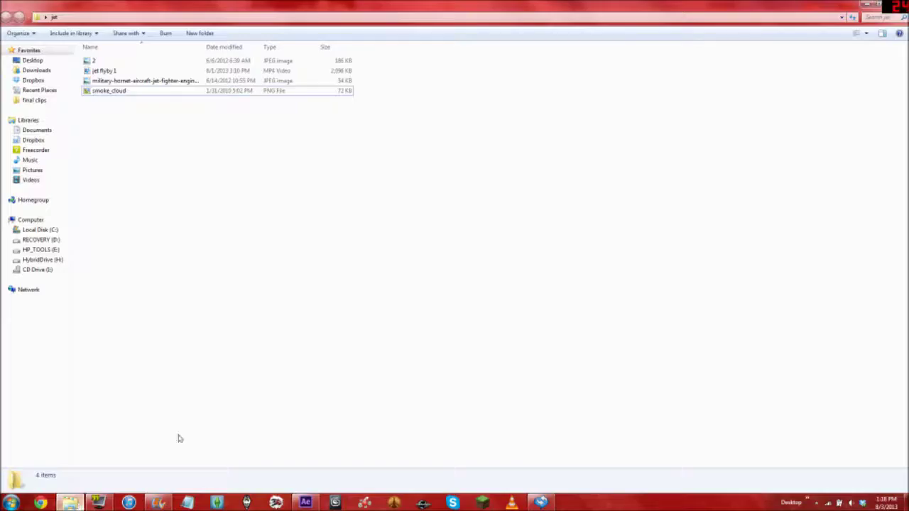
left_click(882, 5)
left_click(445, 207)
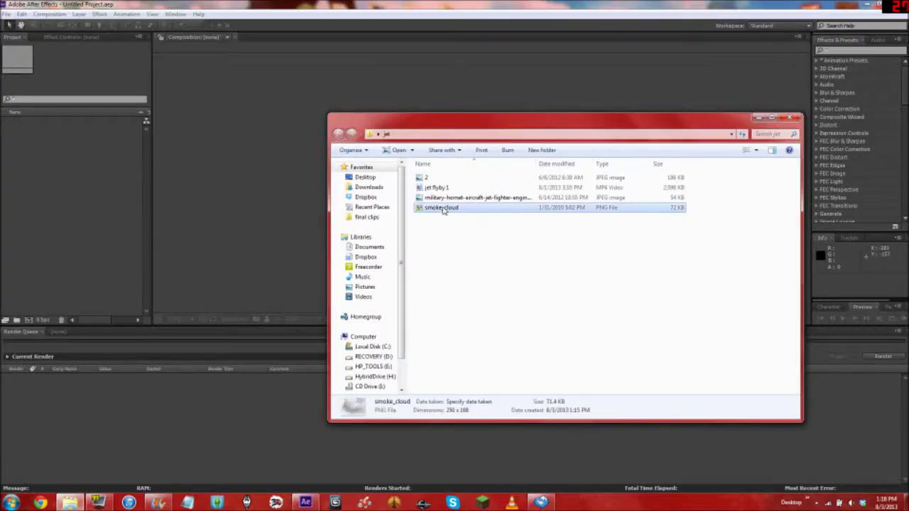
key("shift+Up")
double_click(430, 177)
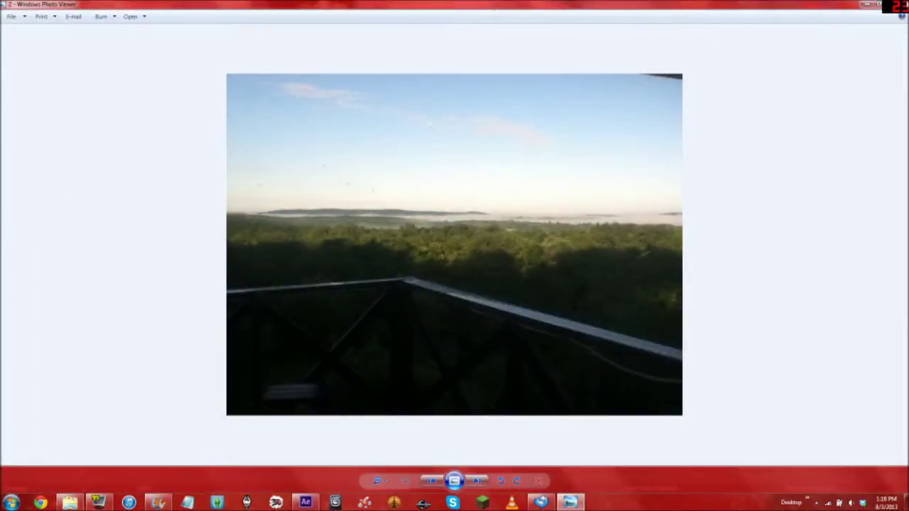
left_click(897, 4)
left_click_drag(436, 178, 60, 195)
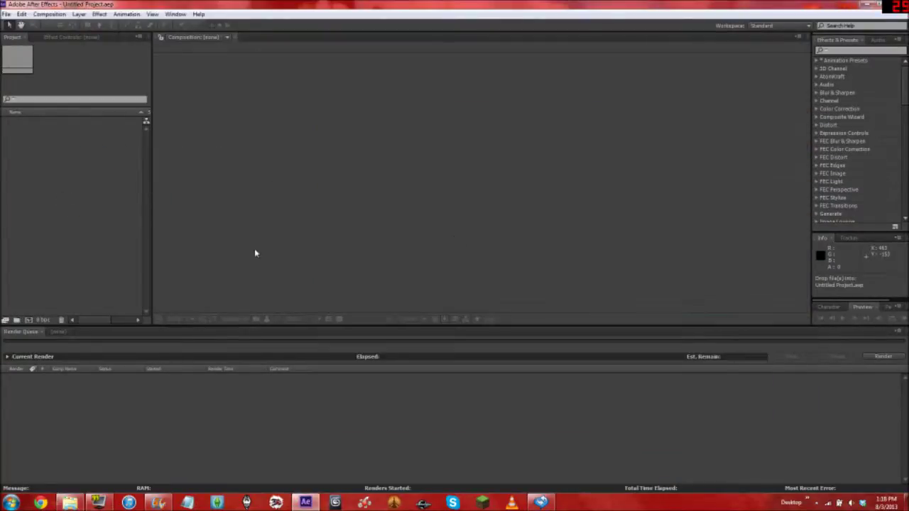
left_click(91, 176)
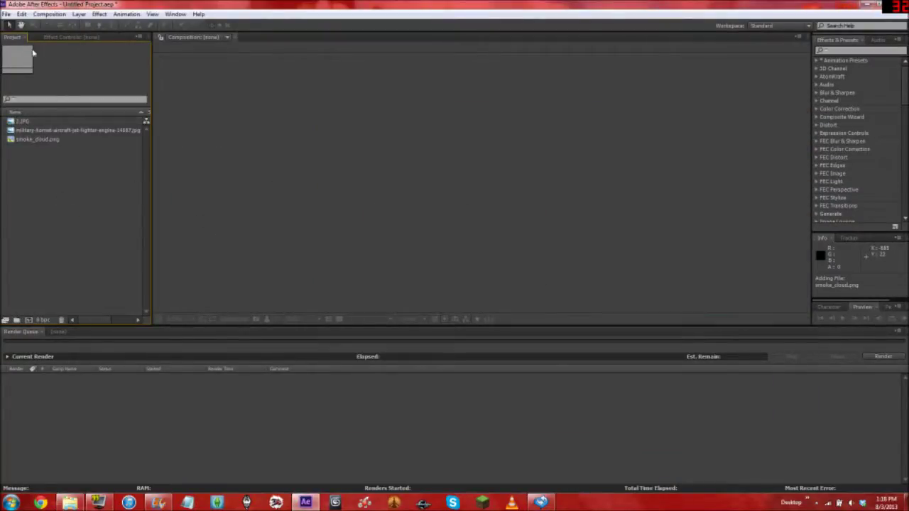
Create a composition named "main jet comp" with the HDV/HDTV 720 29.97 preset and a duration of 0;00;05;00.
right_click(86, 198)
left_click(125, 205)
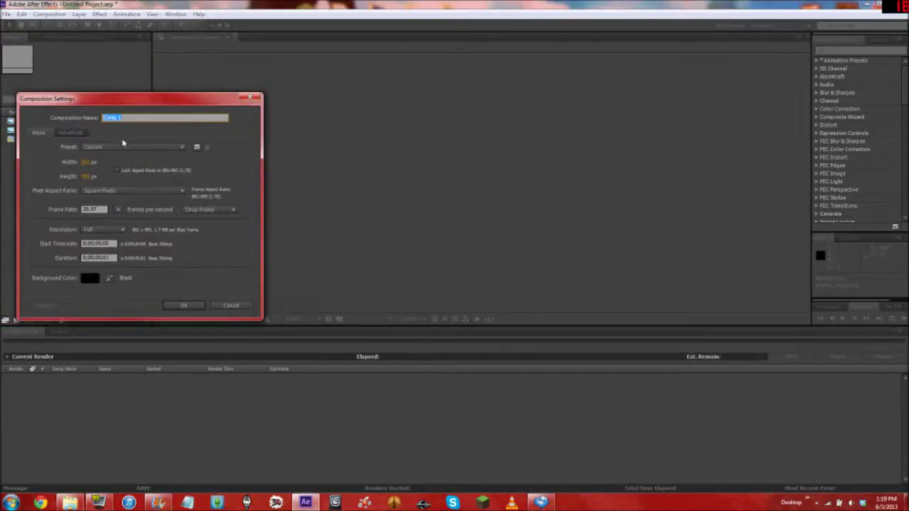
type("jet")
type(" comp")
type("ew")
left_click(110, 258)
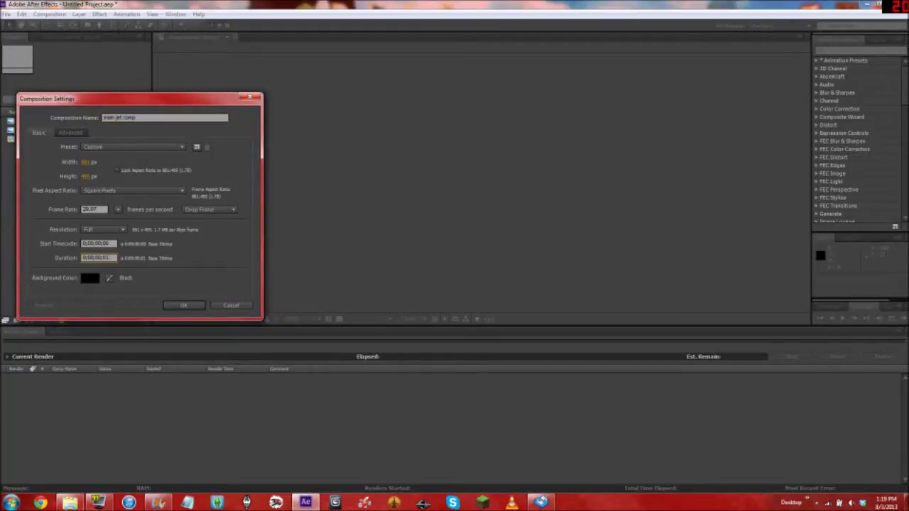
key("Left")
key("Left")
left_click(110, 148)
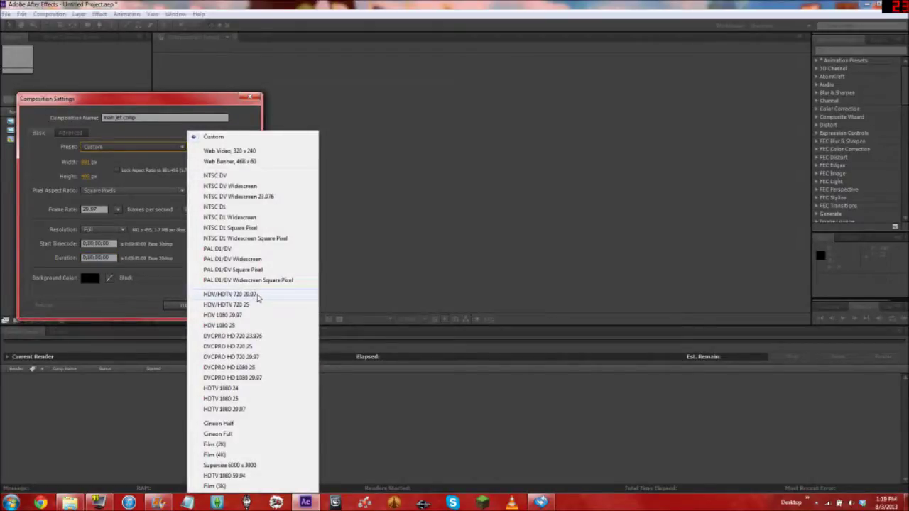
left_click(235, 294)
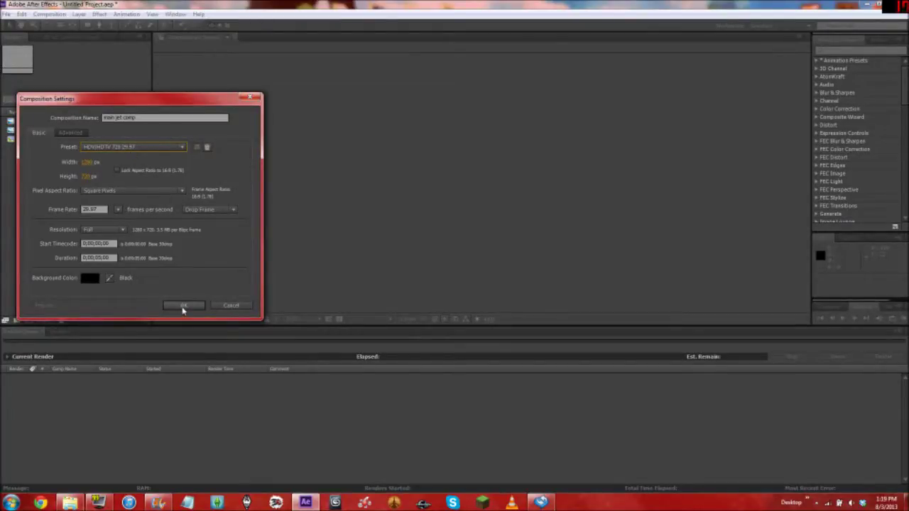
left_click(183, 306)
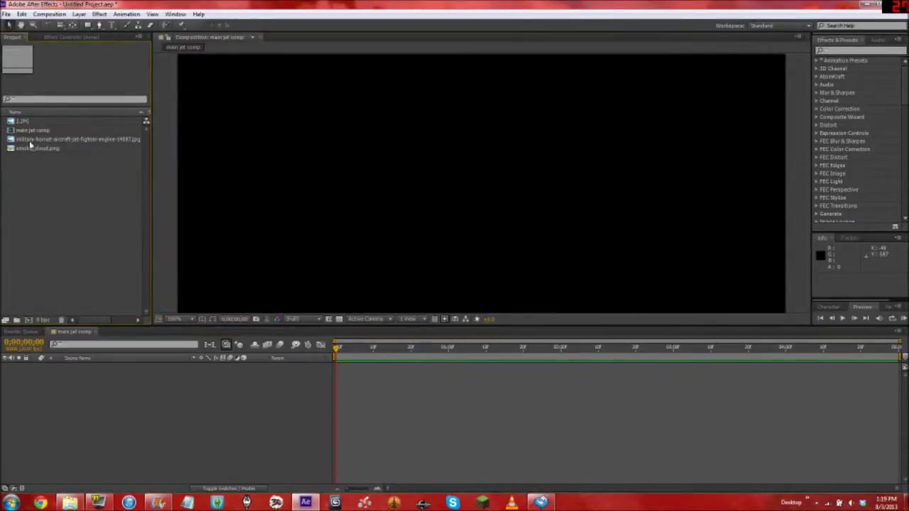
left_click(30, 139)
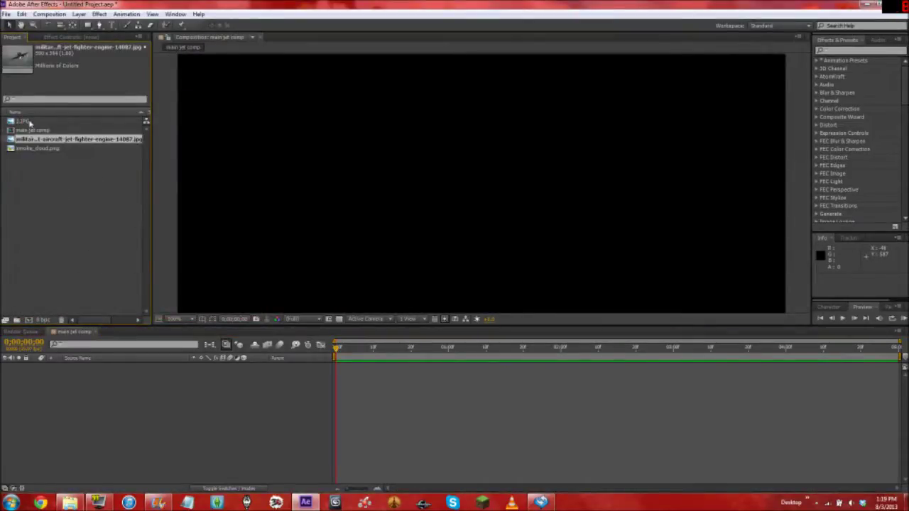
left_click(27, 122)
left_click_drag(27, 122, 475, 197)
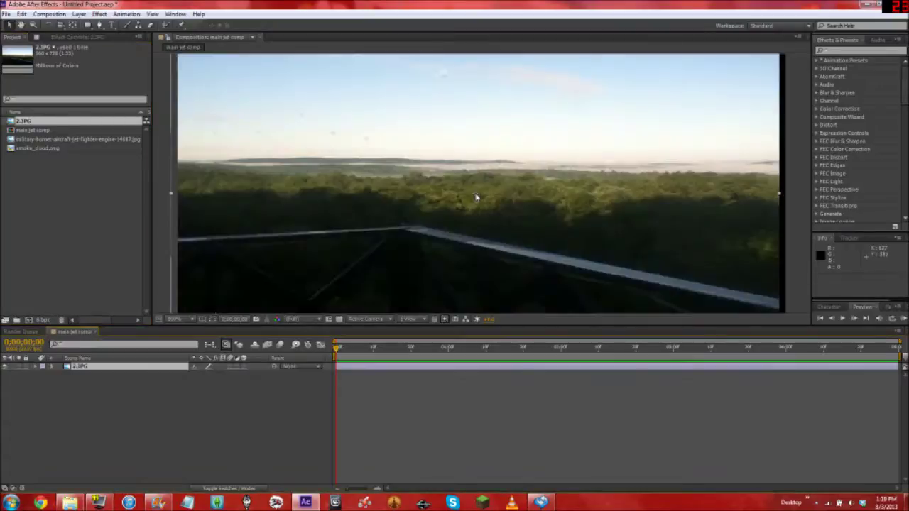
scroll(475, 197, "down", 2)
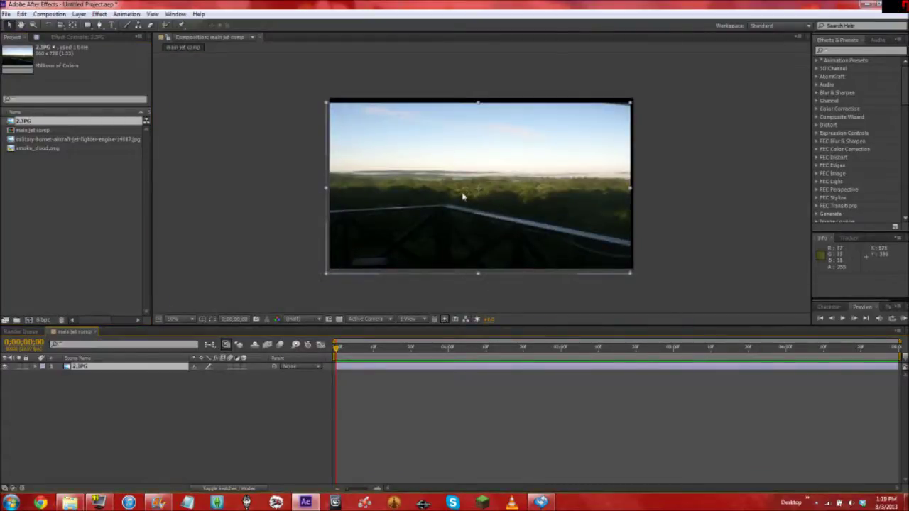
key("Delete")
Place 2.JPG in the composition so it fills the frame, and add the military hornet jet photo above it.
left_click(87, 125)
left_click_drag(87, 125, 466, 176)
scroll(469, 193, "up", 1)
scroll(467, 176, "down", 1)
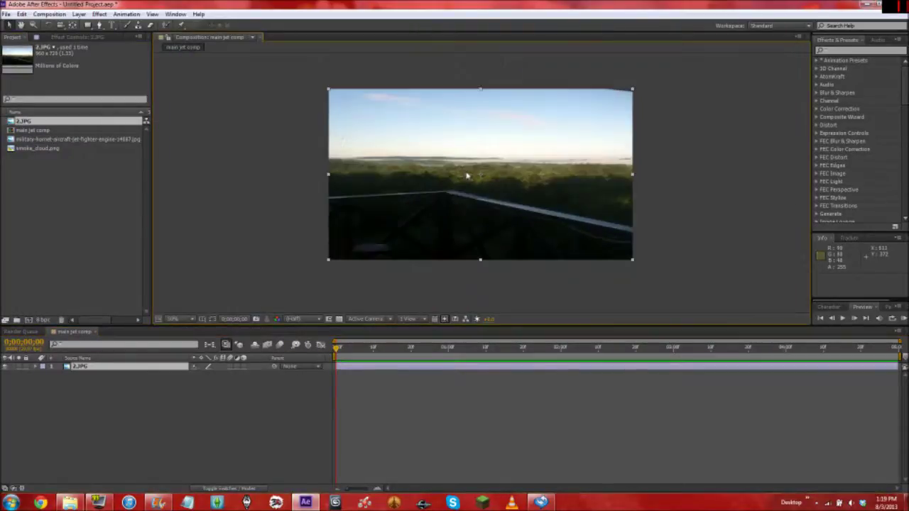
left_click(24, 140)
left_click_drag(24, 141, 491, 183)
Start a Pen tool mask on the jet photo, tracing the left side of the nose dome down to the fuselage.
scroll(512, 181, "up", 1)
scroll(416, 178, "up", 1)
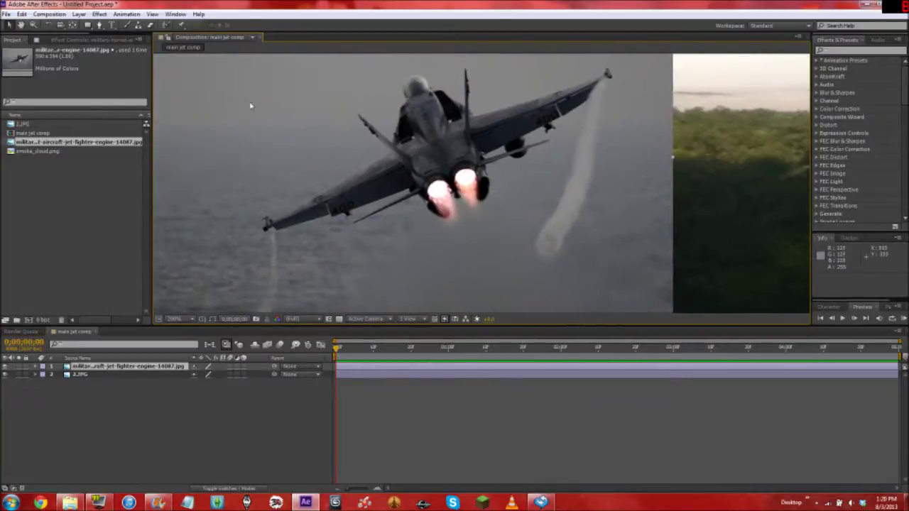
left_click_drag(379, 127, 361, 143)
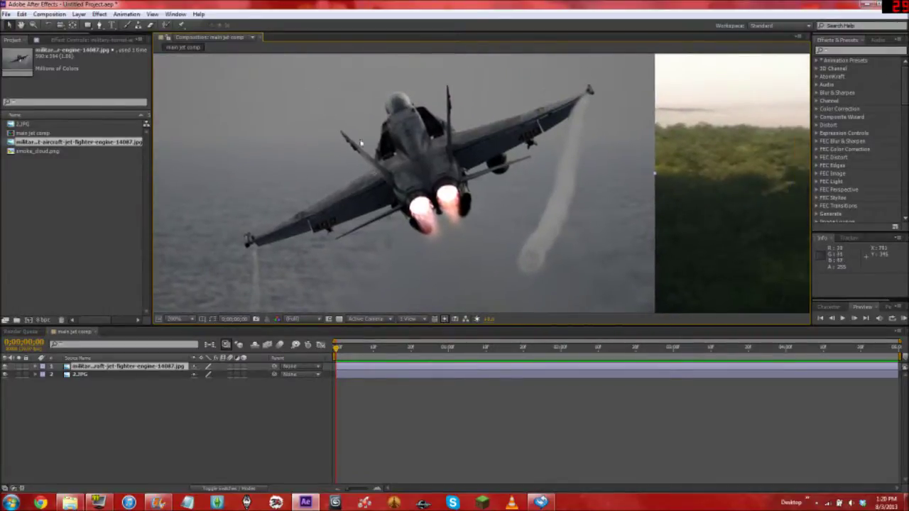
left_click(99, 26)
scroll(270, 178, "up", 1)
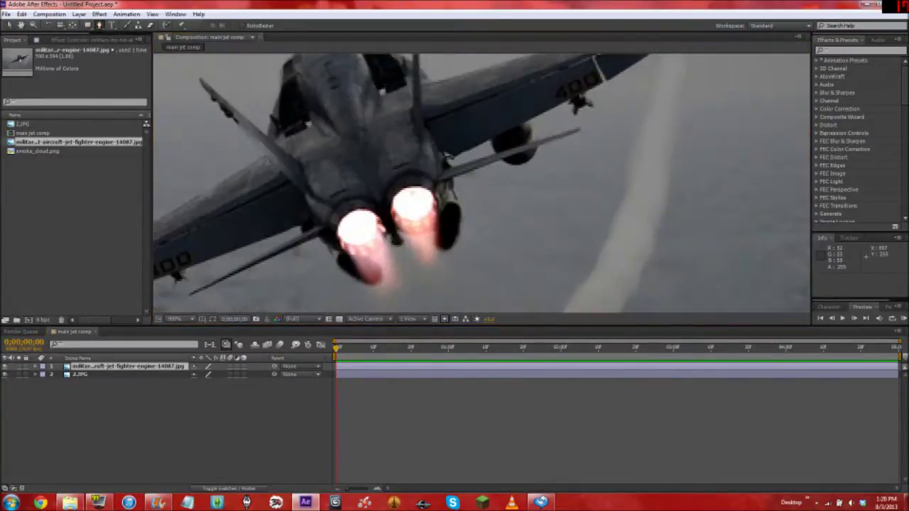
left_click_drag(270, 177, 412, 267)
left_click(448, 106)
left_click(432, 114)
left_click(432, 127)
left_click_drag(432, 130, 433, 134)
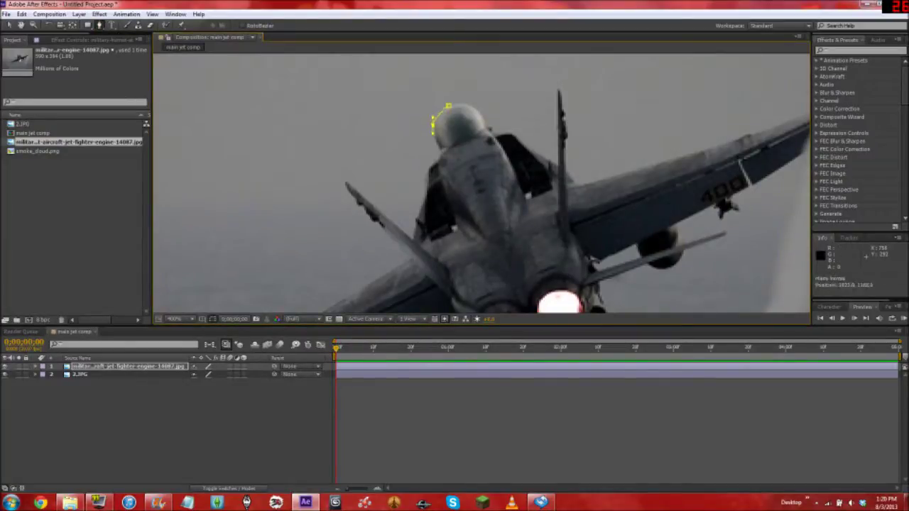
left_click(441, 149)
left_click(439, 158)
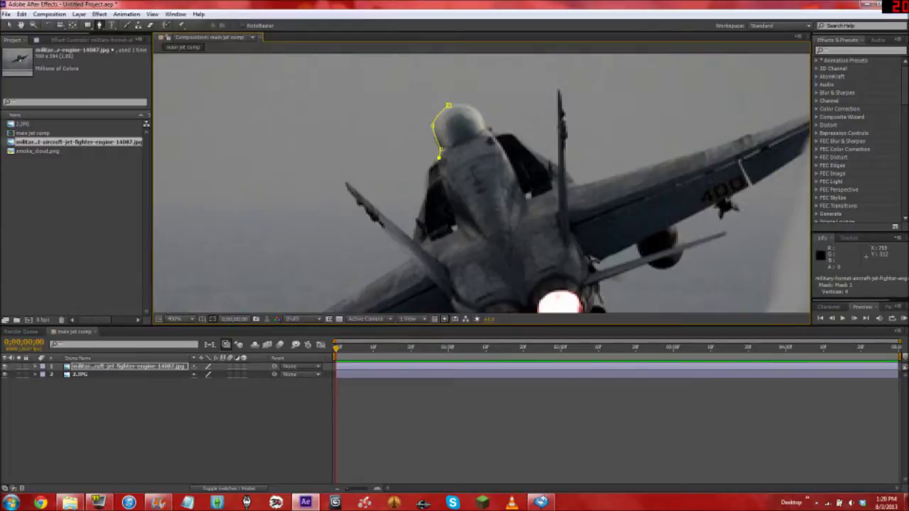
Continue the mask down the jet's left air intake, out to the left tail fin's tip and back to the wing root.
left_click(418, 218)
left_click(412, 237)
left_click(345, 183)
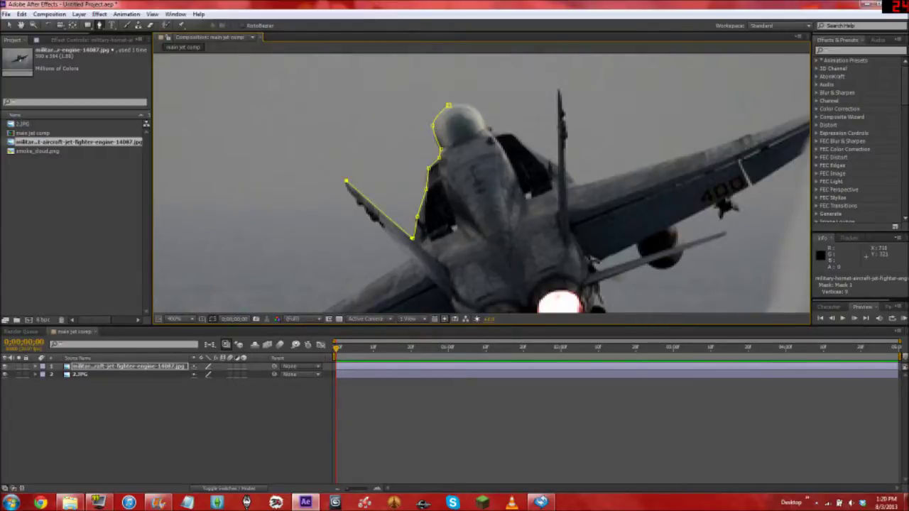
left_click(409, 258)
Trace the mask along the left wing's upper edge, around the wingtip and back along its underside to the 400 marking.
left_click_drag(409, 258, 501, 119)
left_click(263, 251)
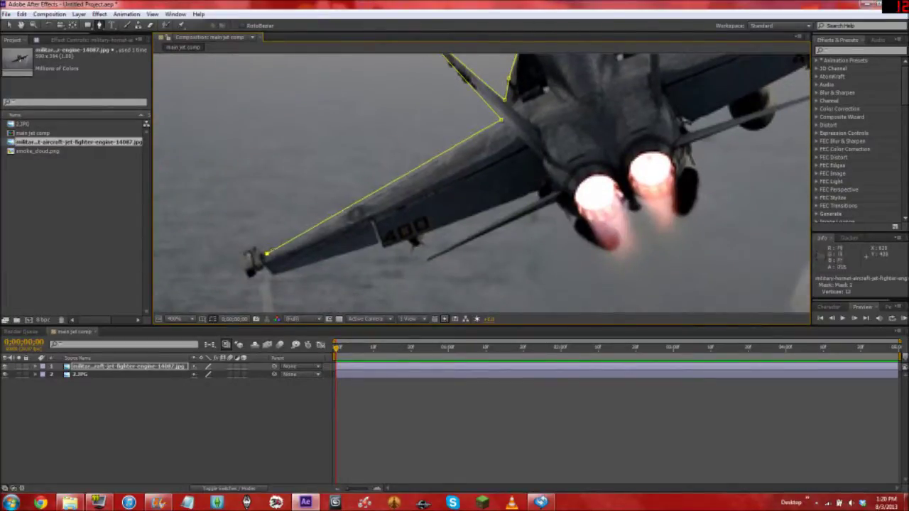
left_click(253, 248)
left_click(245, 253)
left_click(249, 277)
left_click(267, 269)
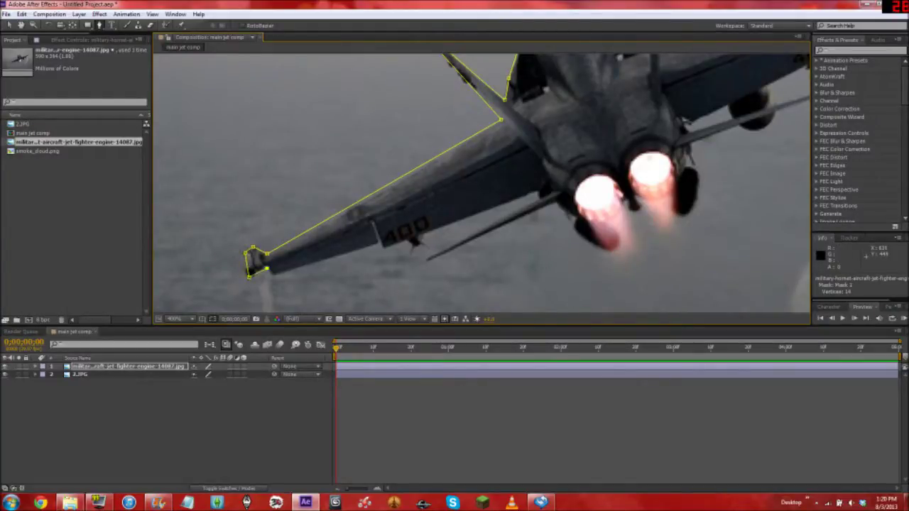
left_click(379, 245)
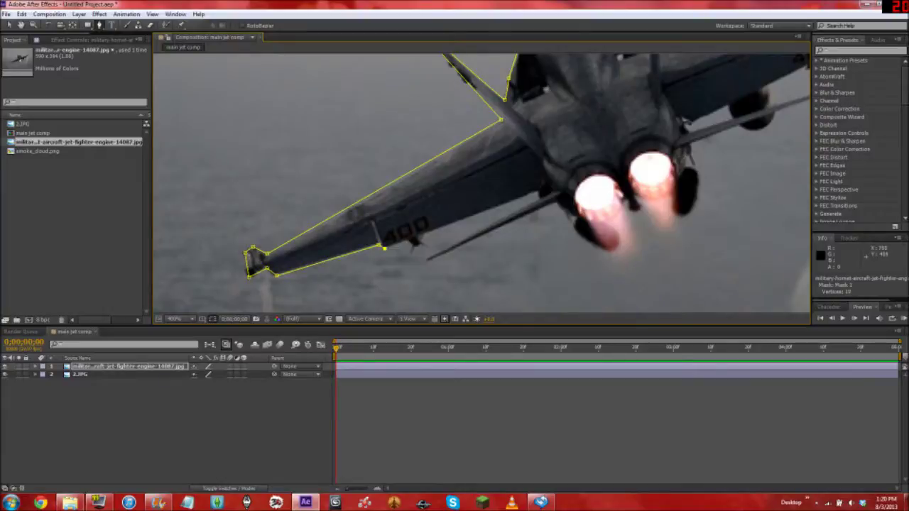
Continue the mask along the left wing's underside to its root, around the left tailplane's tip and under the left exhaust nozzle.
left_click(537, 194)
left_click(426, 259)
left_click(555, 205)
left_click(574, 218)
left_click(595, 222)
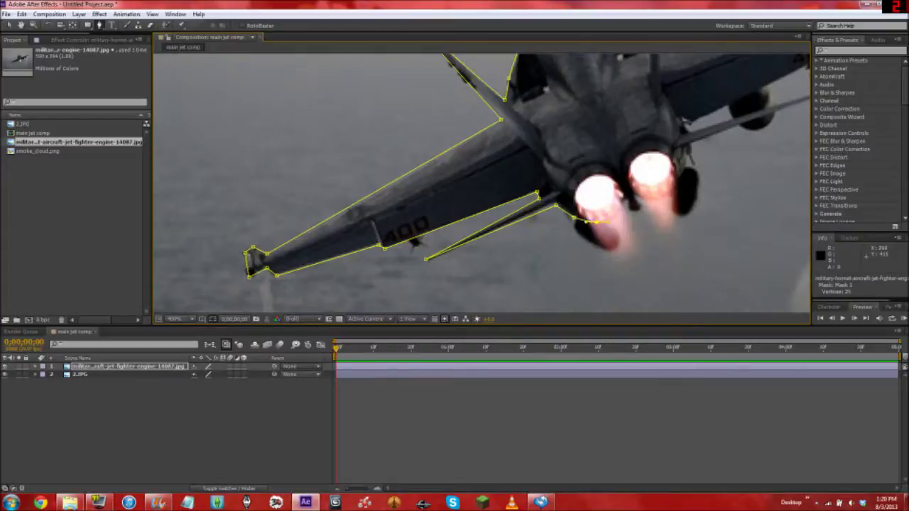
Trace the mask between the two exhaust nozzles, around the right nozzle and up to the right tailplane's root.
left_click(628, 202)
left_click(637, 196)
left_click(681, 179)
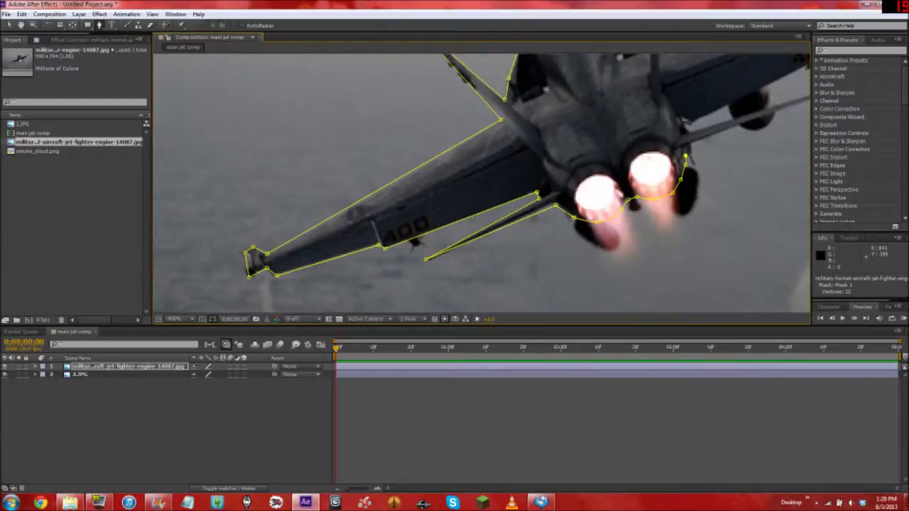
left_click(692, 144)
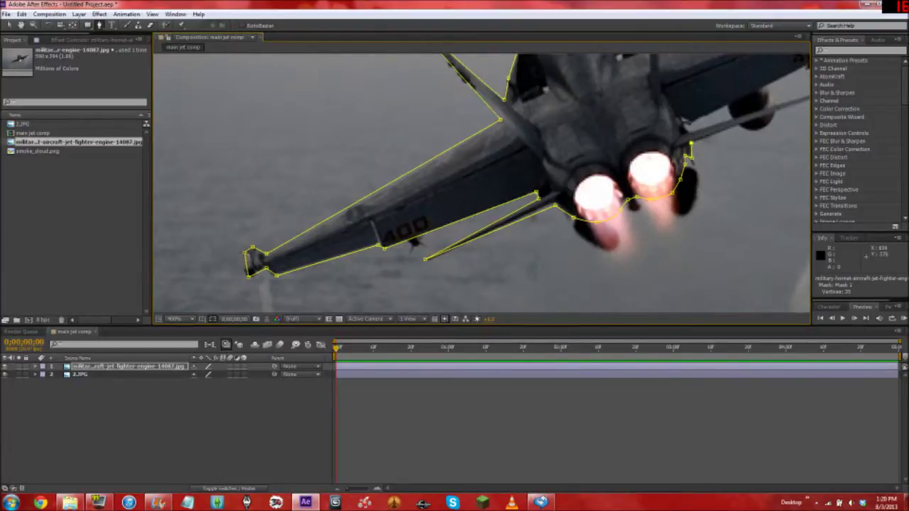
Continue the mask along the right tailplane's lower edge, around the dark pod beneath it and the tailplane's tip, back to the pod.
left_click_drag(703, 150, 442, 215)
left_click(476, 191)
left_click(495, 194)
left_click(507, 189)
left_click(514, 175)
left_click(523, 173)
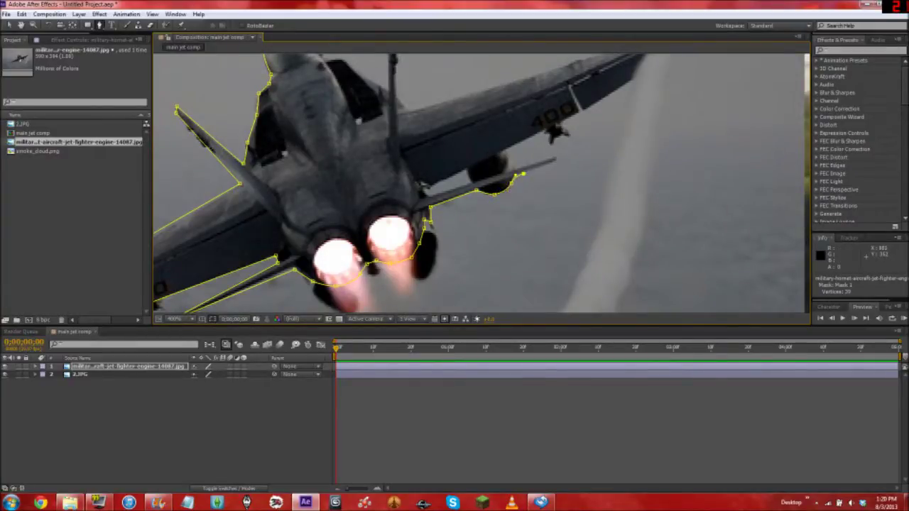
left_click(556, 160)
left_click(513, 167)
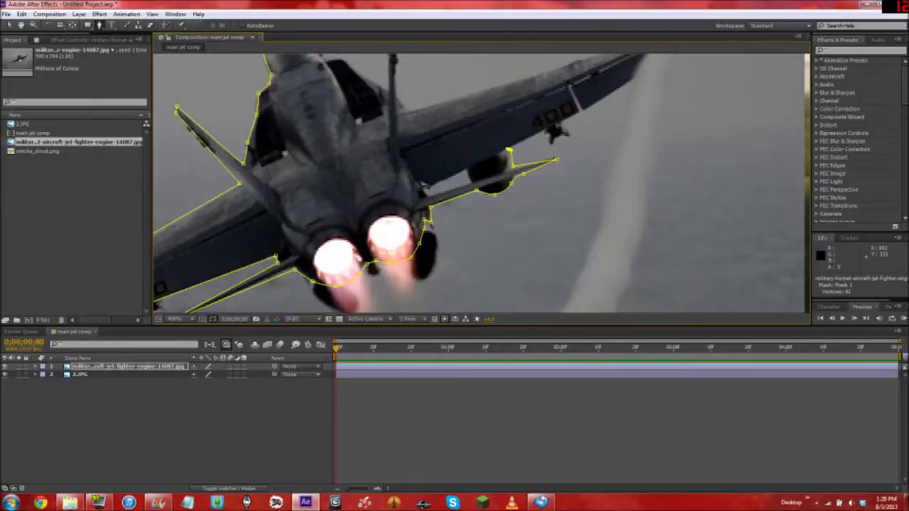
Trace the mask along the right wing's underside past the 400 marking and around the wingtip.
left_click(579, 112)
left_click_drag(567, 129, 449, 155)
left_click(449, 155)
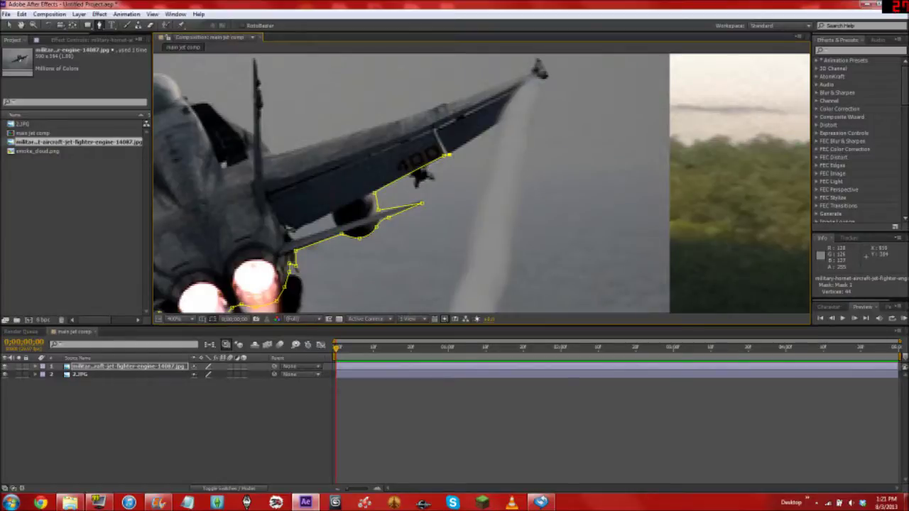
left_click(535, 97)
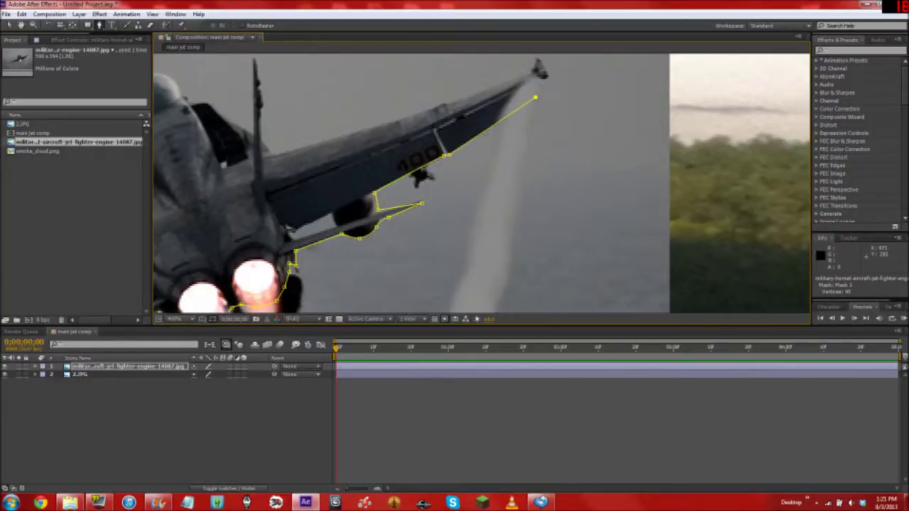
left_click(537, 85)
left_click(547, 77)
left_click(538, 57)
left_click(530, 65)
Continue the mask along the right wing's upper edge down to the root beside the right tail fin.
left_click(452, 102)
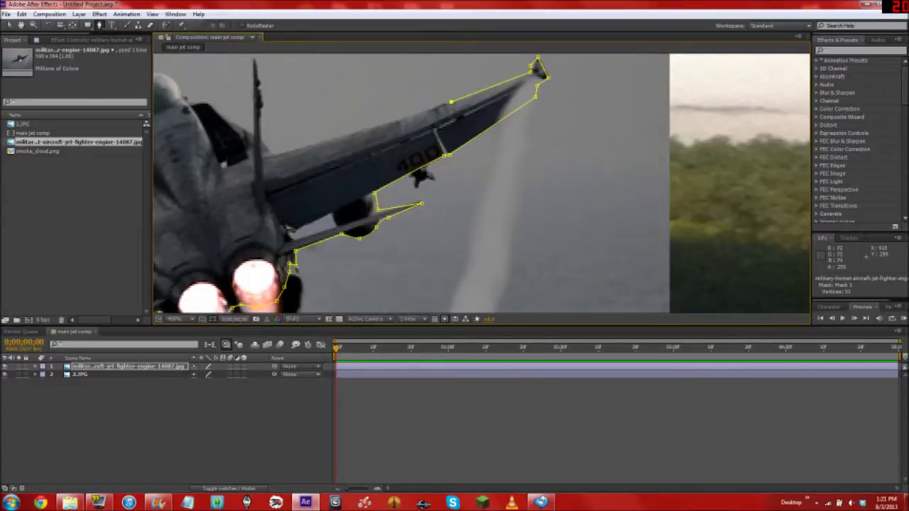
left_click(440, 103)
left_click(416, 113)
left_click(354, 133)
left_click(270, 153)
left_click_drag(270, 153, 413, 157)
Trace the mask around the right tail fin and right air intake, and close it at the top of the nose dome.
left_click(393, 122)
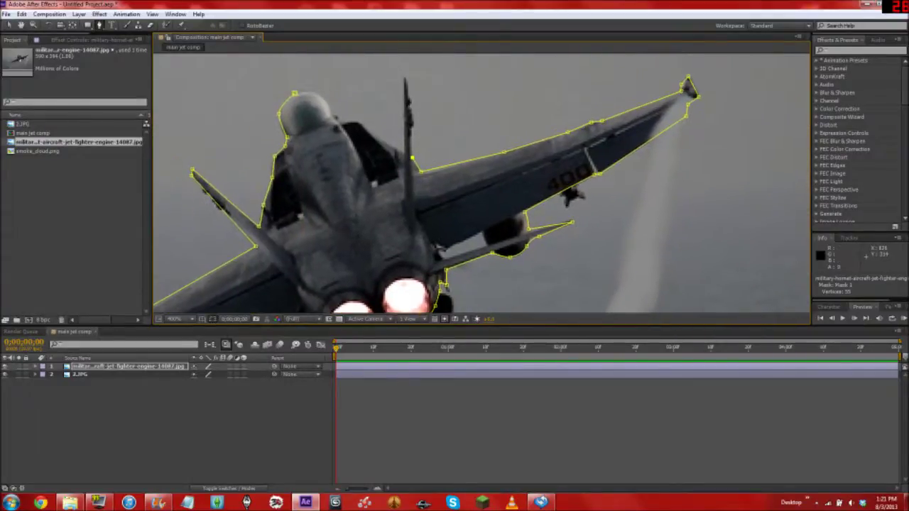
left_click(406, 76)
left_click(402, 152)
left_click(379, 140)
left_click(360, 123)
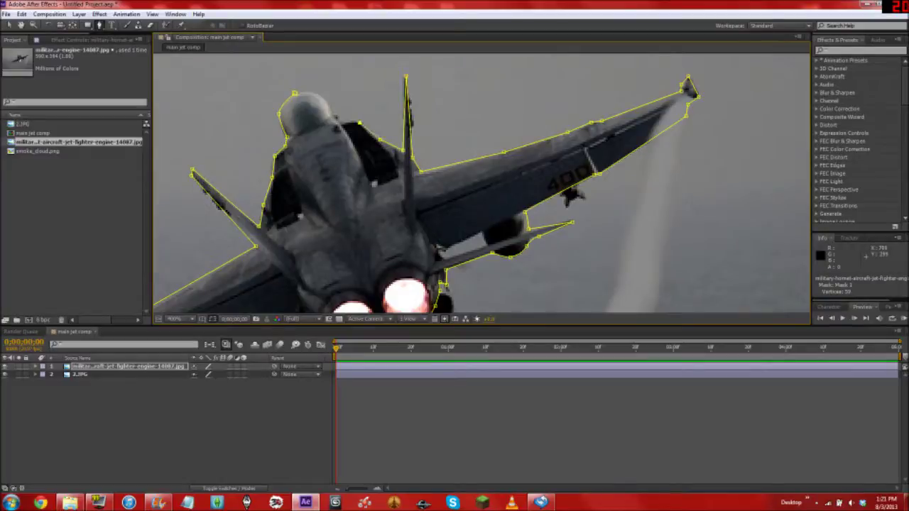
left_click(339, 118)
left_click_drag(313, 93, 307, 91)
left_click(295, 93)
Draw a closed four-point second mask over the grey gap between the right wing and the right tailplane.
scroll(416, 174, "down", 1)
left_click_drag(419, 287, 452, 226)
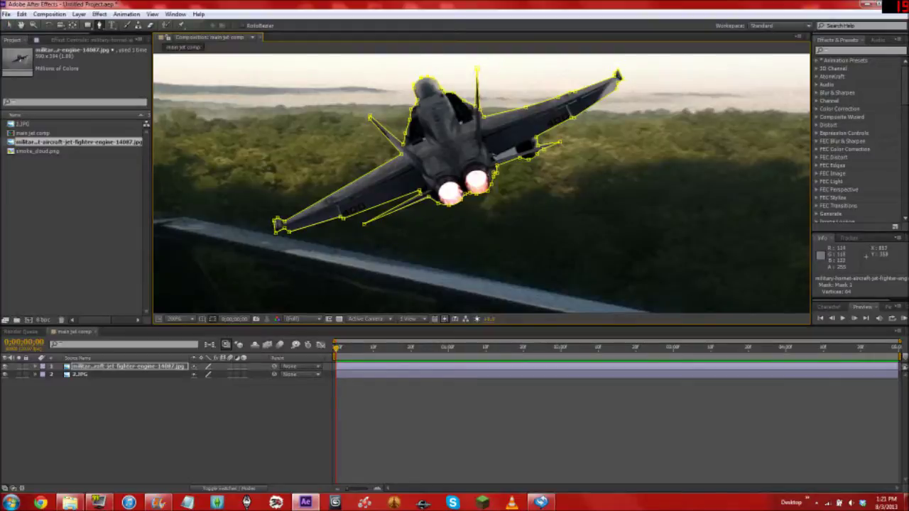
scroll(482, 184, "up", 1)
scroll(482, 183, "up", 1)
left_click_drag(518, 155, 445, 212)
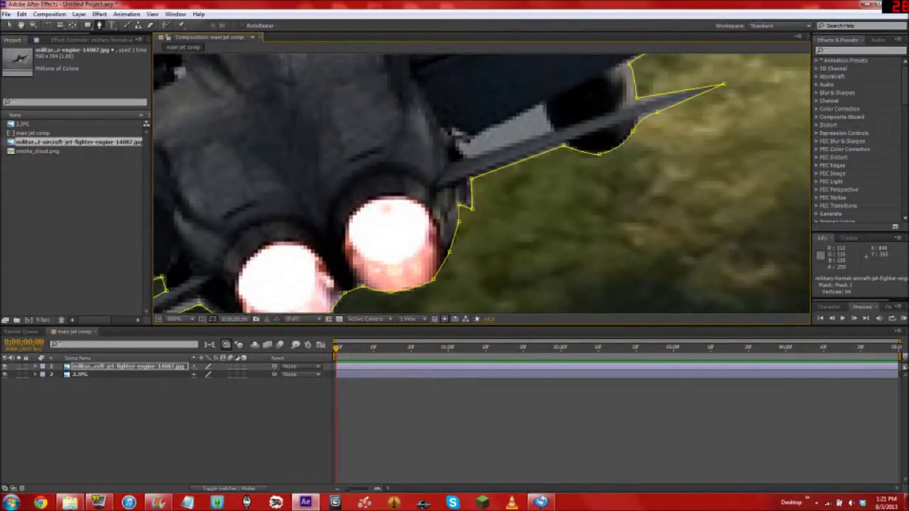
left_click(460, 143)
left_click(469, 159)
left_click(551, 132)
left_click(542, 104)
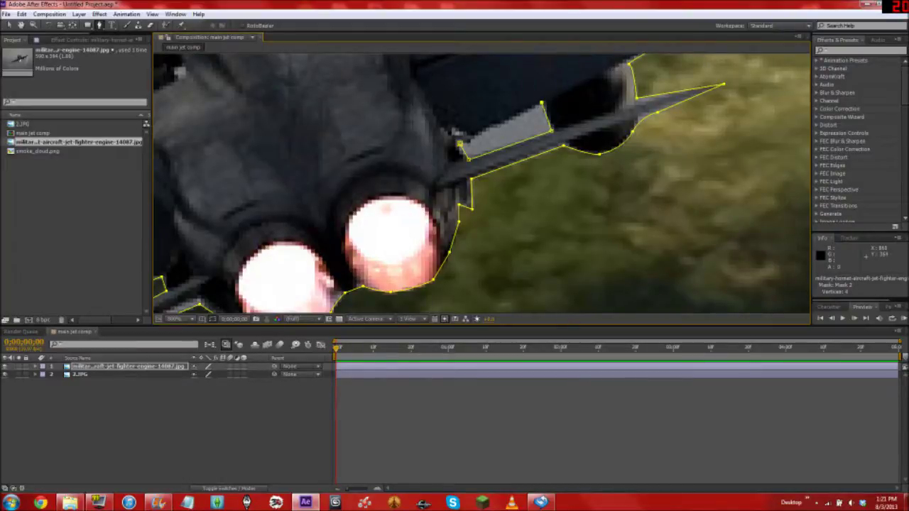
left_click(460, 144)
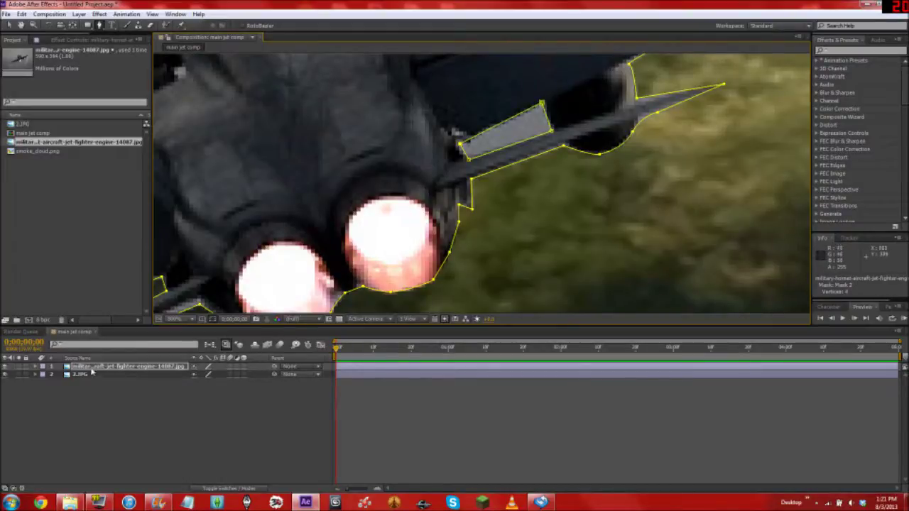
Set the mode of the jet layer's Mask 2 to Subtract to cut out the grey gap.
left_click(36, 367)
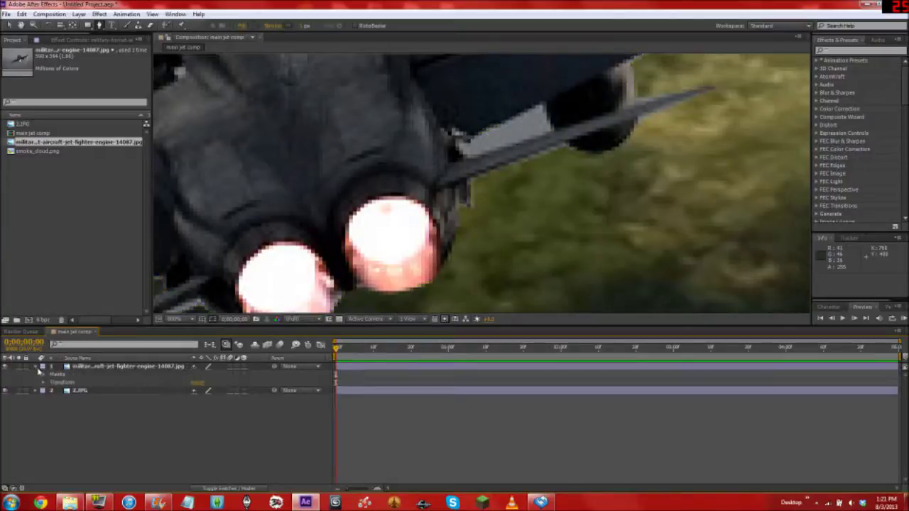
left_click(44, 376)
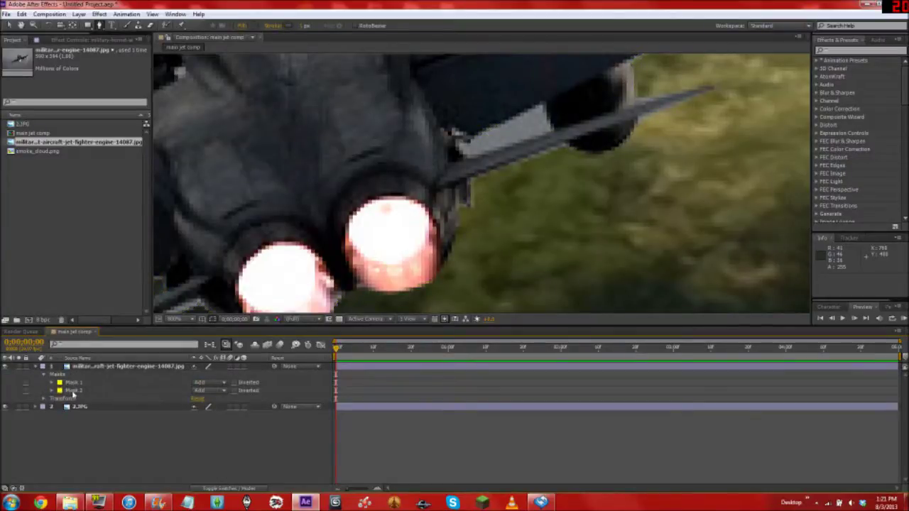
left_click(72, 392)
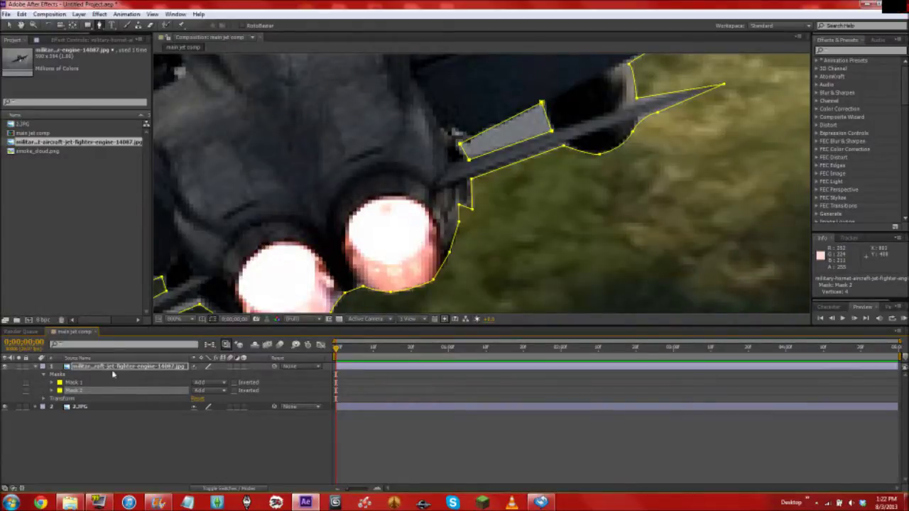
left_click(224, 393)
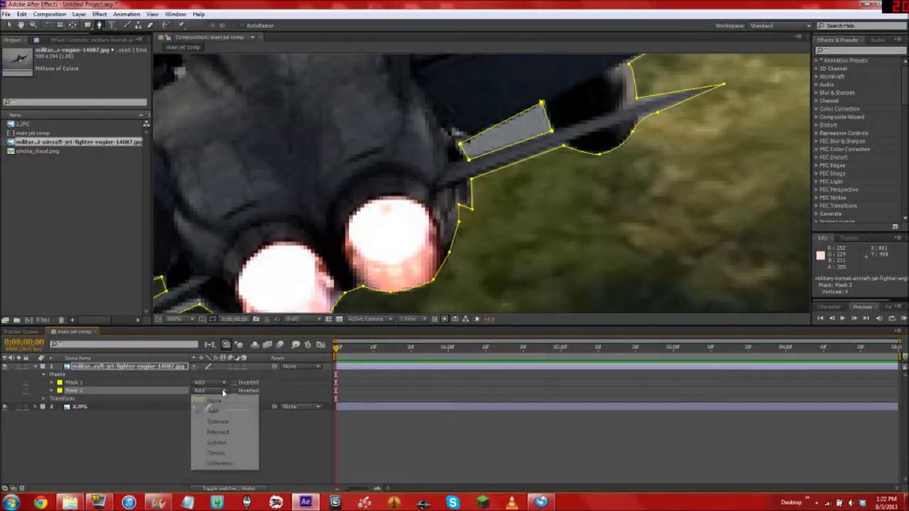
left_click(216, 400)
left_click(220, 393)
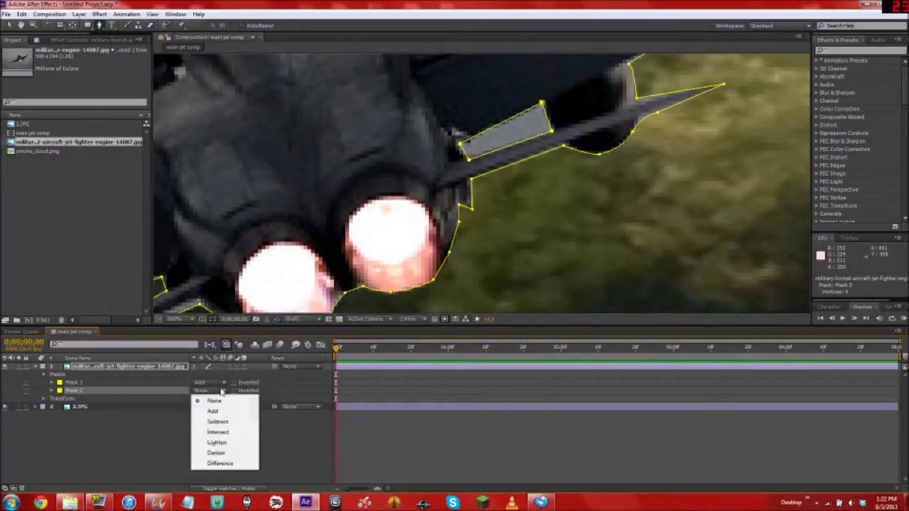
left_click(216, 422)
scroll(482, 184, "down", 1)
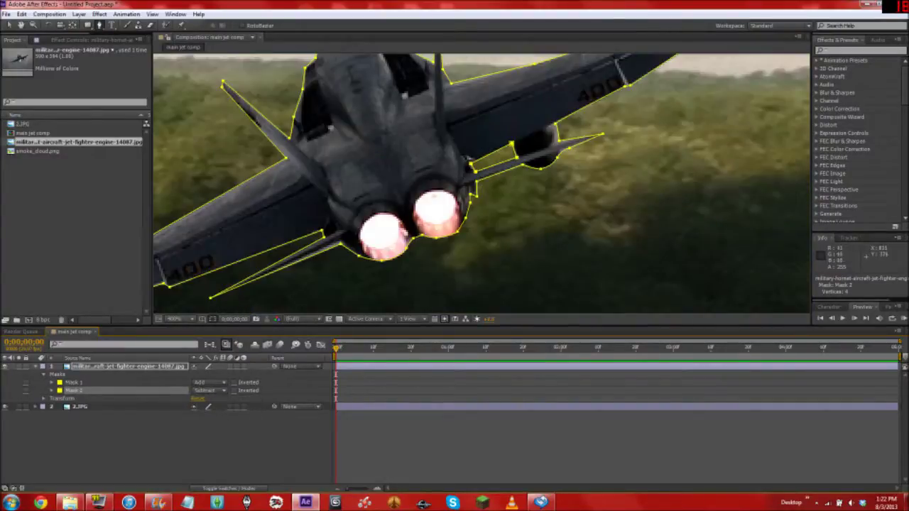
left_click_drag(455, 171, 487, 200)
scroll(487, 201, "down", 1)
Set the Mask Feather of the jet layer's Mask 1 to 1 pixel.
left_click(12, 26)
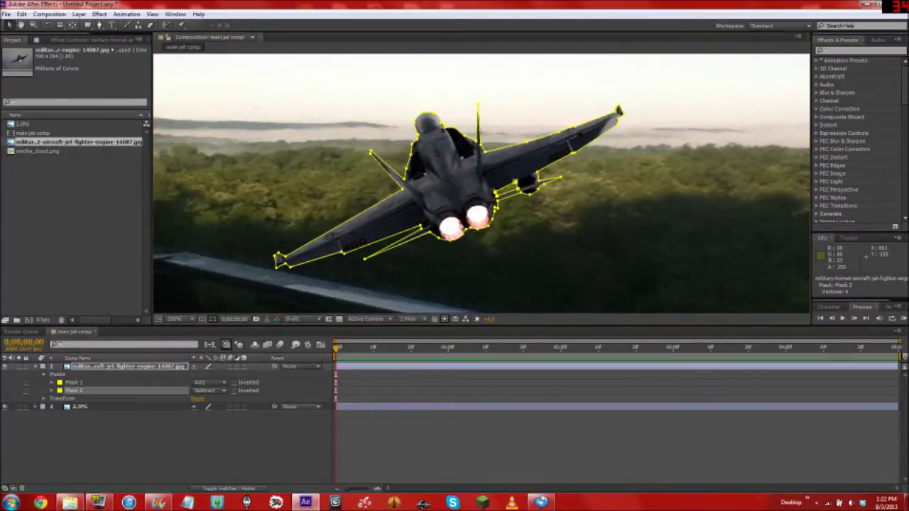
left_click(331, 159)
scroll(313, 156, "down", 1)
left_click(268, 162)
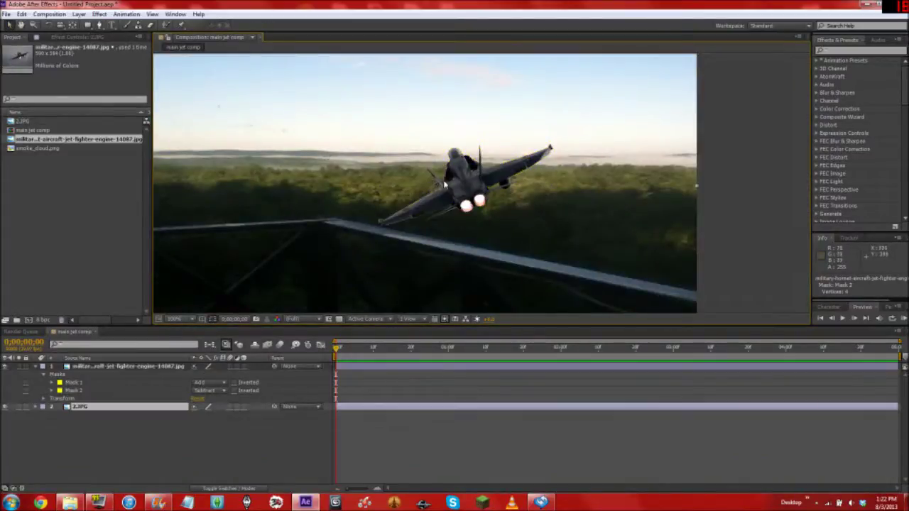
left_click(90, 391)
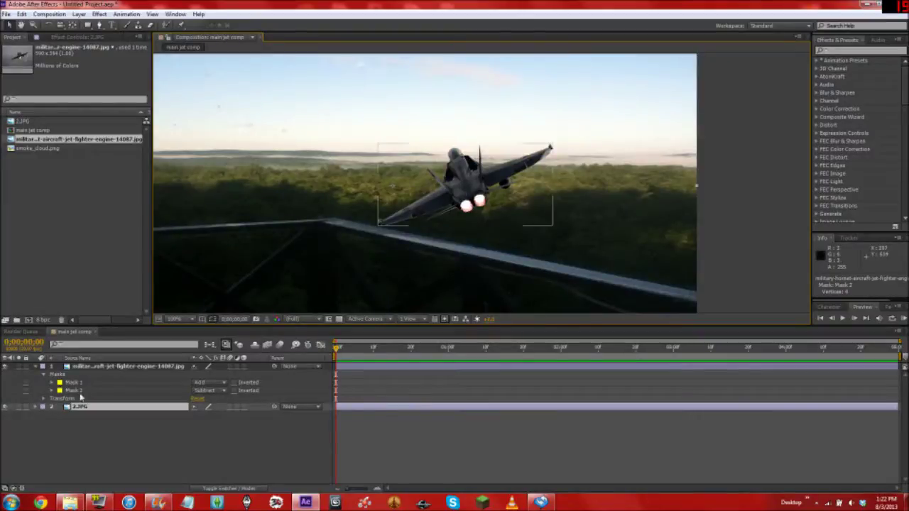
left_click(89, 375)
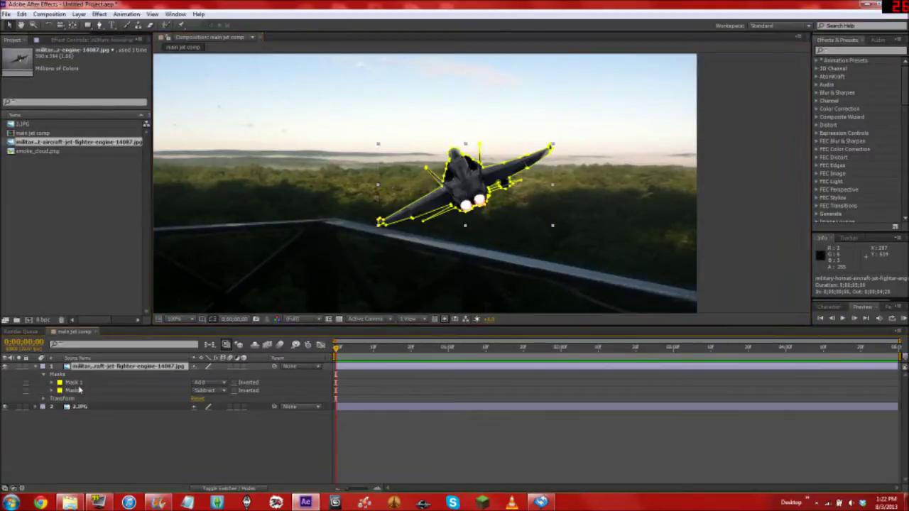
left_click(83, 384)
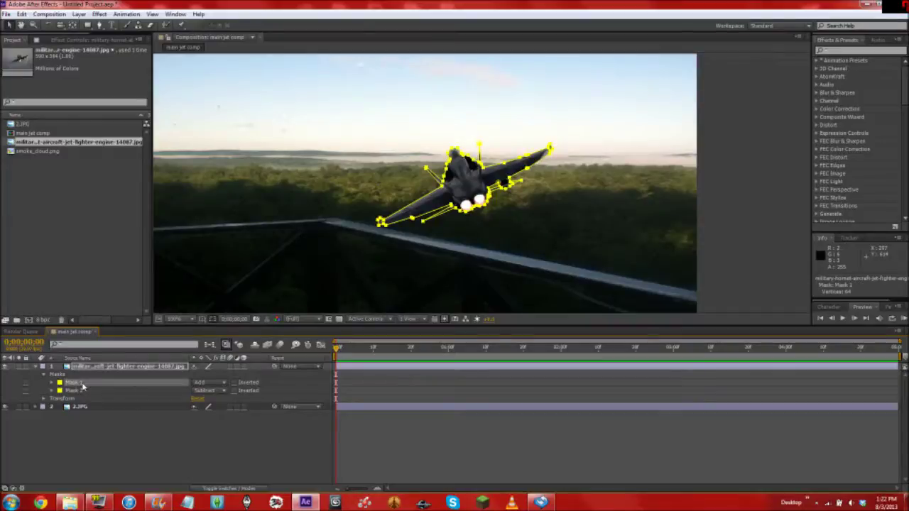
key("f")
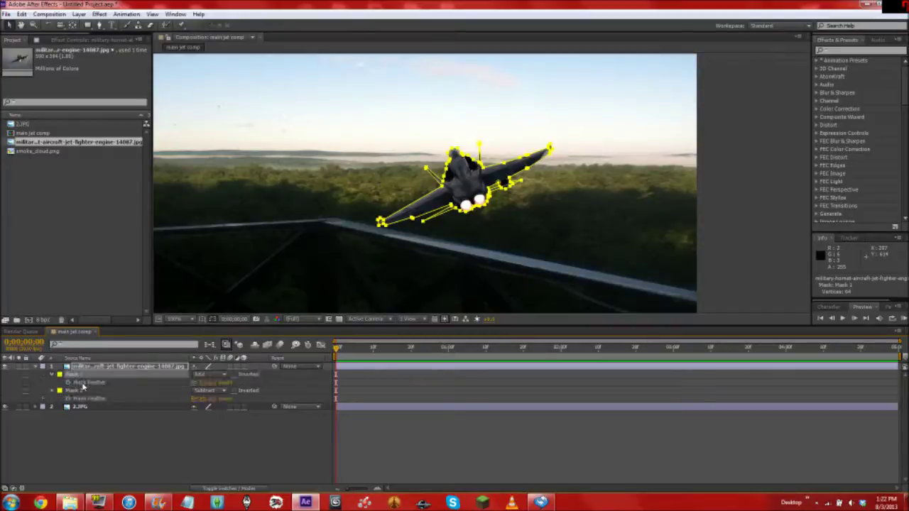
left_click(218, 383)
type("1")
key("Return")
left_click(758, 201)
key("period")
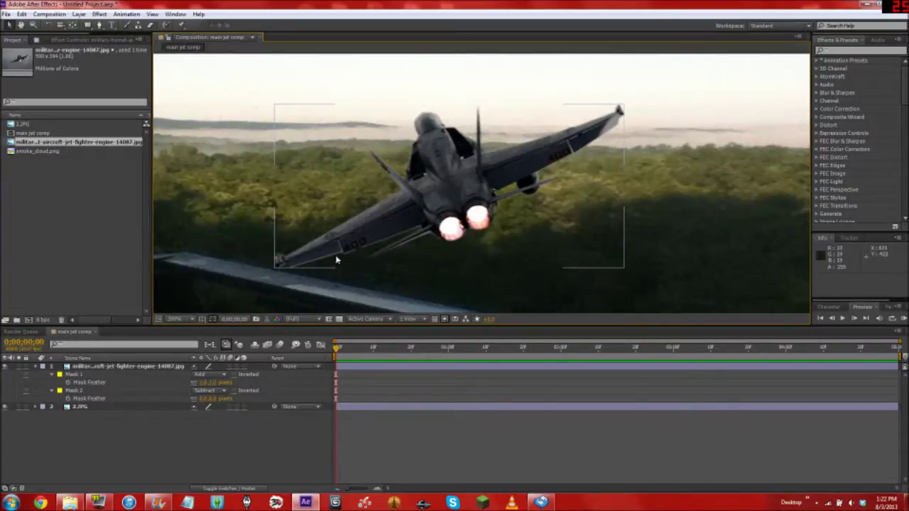
Set the Mask Expansion of the jet layer's Mask 1 to -1 pixel.
left_click_drag(139, 375, 54, 380)
left_click(52, 376)
left_click(53, 377)
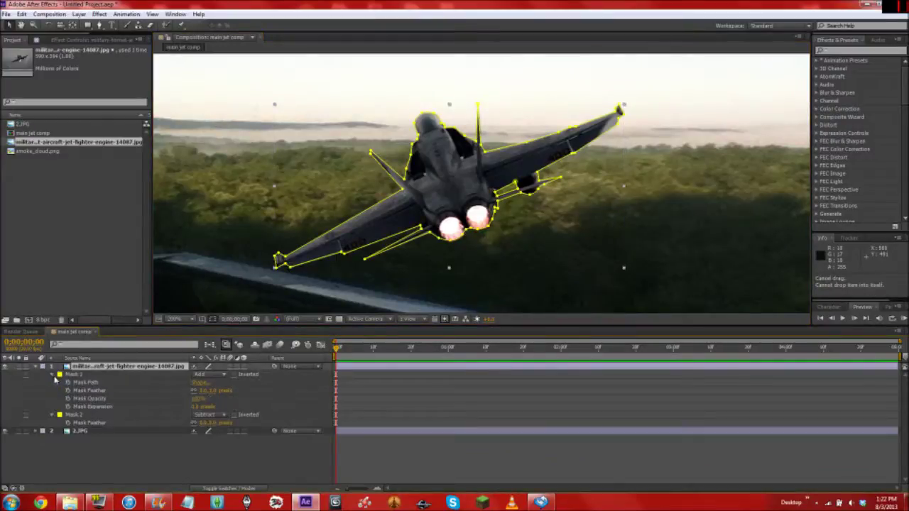
left_click(197, 406)
type("1")
key("Return")
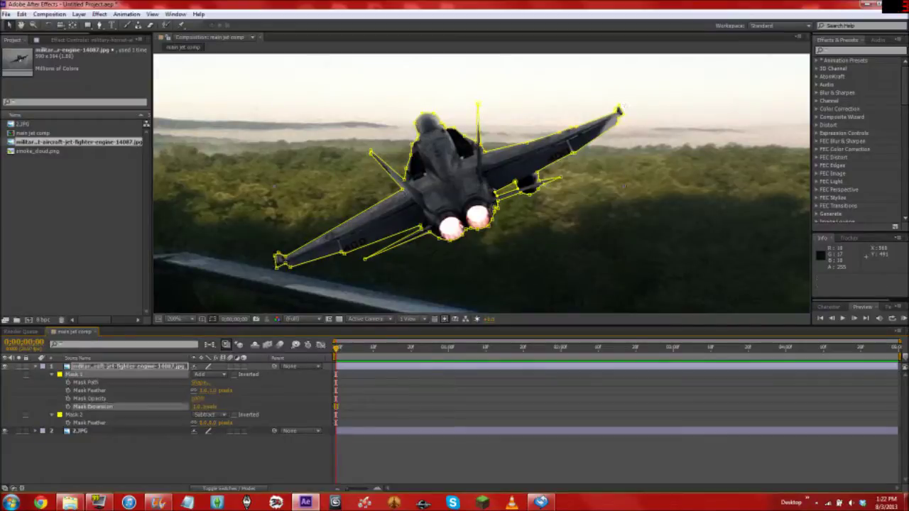
Examine the masked jet's edges against the landscape, both deselected and with the mask outlines shown.
scroll(663, 260, "down", 1)
left_click(741, 186)
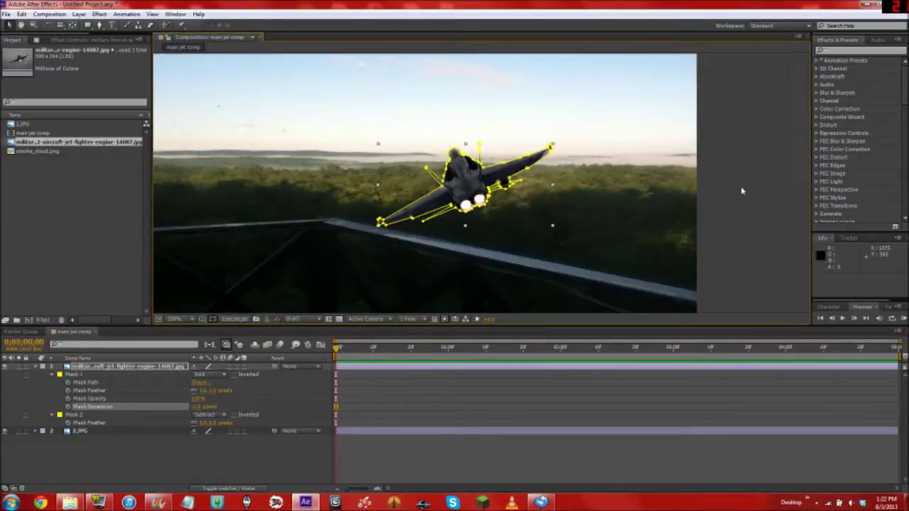
left_click(741, 186)
scroll(487, 204, "up", 1)
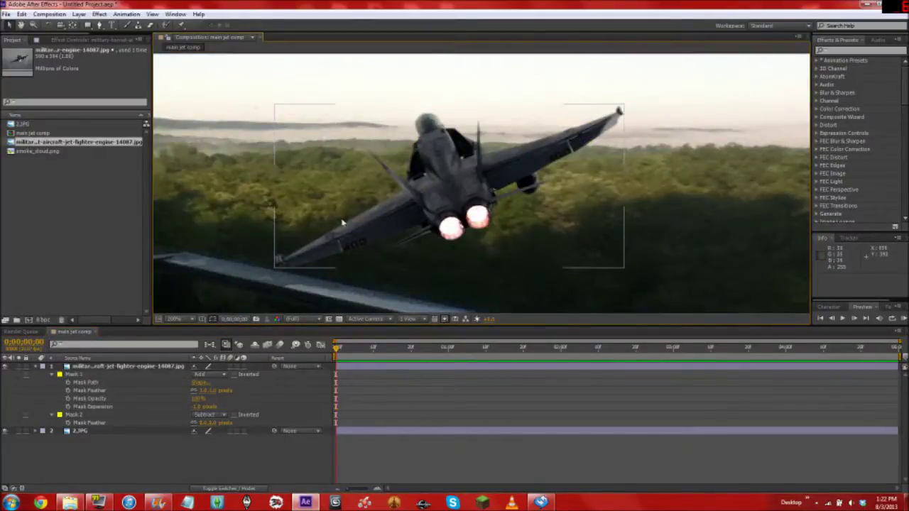
scroll(370, 189, "down", 1)
left_click(455, 190)
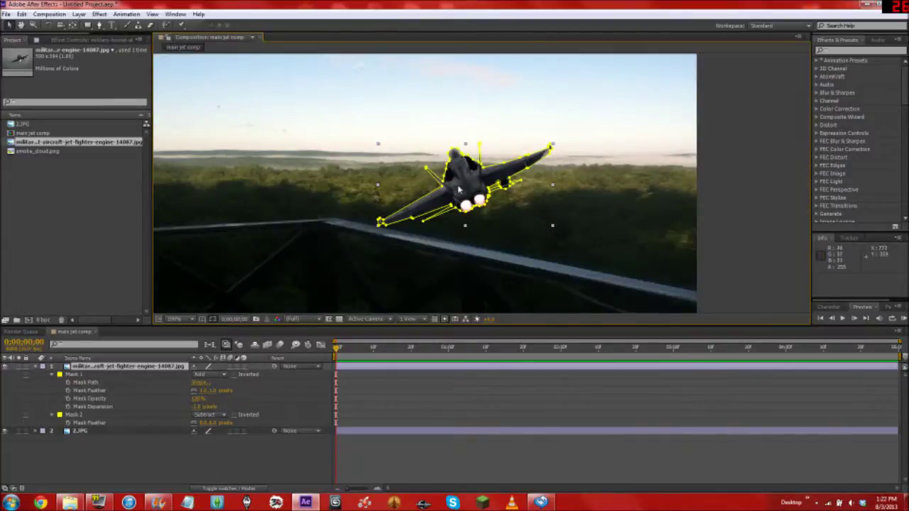
scroll(452, 192, "up", 2)
left_click_drag(398, 197, 494, 167)
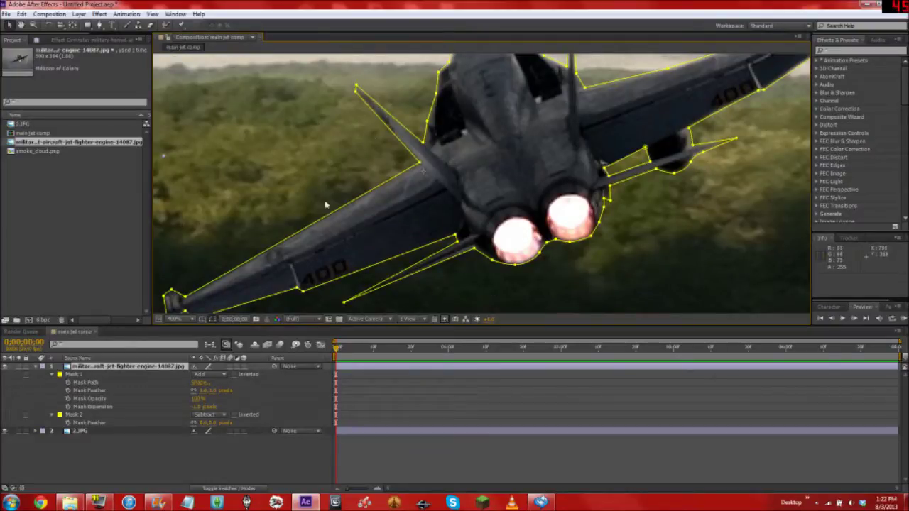
Reveal the full set of Transform properties of the jet layer.
left_click(133, 368)
key("r")
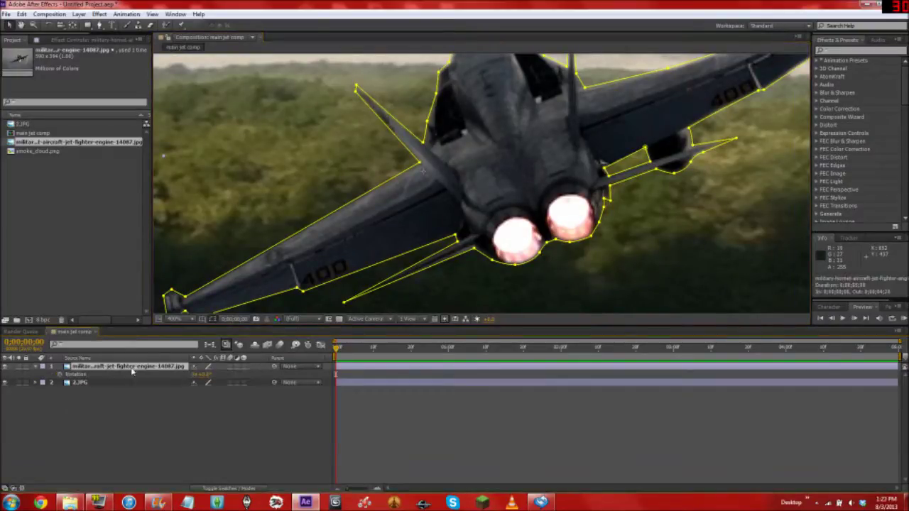
left_click(37, 367)
left_click(37, 367)
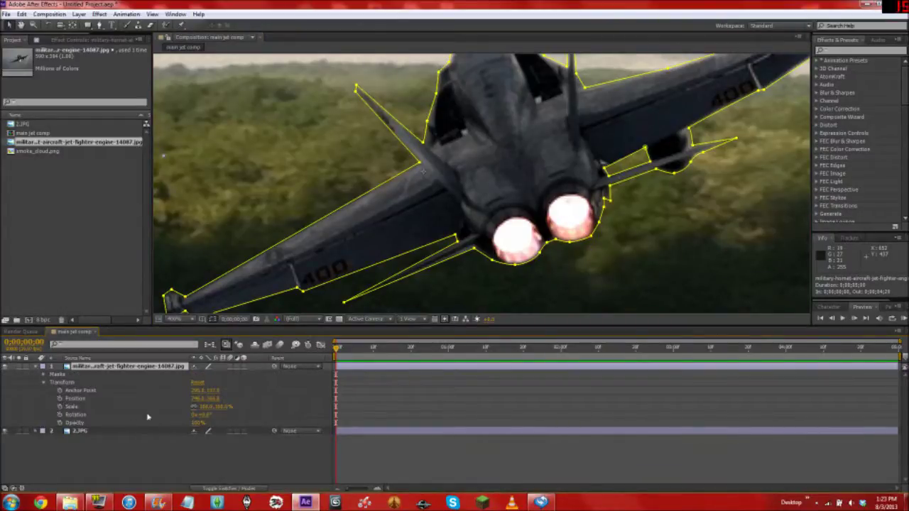
Try to level the jet by rotating the layer about its current anchor point, and undo the rotation.
left_click_drag(202, 416, 271, 388)
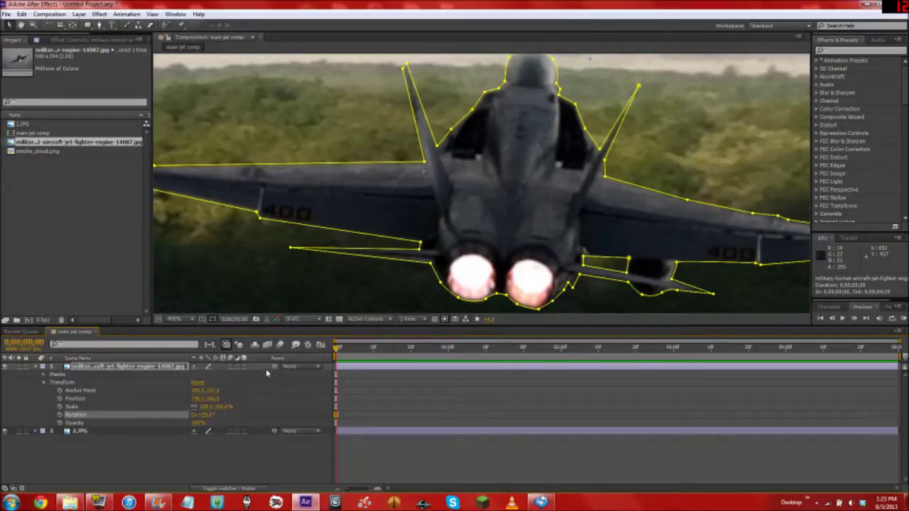
key("ctrl+z")
key("ctrl+z")
key("ctrl+z")
key("ctrl+z")
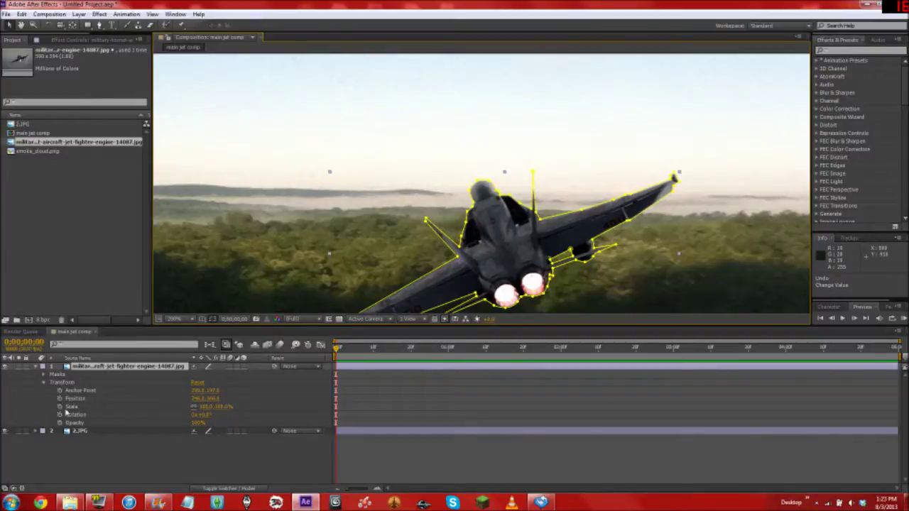
Set the jet layer's Anchor Point to about 207, 25.
mouse_move(196, 391)
left_mouse_down()
mouse_move(170, 391)
mouse_move(247, 390)
mouse_move(191, 391)
mouse_move(206, 390)
left_mouse_up()
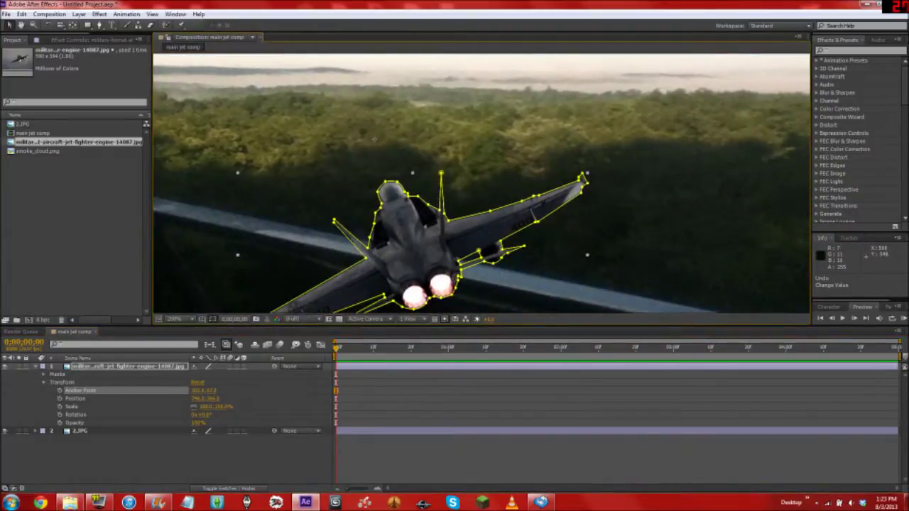
left_click_drag(214, 391, 189, 391)
scroll(478, 215, "down", 1)
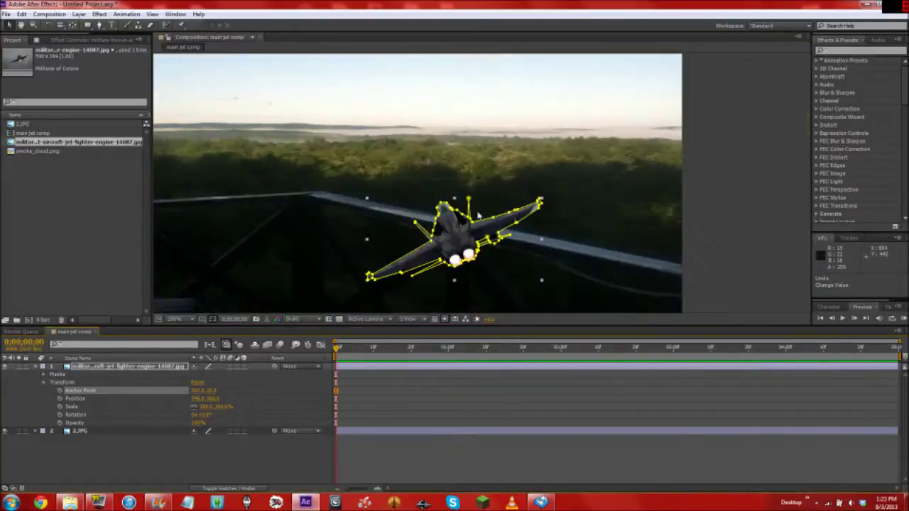
Bank the jet steeply by setting the jet layer's Rotation to 81°.
left_click_drag(205, 415, 268, 410)
left_click(276, 417)
scroll(490, 221, "down", 2)
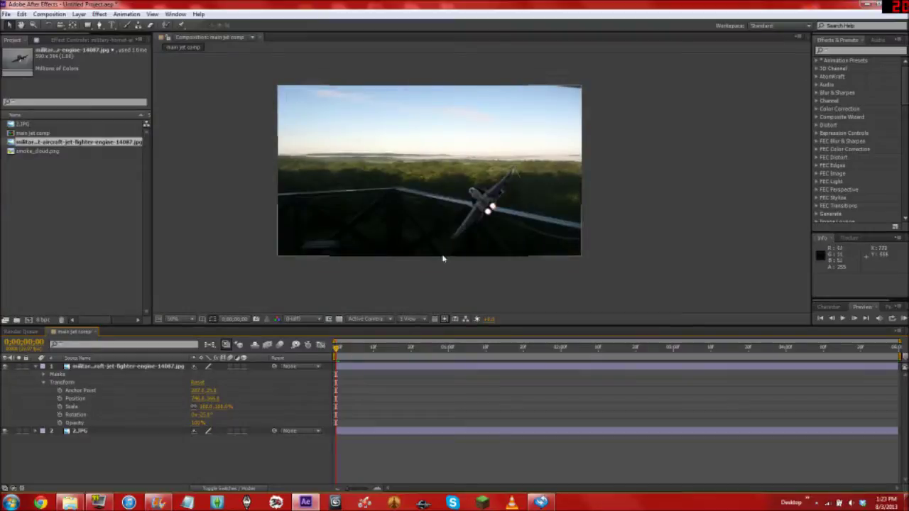
left_click_drag(206, 415, 258, 415)
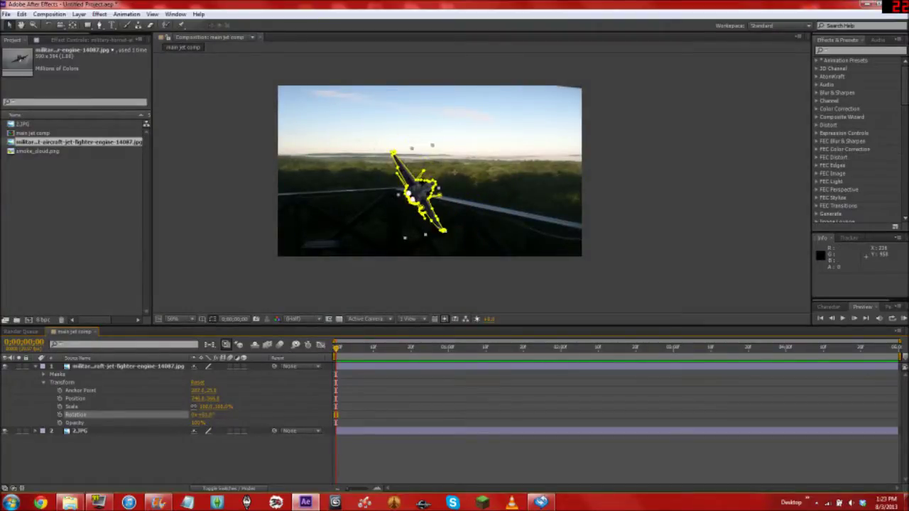
Move the jet beyond the frame's left edge to position -188, 256 and make it a 3D layer.
left_click(214, 322)
left_click_drag(425, 191, 305, 168)
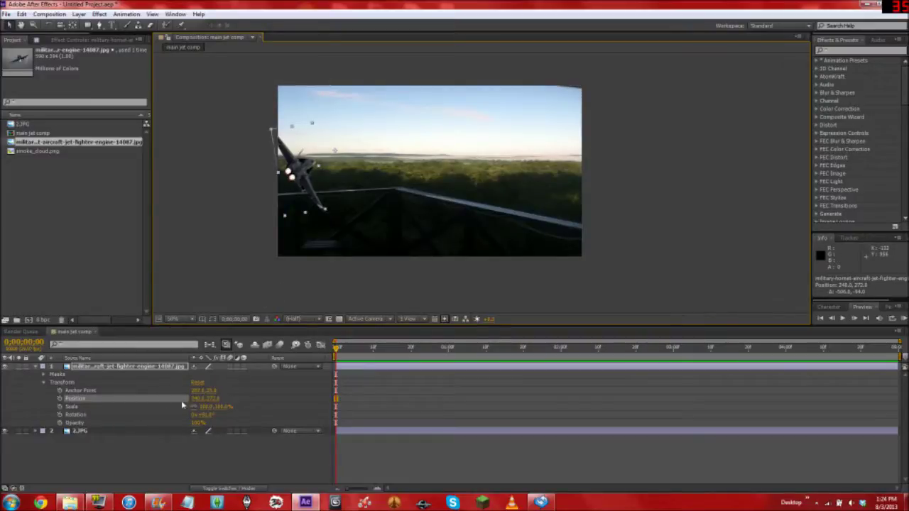
key("comma")
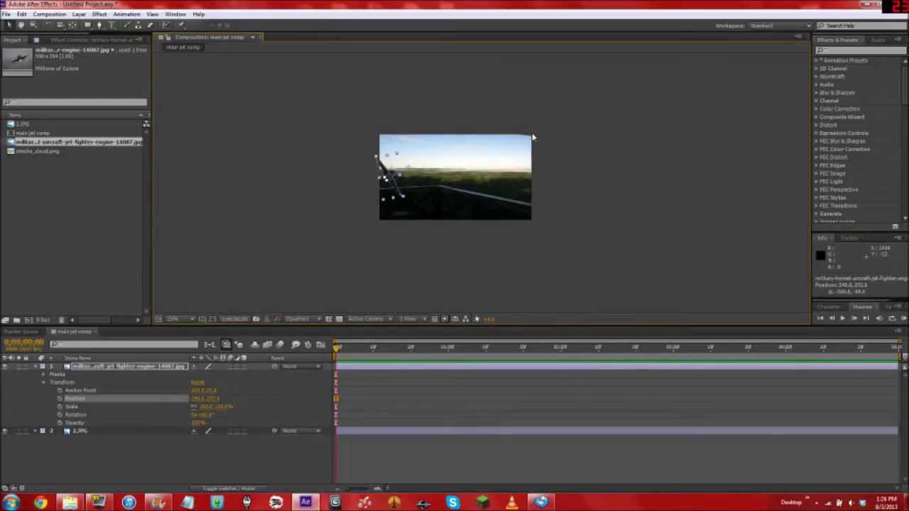
mouse_move(336, 350)
left_mouse_down()
mouse_move(351, 353)
mouse_move(328, 353)
left_mouse_up()
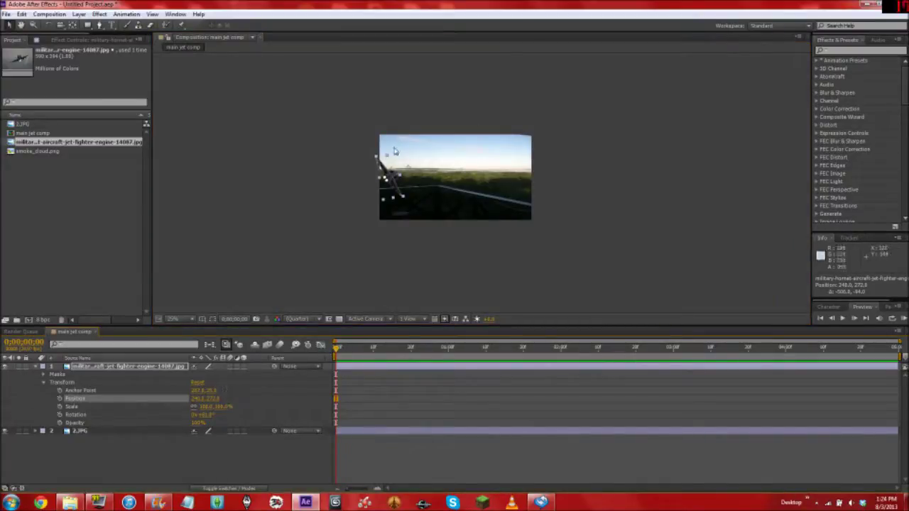
left_click_drag(391, 178, 340, 177)
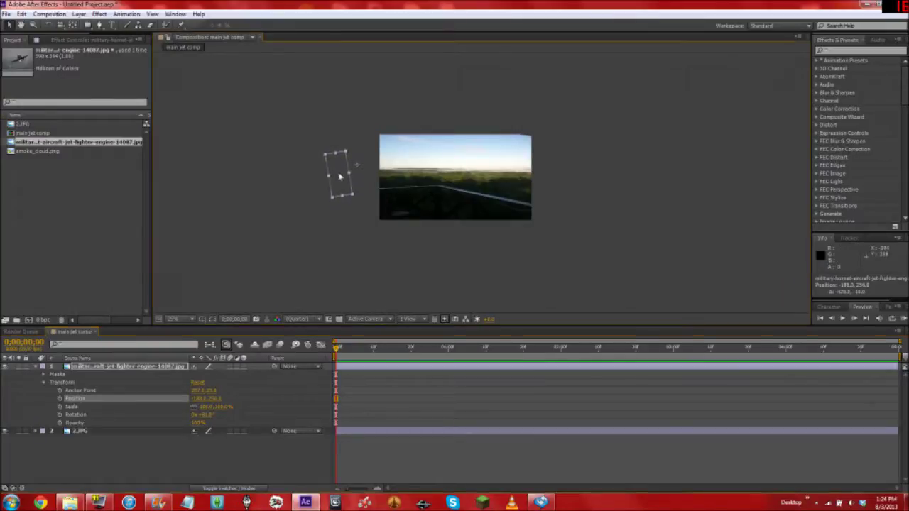
left_click(243, 367)
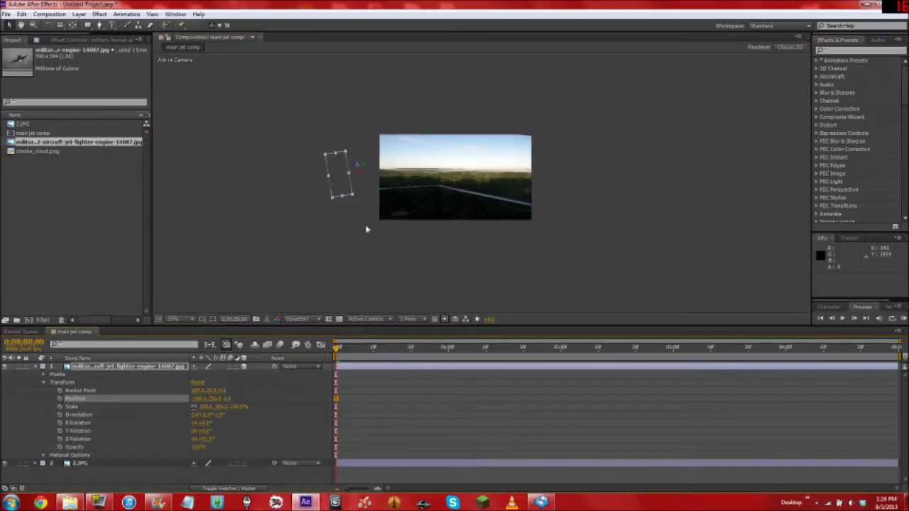
left_click_drag(341, 174, 406, 171)
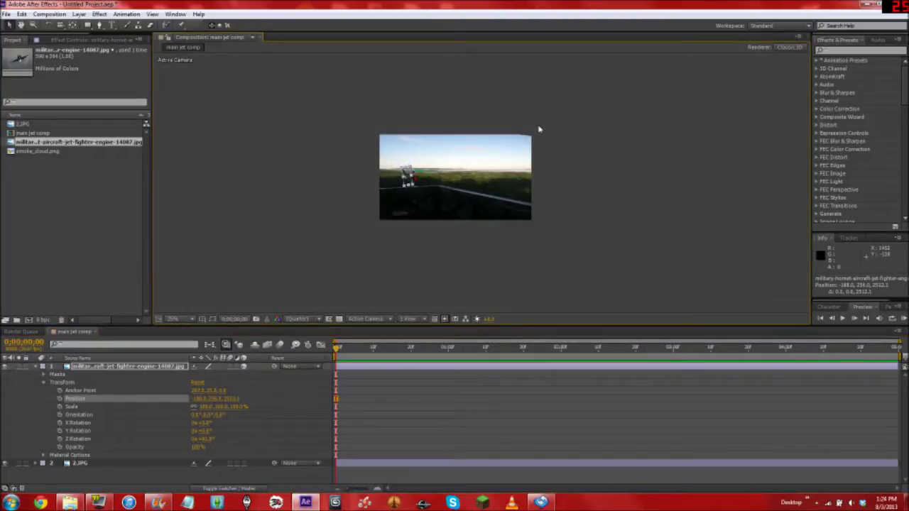
scroll(406, 174, "up", 1)
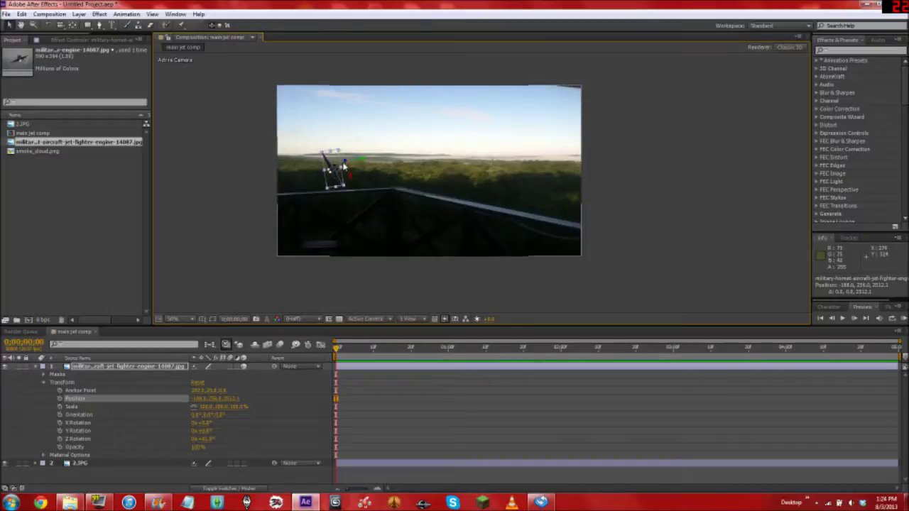
left_click_drag(343, 165, 229, 154)
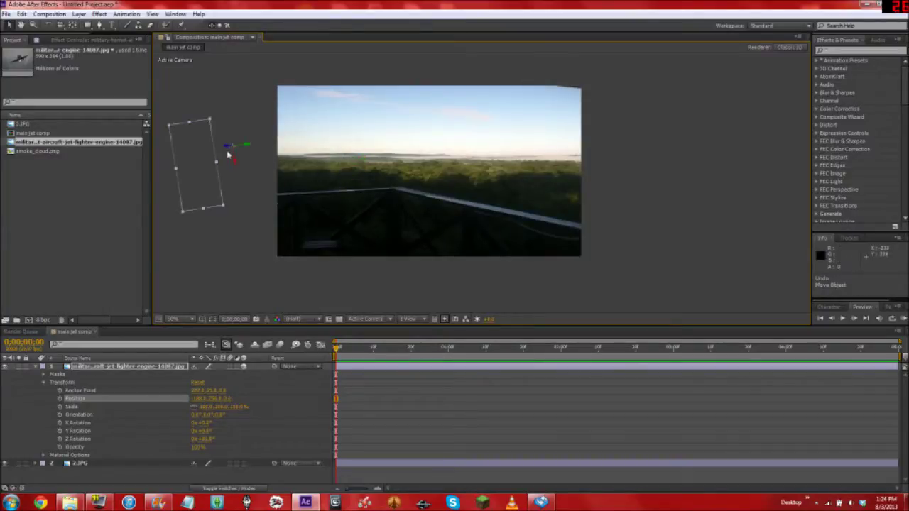
Bring the off-screen jet closer to the camera, to a Z position of about -1163.5.
key("comma")
left_click_drag(354, 164, 235, 177)
left_click_drag(161, 199, 126, 201)
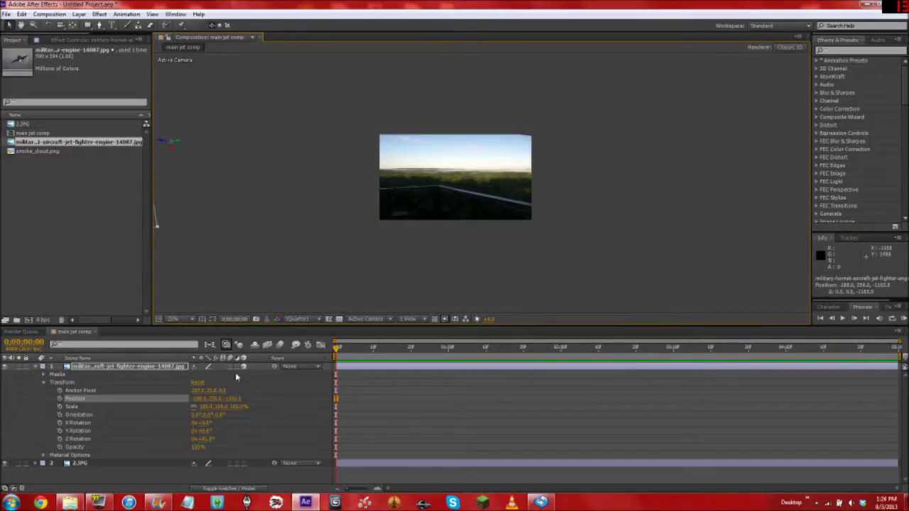
Add a Position keyframe to the jet layer and place it at 0;00;01;00.
left_click(337, 352)
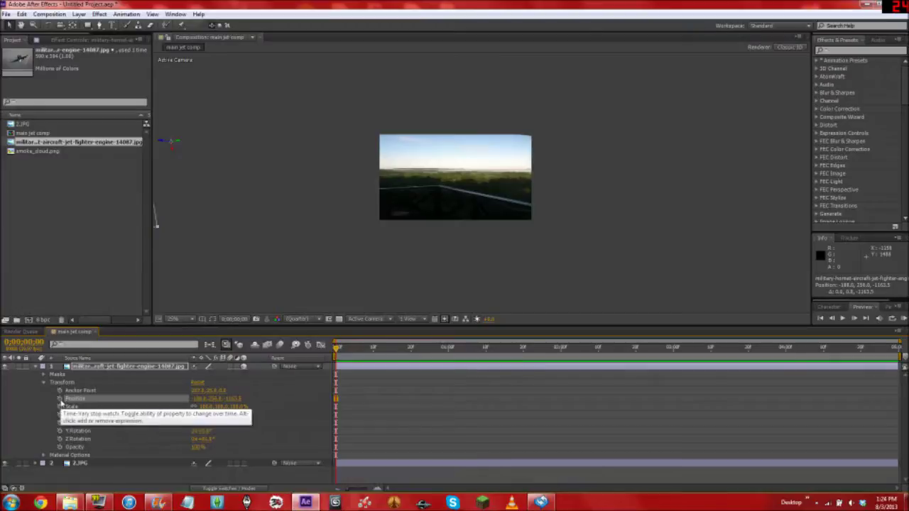
left_click(60, 399)
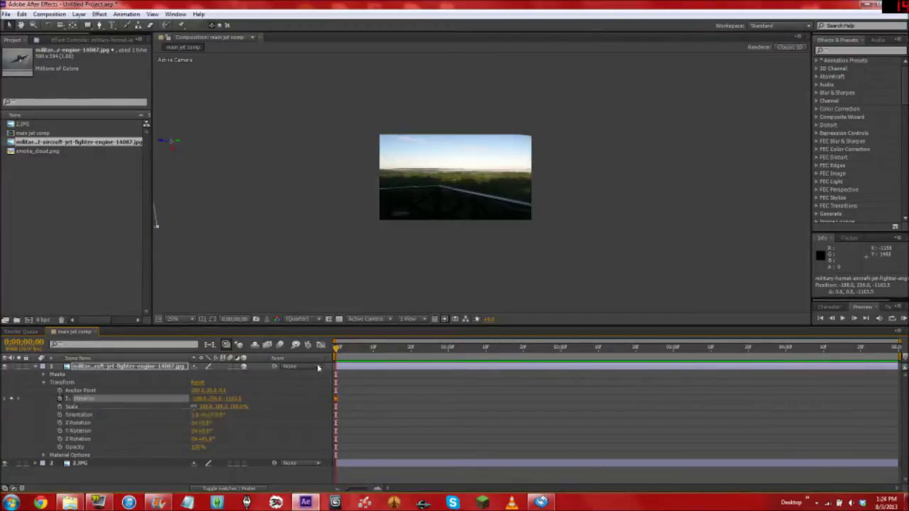
left_click_drag(341, 355, 904, 369)
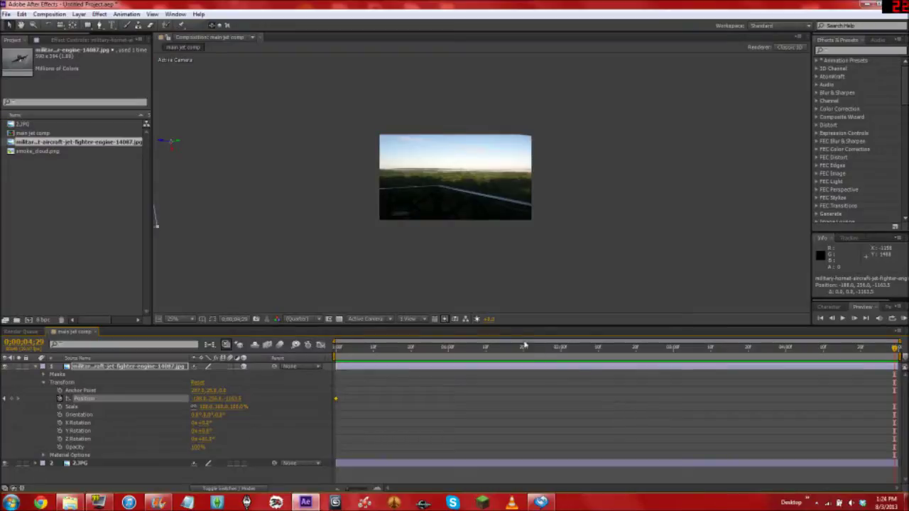
left_click(442, 350)
left_click_drag(446, 351, 449, 353)
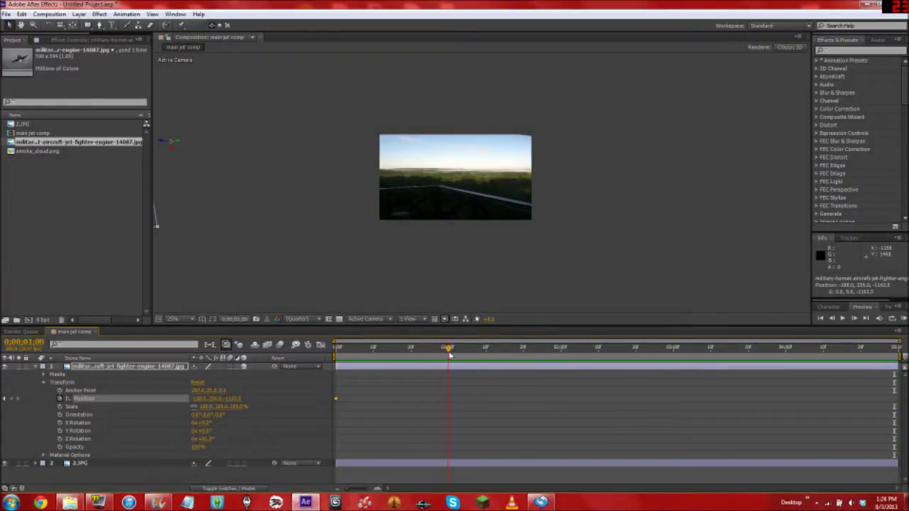
left_click_drag(337, 402, 415, 407)
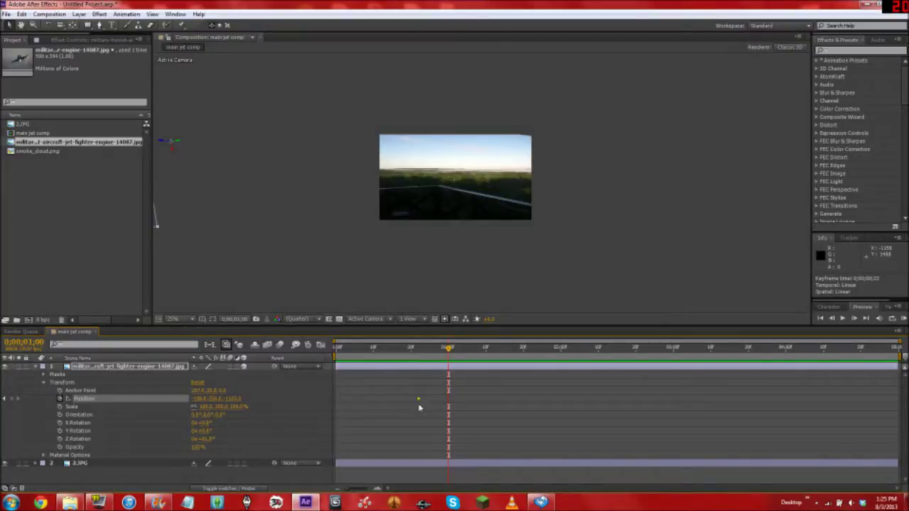
At 0;00;04;29, keyframe the jet far back in the sky at a position of about -281, -330, 6262.
left_click_drag(740, 354, 906, 351)
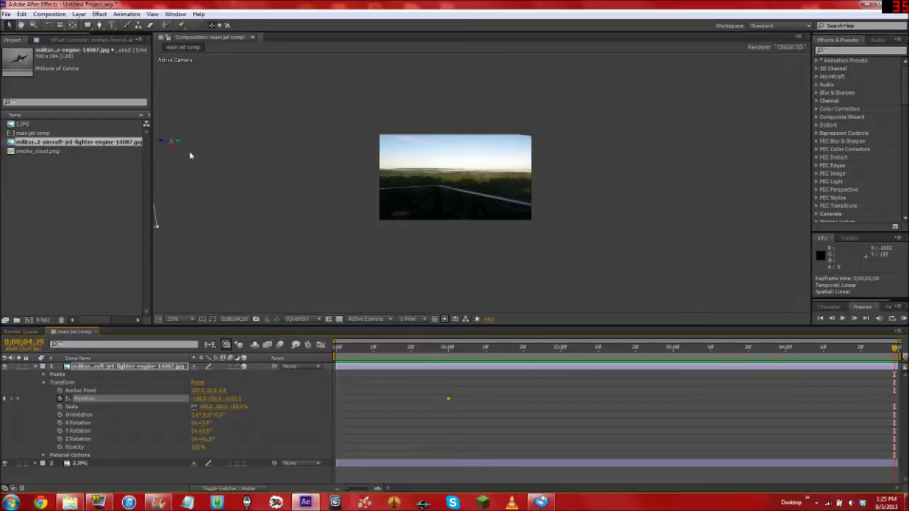
left_click_drag(171, 142, 403, 179)
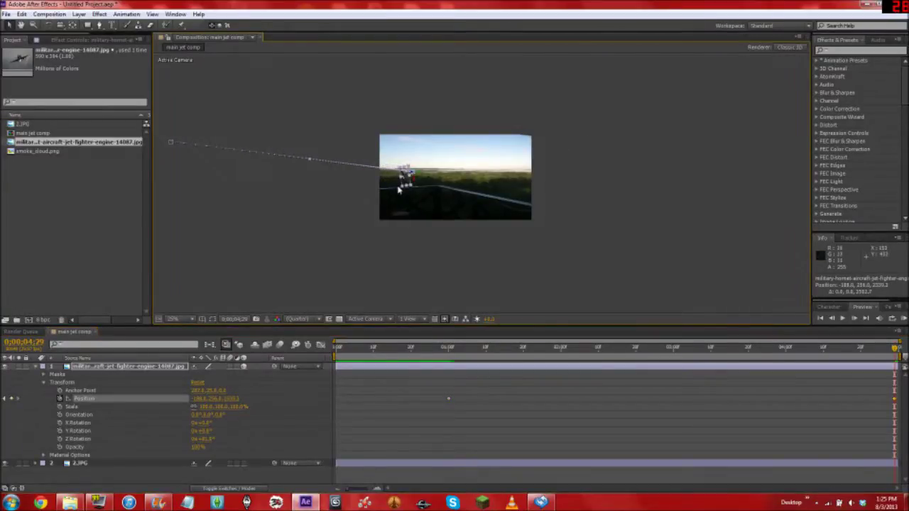
scroll(398, 189, "up", 3)
scroll(398, 189, "down", 2)
mouse_move(325, 170)
left_mouse_down()
mouse_move(324, 156)
mouse_move(324, 167)
left_mouse_up()
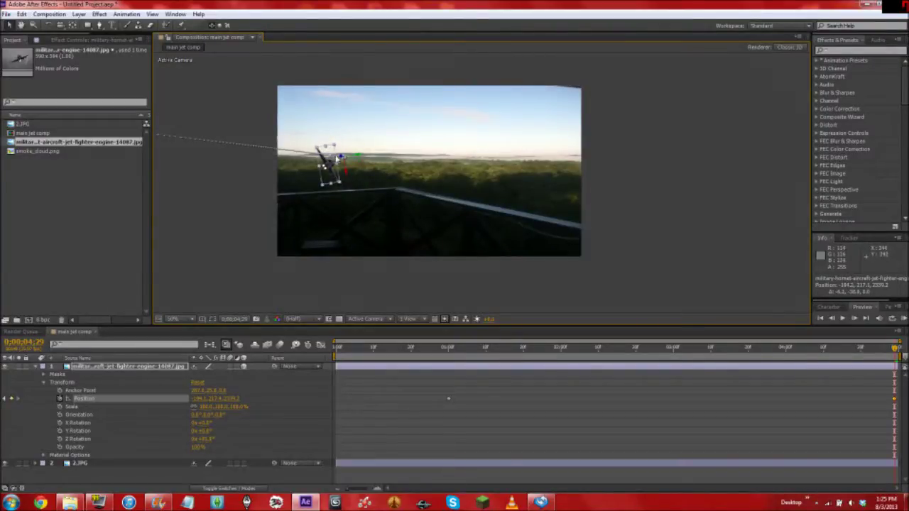
left_click_drag(325, 167, 357, 170)
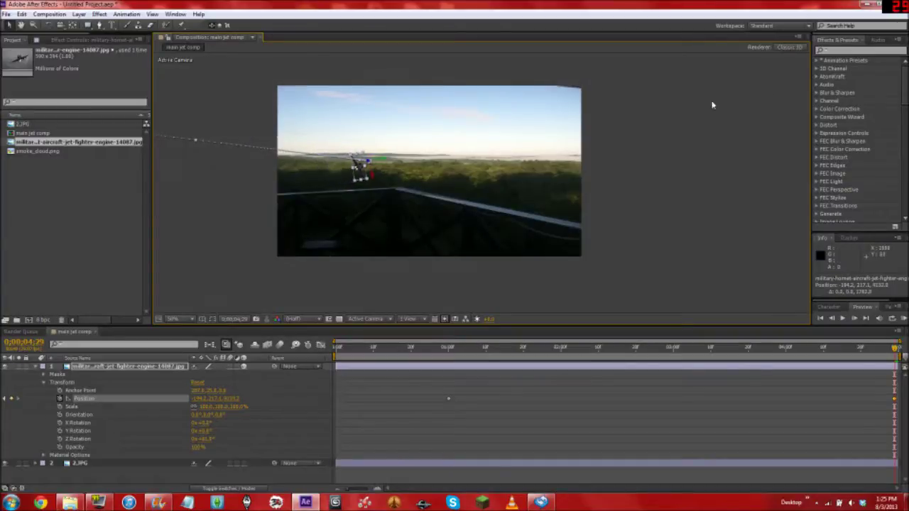
left_click_drag(368, 161, 671, 119)
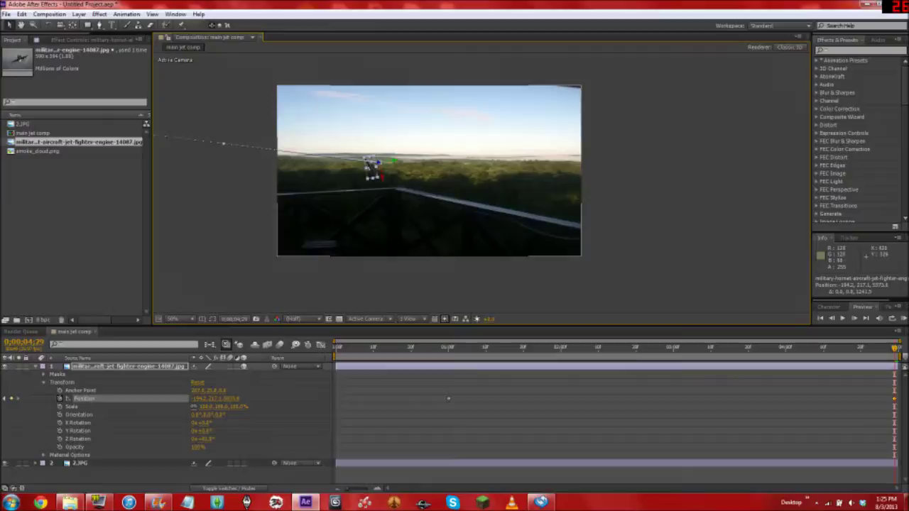
left_click_drag(374, 165, 371, 139)
Lower the start point of the jet's motion path to about -192, 420.5.
key("comma")
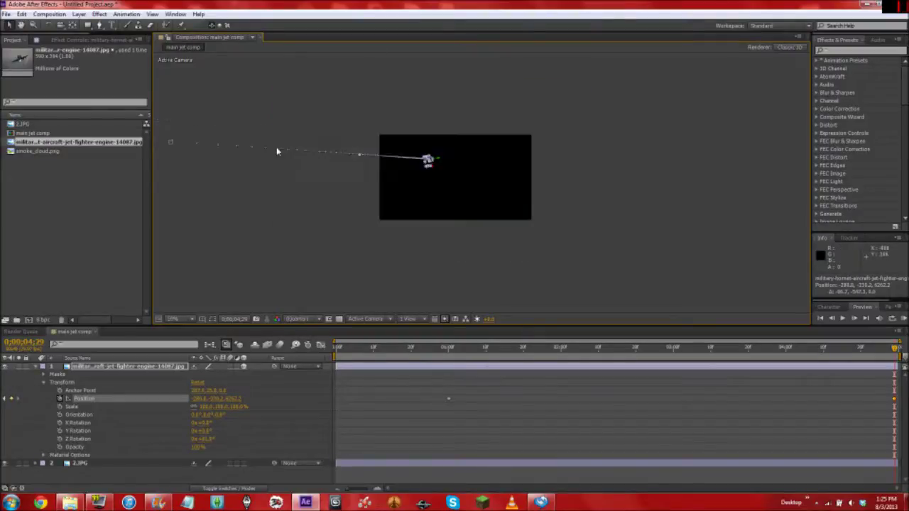
left_click(171, 143)
left_click_drag(171, 143, 169, 197)
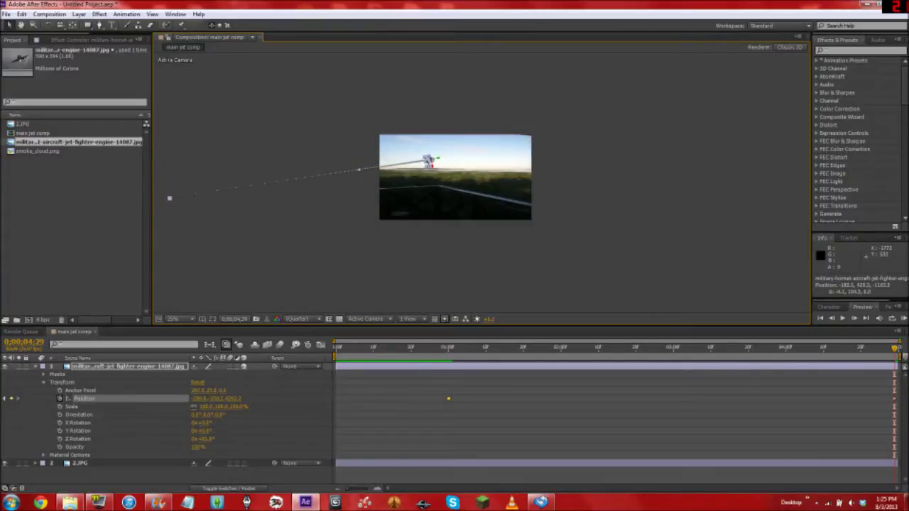
Set the jet layer's Z Rotation to about 100°.
key("period")
key("period")
left_click_drag(368, 137, 378, 159)
left_click_drag(206, 439, 225, 439)
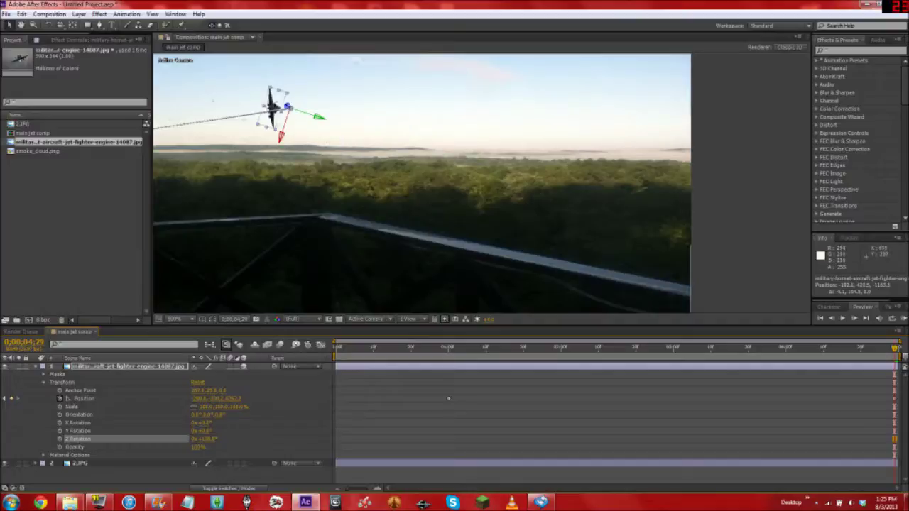
Set the final Position keyframe's Z value to 20000 and raise the jet above the horizon to about -201, -575.
left_click_drag(289, 108, 303, 118)
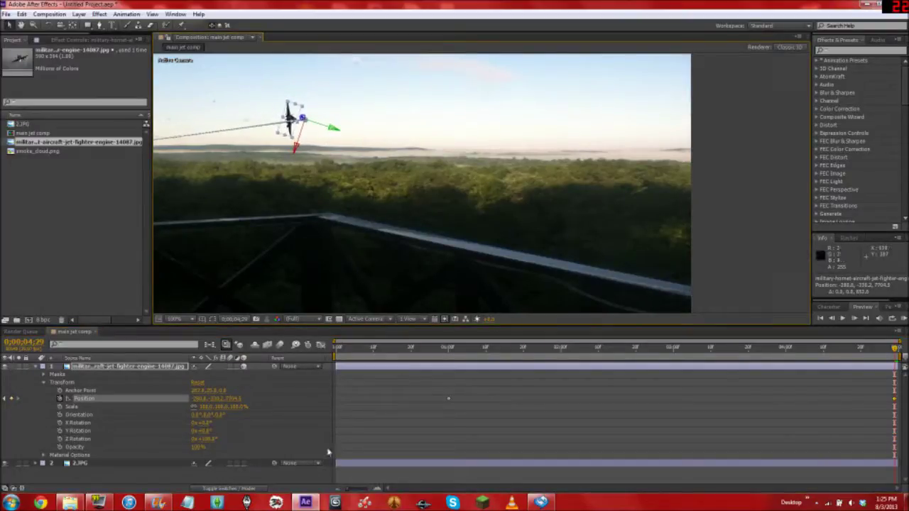
left_click(239, 399)
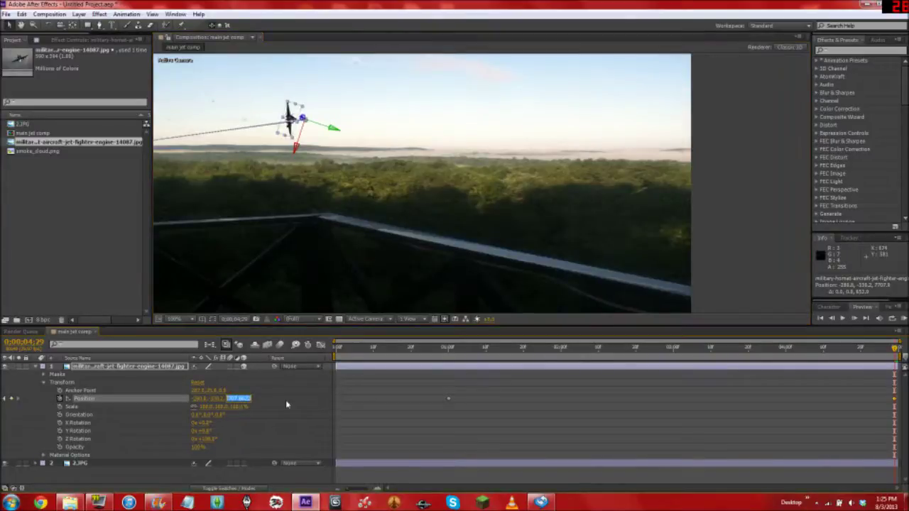
type("8000")
key("Return")
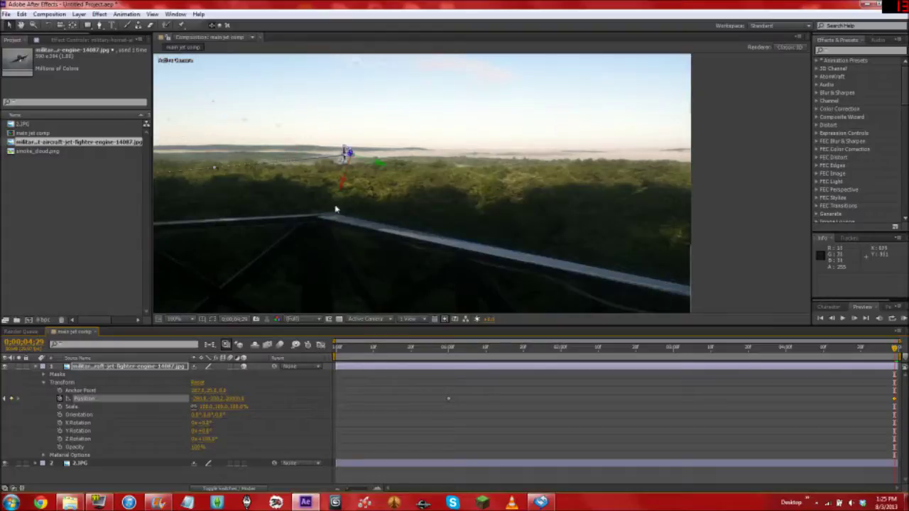
left_click_drag(343, 147, 346, 140)
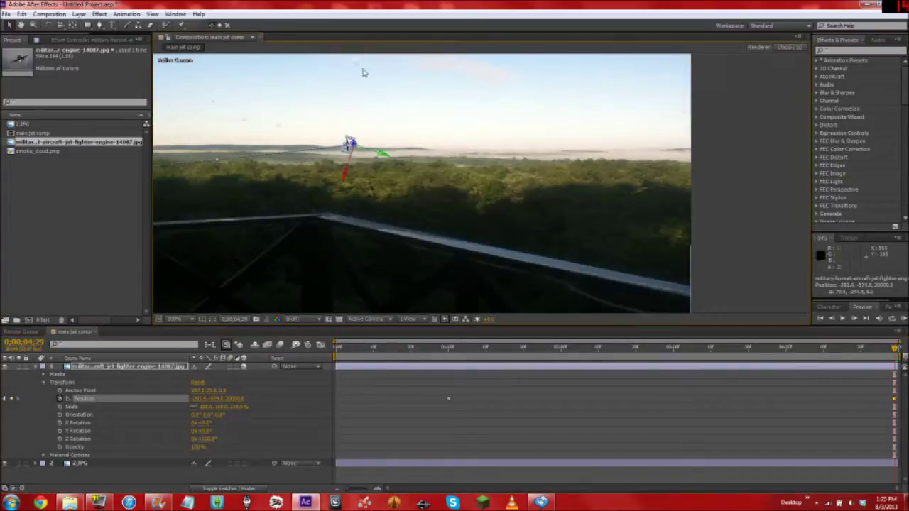
Scrub back through the flyby to 0;00;01;27 to check the jet's path across the landscape.
left_click(646, 349)
mouse_move(548, 355)
left_mouse_down()
mouse_move(467, 349)
mouse_move(548, 350)
left_mouse_up()
scroll(458, 262, "down", 2)
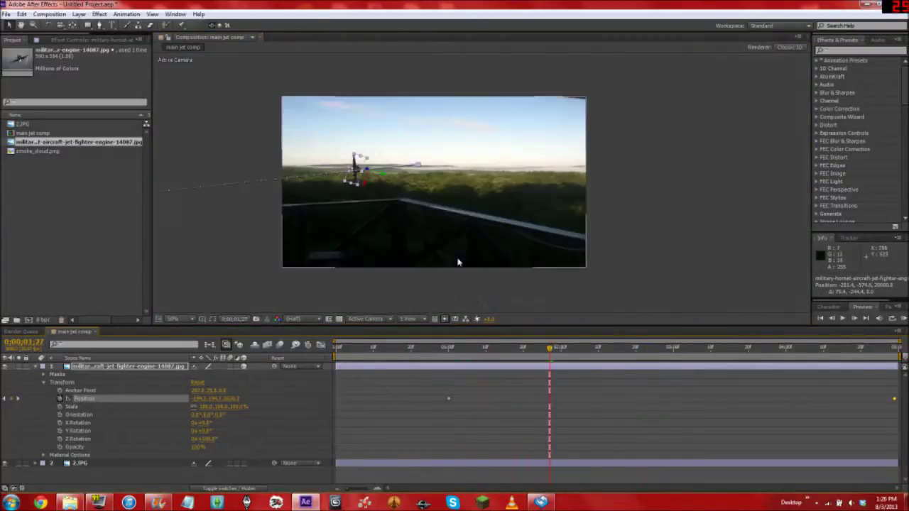
Raise the jet's Position keyframe at 0;00;01;00 to about -184, 324 and scrub through the flight to check the path.
left_click_drag(467, 350, 553, 349)
left_click(5, 398)
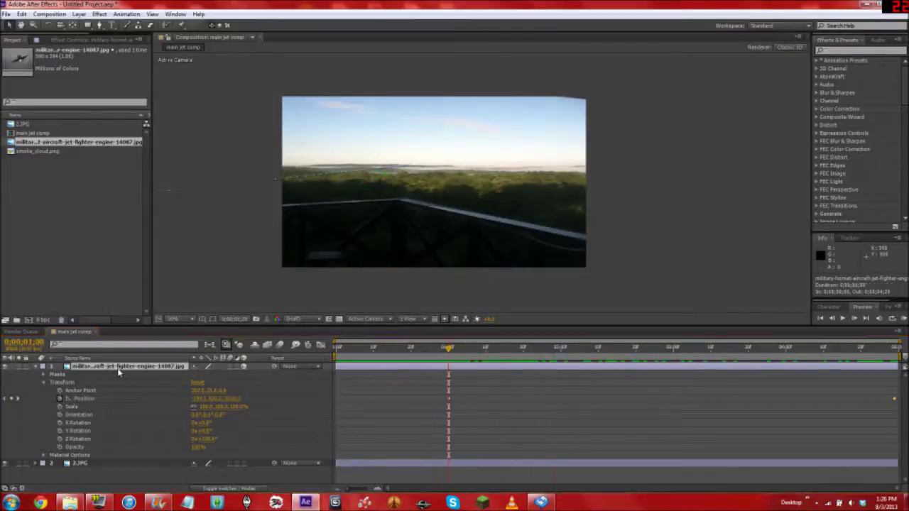
scroll(200, 262, "down", 2)
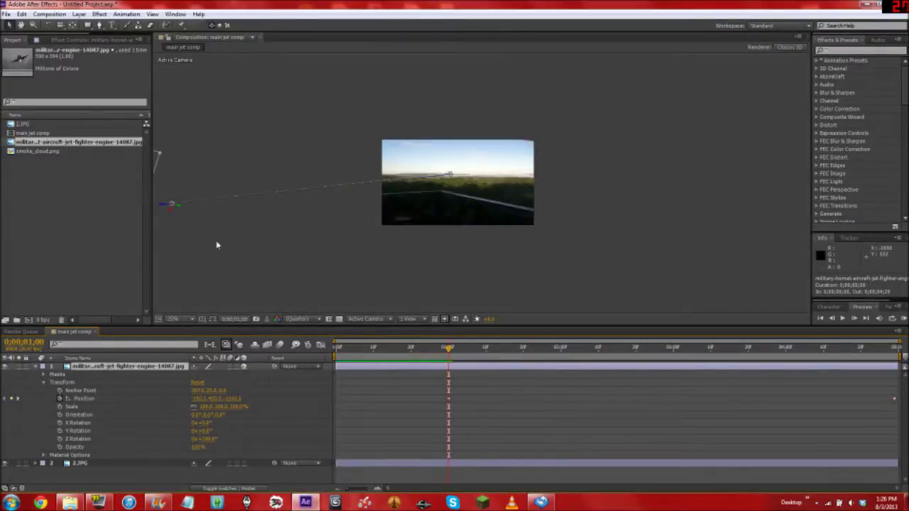
scroll(213, 237, "down", 1)
left_click_drag(302, 193, 303, 177)
left_click(895, 348)
scroll(467, 184, "up", 2)
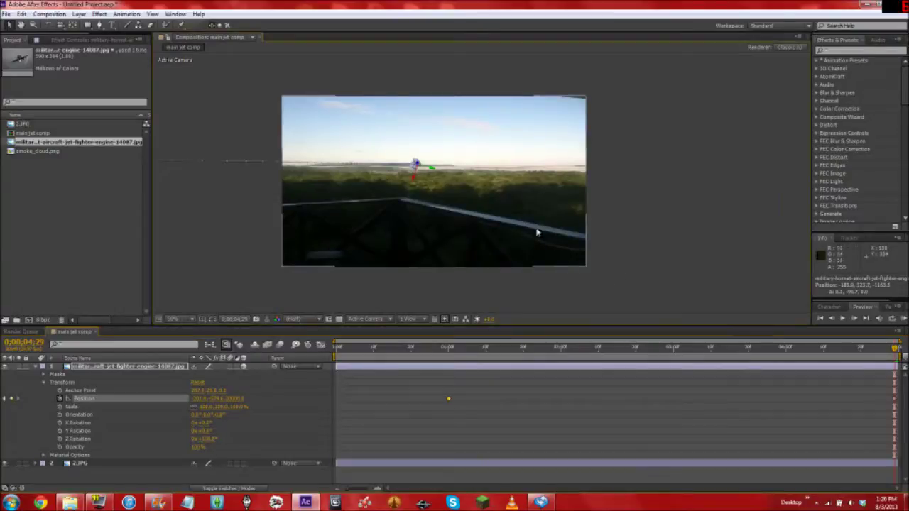
left_click_drag(660, 348, 449, 353)
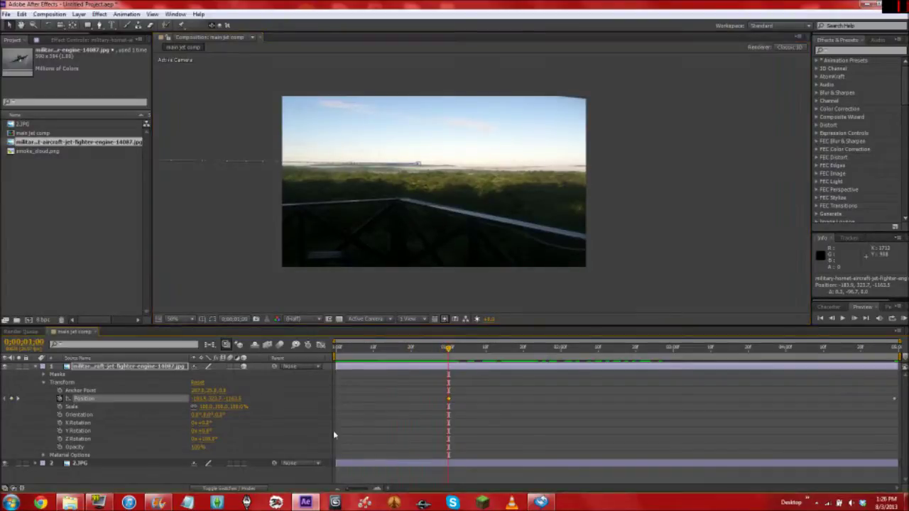
Animate the jet rolling with Z Rotation keyframes at 0;00;01;00 and 0;00;04;29, using a higher angle at the end, and review the motion.
left_click(38, 428)
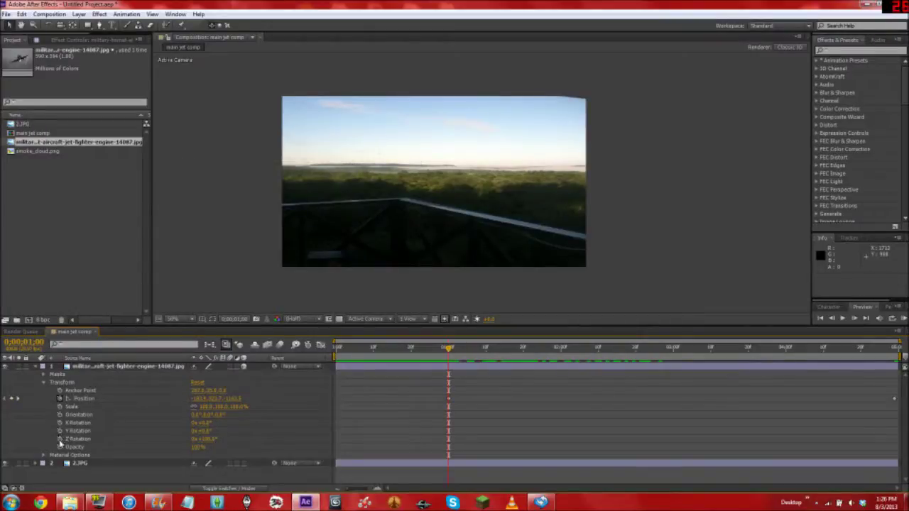
left_click(60, 439)
left_click_drag(449, 351, 900, 381)
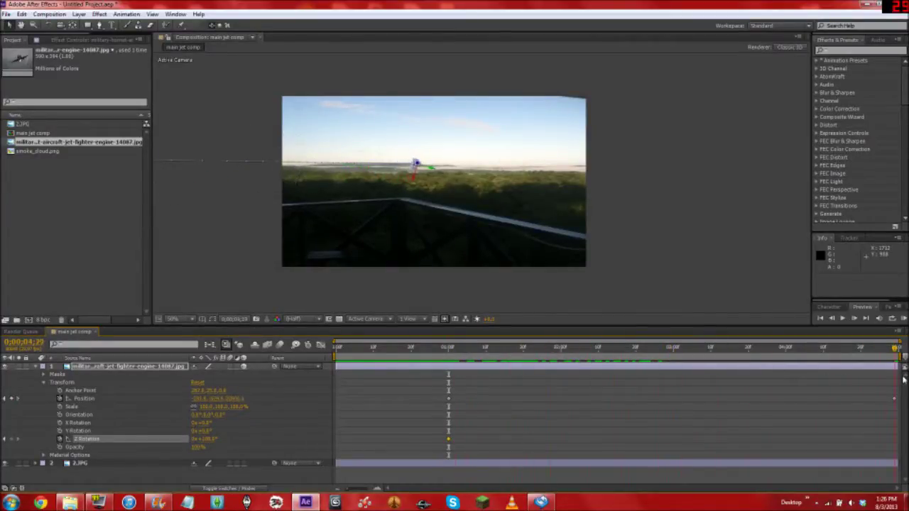
left_click_drag(204, 439, 308, 439)
left_click(587, 354)
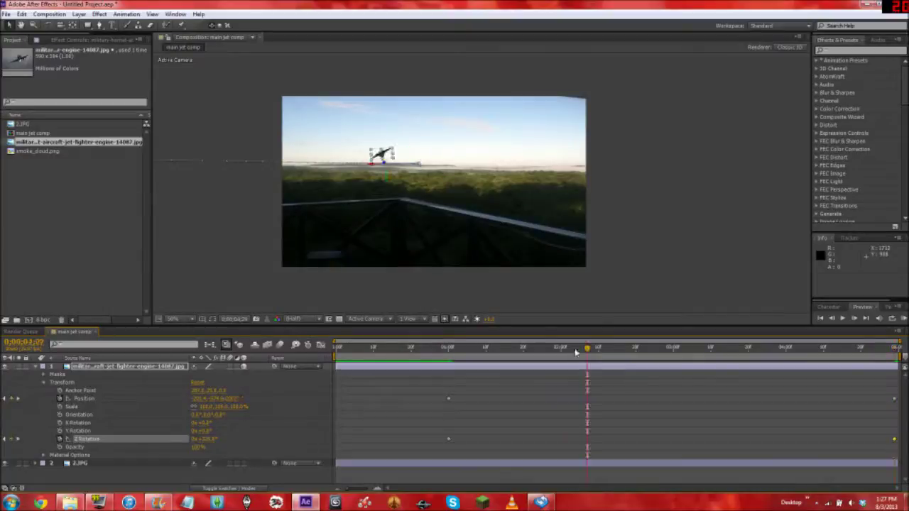
left_click_drag(438, 353, 456, 388)
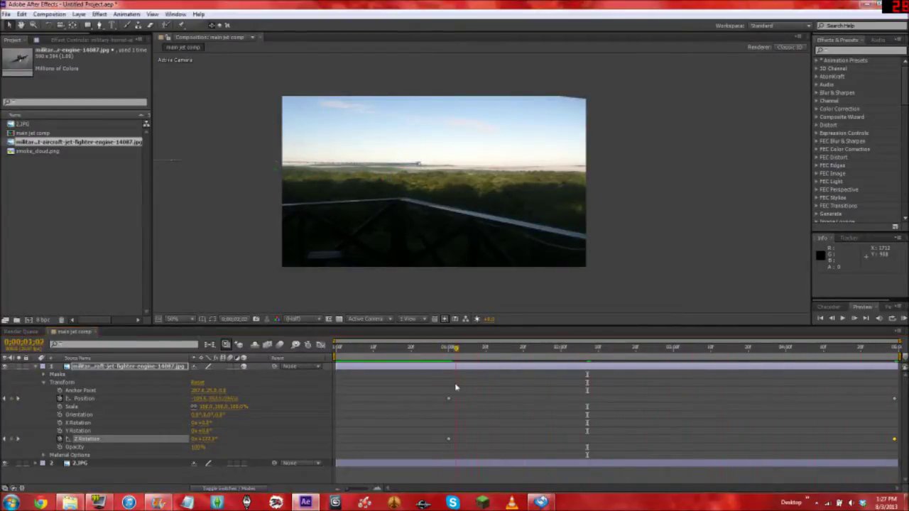
key("space")
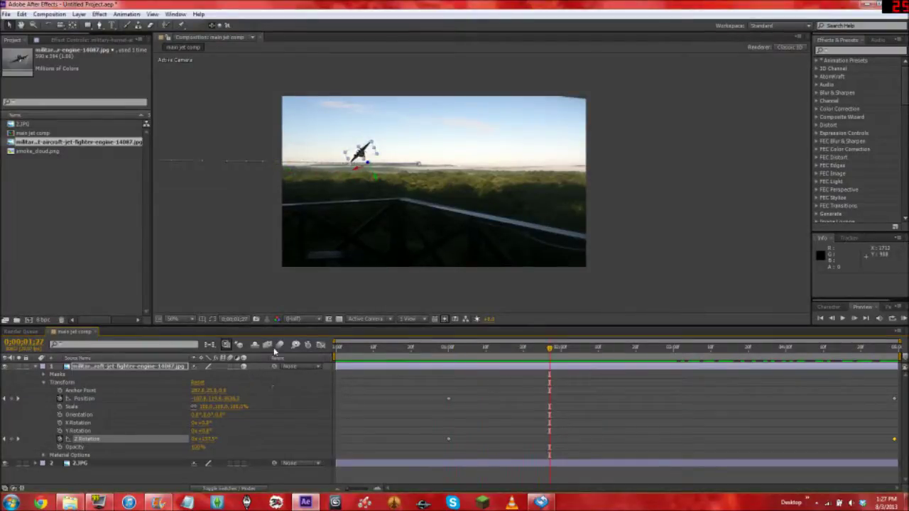
Enable motion blur for the jet layer and the composition, and scrub through the flyby to see the blur.
left_click(37, 368)
left_click(230, 367)
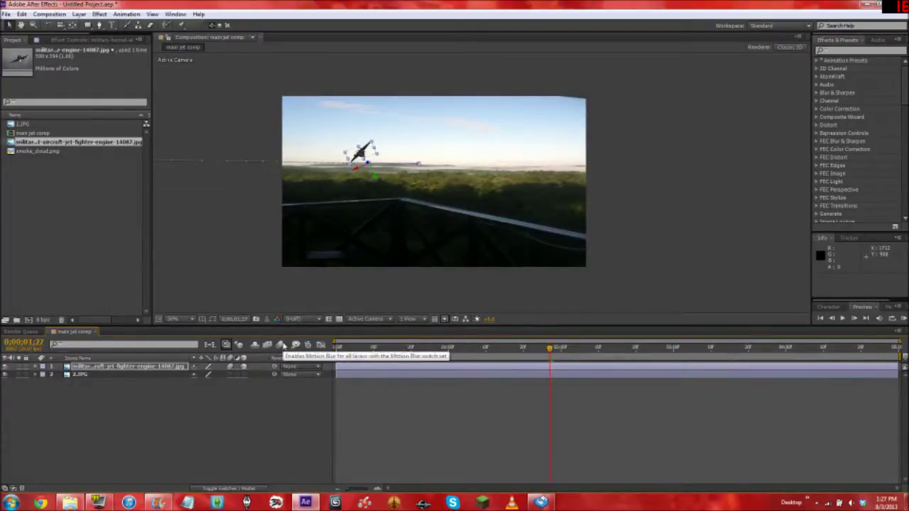
left_click(357, 348)
left_click_drag(363, 349, 528, 367)
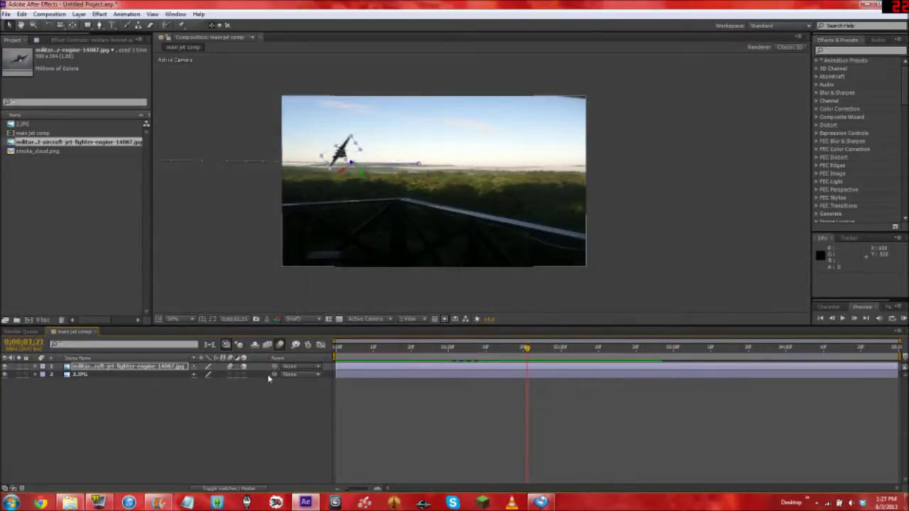
Examine the motion-blurred jet up close at 0;00;01;17 and 0;00;02;00 against the sky.
left_click(202, 413)
left_click(98, 367)
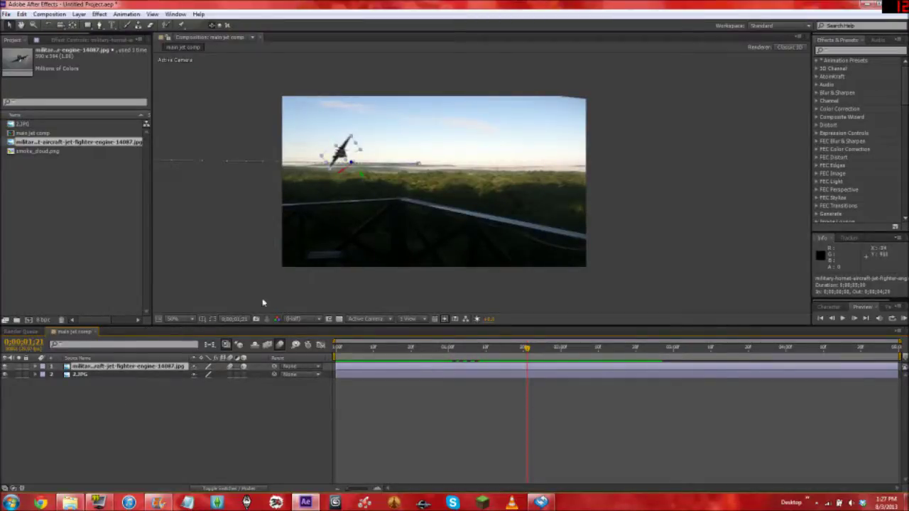
left_click(225, 276)
mouse_move(523, 347)
left_mouse_down()
mouse_move(502, 351)
mouse_move(512, 350)
left_mouse_up()
scroll(319, 168, "up", 2)
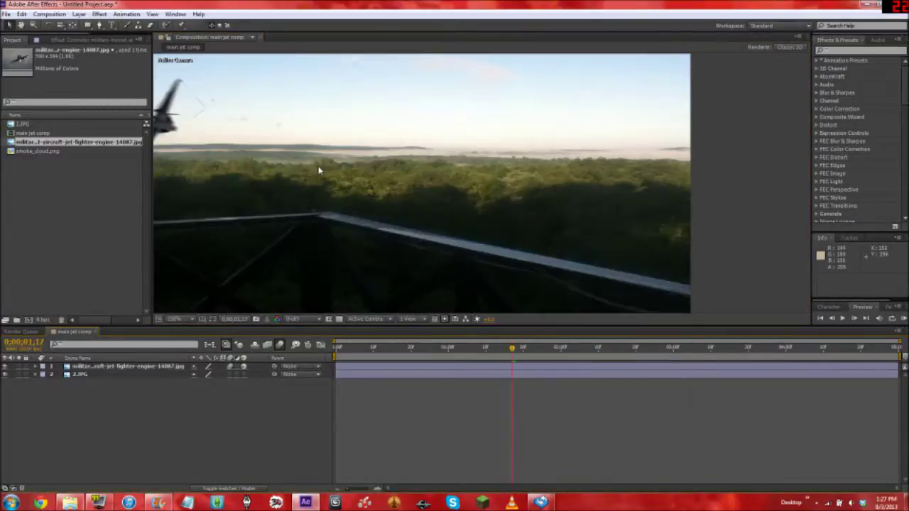
left_click_drag(295, 131, 382, 128)
left_click_drag(338, 108, 329, 126)
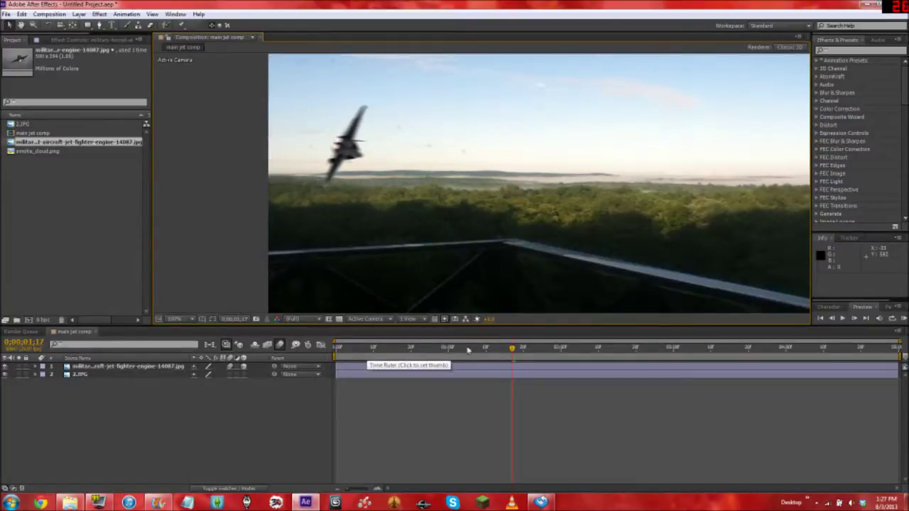
scroll(477, 290, "down", 2)
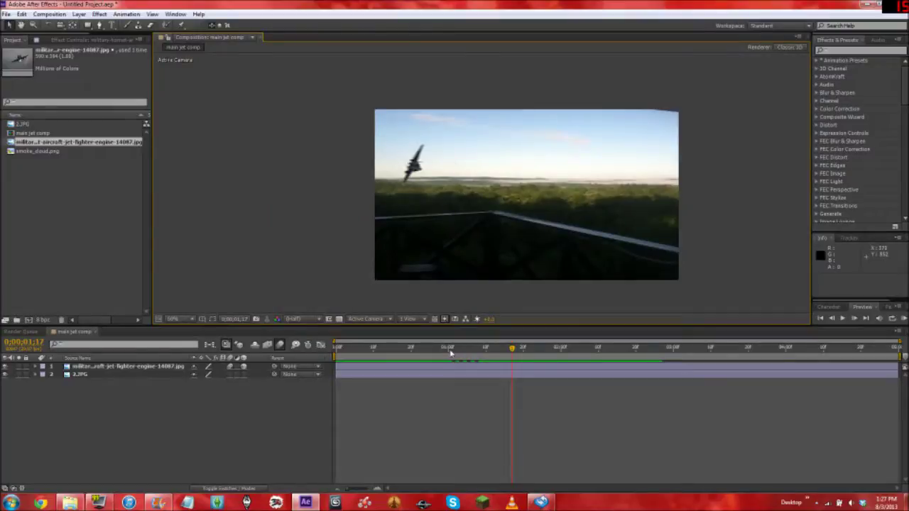
left_click(449, 351)
left_click_drag(449, 352, 561, 353)
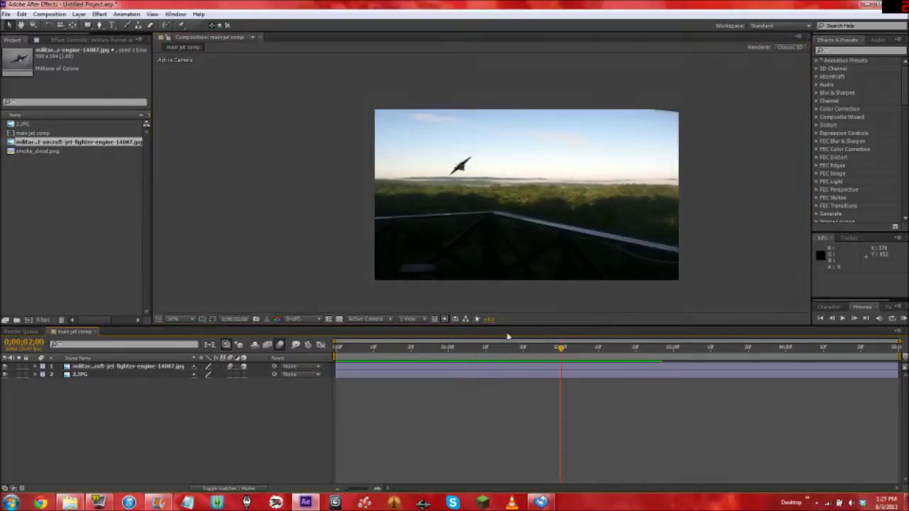
scroll(440, 175, "up", 3)
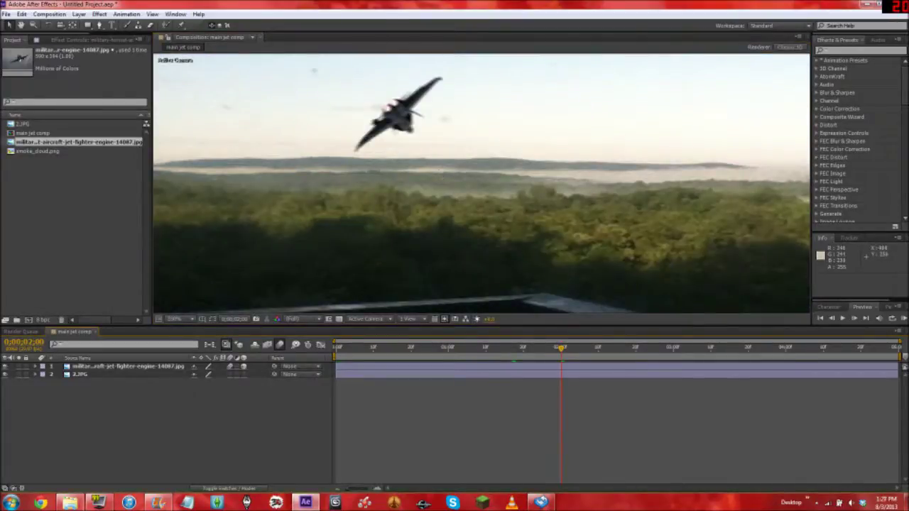
left_click_drag(384, 172, 386, 235)
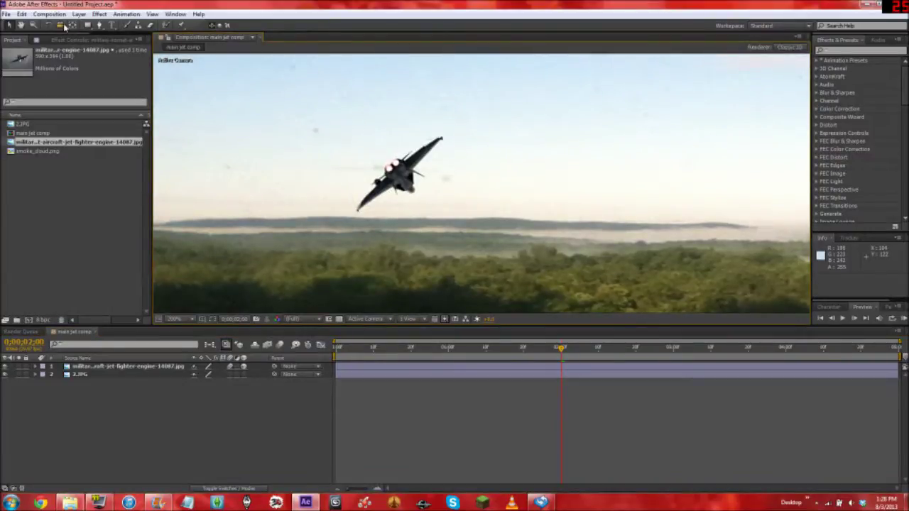
Add a white point light named "Smoke right" to the composition.
left_click(79, 14)
mouse_move(100, 26)
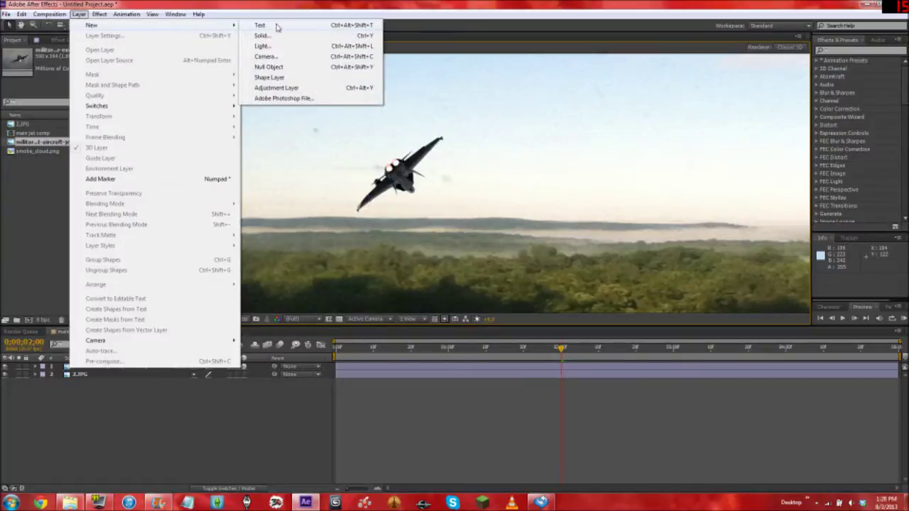
left_click(275, 46)
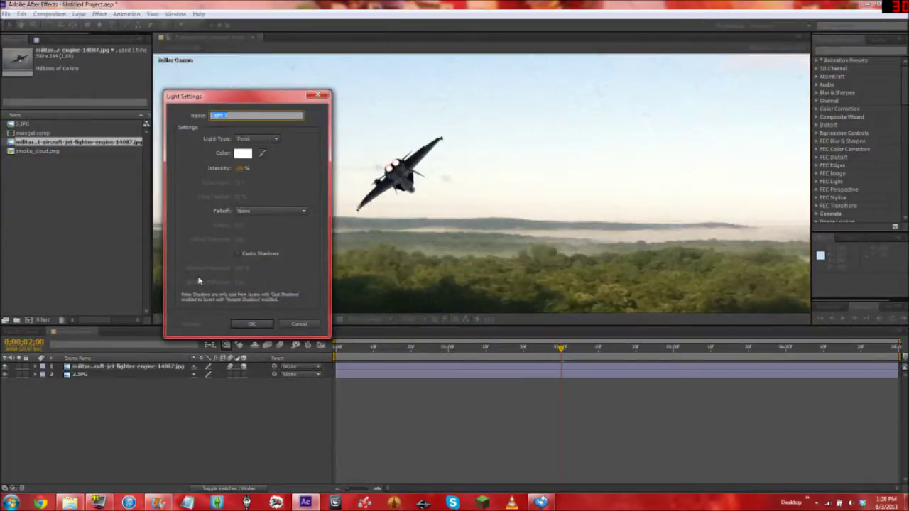
type("Smoke")
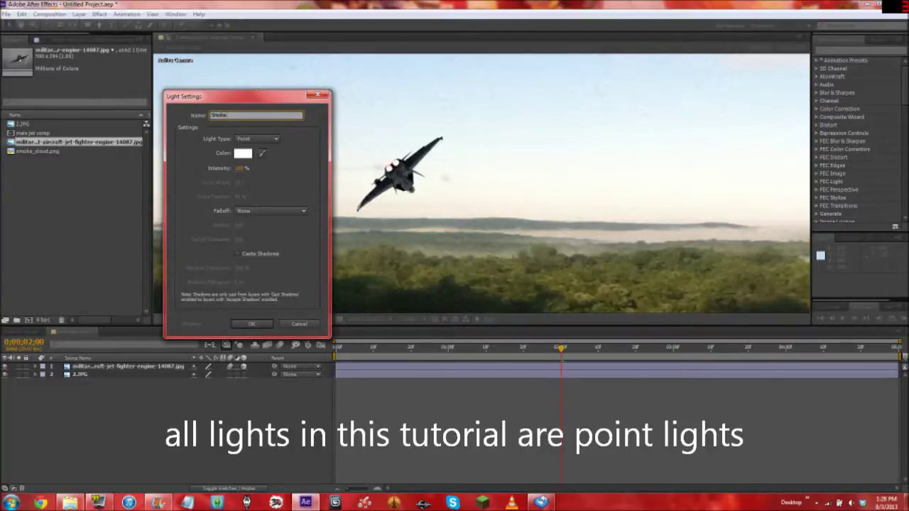
type(" ligh")
left_click(249, 325)
Add a second point light named "smoke left" to the composition.
right_click(103, 402)
mouse_move(203, 302)
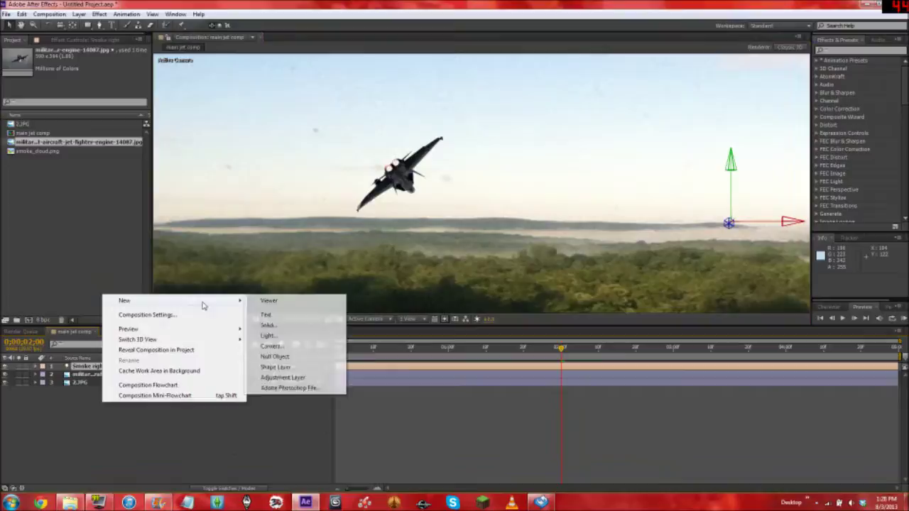
left_click(270, 328)
type("smoke")
type(" li")
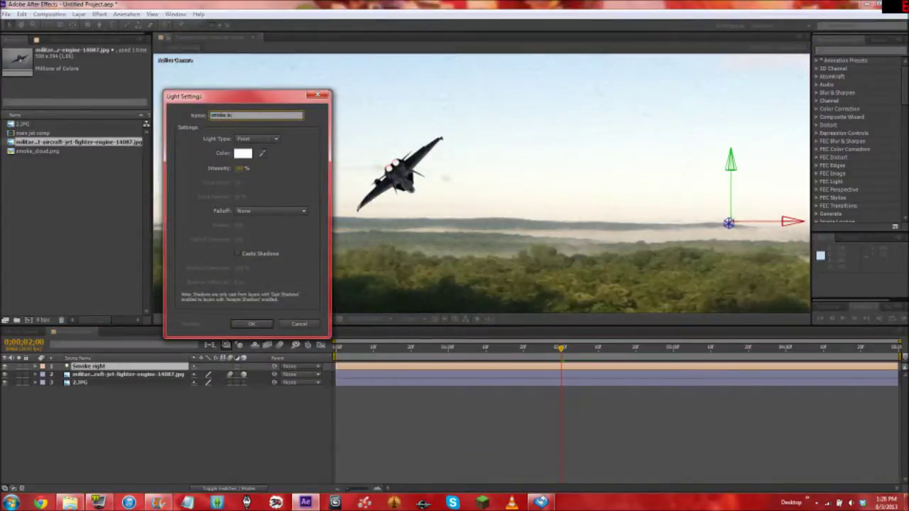
key("Return")
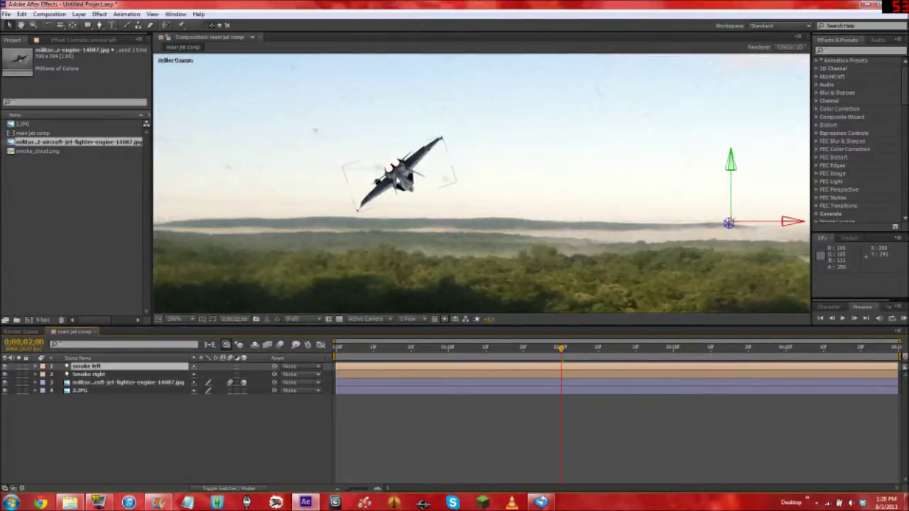
Turn off Accepts Lights and Accepts Shadows in the jet layer's Material Options.
left_click(108, 384)
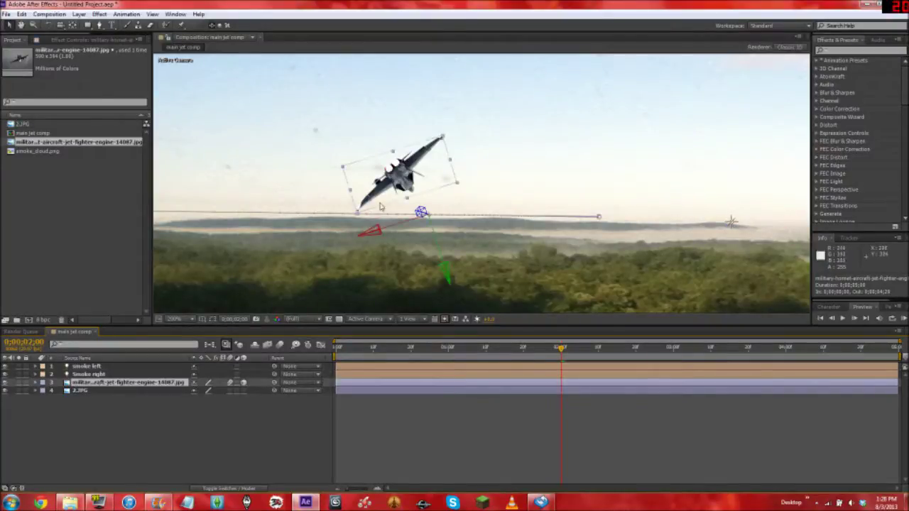
left_click(36, 384)
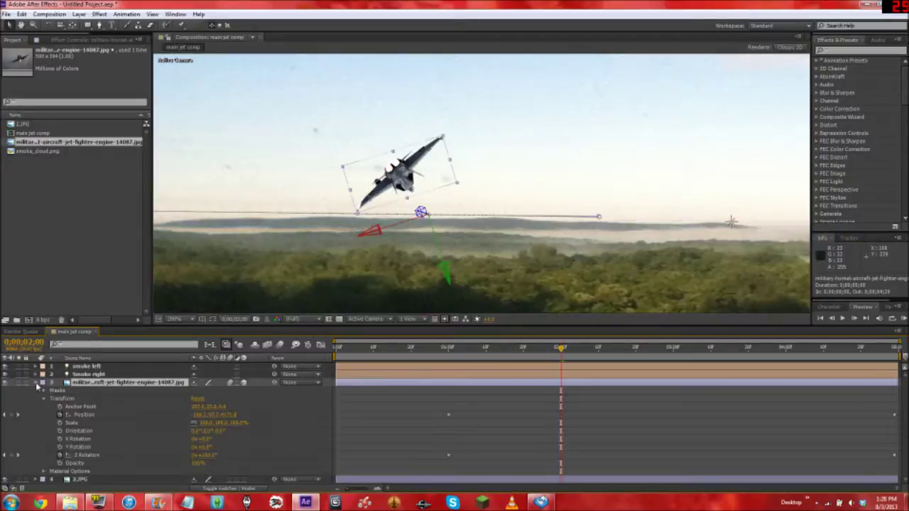
left_click(44, 398)
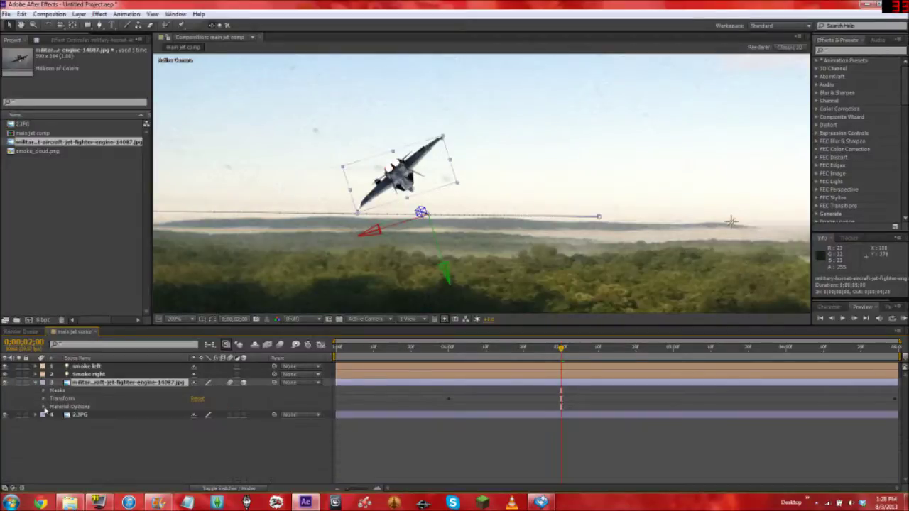
left_click(43, 407)
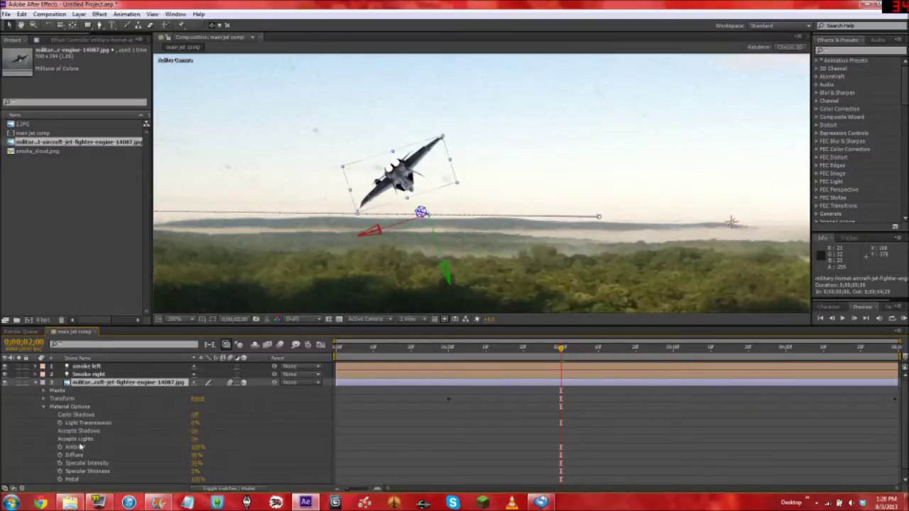
left_click(195, 439)
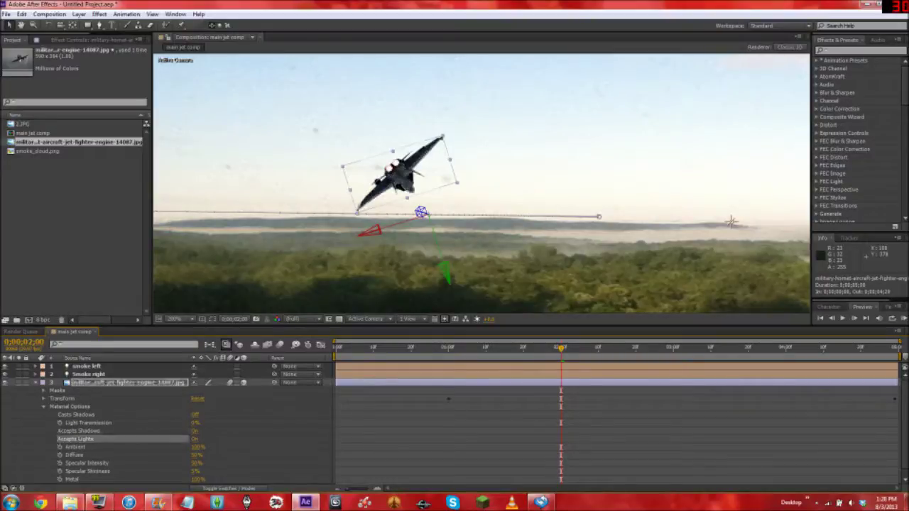
left_click(193, 431)
left_click(193, 432)
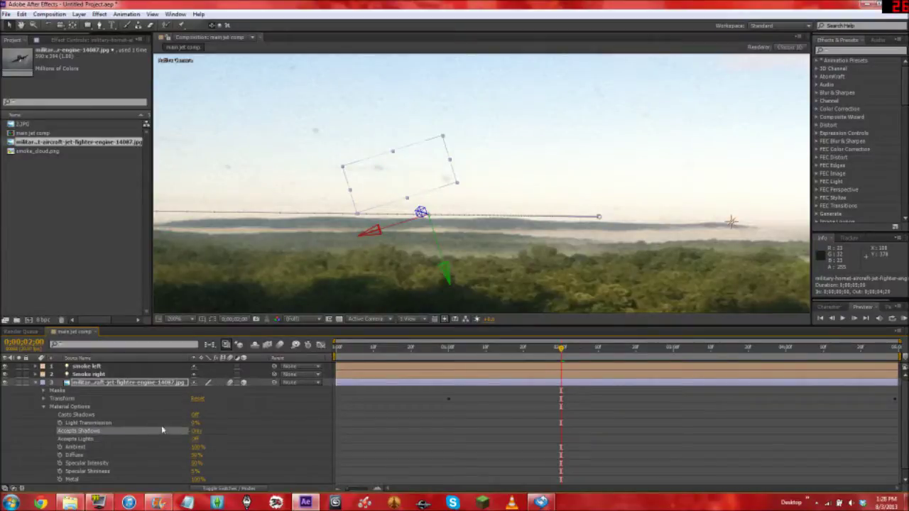
left_click(204, 433)
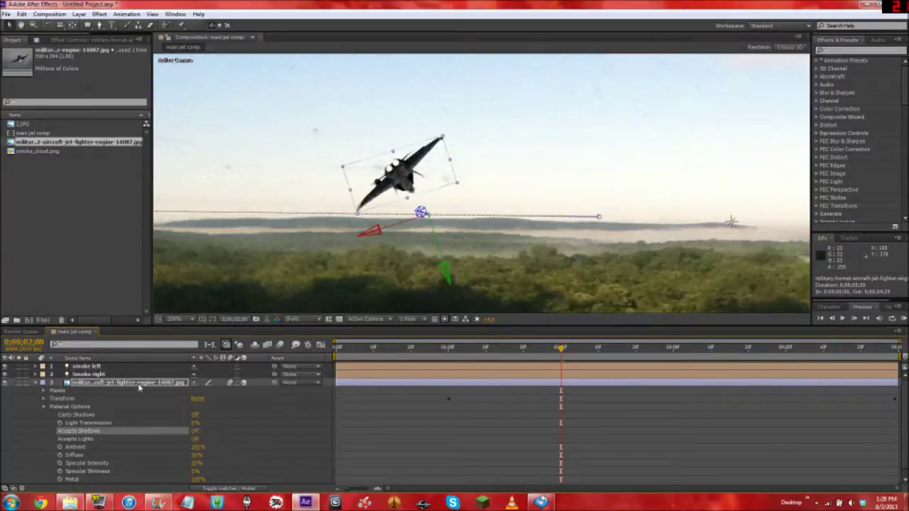
left_click(45, 408)
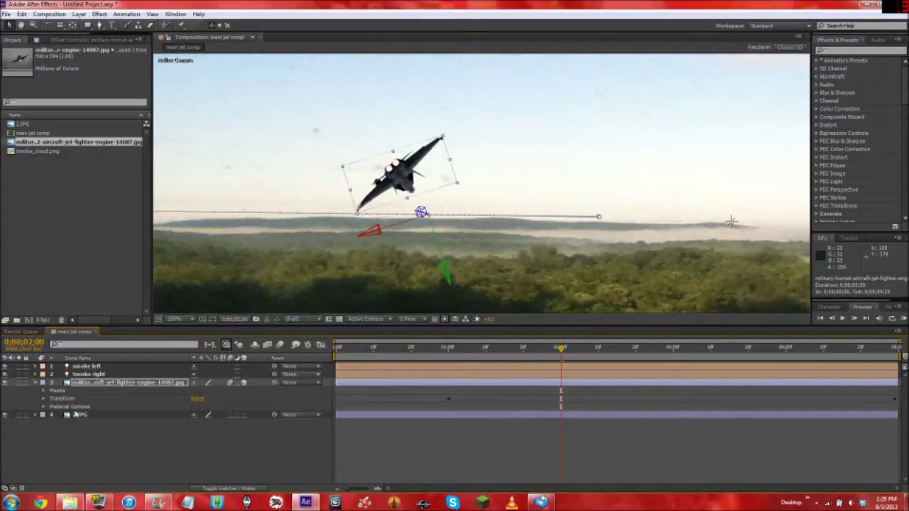
Reveal only the Position property of the jet layer and both smoke lights.
scroll(361, 244, "down", 1)
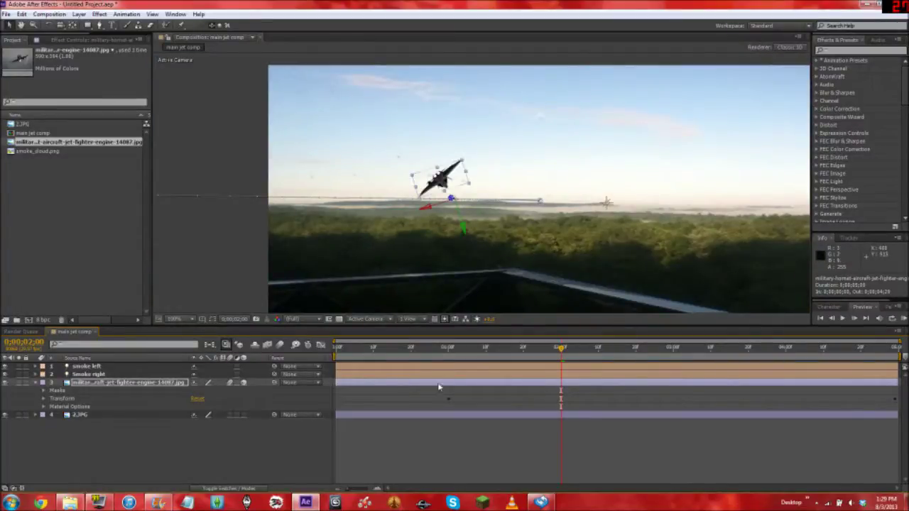
left_click_drag(449, 357, 561, 350)
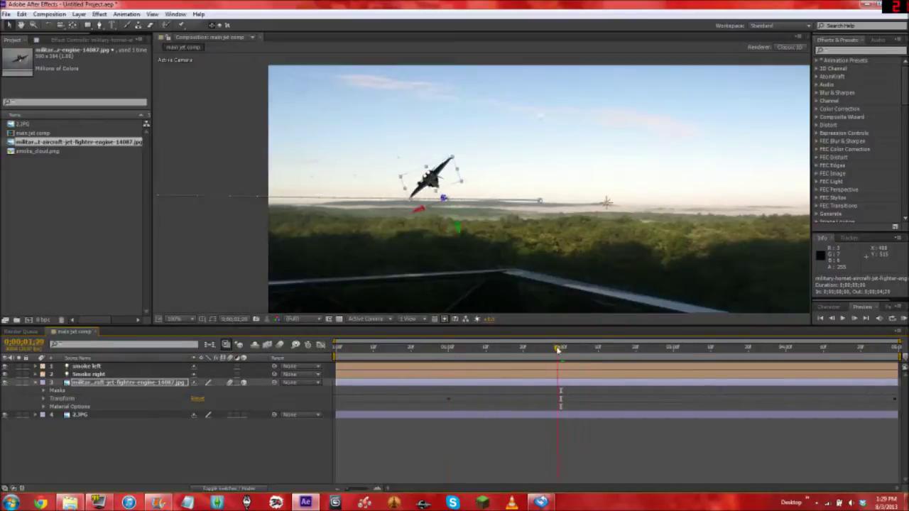
left_click(112, 384)
key("p")
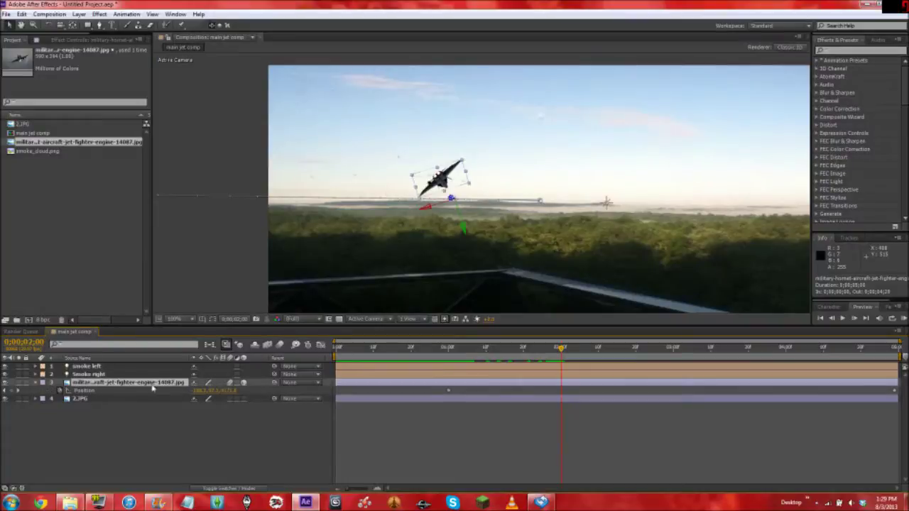
left_click(99, 366)
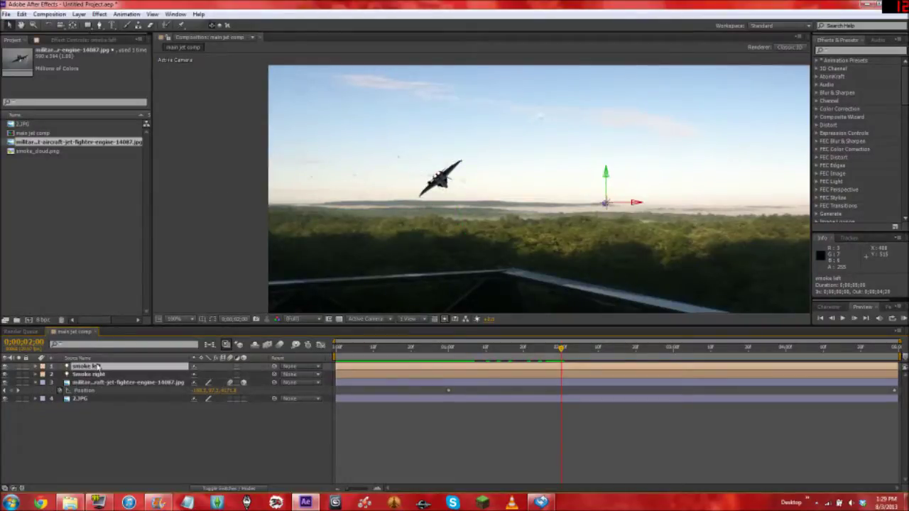
key("p")
left_click(97, 383)
key("p")
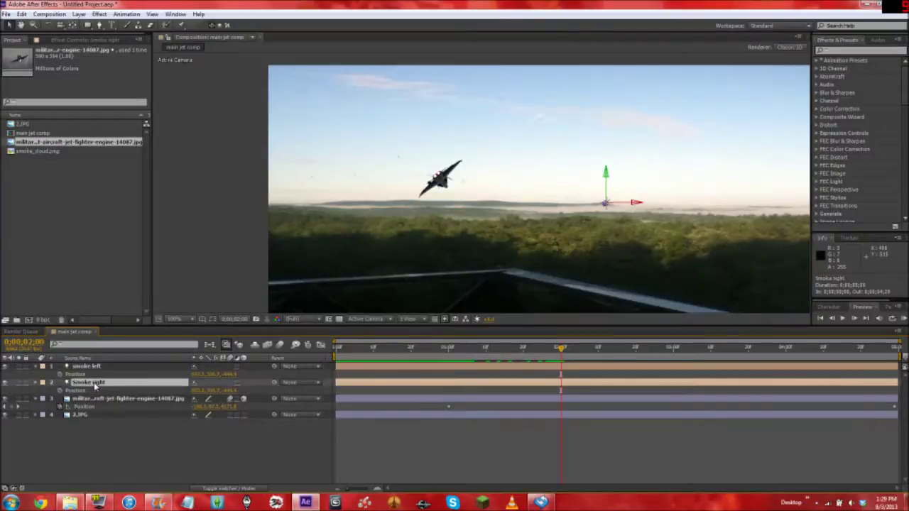
left_click(87, 447)
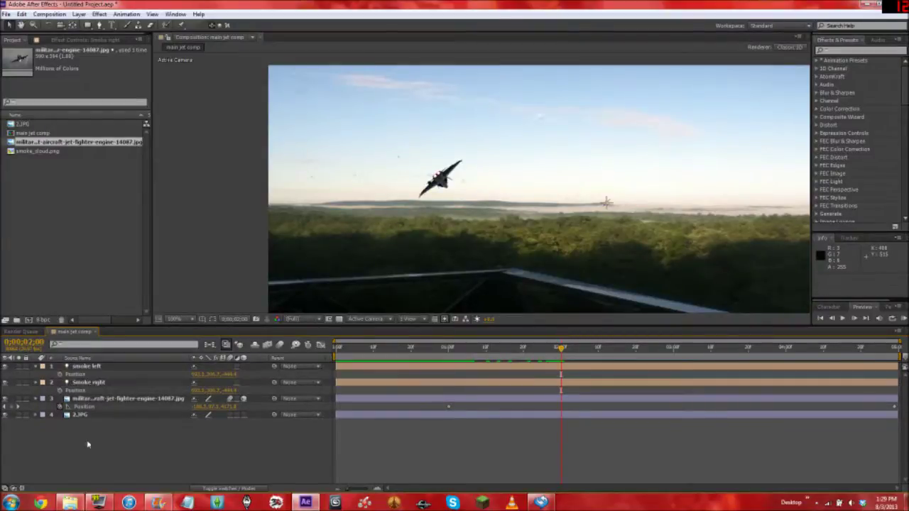
Match the Smoke right light's position to the jet's, setting it to -188, 97, 4172.
left_click(202, 390)
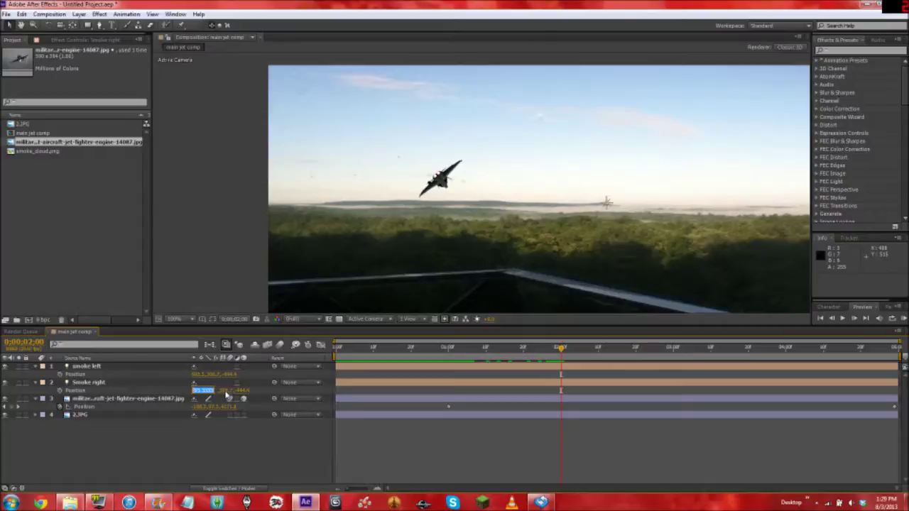
left_click(161, 390)
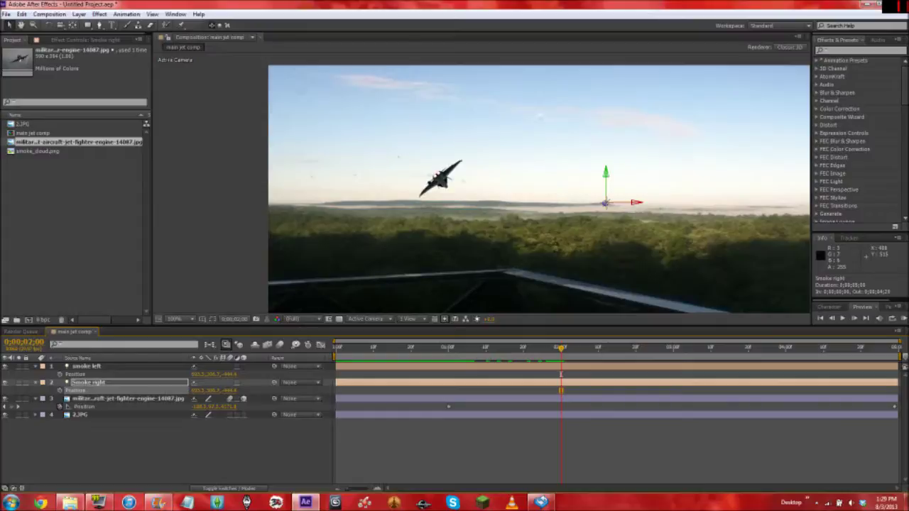
left_click(200, 391)
left_click(201, 390)
key("Tab")
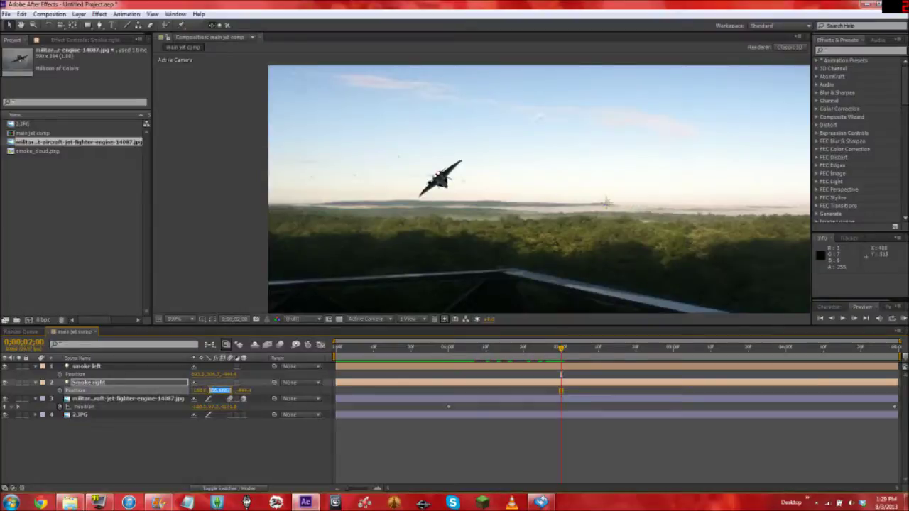
left_click(214, 390)
key("Tab")
type("-4")
key("Return")
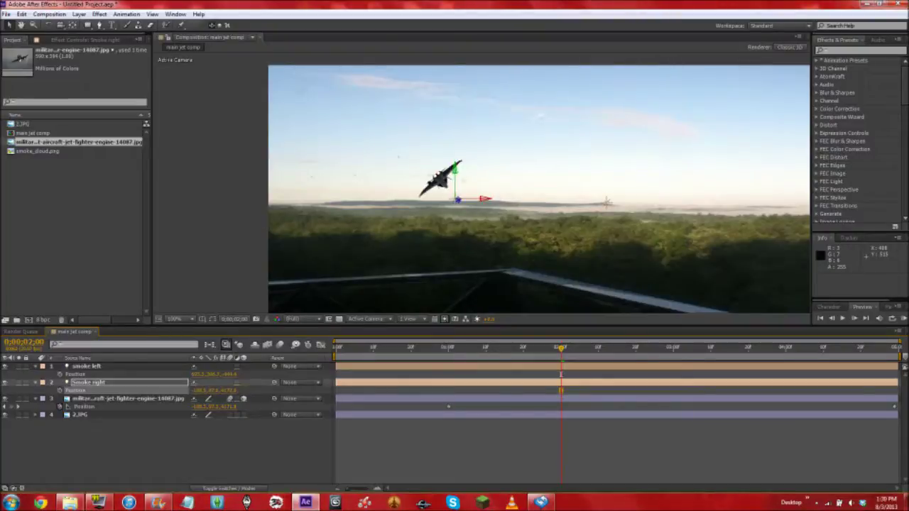
Set the smoke left light's position to the same -188, 97, 4172 coordinates.
left_click(204, 374)
type("-10")
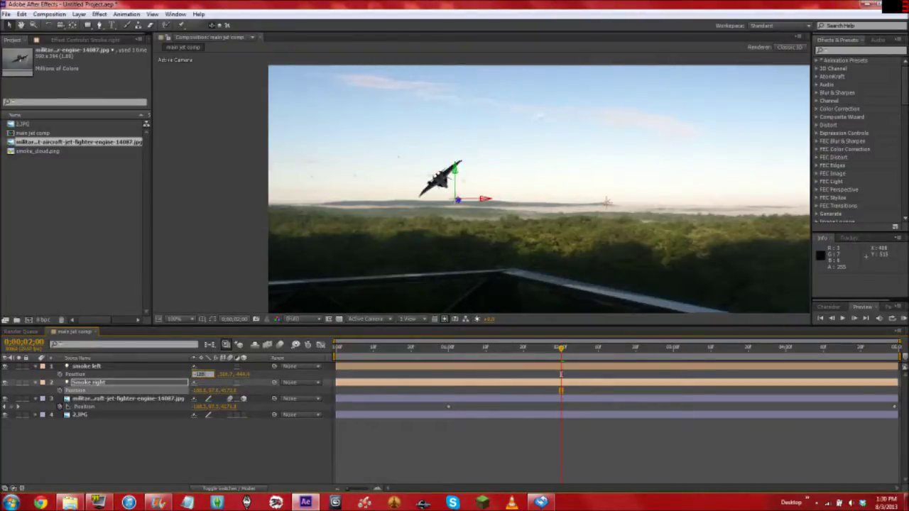
key("Tab")
key("Tab")
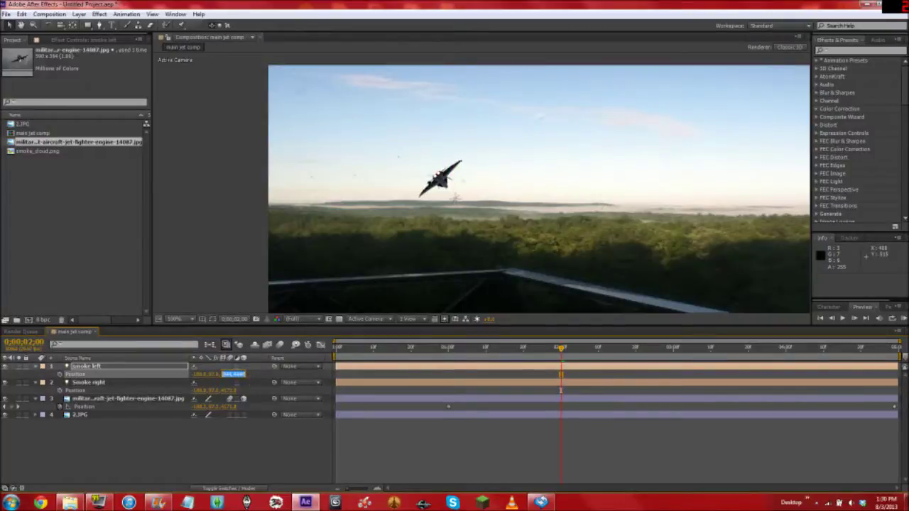
type("40")
key("Return")
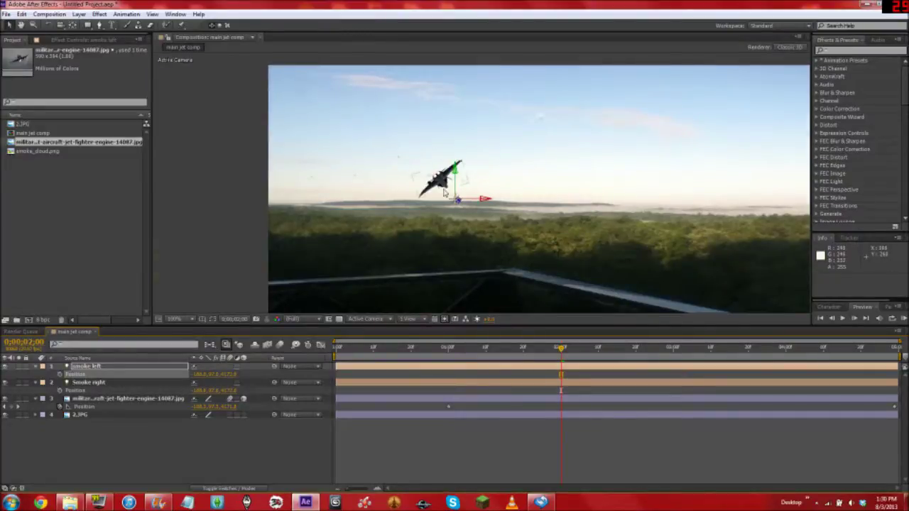
Parent the smoke left and Smoke right lights to the fighter jet layer.
scroll(445, 192, "up", 4)
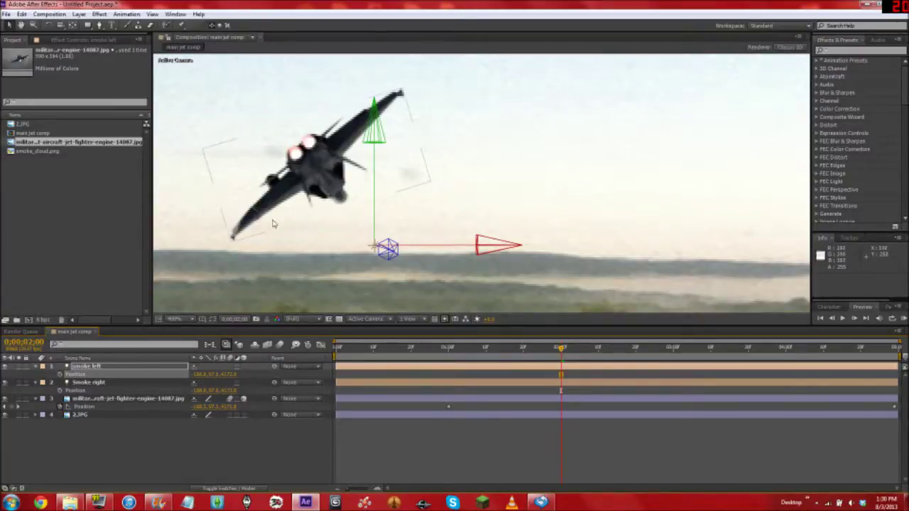
left_click(145, 427)
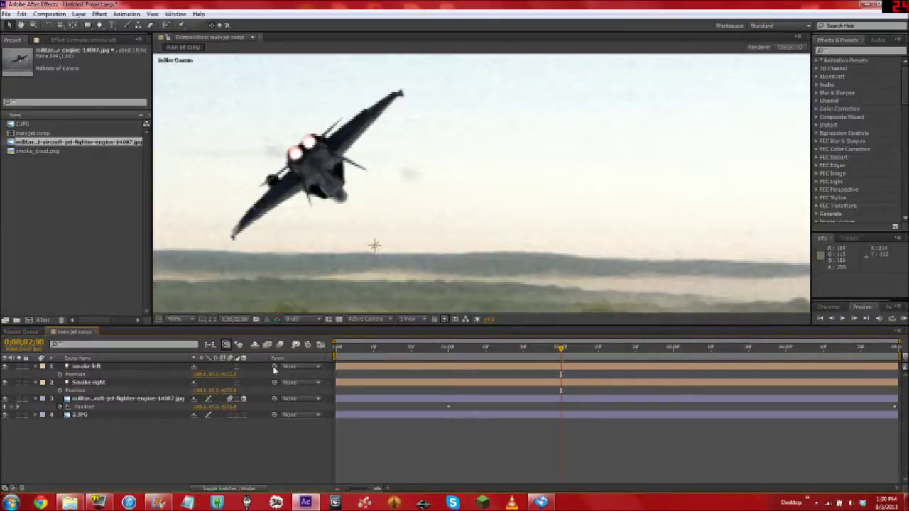
left_click_drag(275, 367, 167, 402)
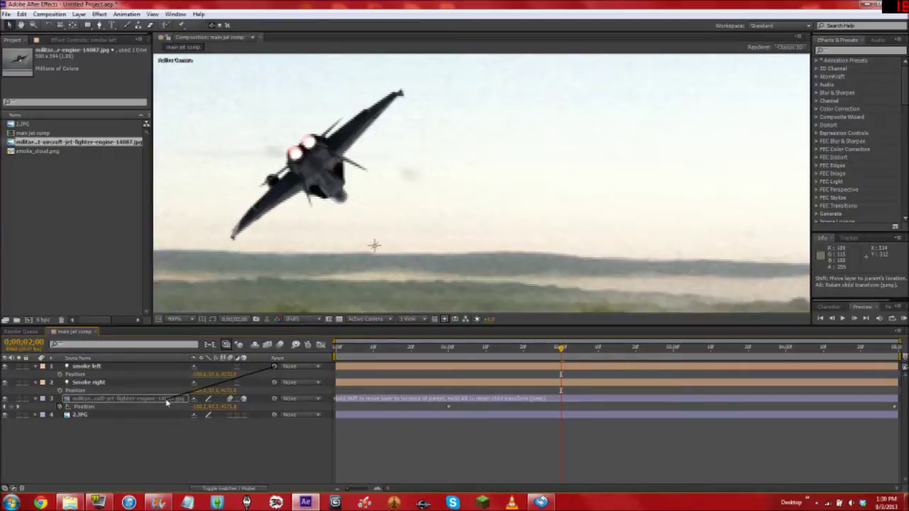
left_click_drag(167, 402, 167, 403)
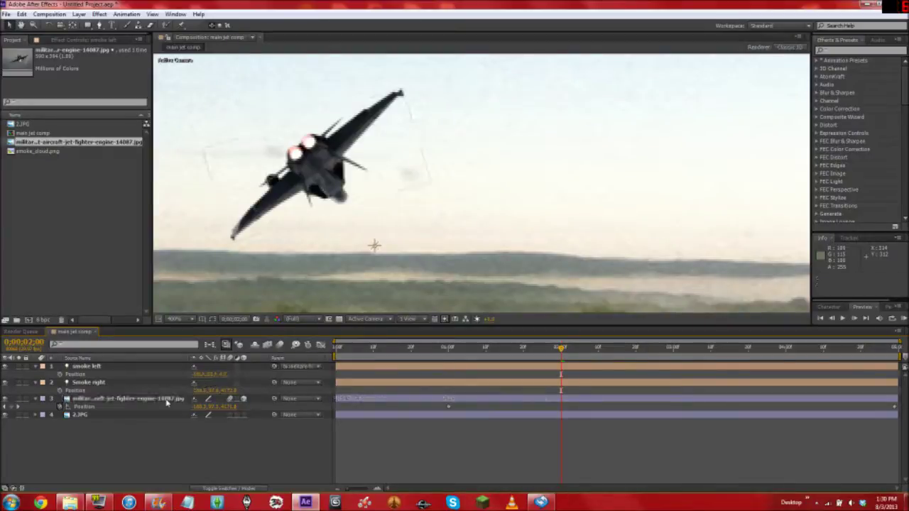
left_click_drag(275, 384, 168, 404)
At 0;00;01;29, move the smoke left light onto the jet's upper wingtip, to about 164, 269.
left_click_drag(561, 349, 688, 353)
left_click_drag(608, 353, 558, 353)
left_click(128, 370)
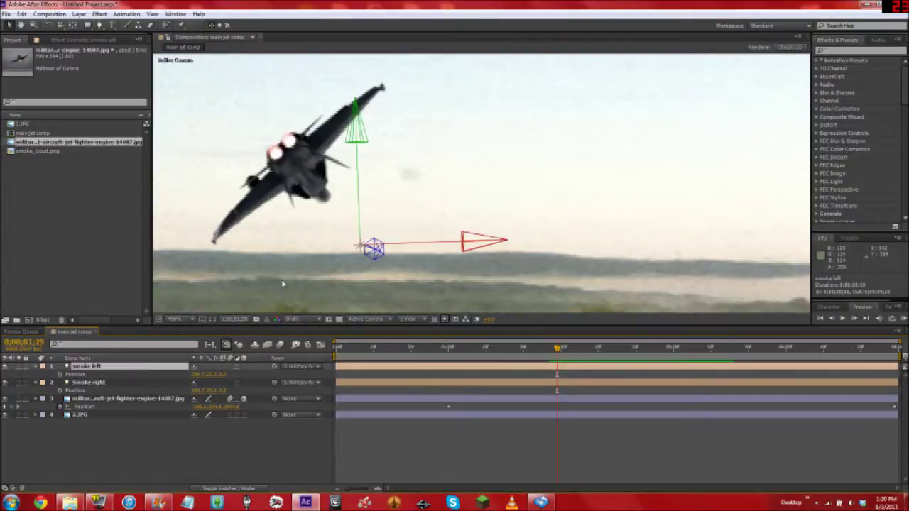
left_click_drag(356, 135, 355, 95)
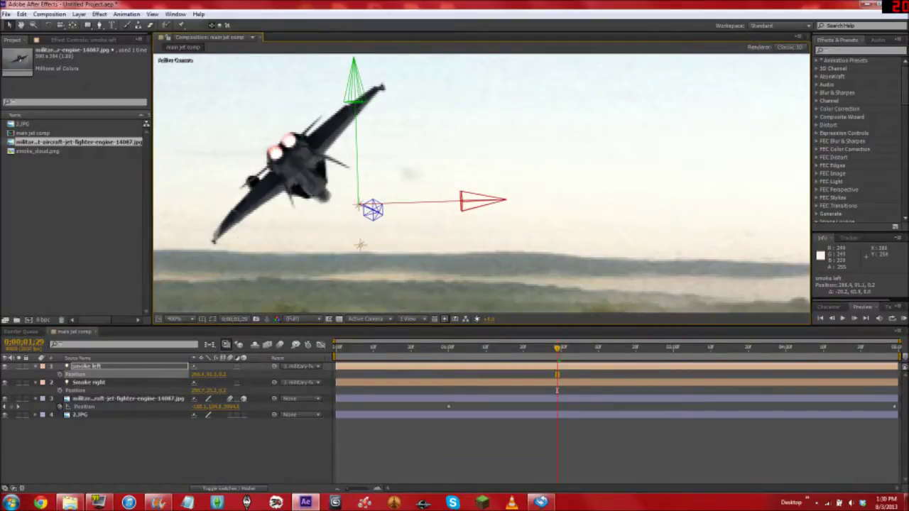
left_click_drag(357, 206, 383, 87)
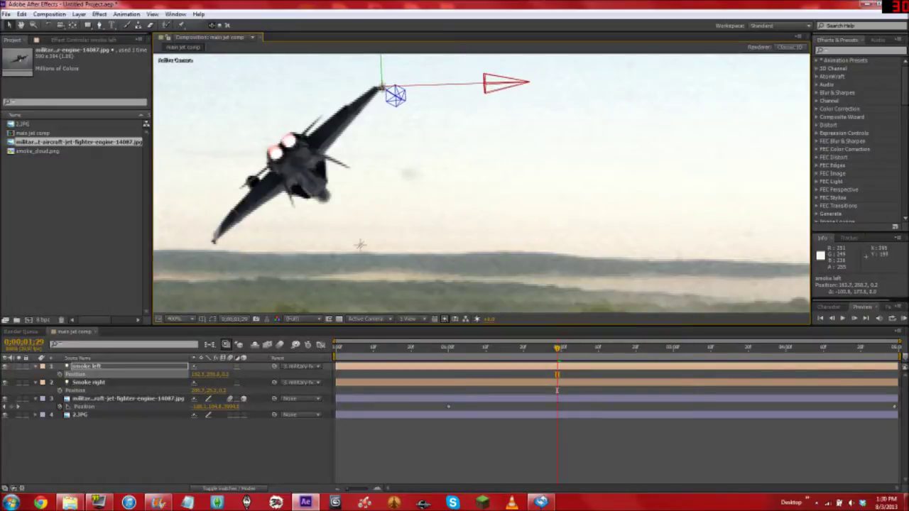
Move the Smoke right light onto the jet's lower wingtip, to about 522, 111.
left_click(360, 246)
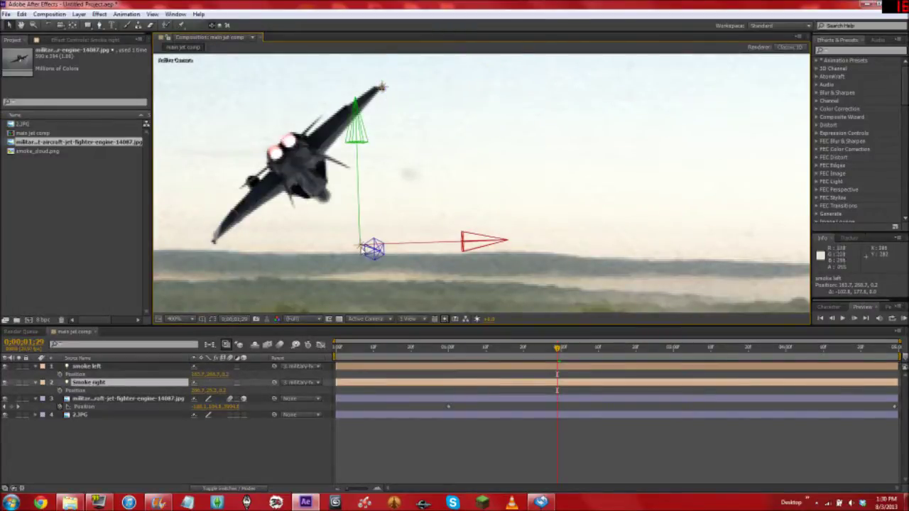
left_click_drag(361, 247, 219, 246)
key("Return")
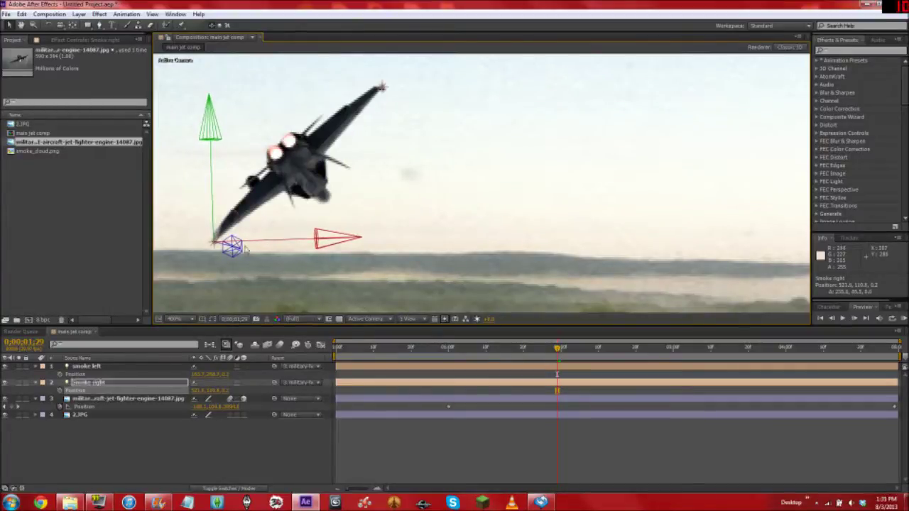
Go to 0;00;02;03 and collapse the revealed properties of the jet layer and both smoke lights.
left_click_drag(558, 348, 574, 370)
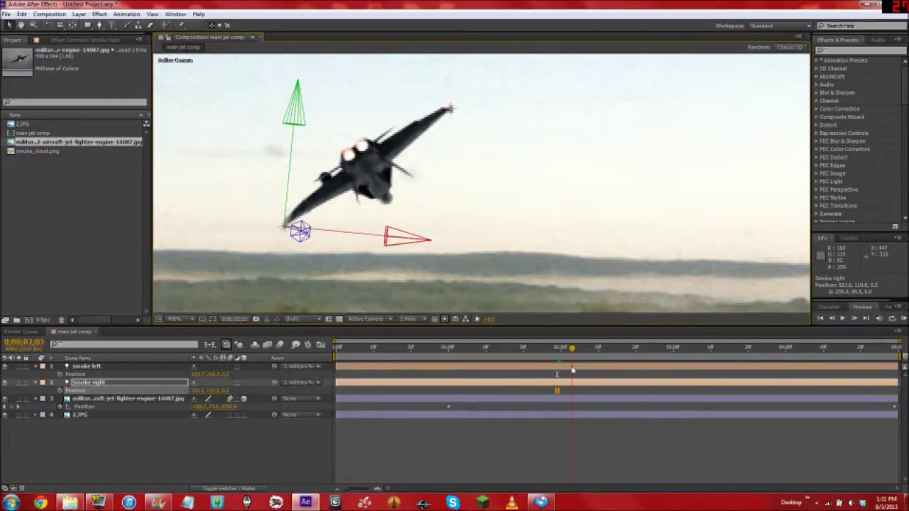
key("comma")
key("comma")
left_click(234, 228)
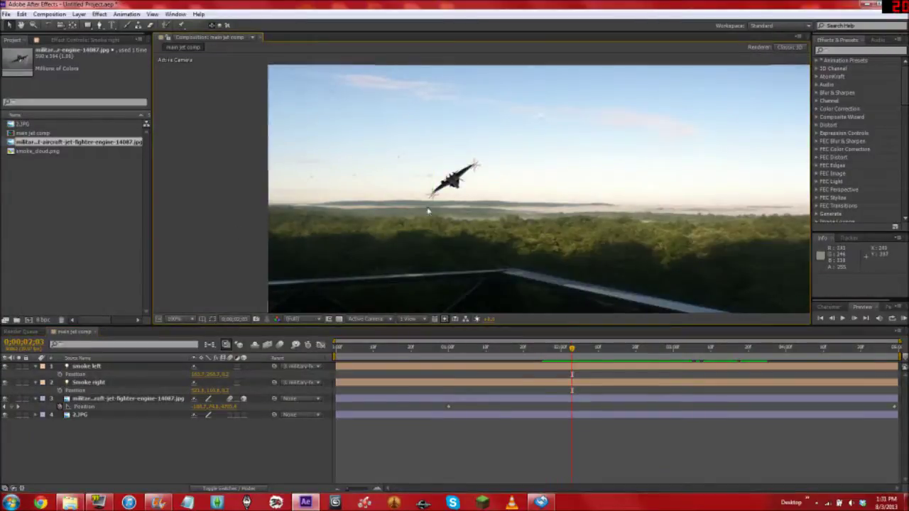
left_click(39, 399)
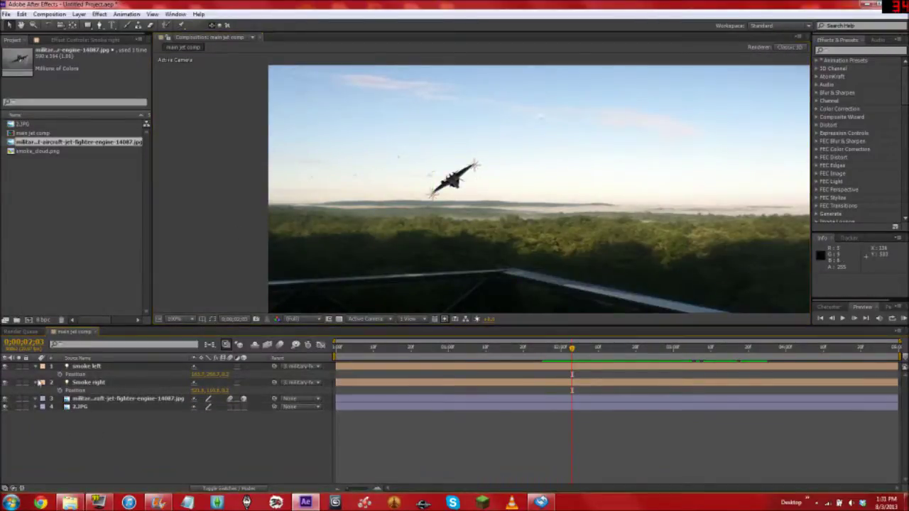
left_click(38, 382)
left_click(39, 366)
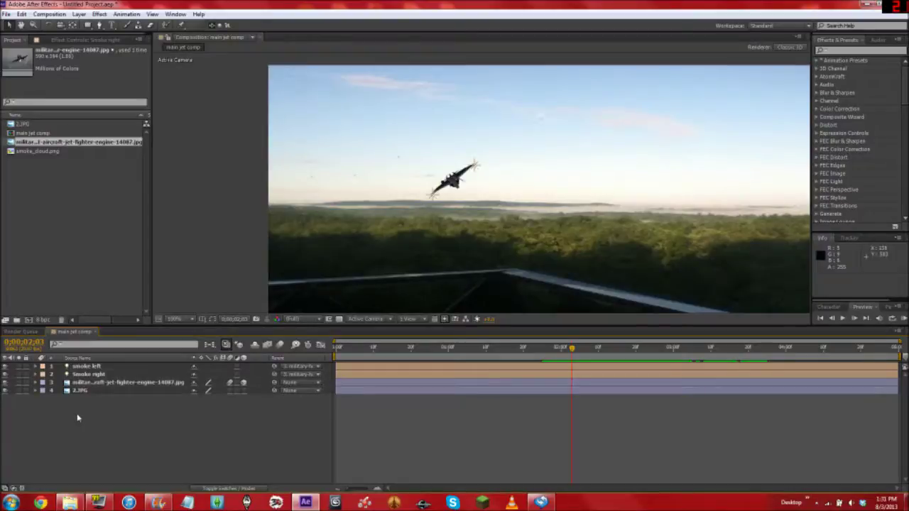
Create a black comp-size solid named "smoke trail" in the main jet comp.
right_click(81, 421)
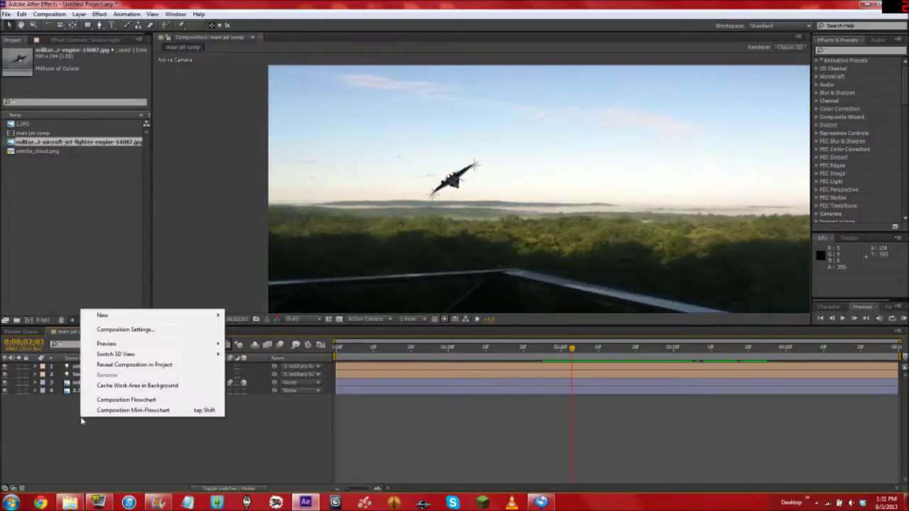
mouse_move(221, 316)
left_click(243, 342)
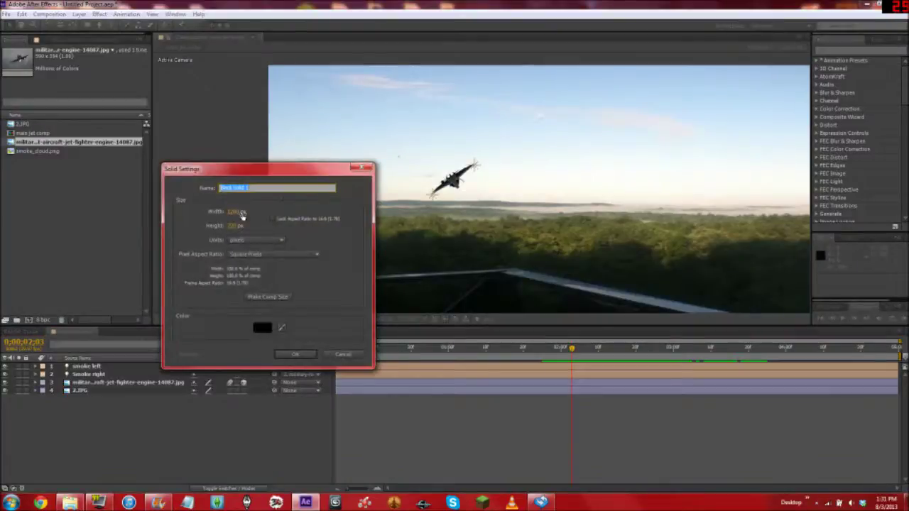
type("smoke trail")
left_click(298, 358)
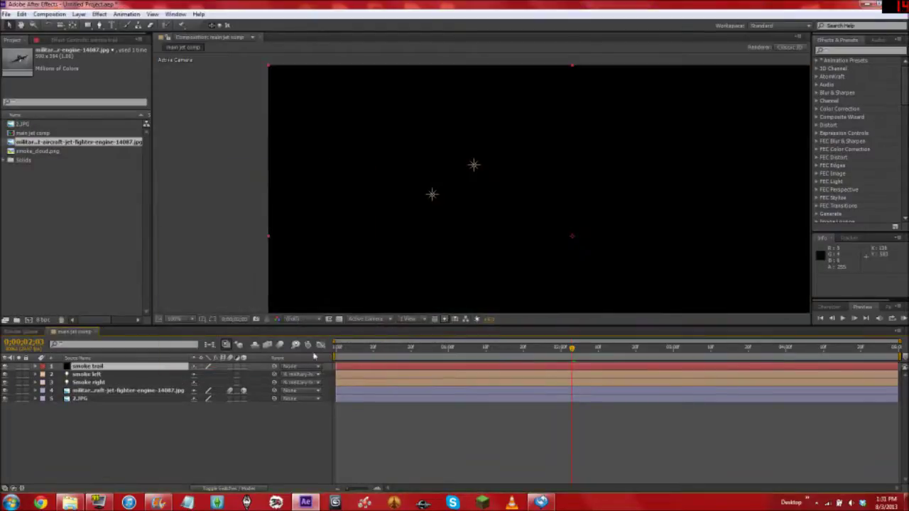
scroll(381, 252, "down", 2)
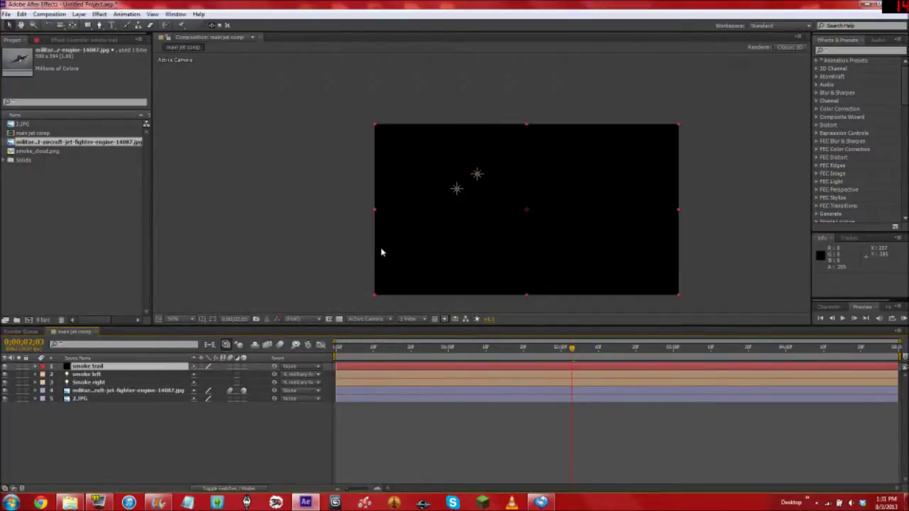
Apply the Trapcode Particular effect to the smoke trail solid.
left_click(58, 43)
right_click(52, 139)
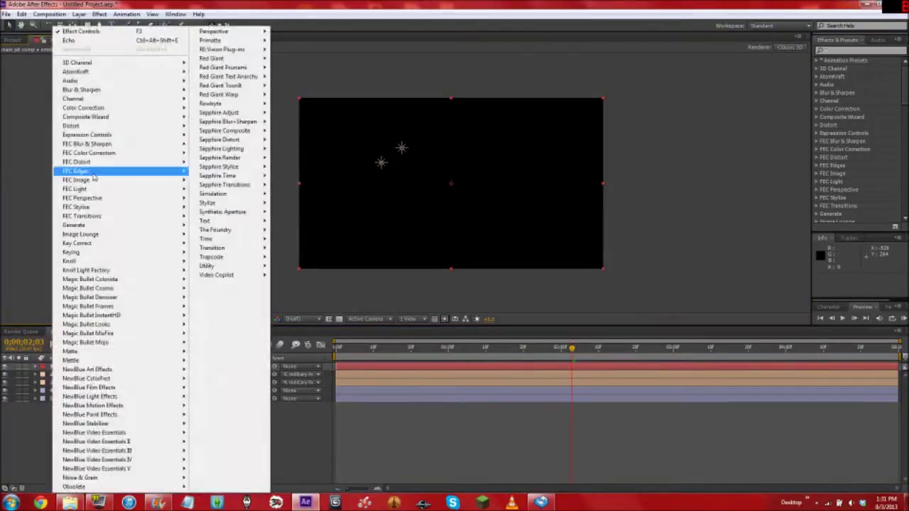
mouse_move(231, 256)
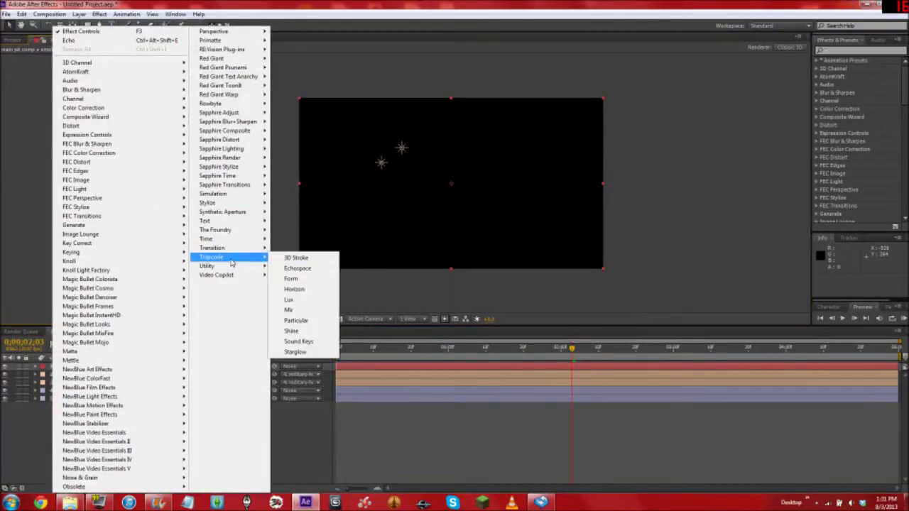
left_click(295, 321)
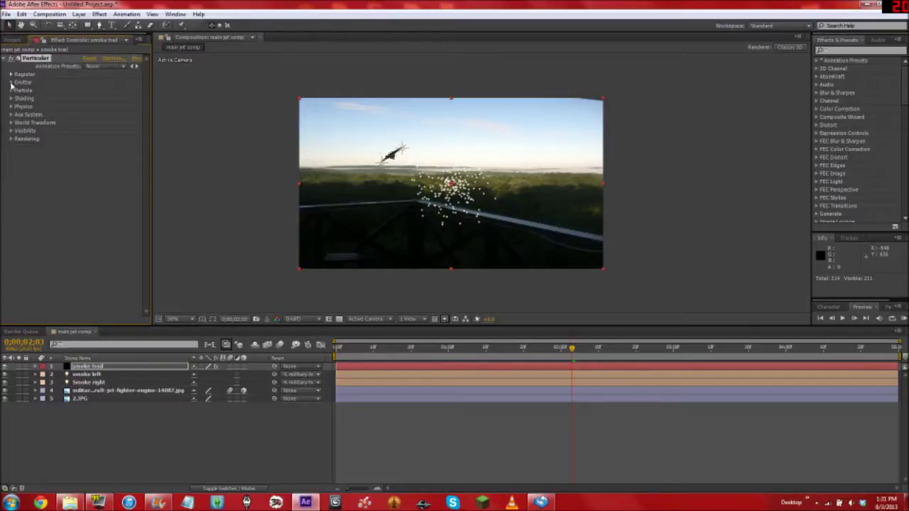
right_click(52, 172)
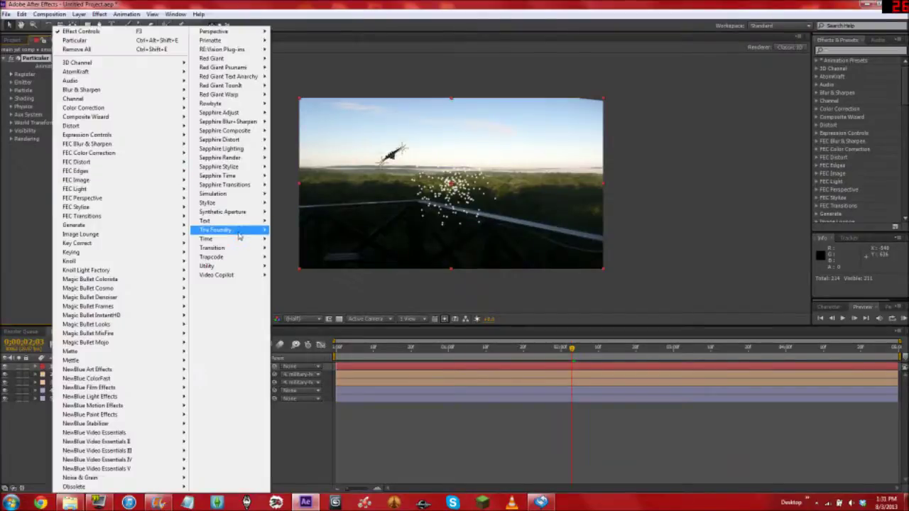
mouse_move(248, 199)
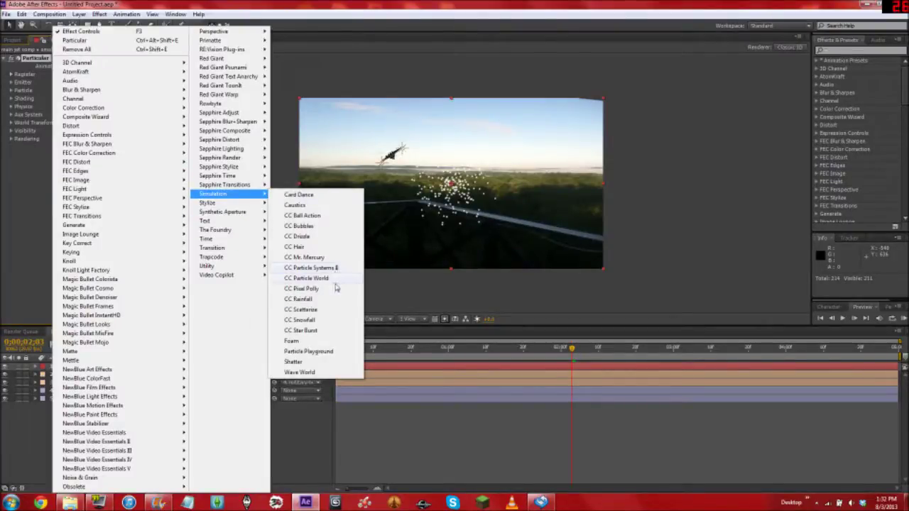
left_click(43, 212)
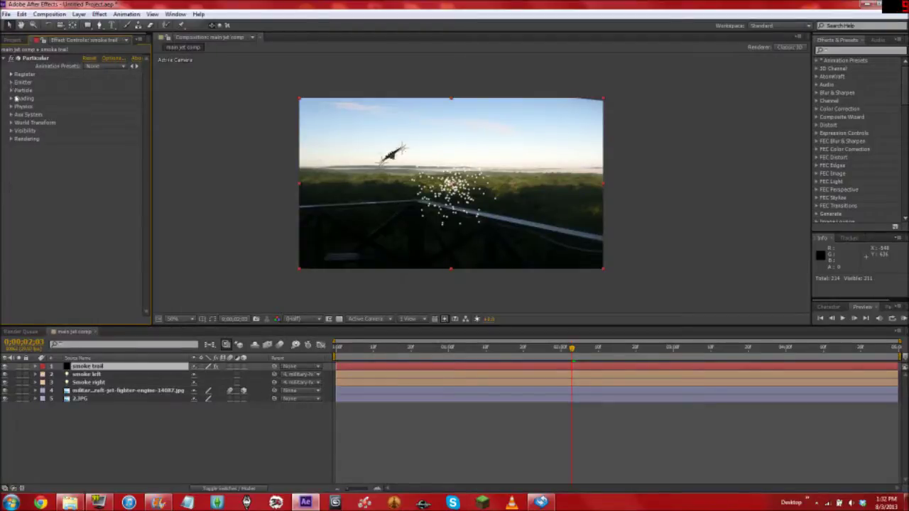
Set Particular's Emitter Type to Light(s) on the smoke trail layer and dismiss the light-naming notice.
left_click(11, 83)
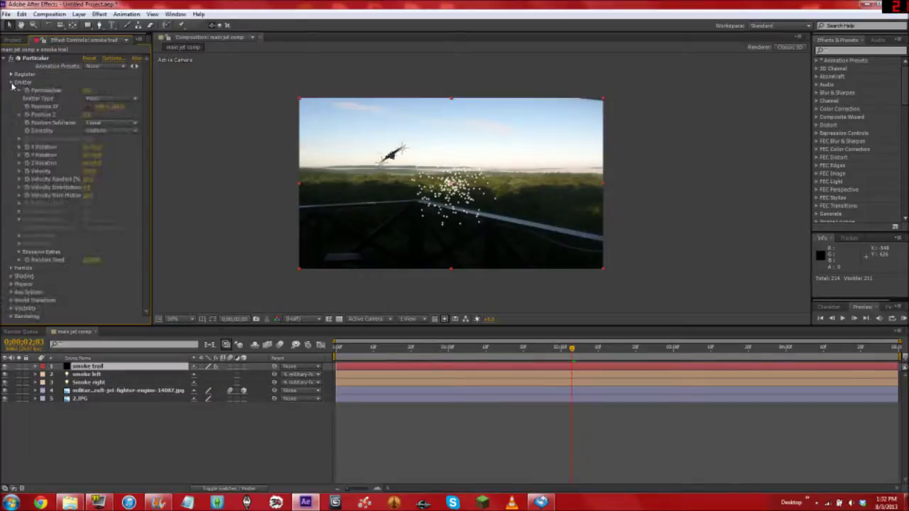
left_click(98, 103)
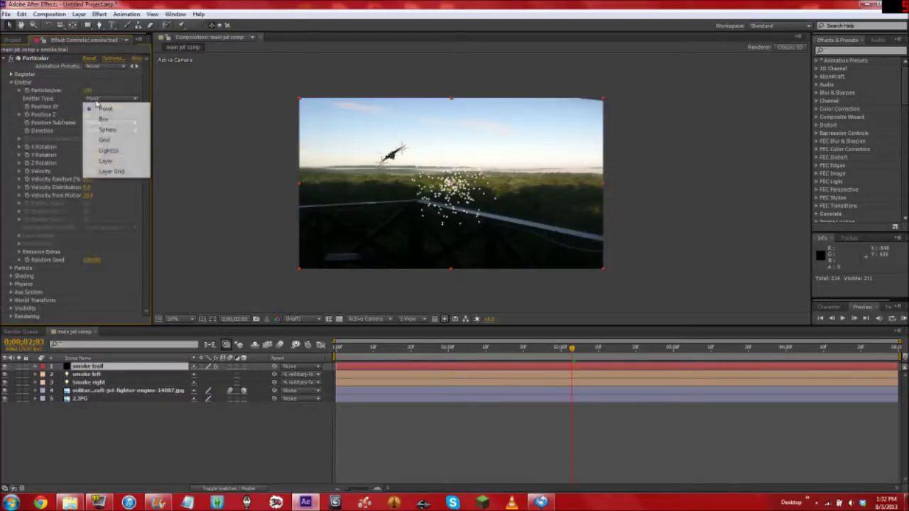
left_click(109, 150)
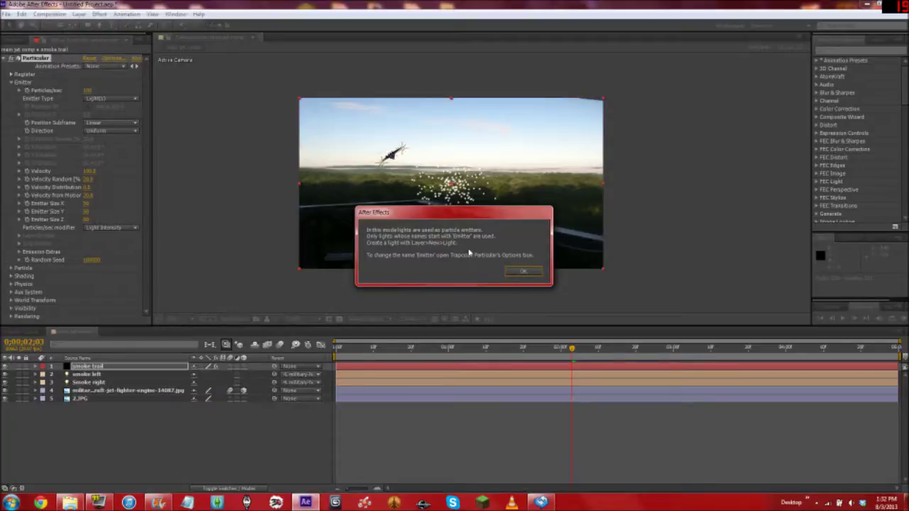
left_click(522, 272)
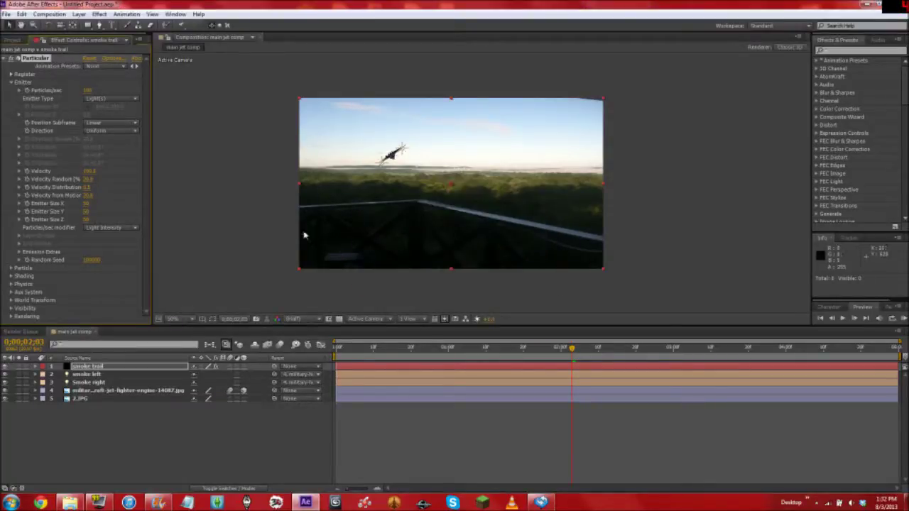
Rename the smoke left light layer as "emitter left" in its light settings.
left_click(121, 380)
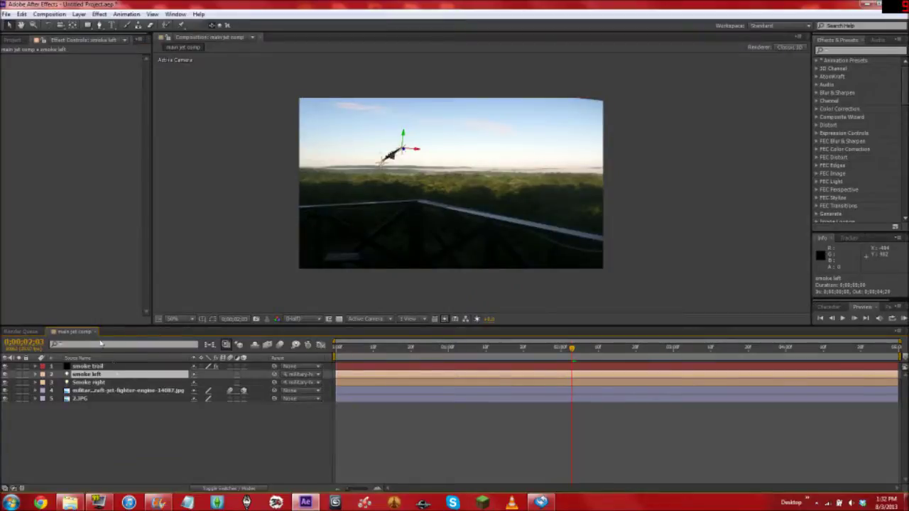
left_click(94, 368)
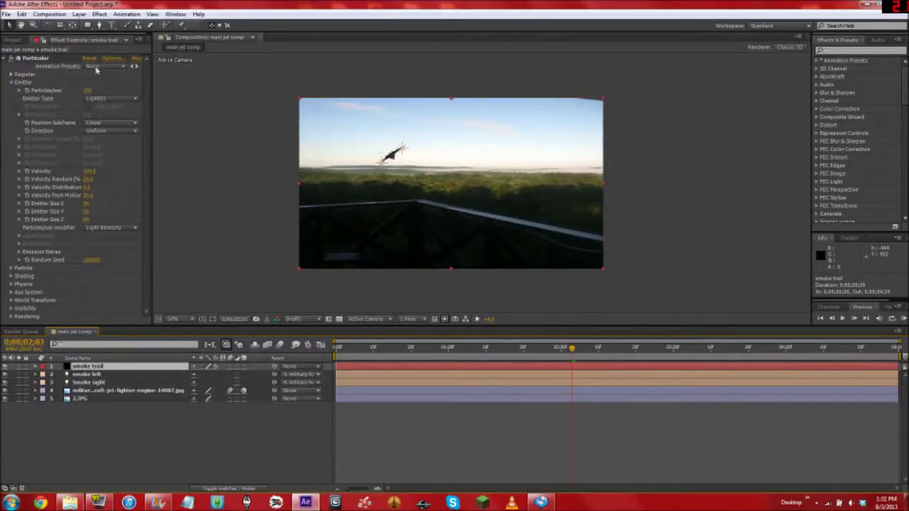
left_click(93, 375)
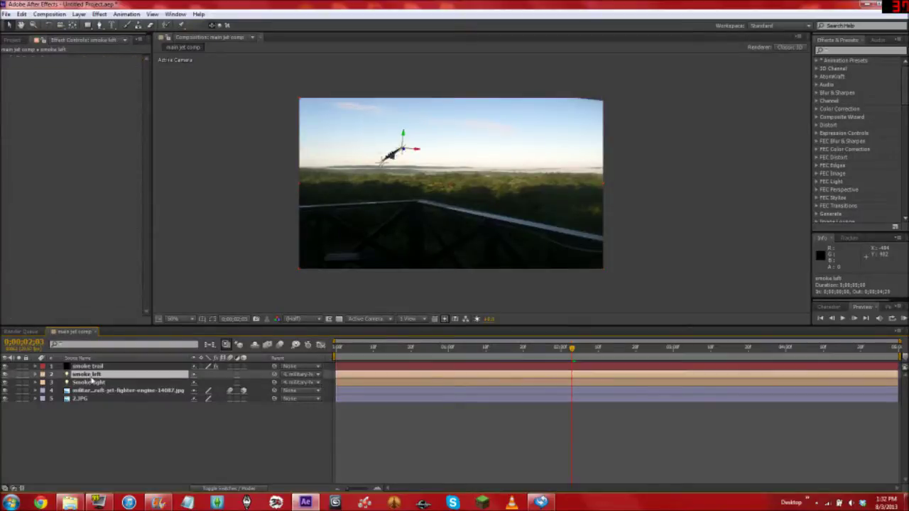
double_click(88, 377)
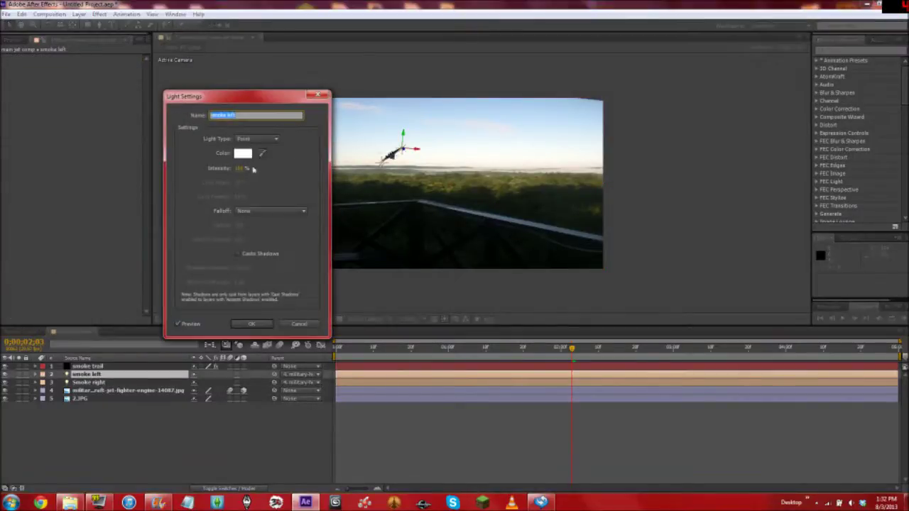
left_click_drag(227, 115, 206, 119)
type("emitter")
key("Return")
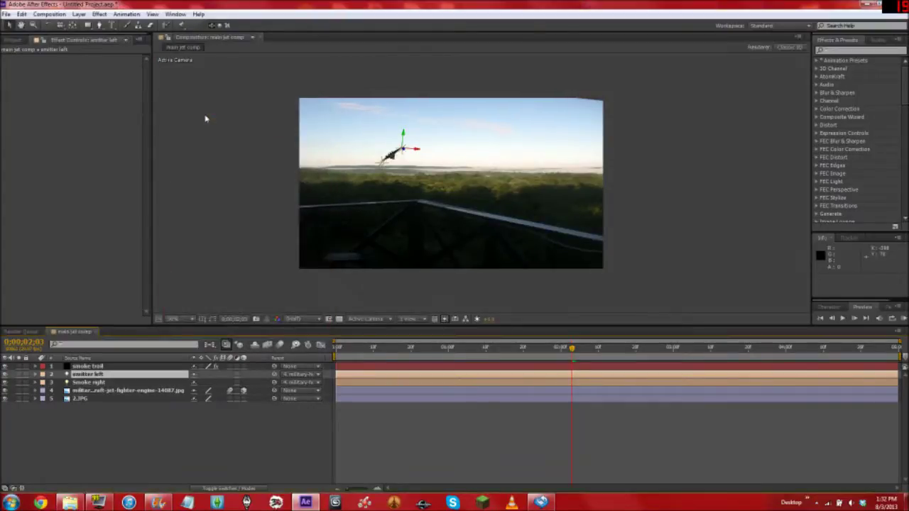
Rename the Smoke right light layer as "emitter right" in its light settings.
left_click(98, 383)
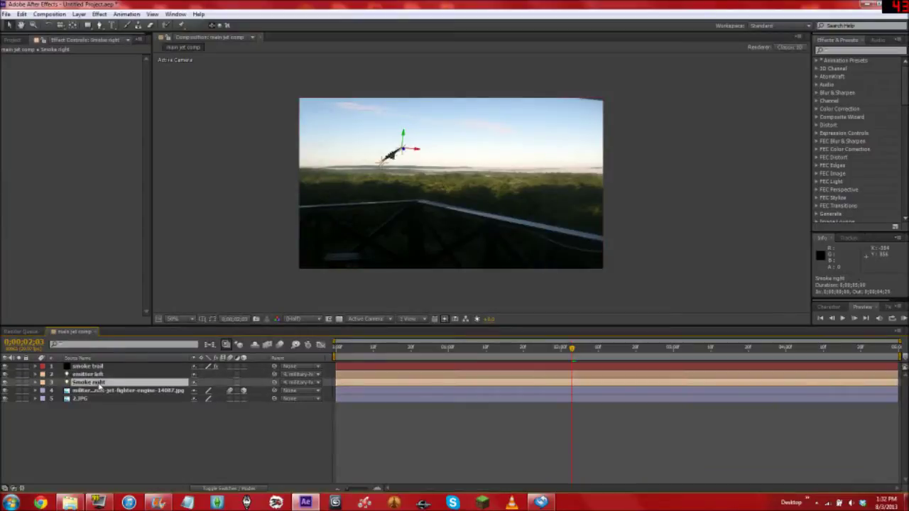
double_click(98, 382)
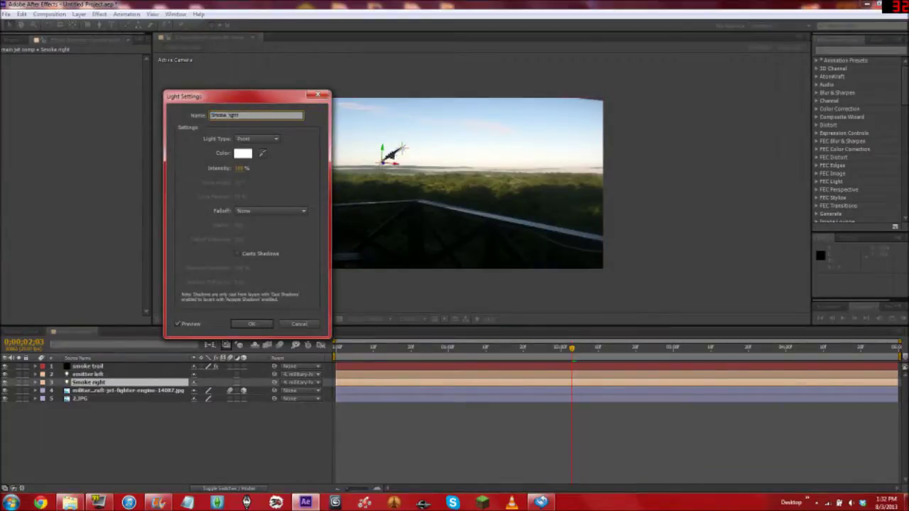
left_click_drag(227, 115, 186, 118)
type("emitter")
key("Return")
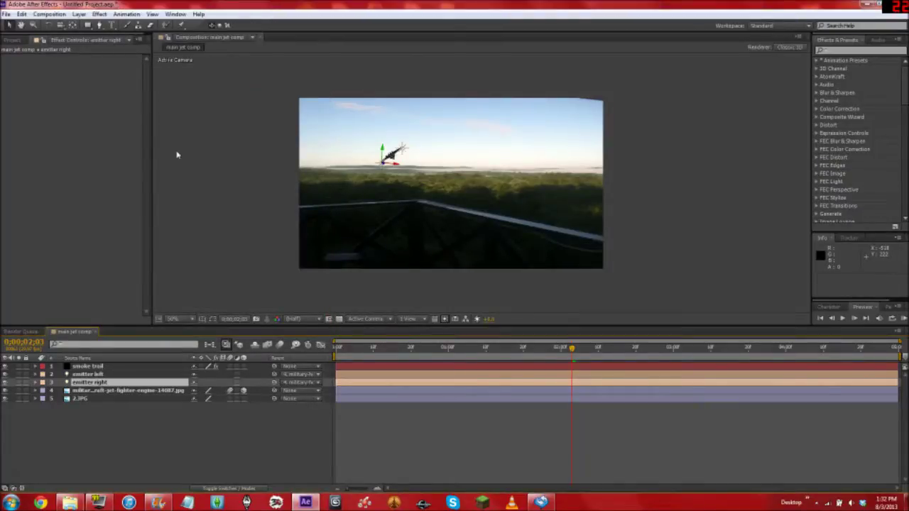
Check in the smoke trail layer's Particular options which name prefix its light emitters require.
left_click(90, 366)
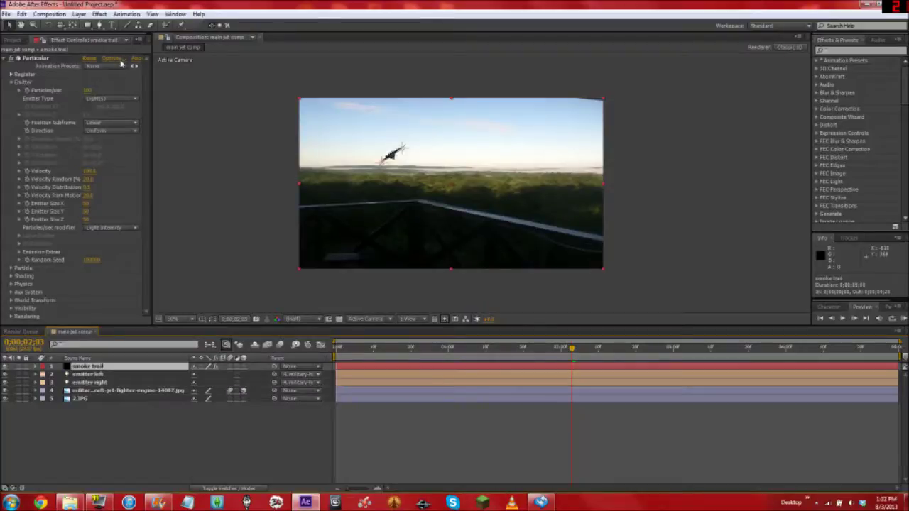
left_click(113, 62)
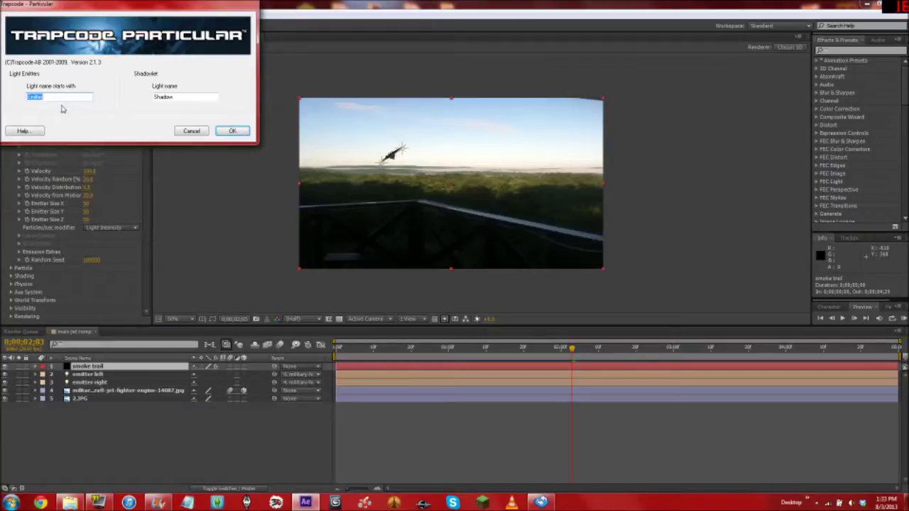
left_click(233, 132)
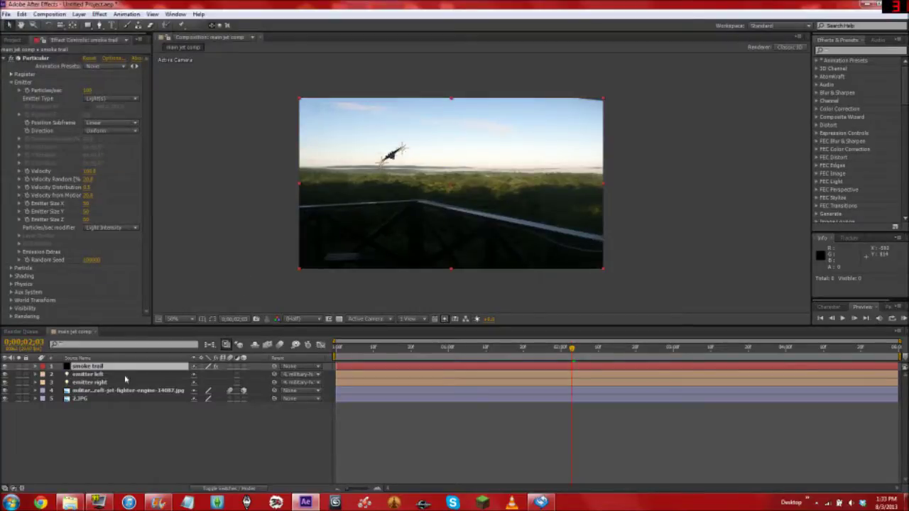
Capitalize the first letter of the left wingtip light's name so it reads "Emitter left".
double_click(86, 375)
left_click(238, 115)
key("BackSpace")
type("E")
key("Return")
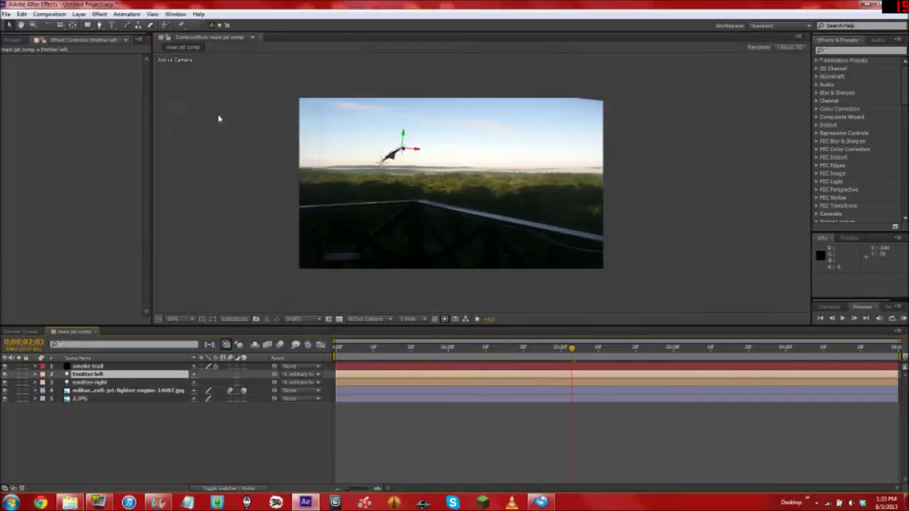
Capitalize the first letter of the right wingtip light's name so it reads "Emitter right".
double_click(89, 382)
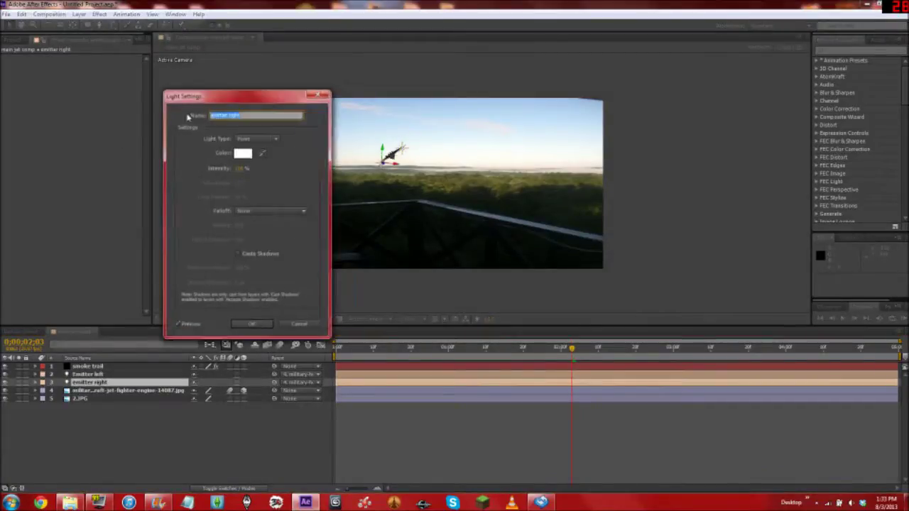
left_click(227, 116)
key("BackSpace")
type("E")
key("Return")
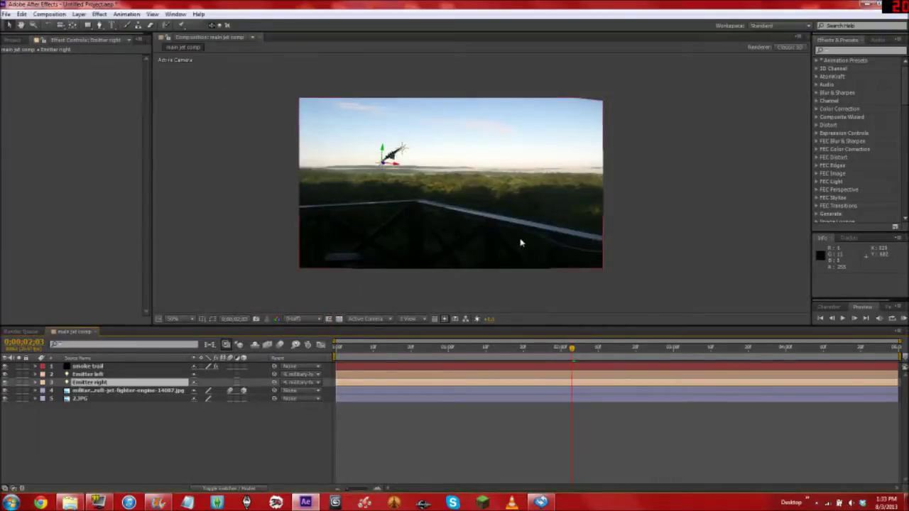
Inspect the particle trails around 0;00;02;06 at full size, hide both Emitter light layers, and go to 0;00;01;28.
mouse_move(573, 350)
left_mouse_down()
mouse_move(518, 349)
mouse_move(594, 344)
mouse_move(507, 349)
mouse_move(587, 359)
left_mouse_up()
left_click(679, 204)
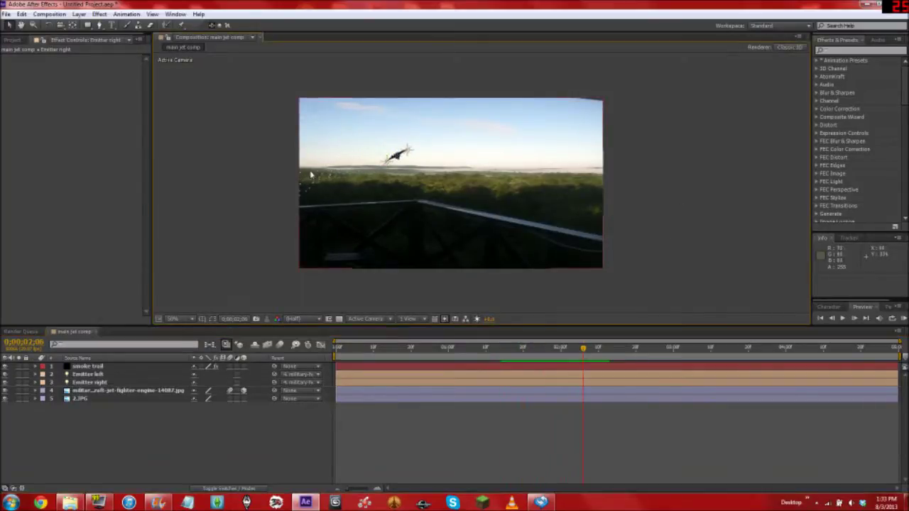
key("slash")
left_click_drag(321, 165, 357, 165)
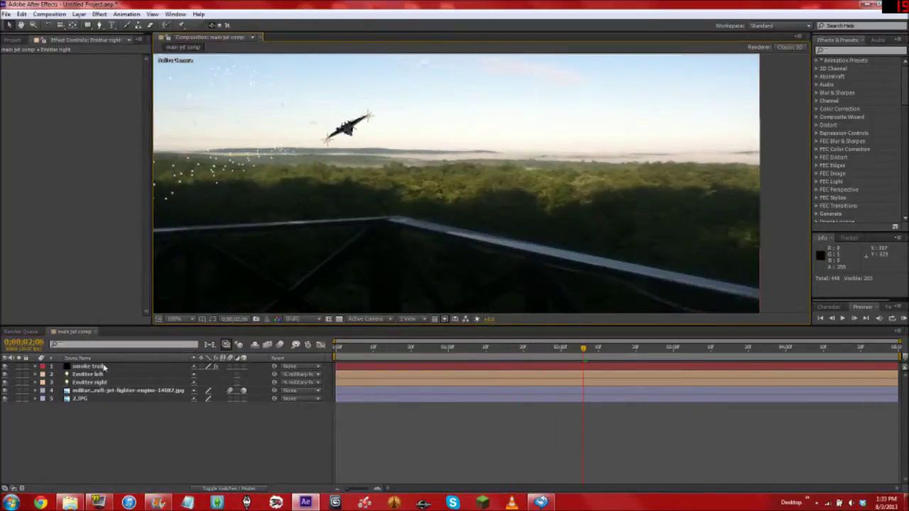
left_click(5, 374)
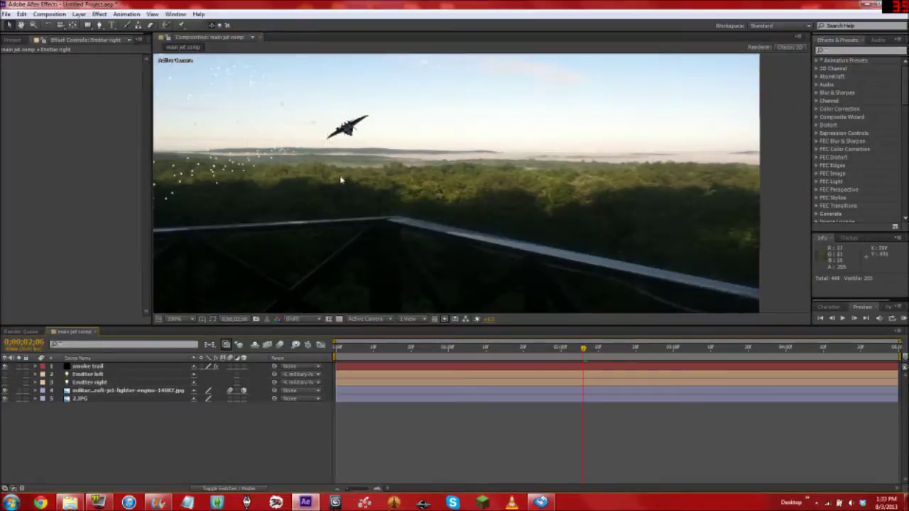
left_click_drag(581, 347, 554, 347)
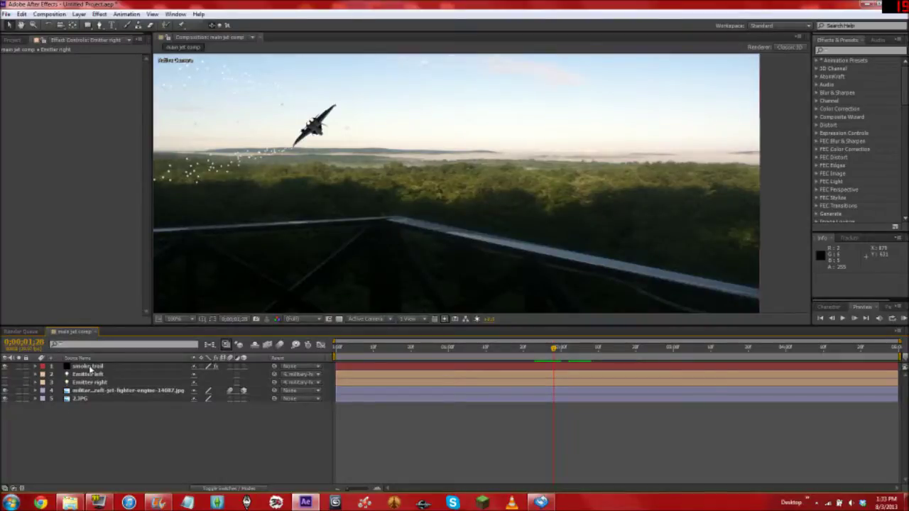
Set the smoke trail emitter's Velocity, Velocity Random, Velocity Distribution and Velocity from Motion to 0.
left_click(86, 367)
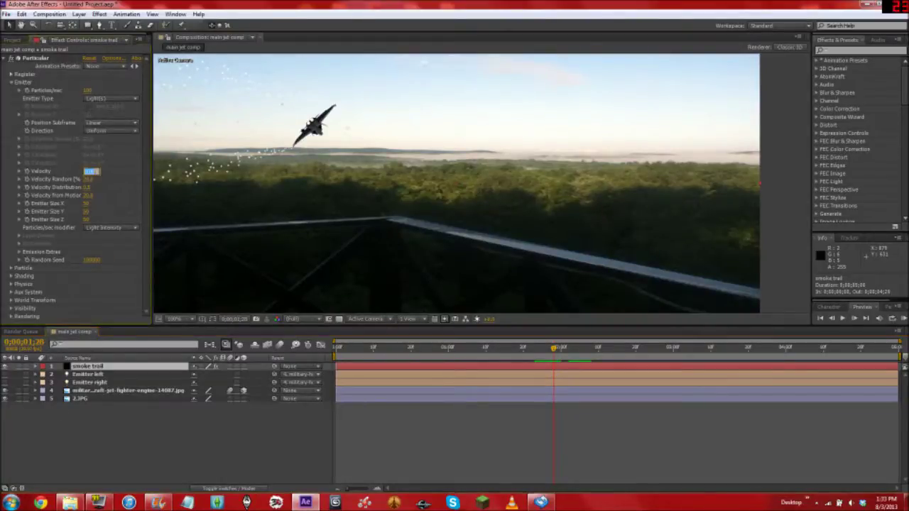
left_click(91, 171)
type("0")
key("Tab")
type("0")
key("Tab")
type("0")
key("Tab")
type("0")
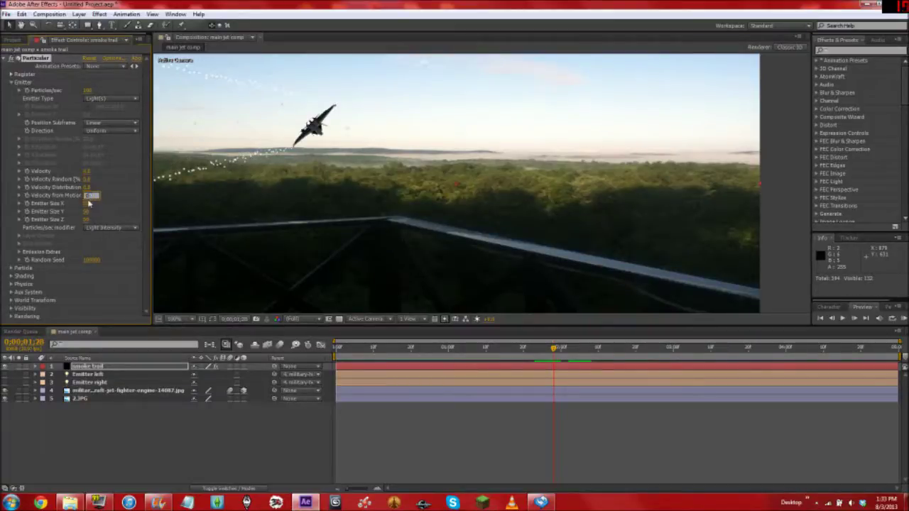
key("Tab")
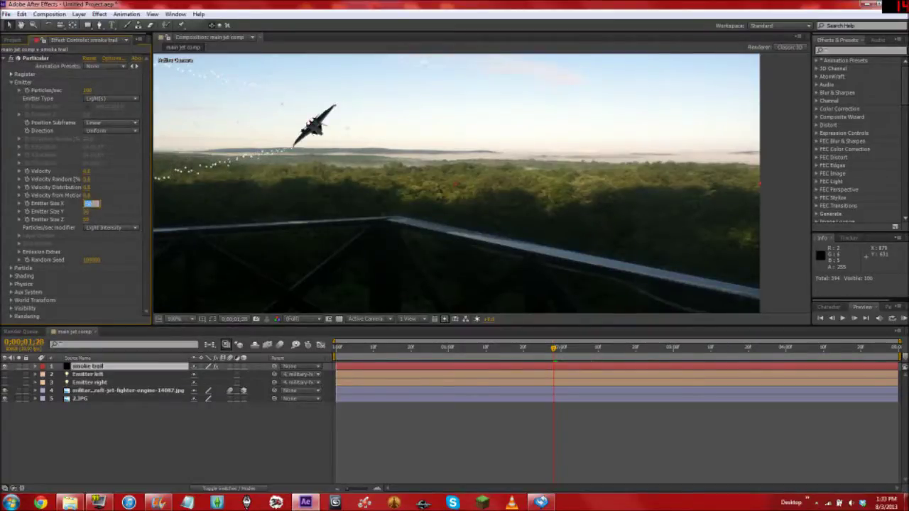
Set the smoke trail's Emitter Size X, Y and Z to 0.
type("0")
key("Tab")
type("0")
key("Tab")
type("0")
key("Return")
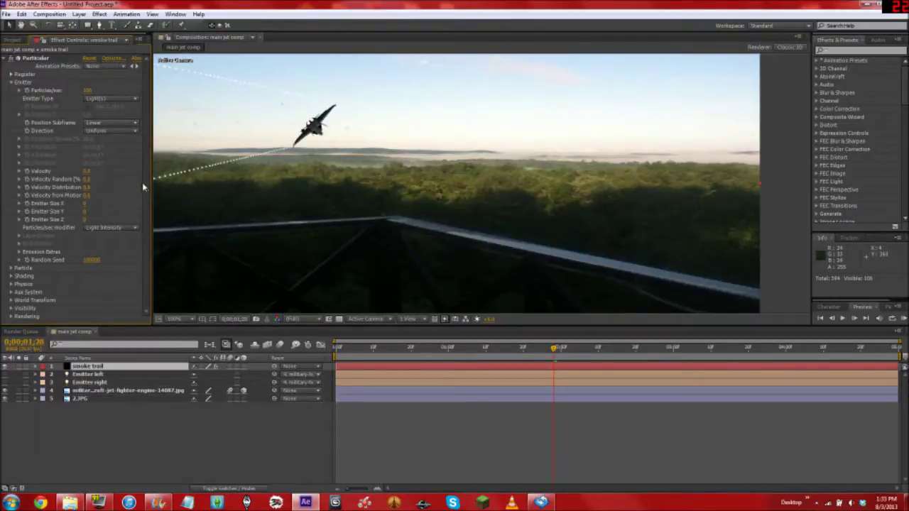
left_click(103, 228)
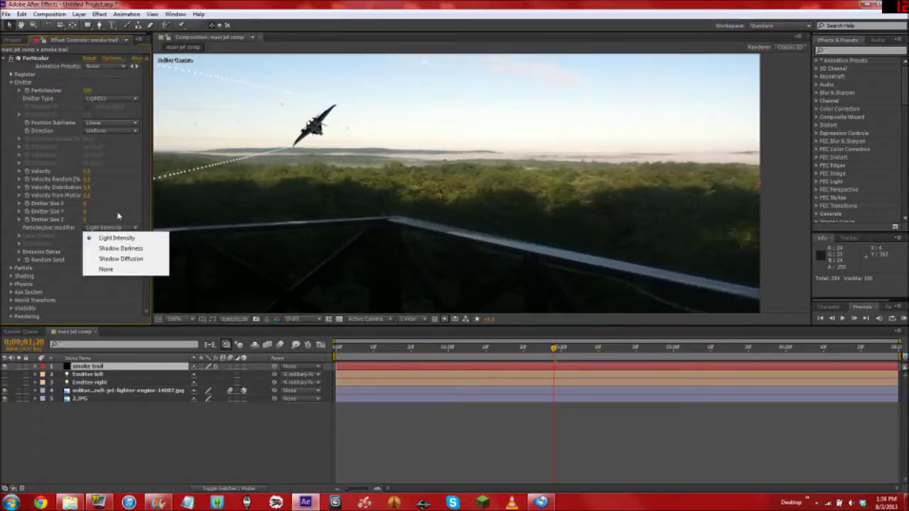
left_click(119, 216)
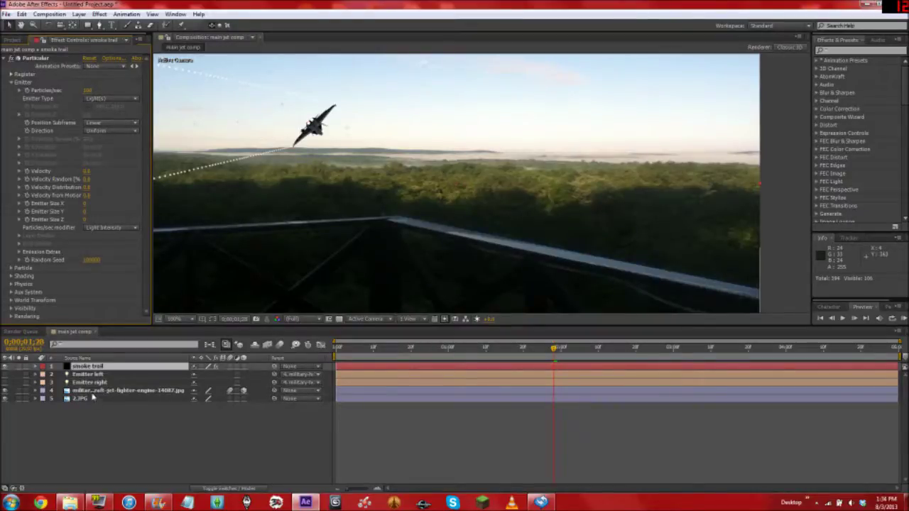
Add smoke_cloud.png as the bottom layer of the main jet comp and hide that layer.
left_click(86, 414)
left_click(11, 41)
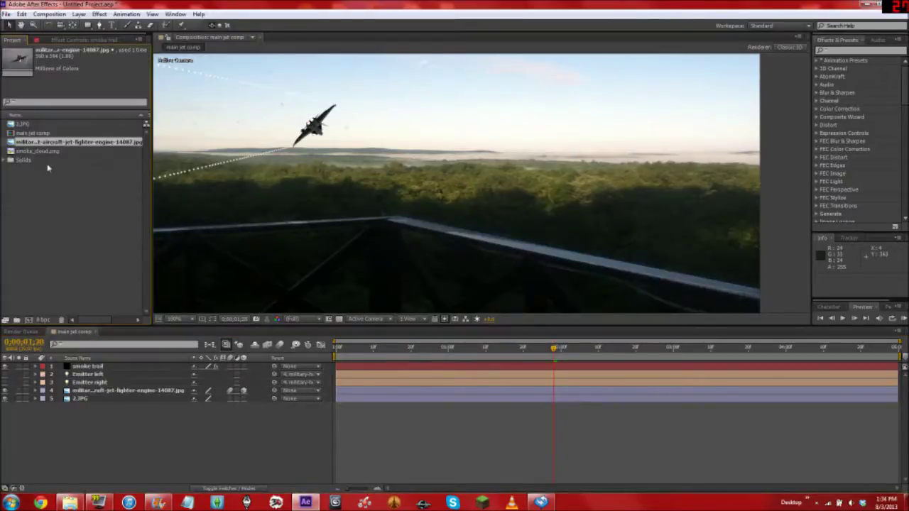
left_click(41, 179)
left_click(39, 152)
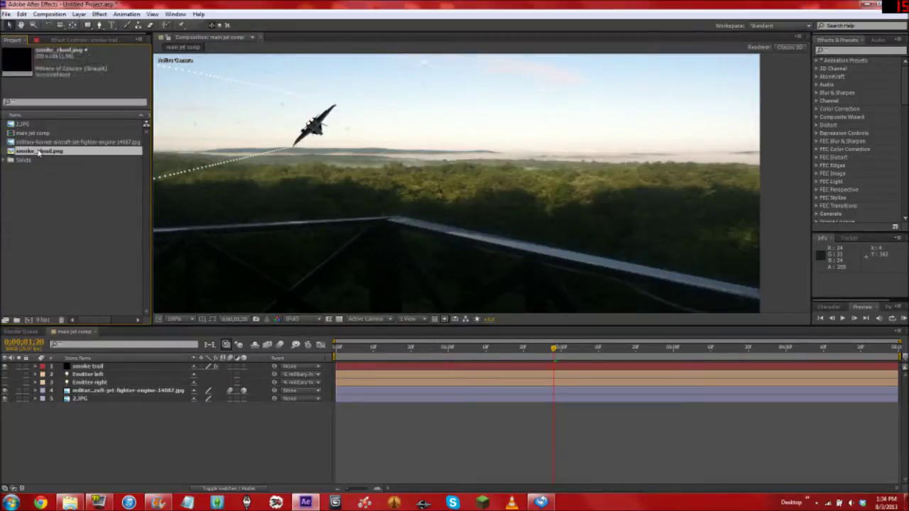
left_click_drag(39, 152, 97, 422)
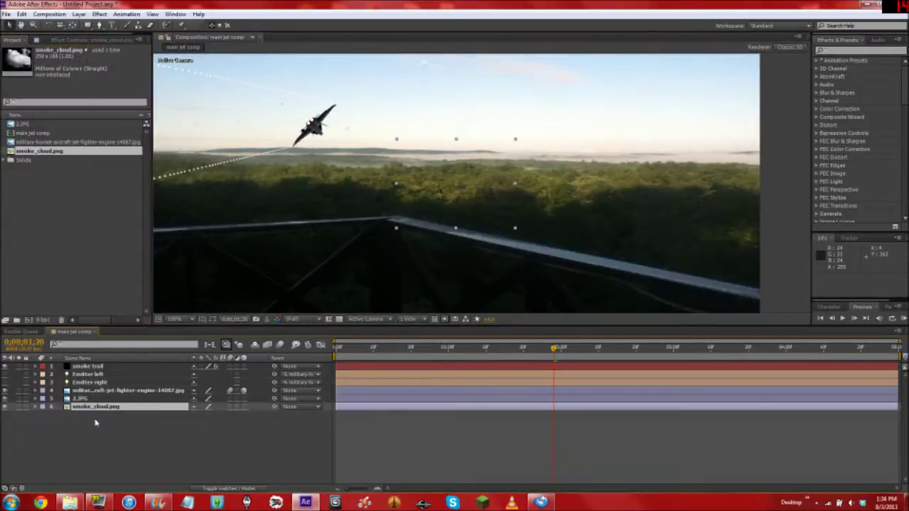
left_click(5, 407)
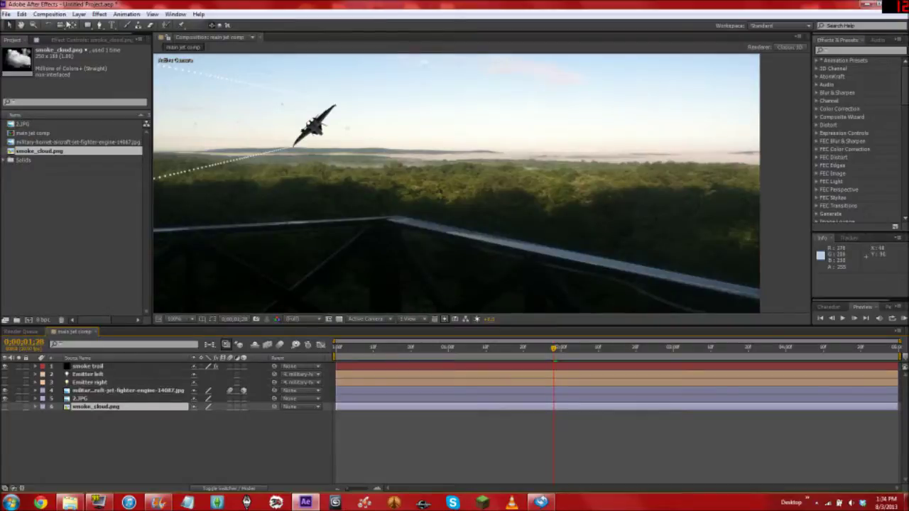
Set the smoke trail's Particle Type to Sprite Colorize.
left_click(79, 40)
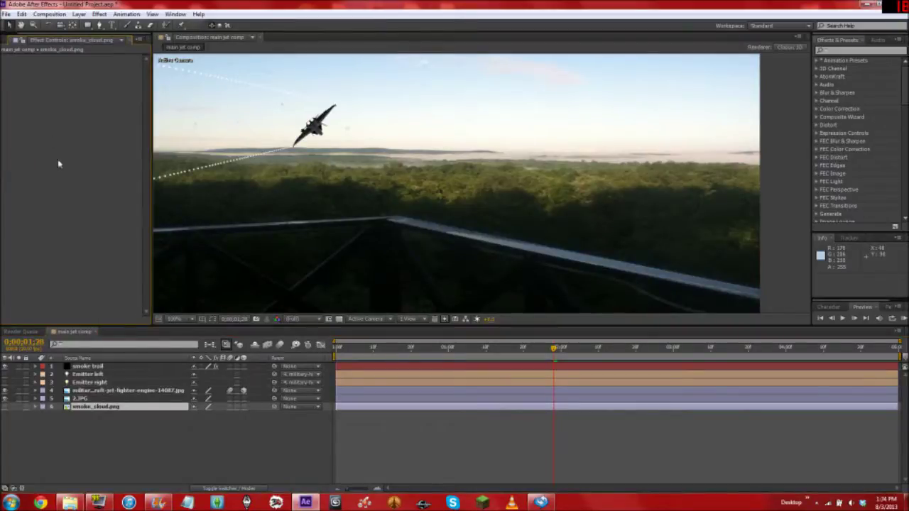
left_click(88, 366)
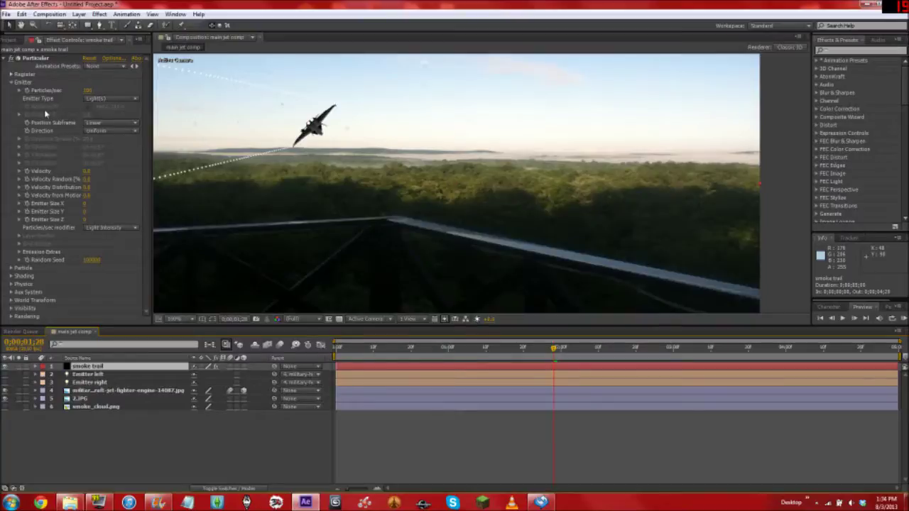
left_click(11, 267)
scroll(49, 261, "down", 5)
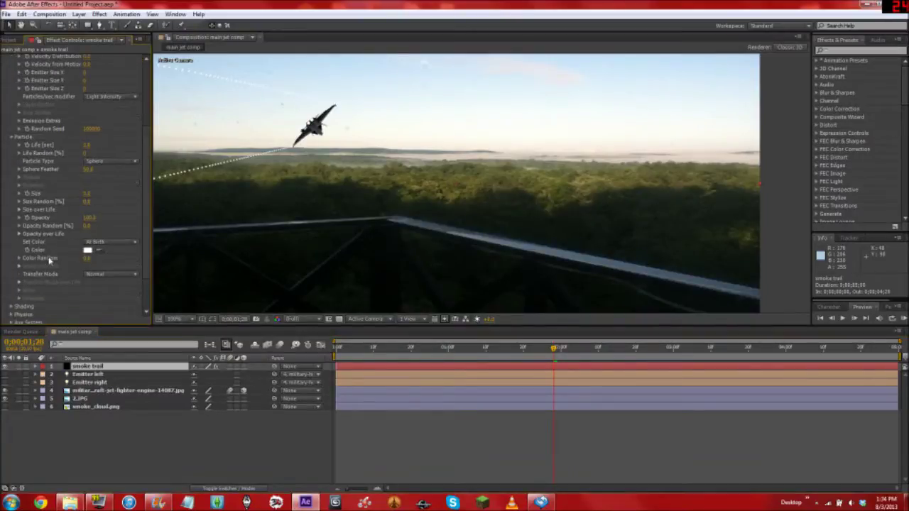
left_click(105, 160)
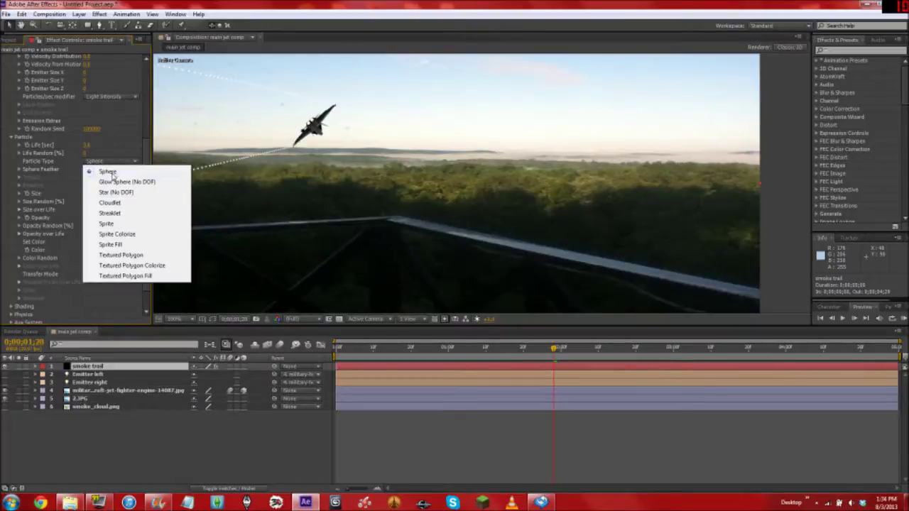
left_click(117, 234)
left_click(123, 163)
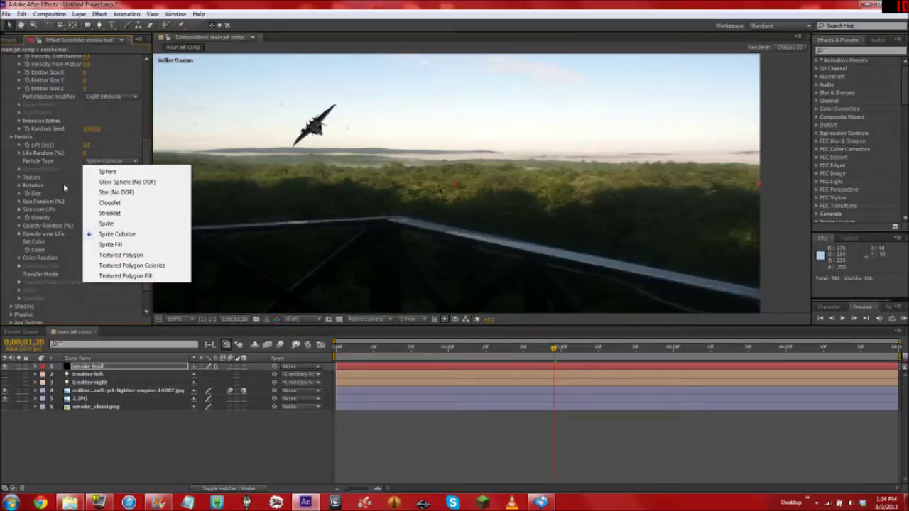
left_click(5, 198)
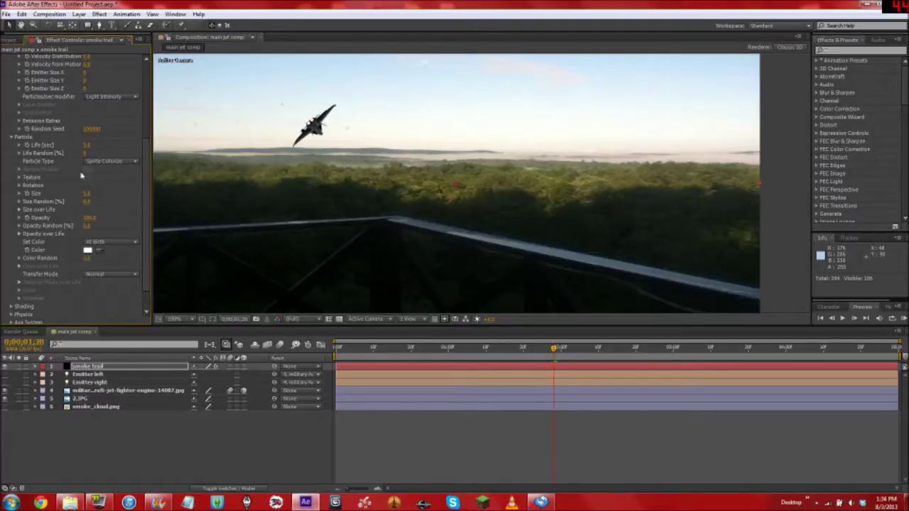
Set the smoke particles' Life to 10 seconds and Life Random to 10%.
left_click(87, 145)
type("10")
left_click(85, 153)
type("10")
key("Return")
Use the smoke_cloud.png layer as the particle texture and enlarge the particles, with Size Random at 10%.
left_click(19, 178)
left_click(98, 186)
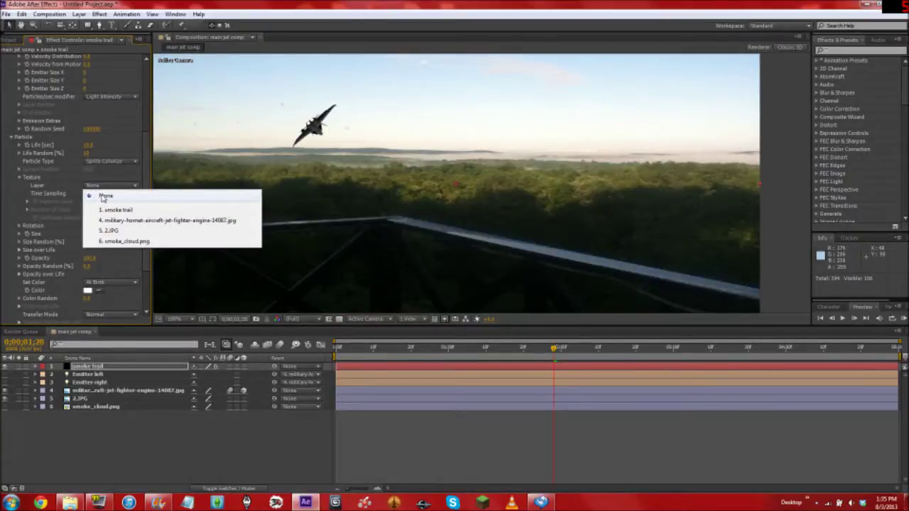
left_click(124, 241)
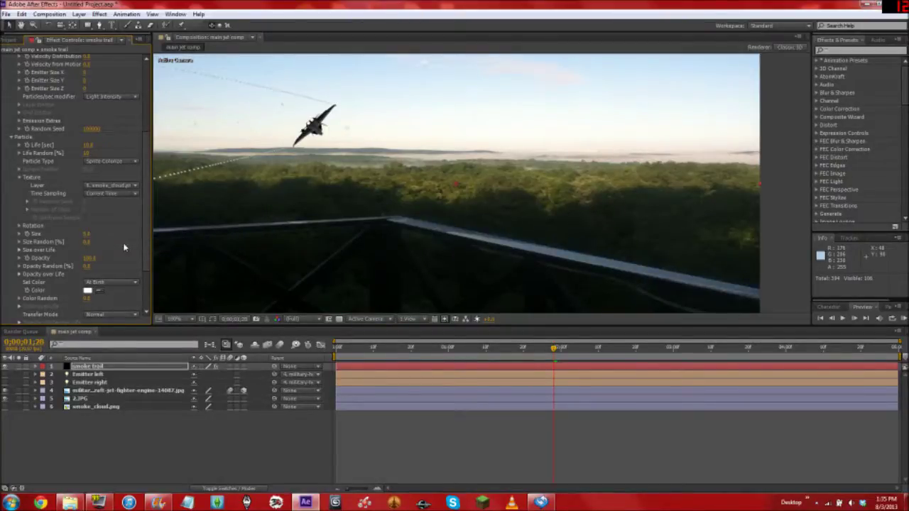
scroll(197, 165, "up", 2)
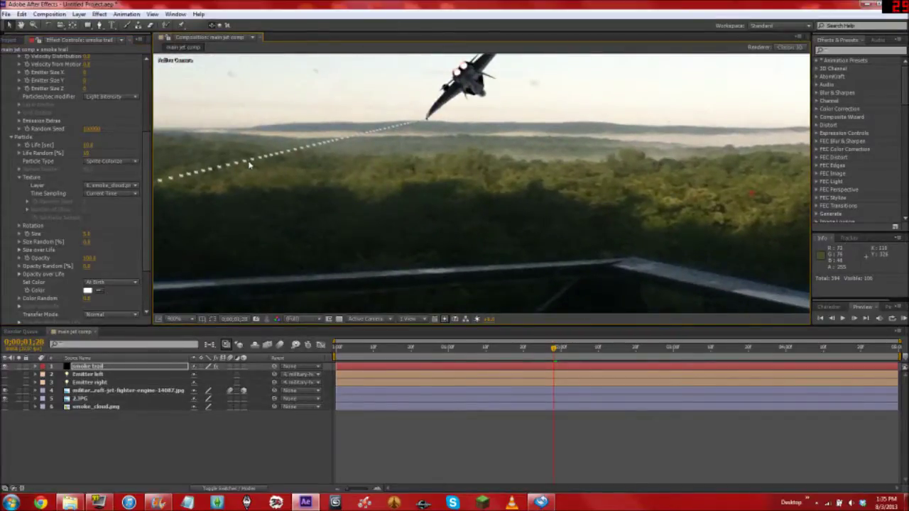
scroll(249, 165, "down", 2)
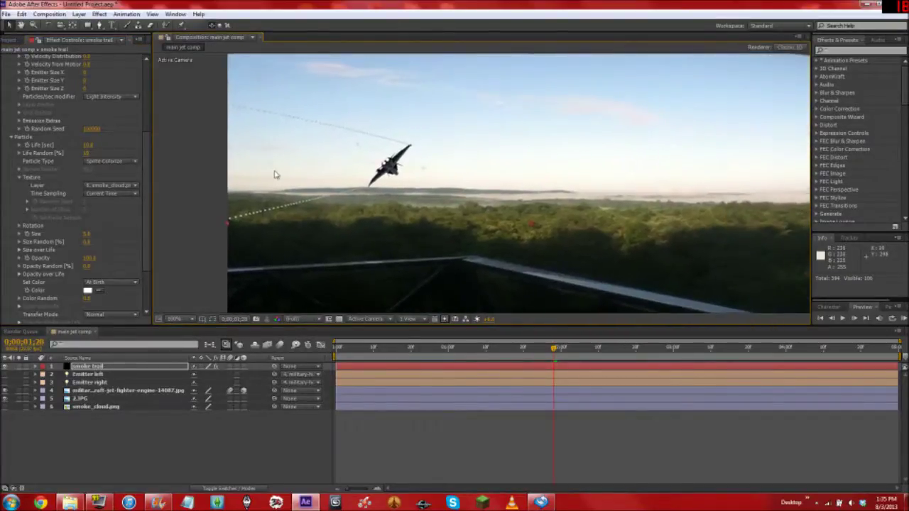
left_click_drag(86, 233, 97, 234)
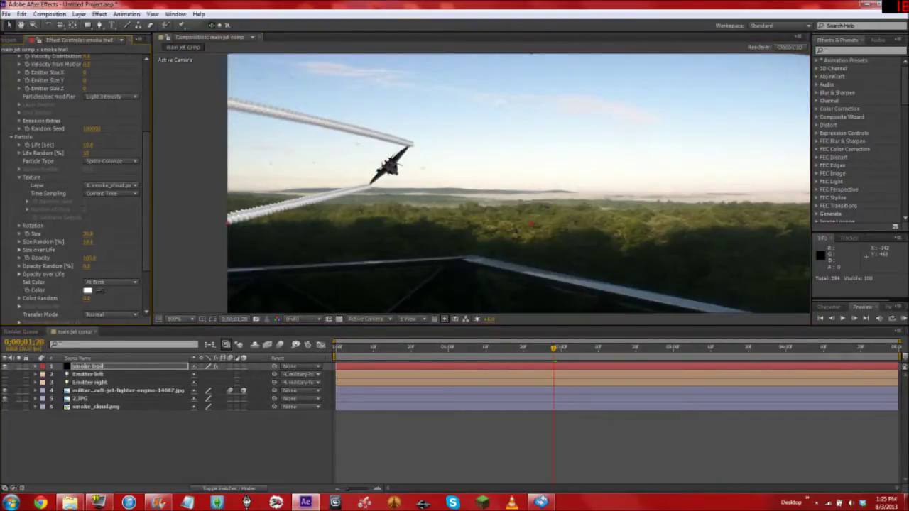
Reduce the smoke particles' Opacity and raise their Opacity Random.
left_click(91, 258)
type("20")
key("Return")
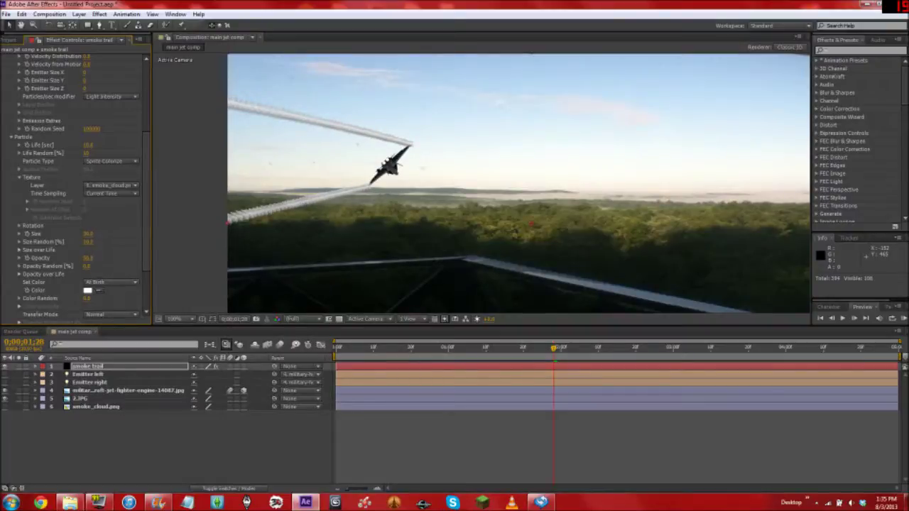
left_click(90, 265)
type("40")
Set the smoke particles' color to grey 747474.
scroll(92, 287, "down", 3)
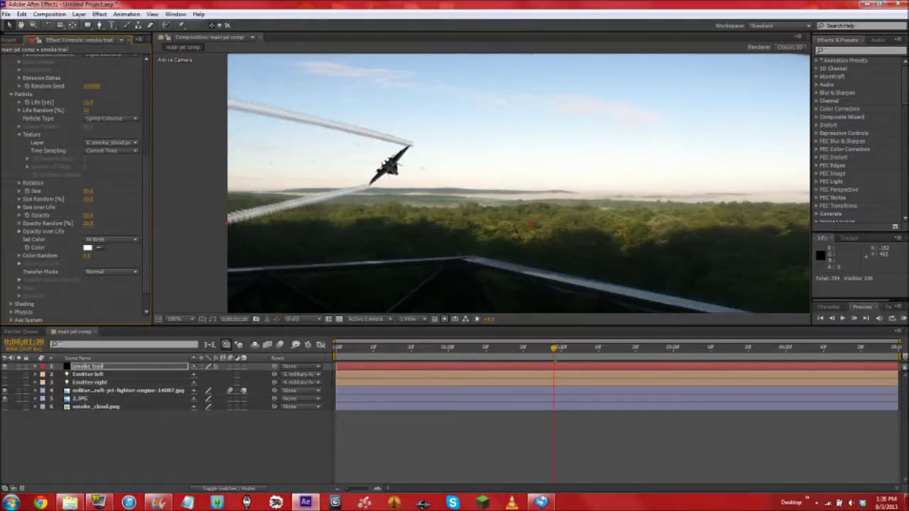
left_click_drag(86, 255, 23, 256)
left_click(88, 248)
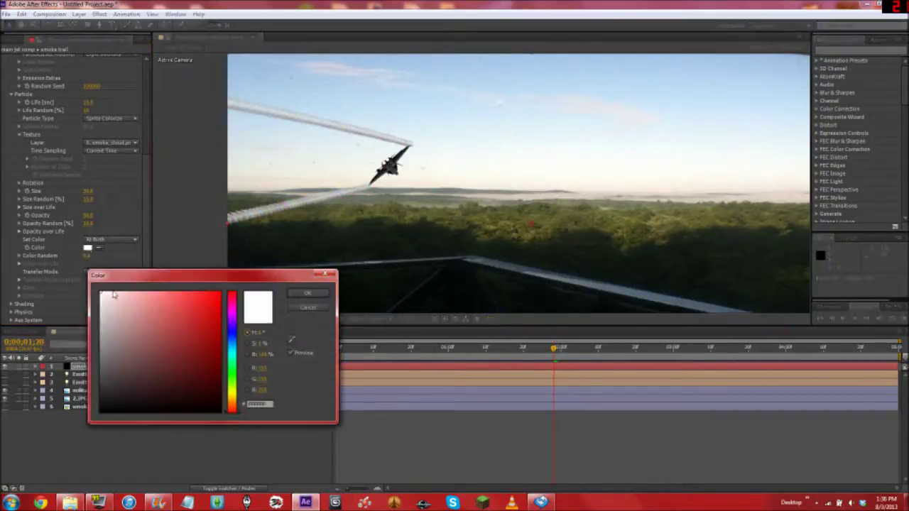
left_click_drag(107, 310, 81, 357)
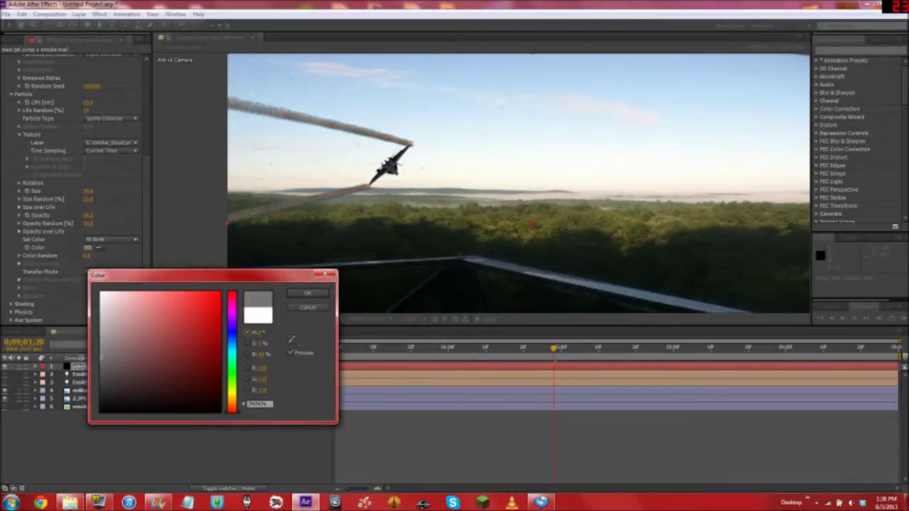
left_click(307, 294)
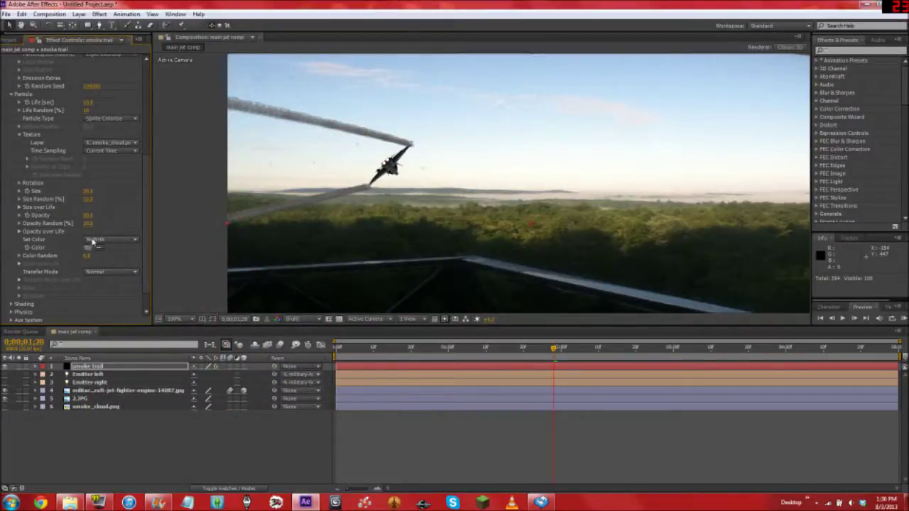
Expand the Size over Life and Opacity over Life graphs and make Opacity over Life fade steadily down to zero.
left_click(19, 231)
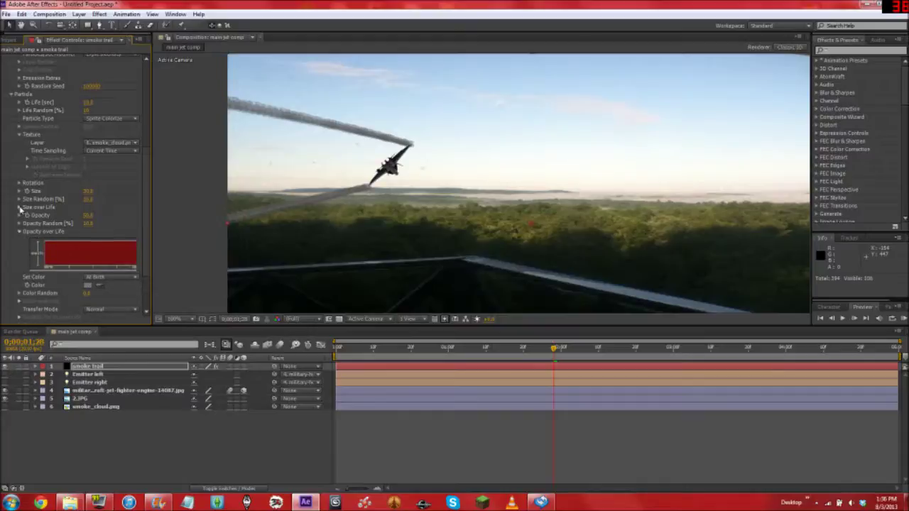
left_click(19, 206)
left_click_drag(150, 310, 204, 306)
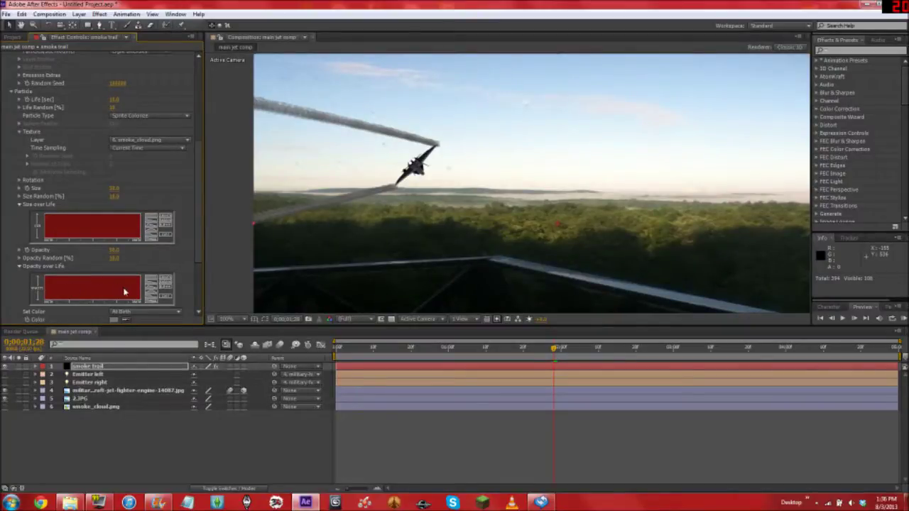
left_click(152, 285)
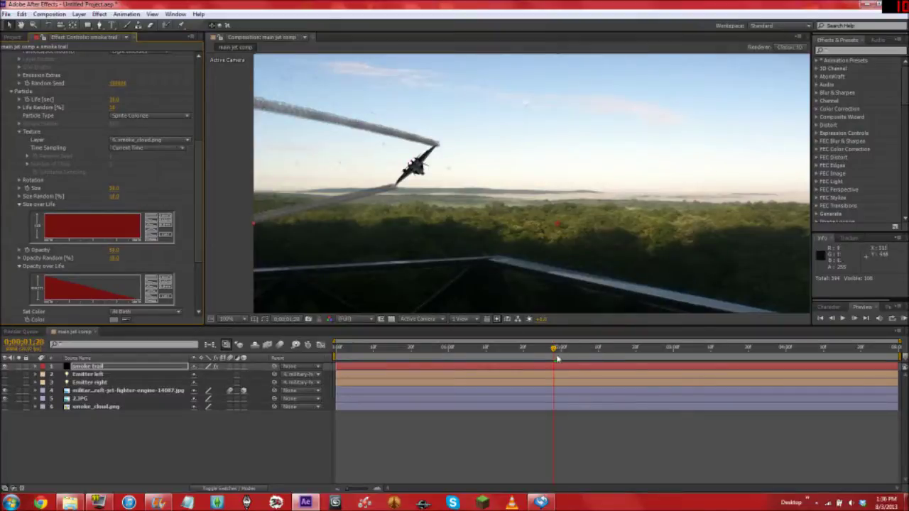
Go to 0;00;04;19 and shorten the smoke particles' Life to 4 seconds.
left_click_drag(554, 351, 858, 394)
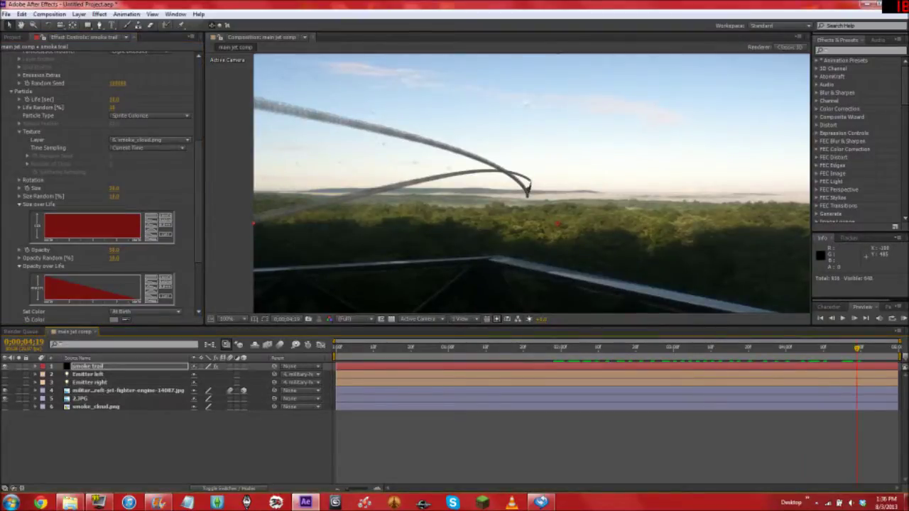
mouse_move(113, 100)
left_mouse_down()
mouse_move(96, 99)
mouse_move(104, 99)
left_mouse_up()
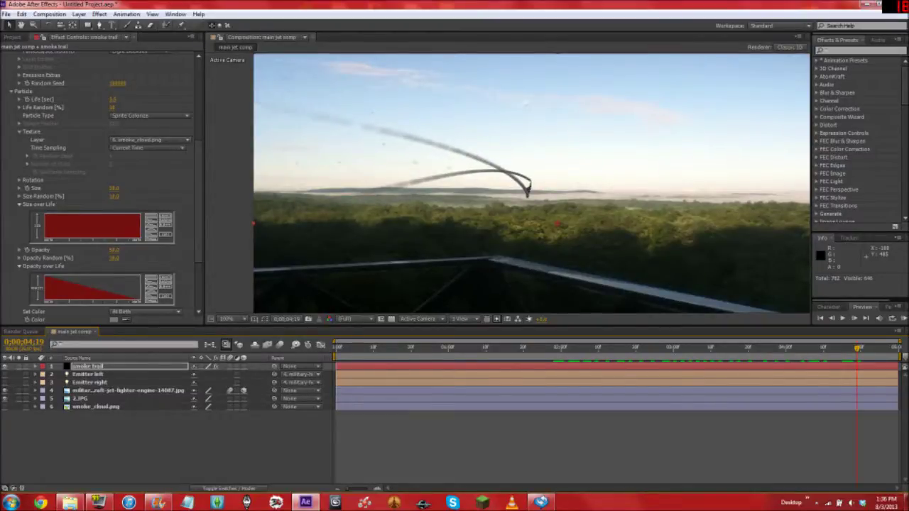
left_click_drag(105, 99, 109, 100)
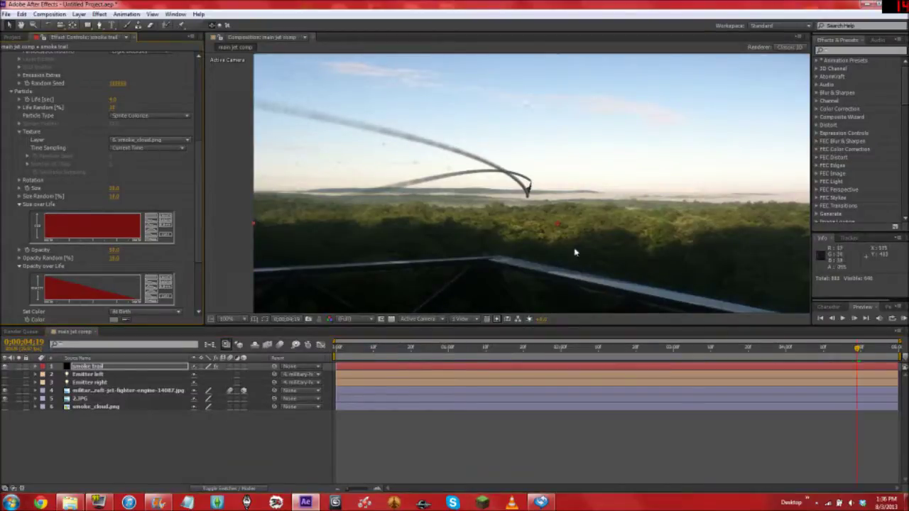
Go to 0;00;01;21, give Size over Life a rising curve, and inspect the trail at the wingtip.
left_click_drag(857, 348, 527, 357)
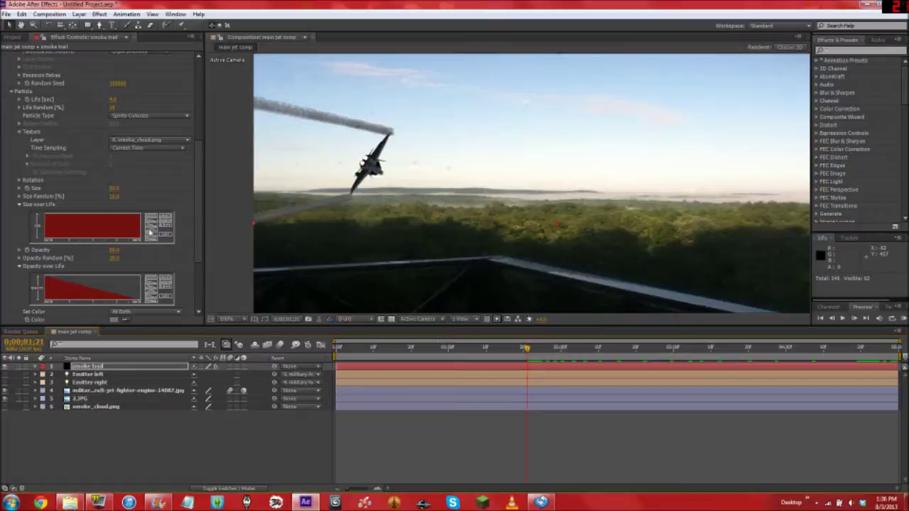
left_click(151, 223)
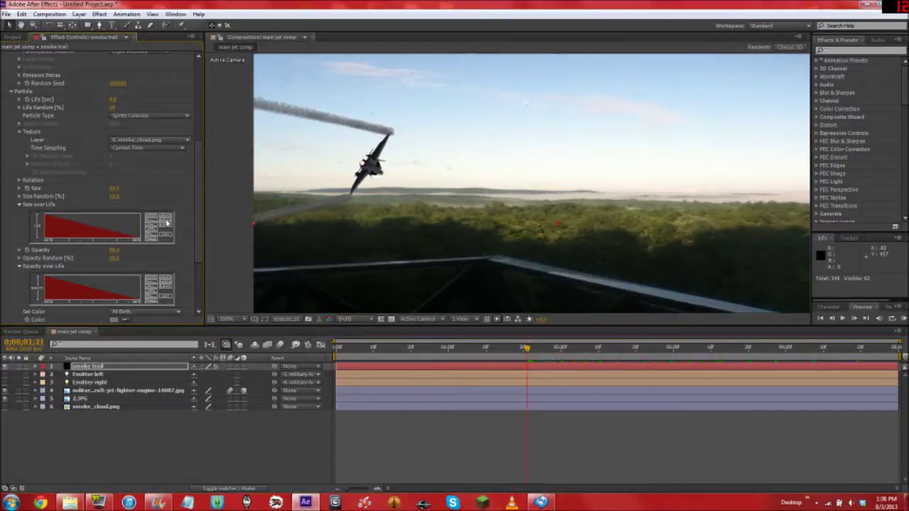
left_click(168, 228)
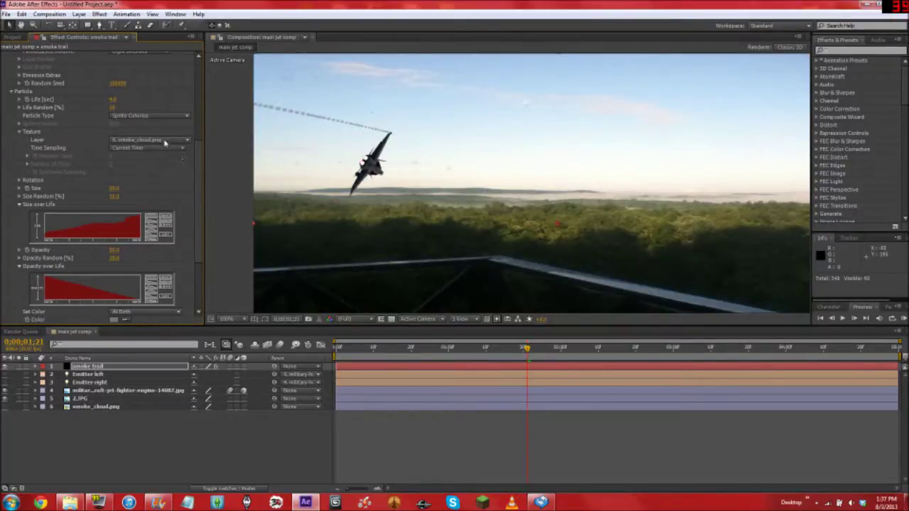
scroll(201, 182, "up", 3)
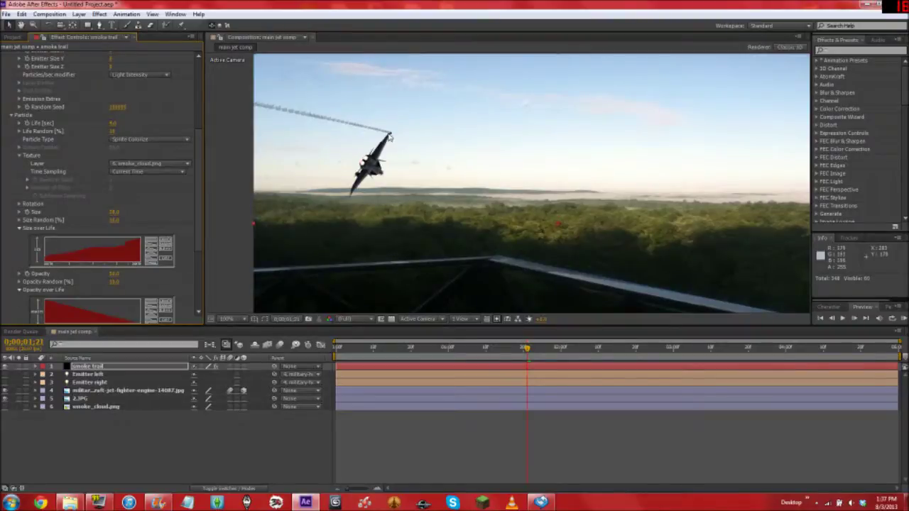
key("period")
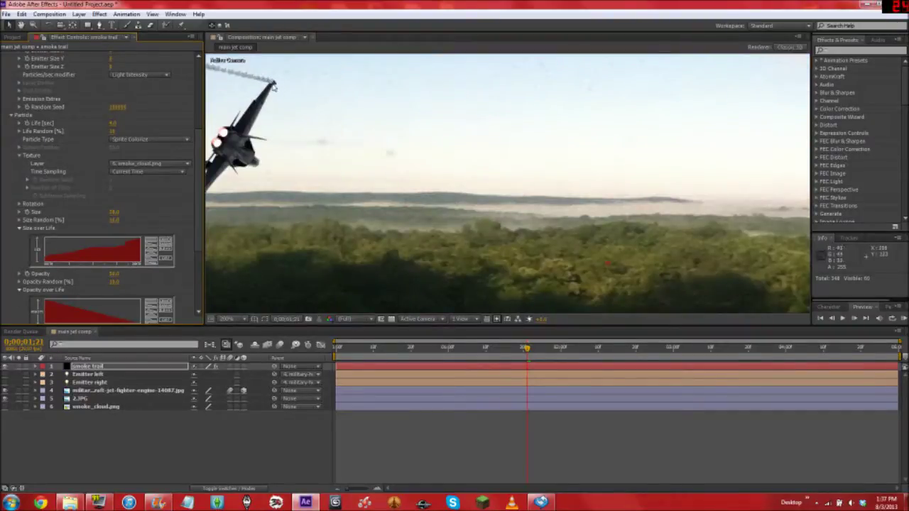
scroll(282, 103, "down", 1)
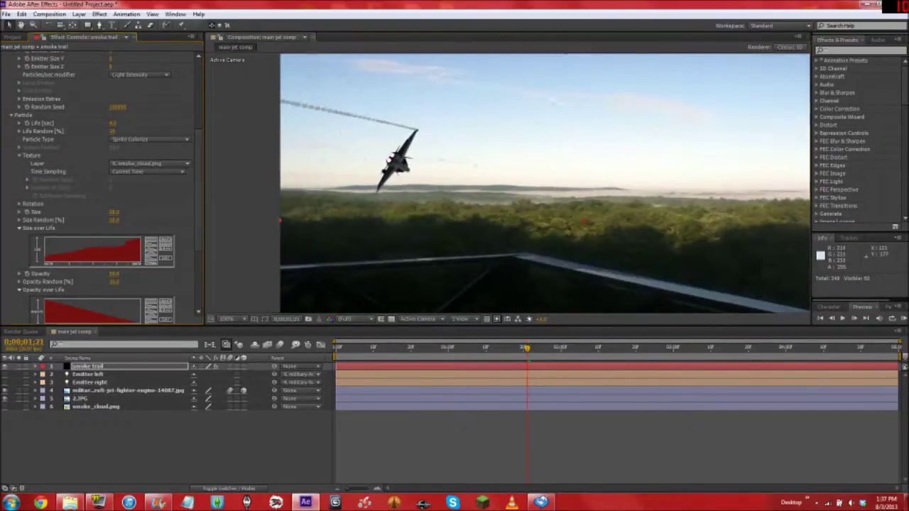
Set the smoke trail emitter's Particles/sec to 200.
scroll(201, 143, "up", 2)
scroll(201, 144, "up", 3)
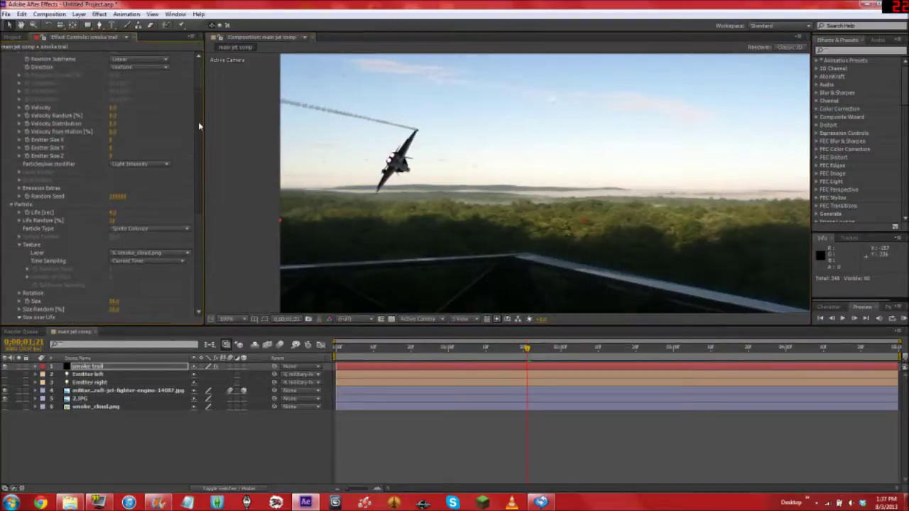
left_click_drag(197, 171, 204, 101)
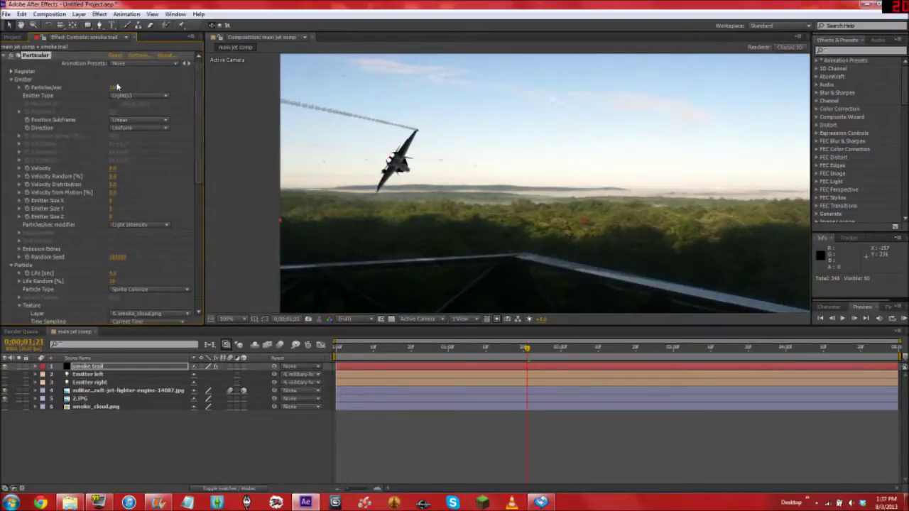
left_click_drag(113, 87, 171, 87)
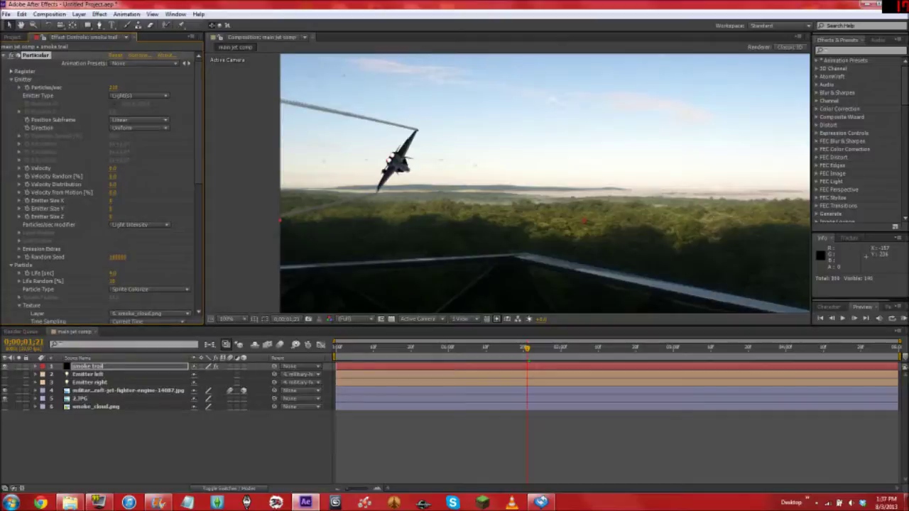
left_click(118, 88)
type("200")
key("Return")
Expand the smoke particle's Rotation settings in Particular and check the trail at 0;00;01;16.
scroll(196, 107, "down", 3)
scroll(191, 126, "down", 6)
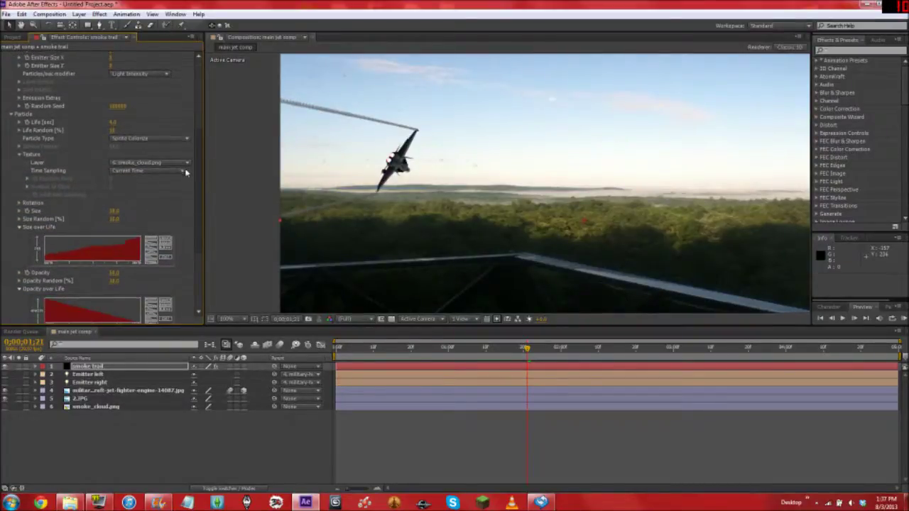
scroll(185, 172, "down", 1)
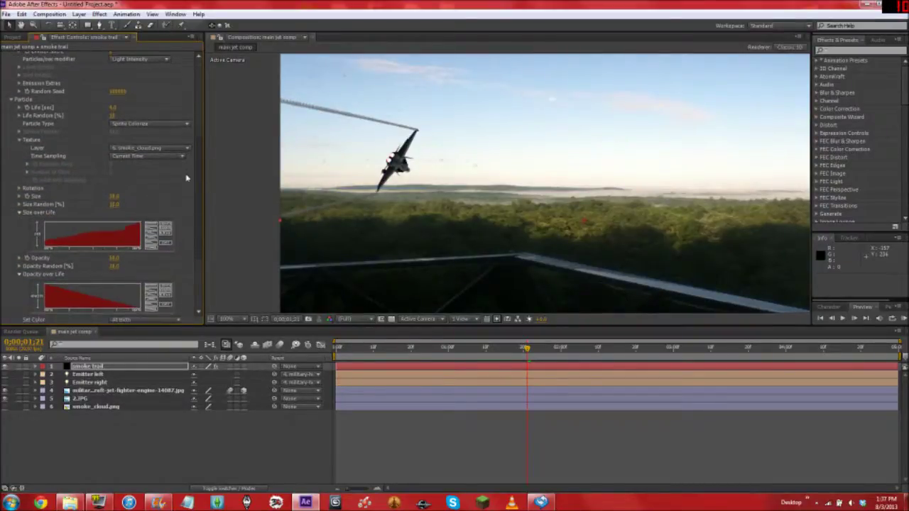
left_click(20, 188)
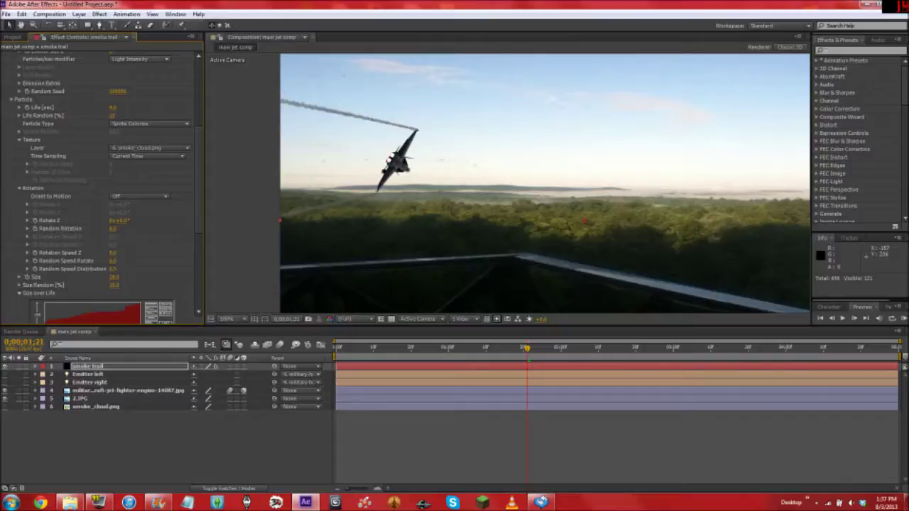
left_click_drag(527, 348, 508, 351)
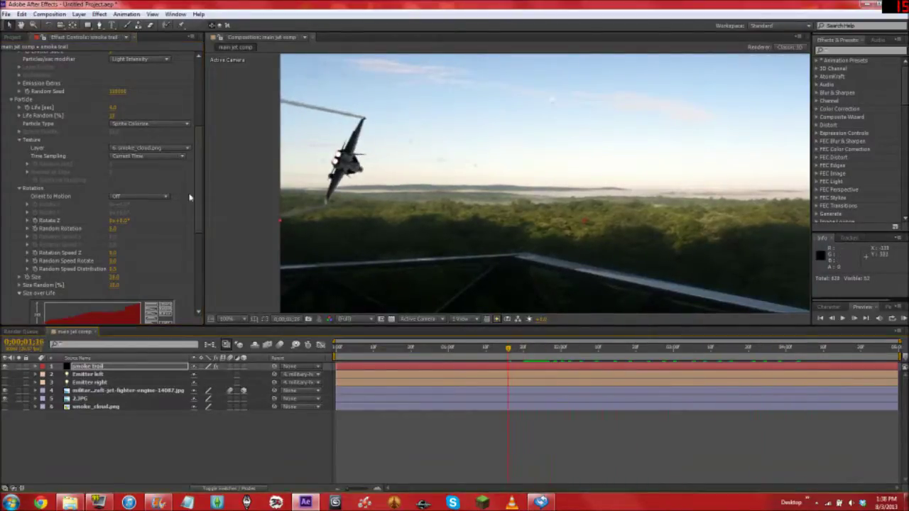
Collapse the smoke trail layer's Particular effect.
left_click(216, 199)
left_click_drag(200, 190, 202, 95)
left_click(10, 56)
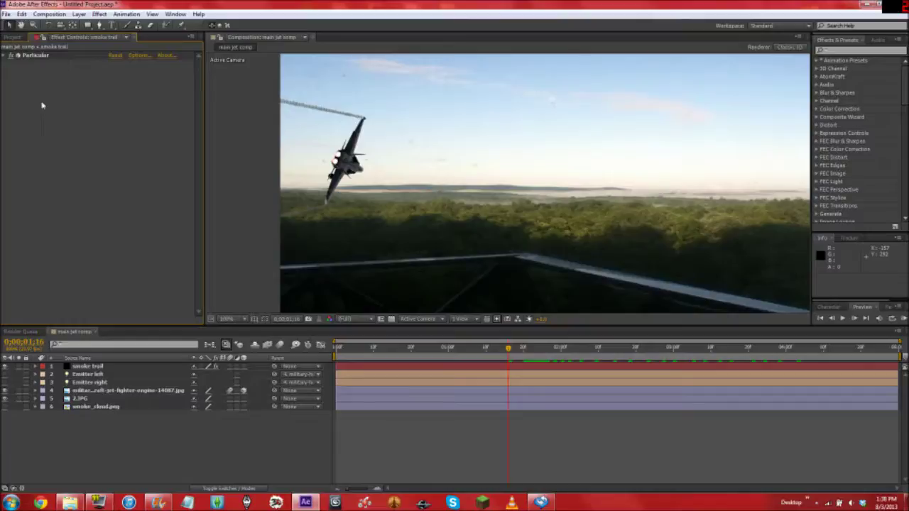
left_click(4, 56)
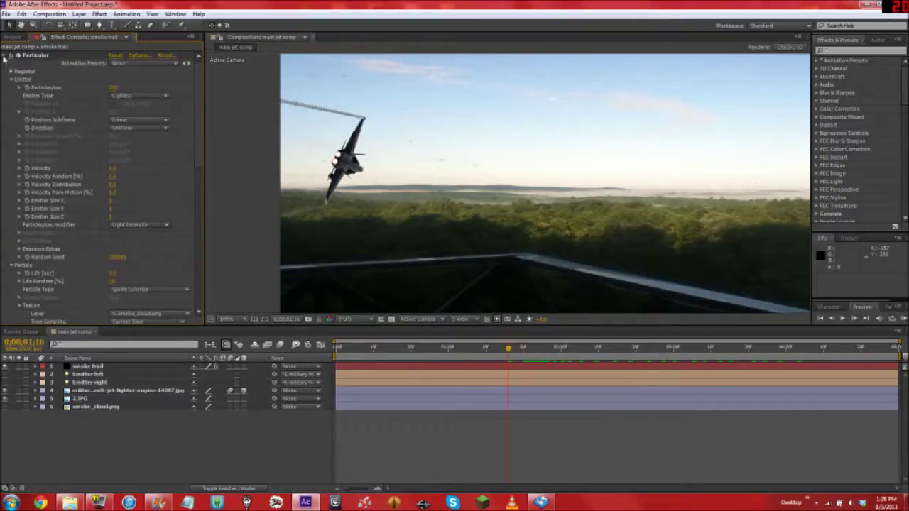
left_click(5, 56)
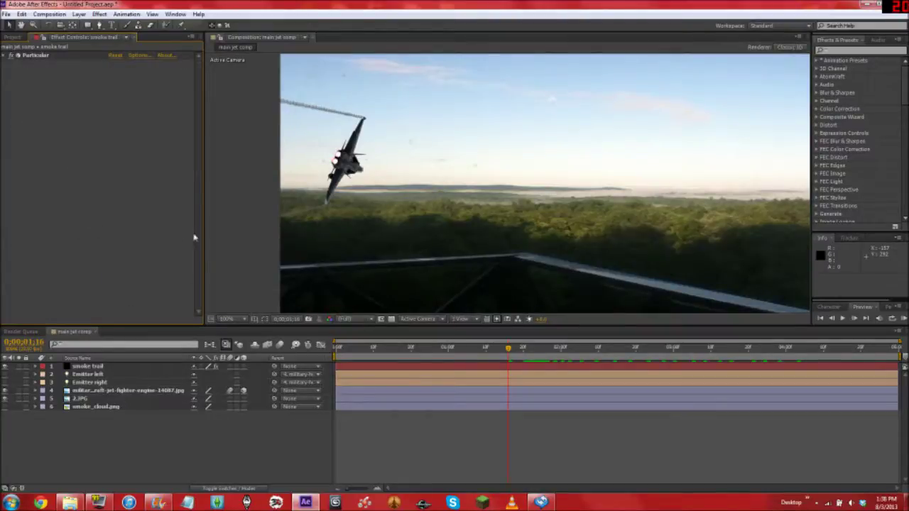
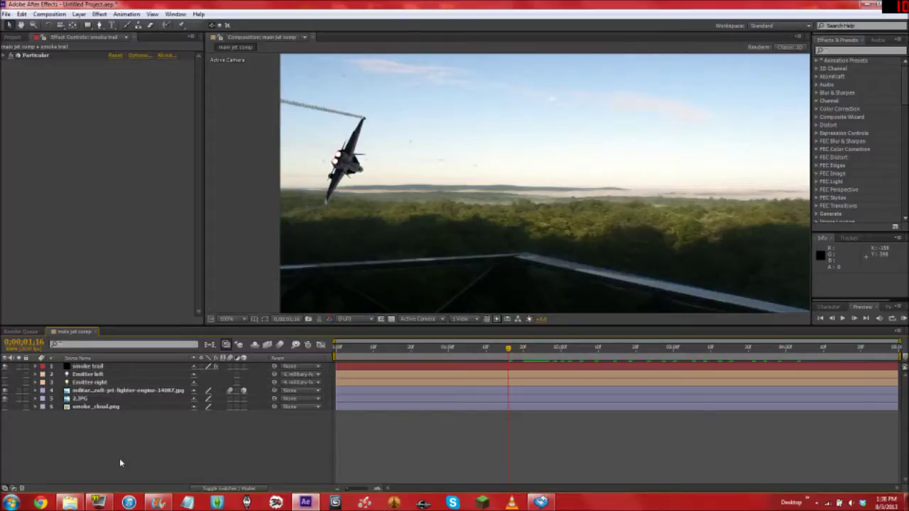
Add two white point lights, Light 1 and Light 2, with no falloff to the main jet comp.
right_click(103, 161)
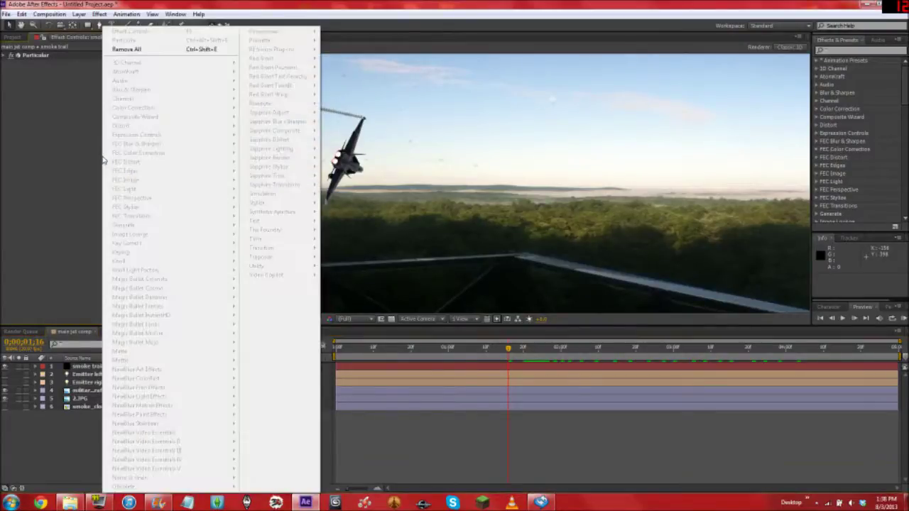
left_click(74, 174)
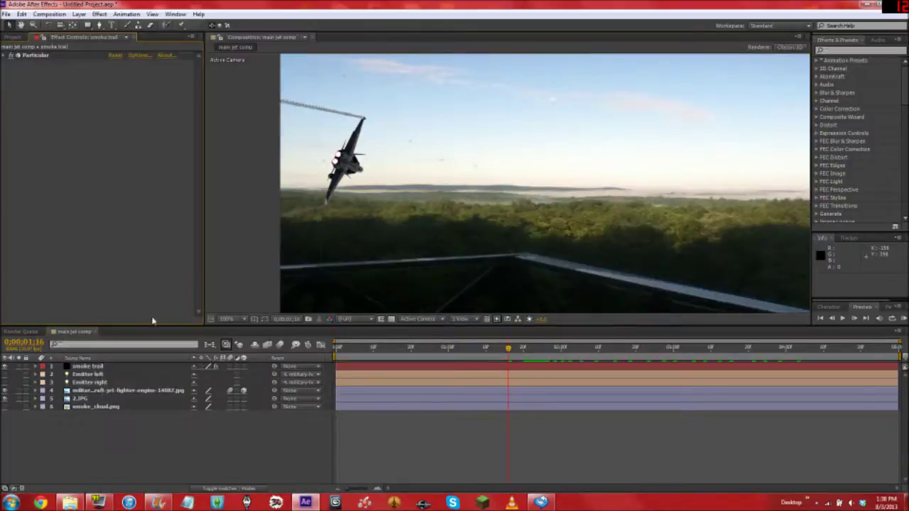
right_click(106, 427)
mouse_move(216, 325)
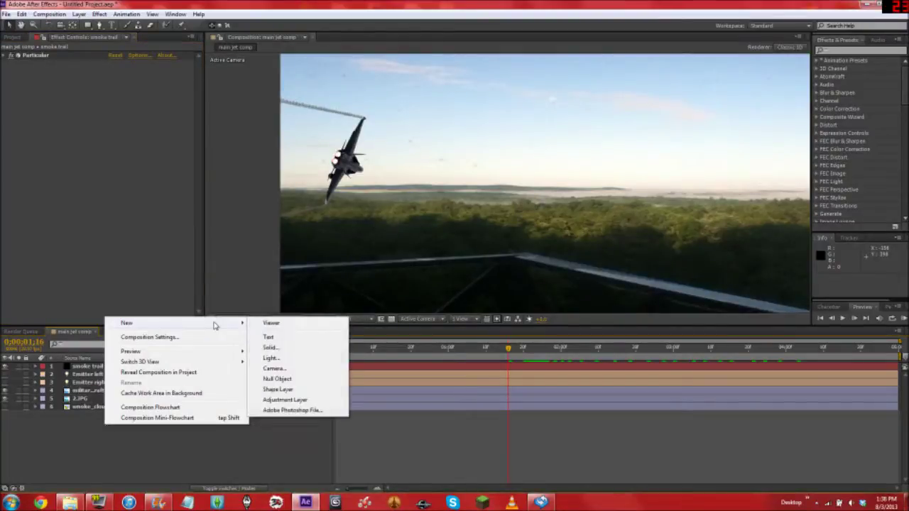
left_click(281, 360)
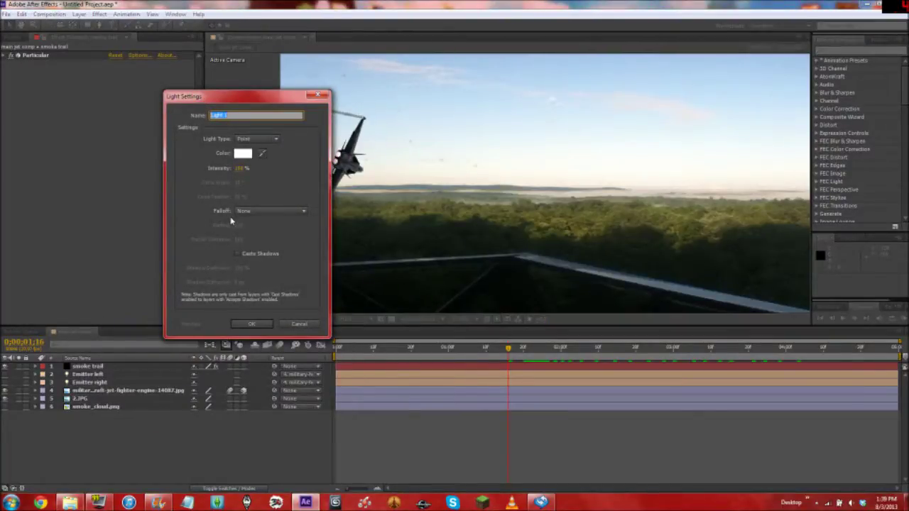
left_click(260, 325)
right_click(117, 433)
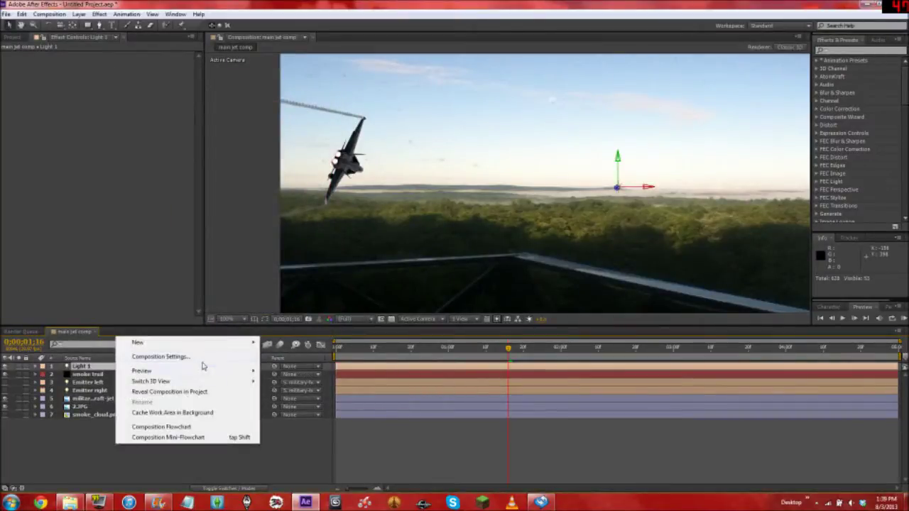
mouse_move(219, 346)
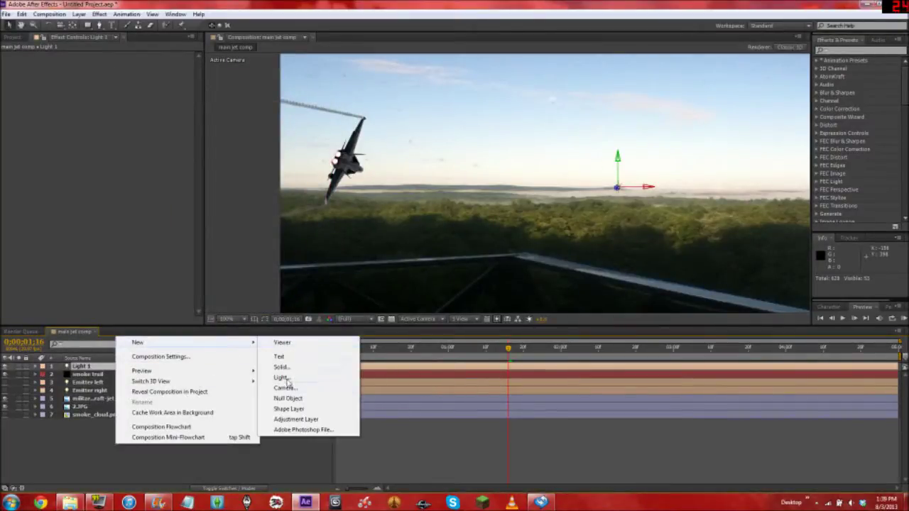
left_click(287, 381)
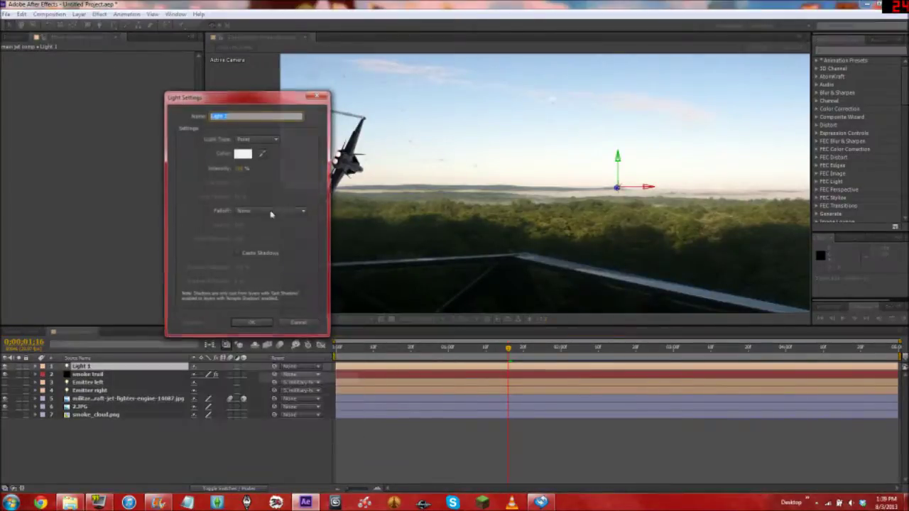
left_click(253, 325)
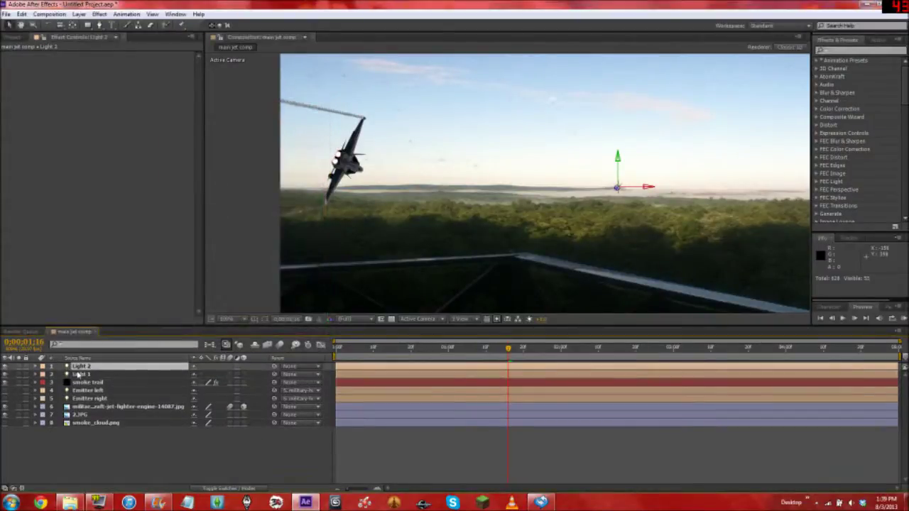
Go to 0;00;02;00 and reveal the Position property of Light 2, Light 1 and the jet layer.
left_click(81, 375)
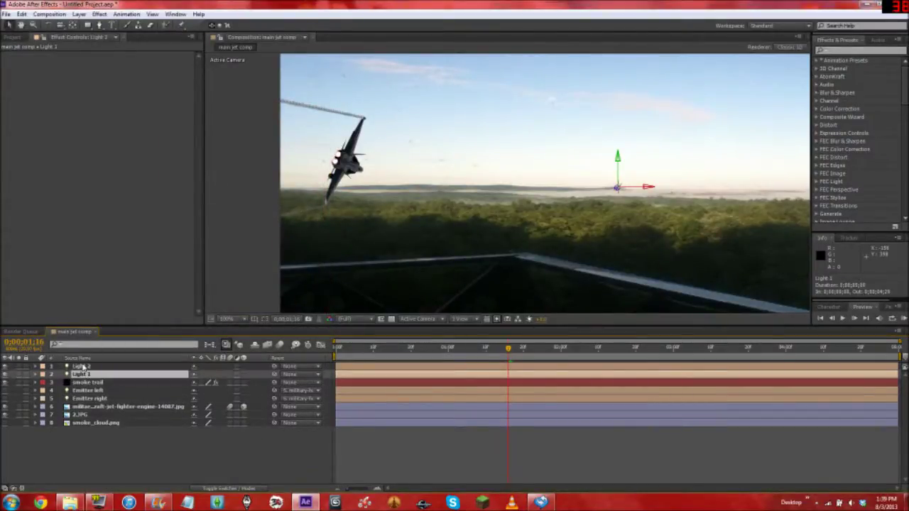
left_click_drag(510, 348, 565, 351)
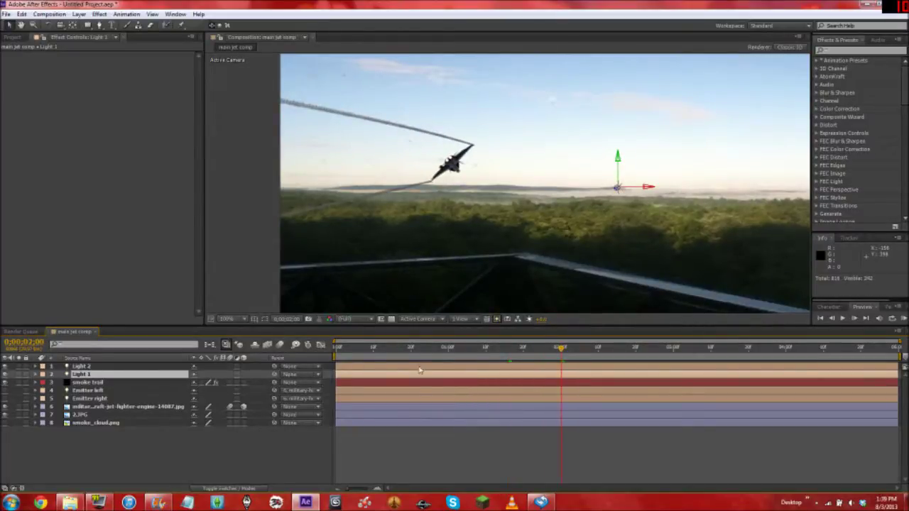
left_click(92, 366)
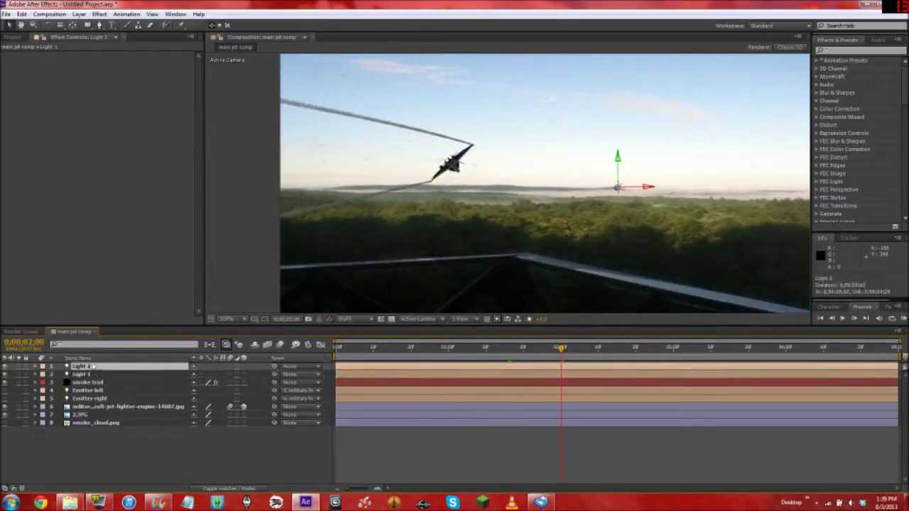
key("p")
left_click(88, 383)
key("p")
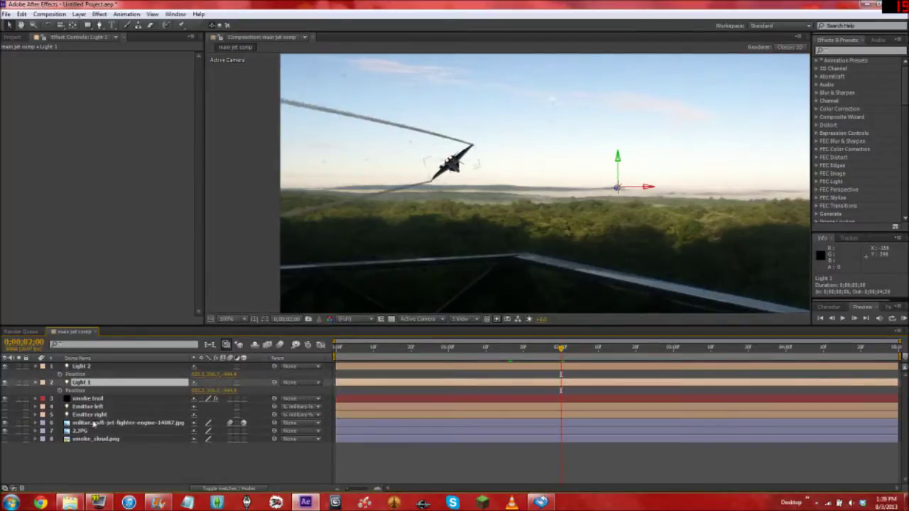
left_click(92, 423)
key("p")
Match Light 2 to the jet's location by setting its Position to -188, 97, 4172.
left_click(203, 374)
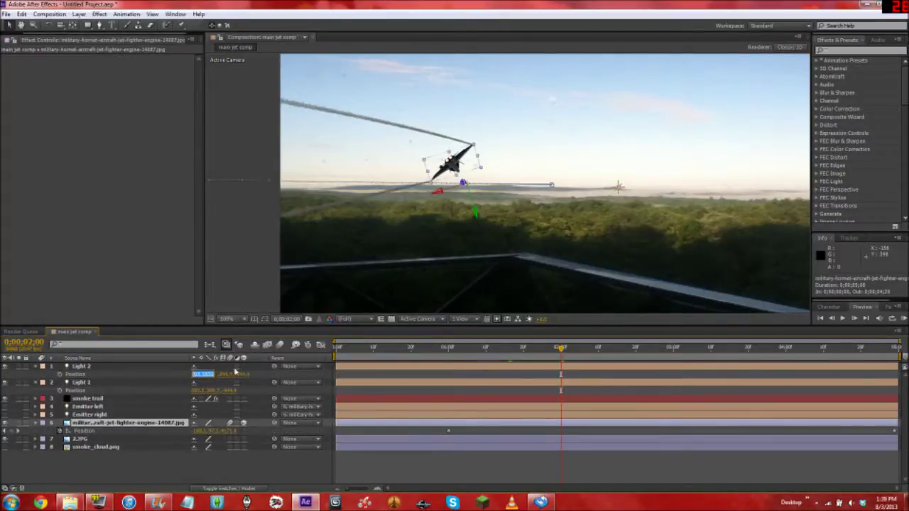
type("-188")
key("Tab")
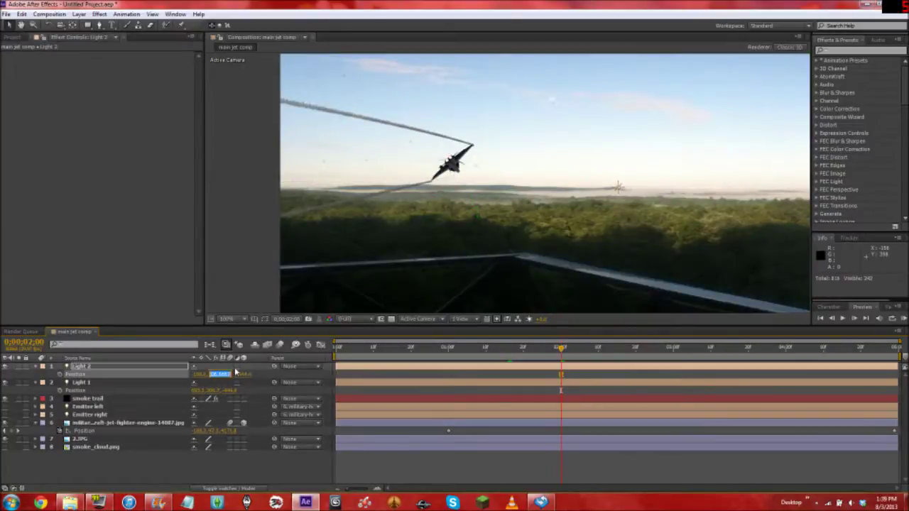
type("92")
key("Tab")
type("4")
key("Return")
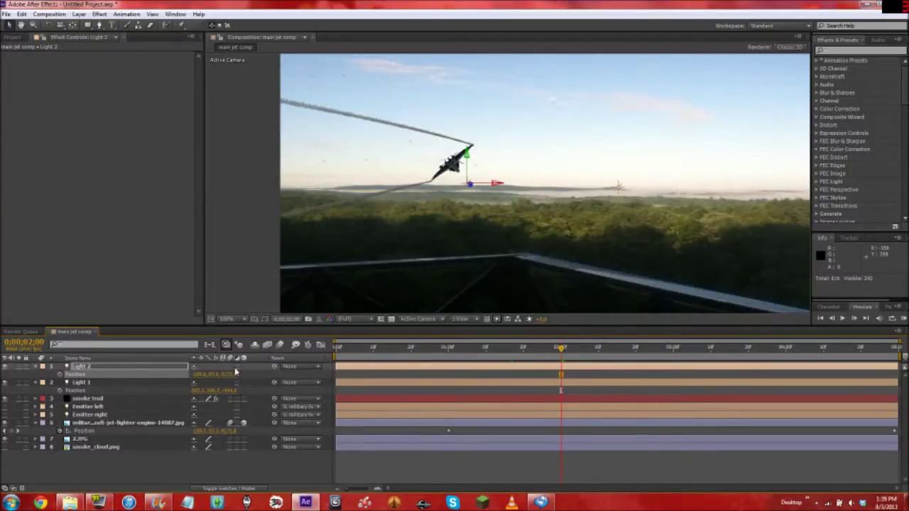
Set Light 1's Position to -188, 97, 4172 to match the jet's location.
left_click(211, 390)
type("-100")
key("Tab")
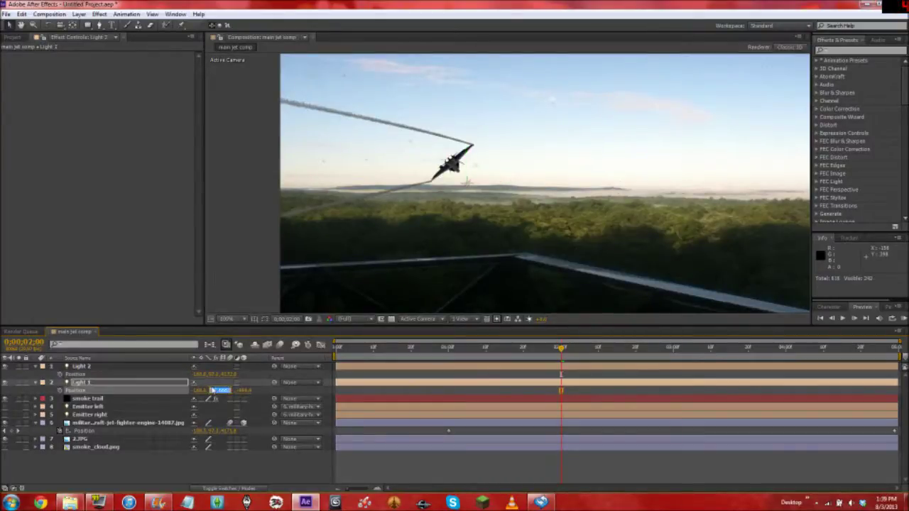
key("Caps_Lock")
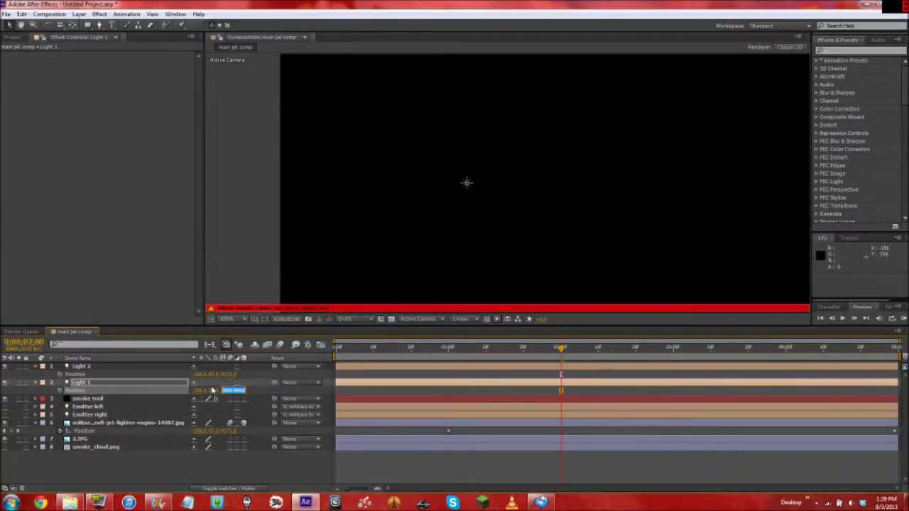
key("Caps_Lock")
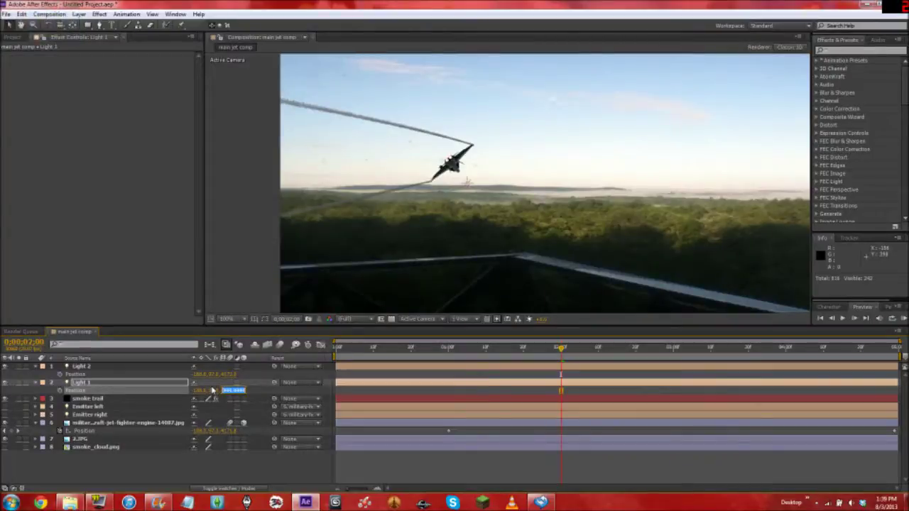
type("4170")
key("Return")
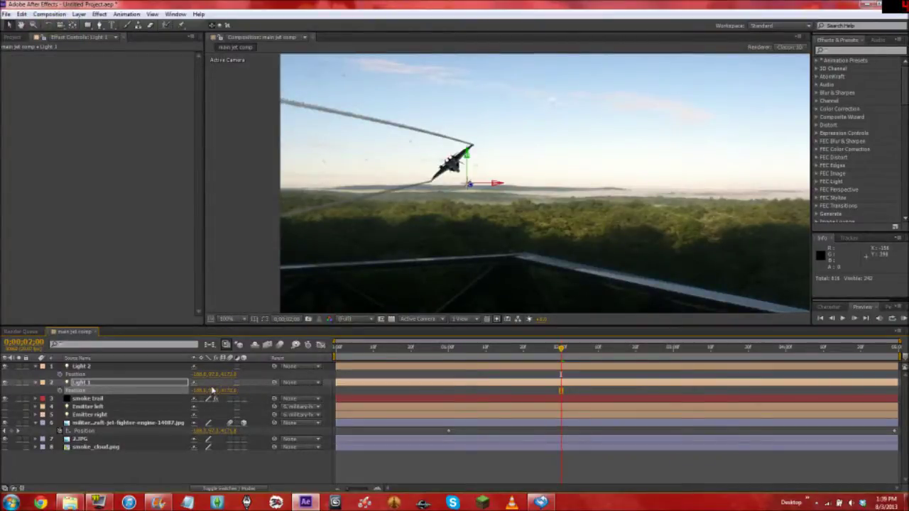
Parent Light 1 and Light 2 to the fighter jet layer.
key("period")
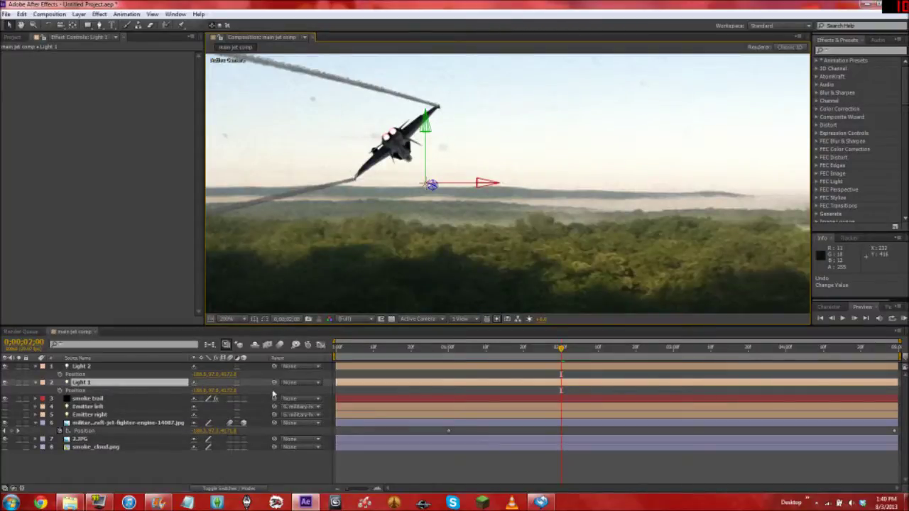
left_click_drag(274, 382, 153, 427)
left_click_drag(275, 366, 154, 426)
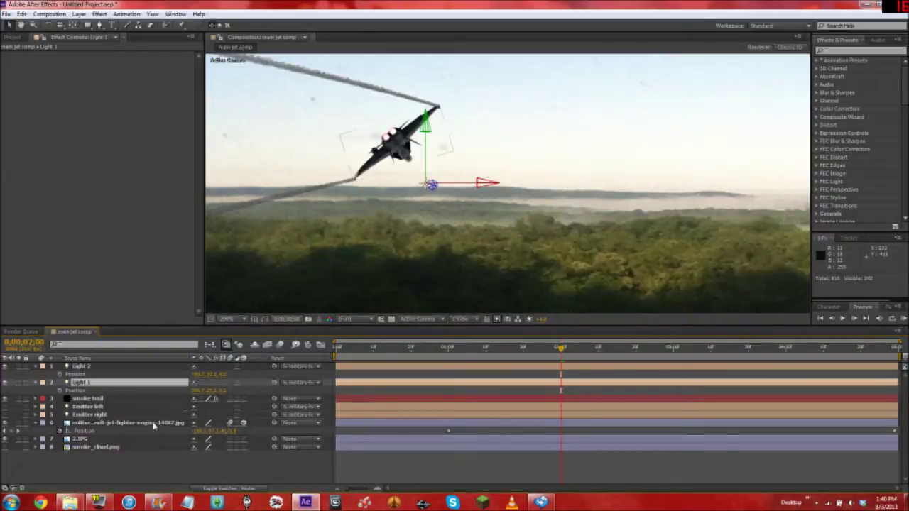
left_click(297, 367)
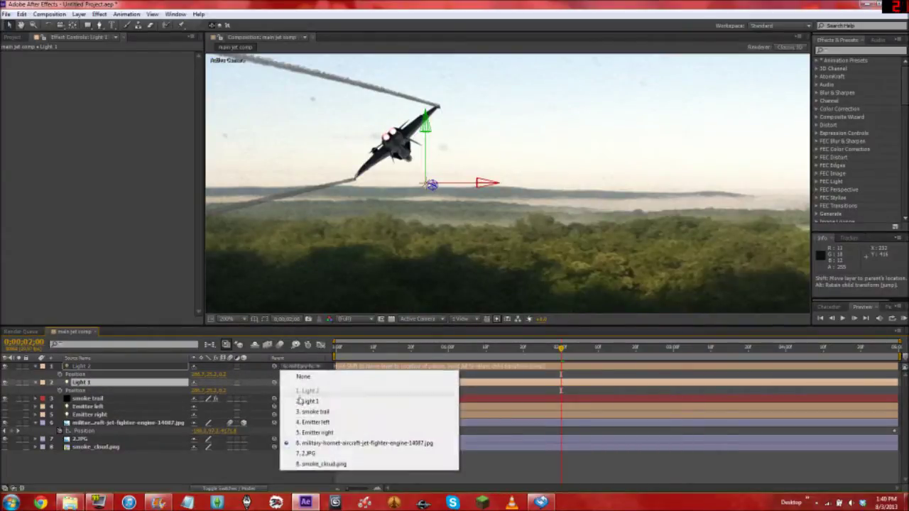
left_click(218, 472)
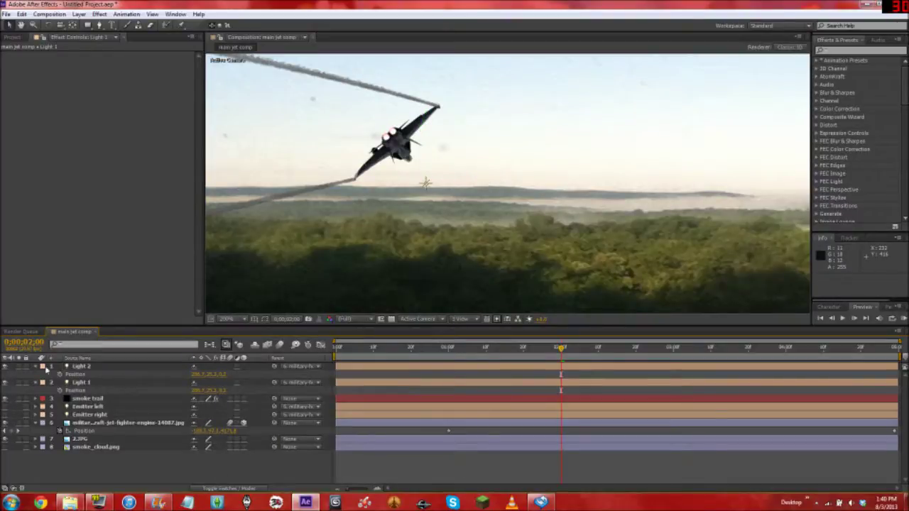
At 0;00;01;28, move Light 1 and Light 2 onto the jet's two engine exhausts, one on each.
left_click(92, 368)
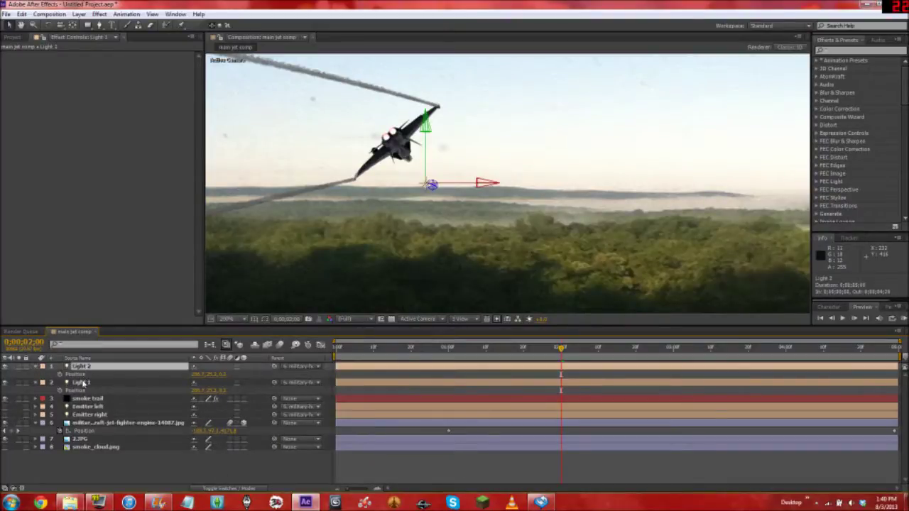
left_click(85, 384)
mouse_move(561, 348)
left_mouse_down()
mouse_move(577, 349)
mouse_move(556, 350)
left_mouse_up()
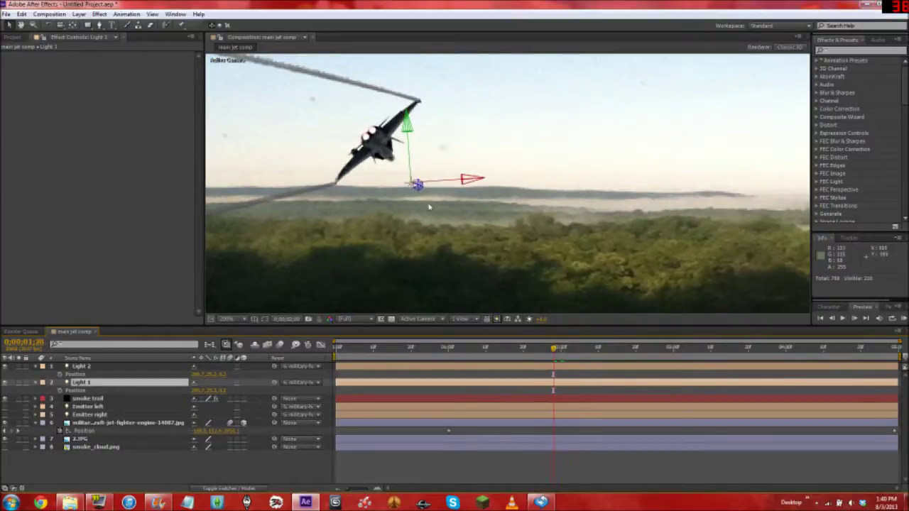
scroll(419, 187, "up", 1)
left_click_drag(314, 183, 238, 77)
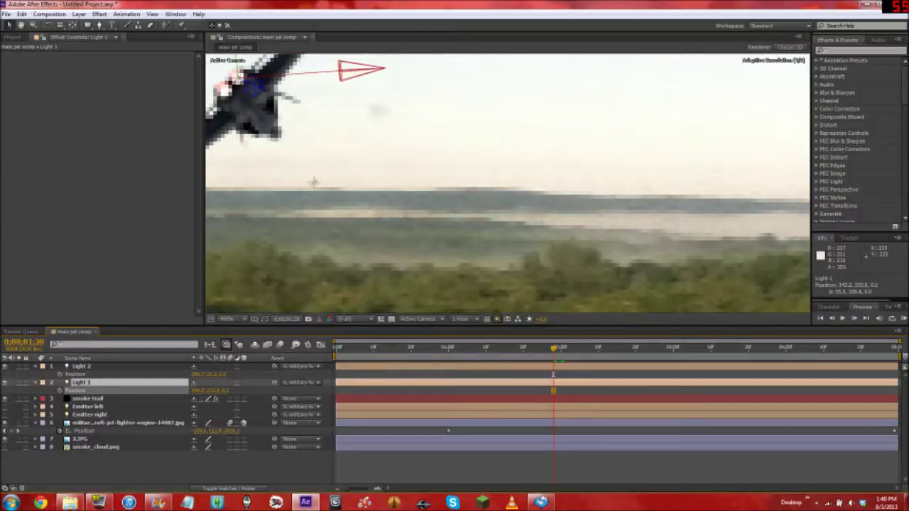
left_click(314, 184)
left_click_drag(314, 183, 225, 89)
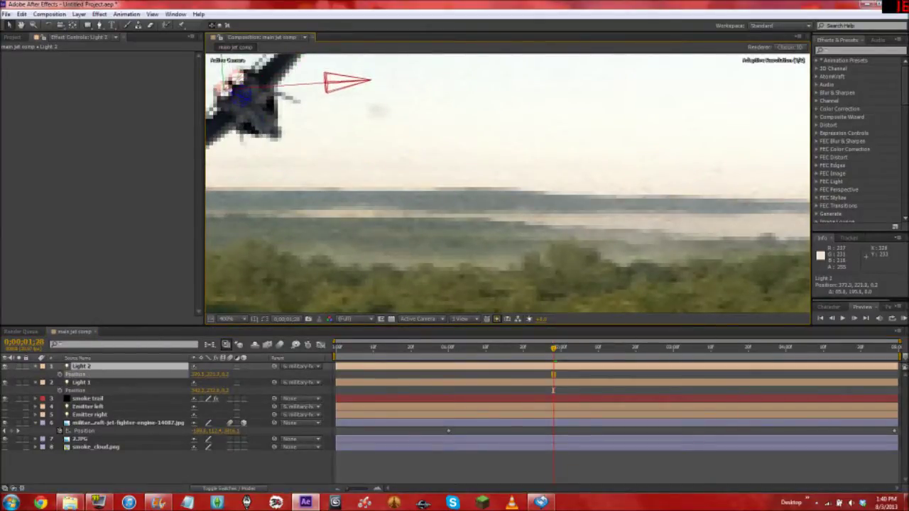
Check how the two lights follow the jet's engine exhausts by moving the current time back to 0;00;01;19.
key("comma")
key("comma")
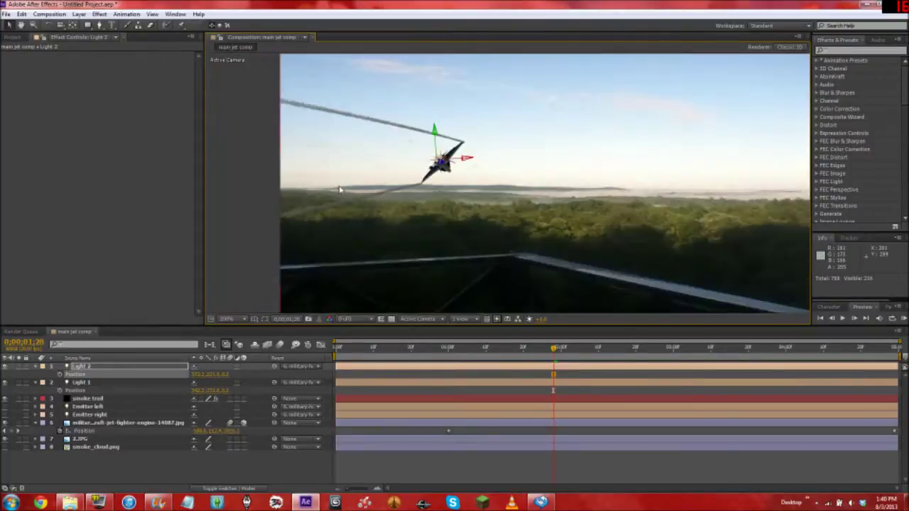
left_click(86, 365)
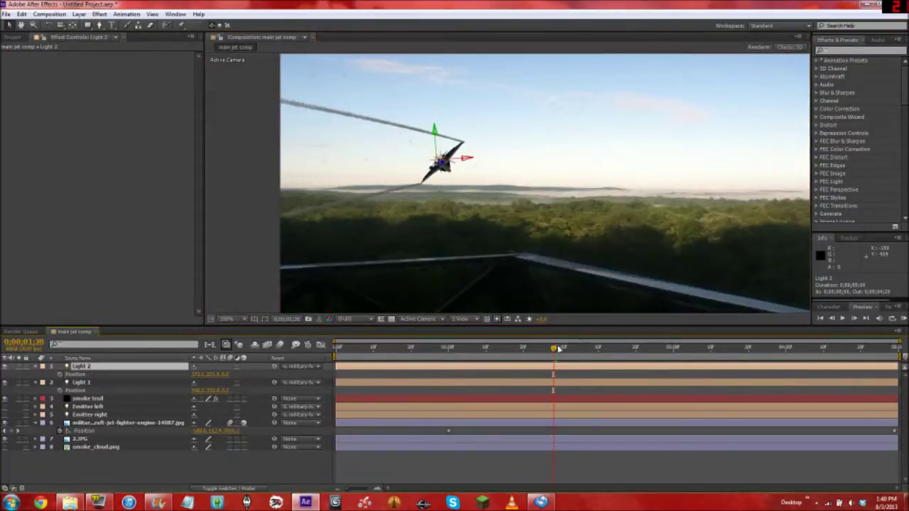
left_click_drag(555, 349, 521, 349)
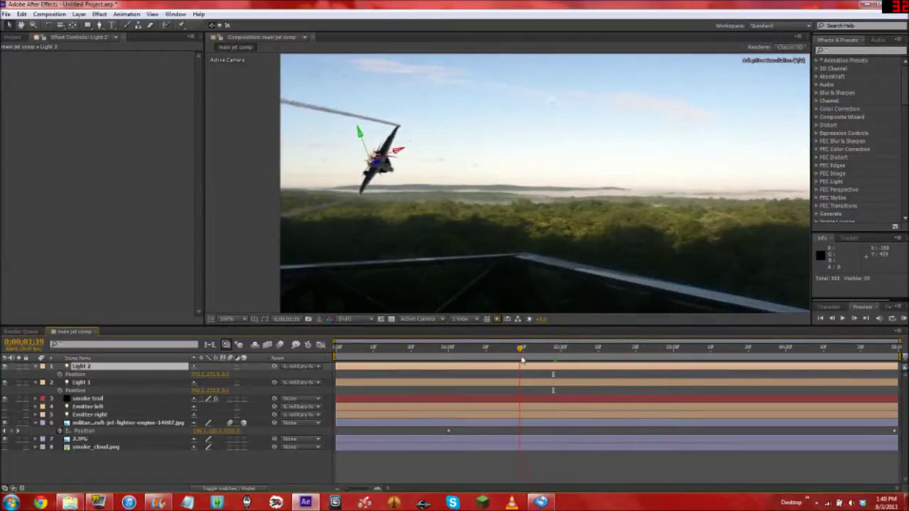
left_click(262, 248)
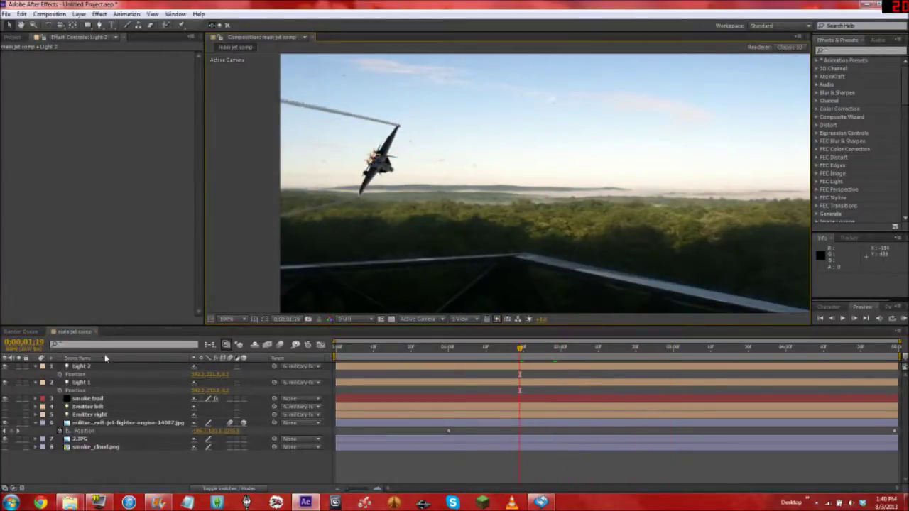
Create a black solid layer named "lens flare" in the main jet comp.
right_click(99, 463)
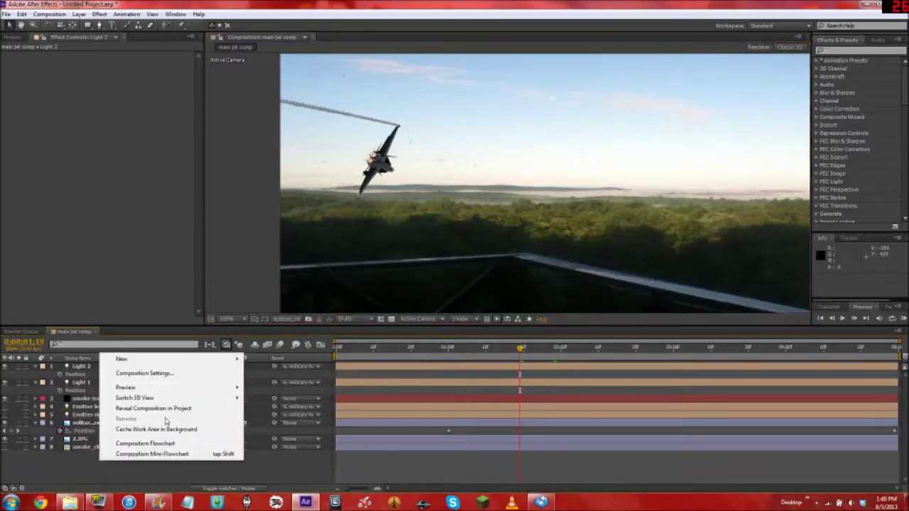
mouse_move(226, 359)
left_click(269, 385)
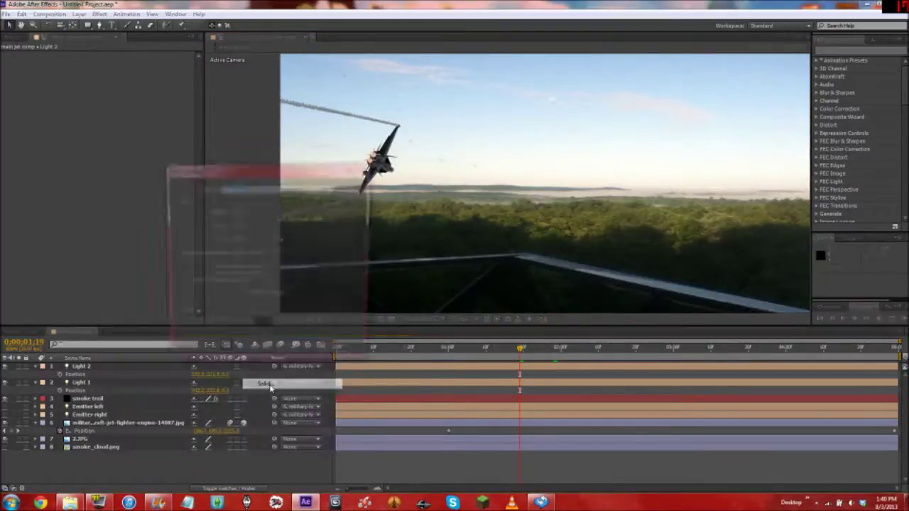
type("lens flare")
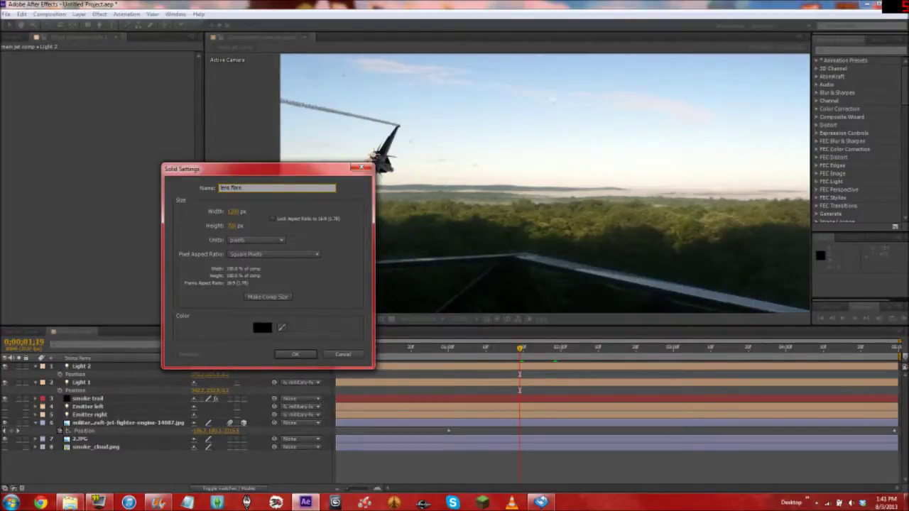
key("Return")
Apply the Video Copilot Optical Flares effect to the lens flare solid.
right_click(39, 130)
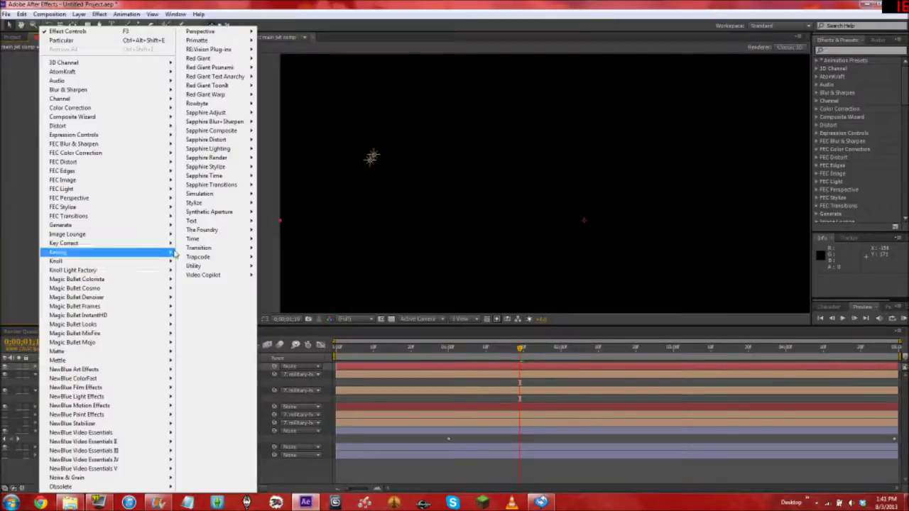
mouse_move(213, 276)
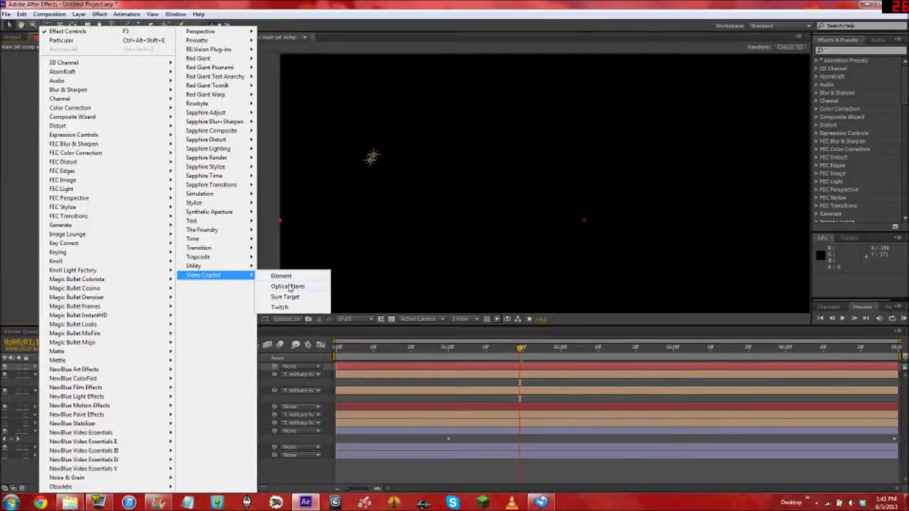
left_click(288, 286)
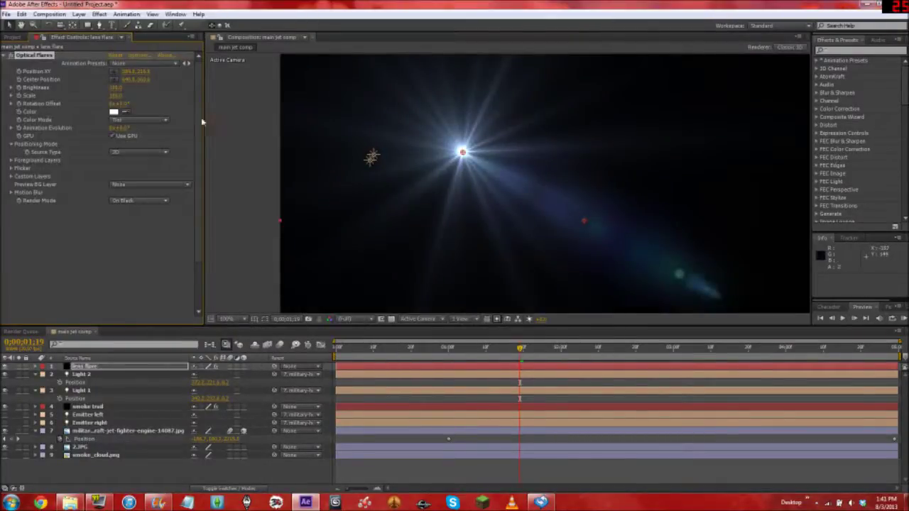
Set the lens flare layer's blending mode to Screen and select its Optical Flares effect.
left_click(132, 201)
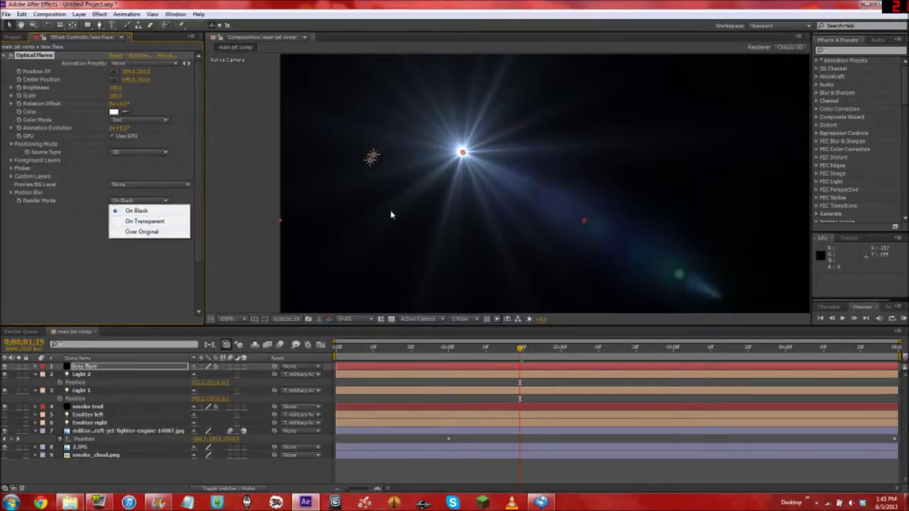
left_click(92, 259)
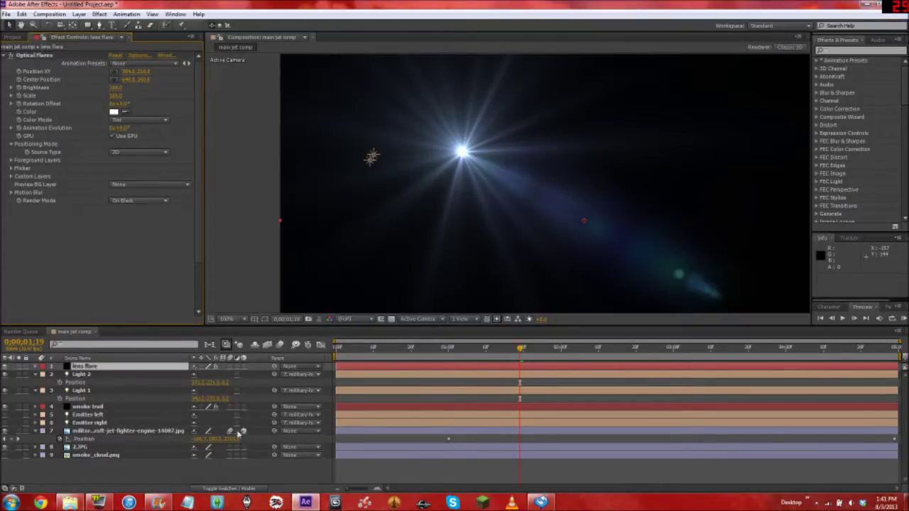
left_click(228, 489)
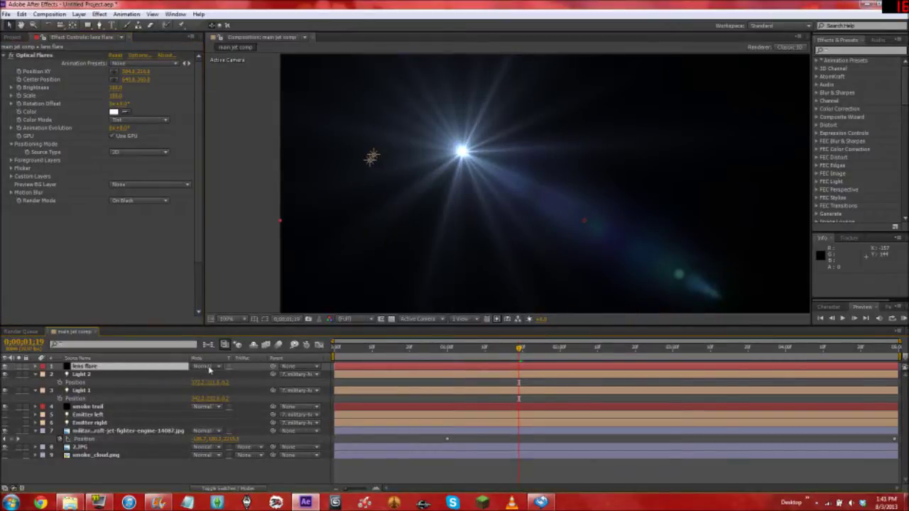
left_click(208, 367)
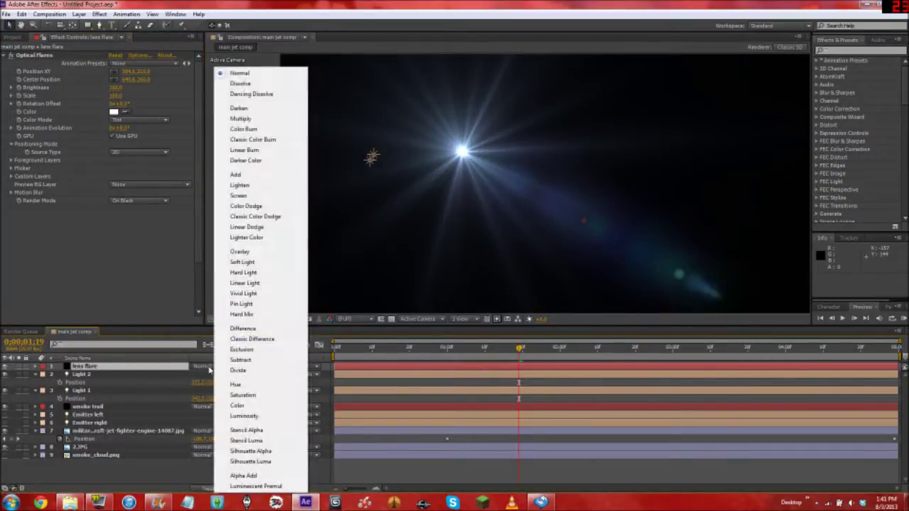
left_click(252, 196)
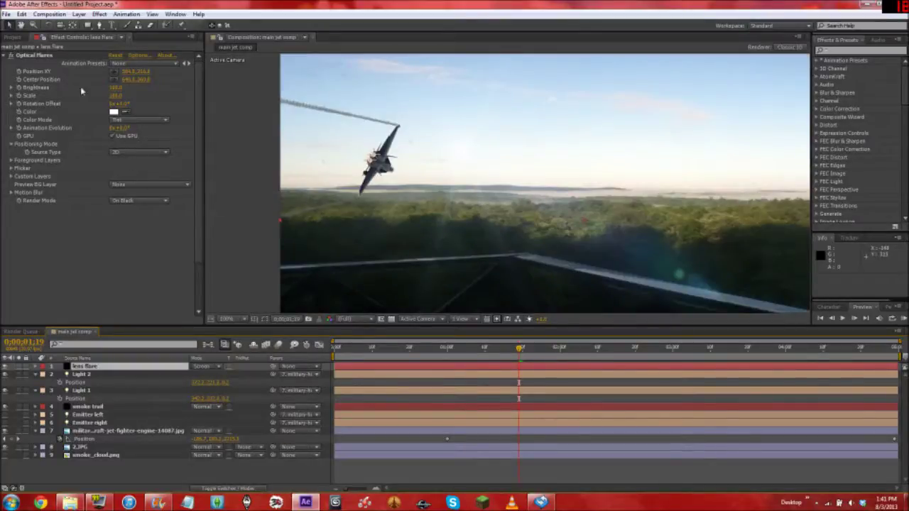
left_click(51, 57)
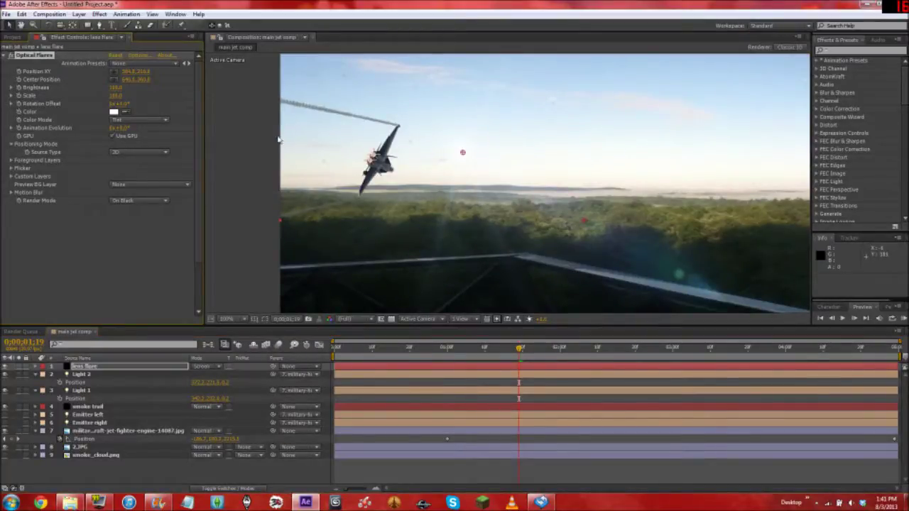
Load the Jet Flare custom preset in the lens flare layer's Optical Flares options and apply it.
left_click(136, 56)
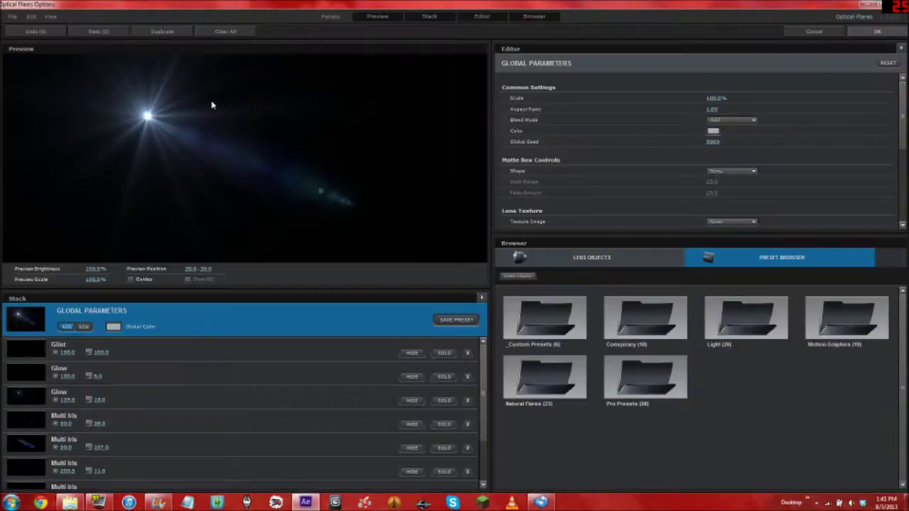
double_click(550, 328)
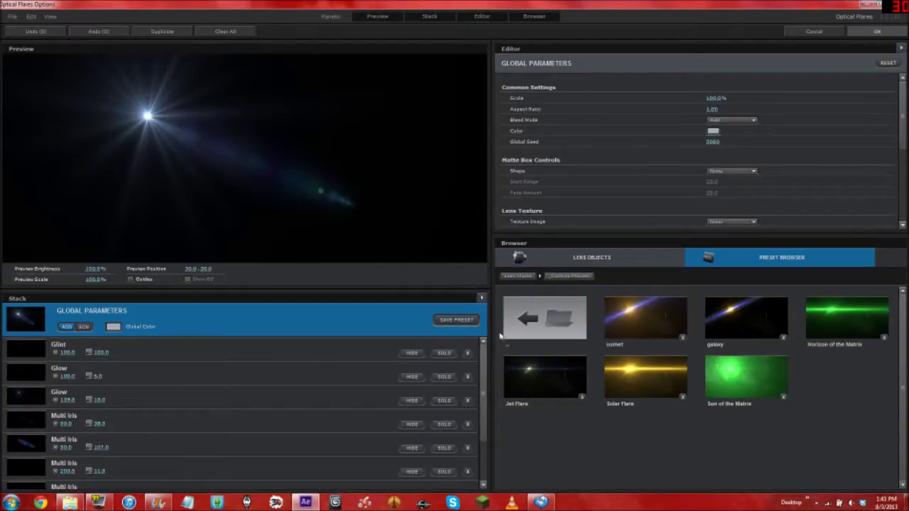
scroll(483, 383, "down", 2)
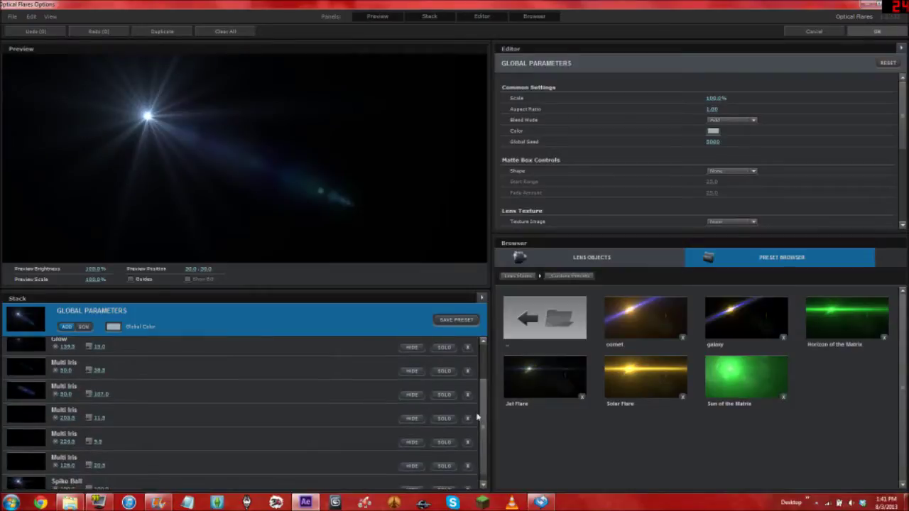
left_click(413, 371)
left_click(413, 372)
left_click(412, 348)
left_click(412, 348)
left_click(545, 327)
left_click(545, 323)
left_click(543, 373)
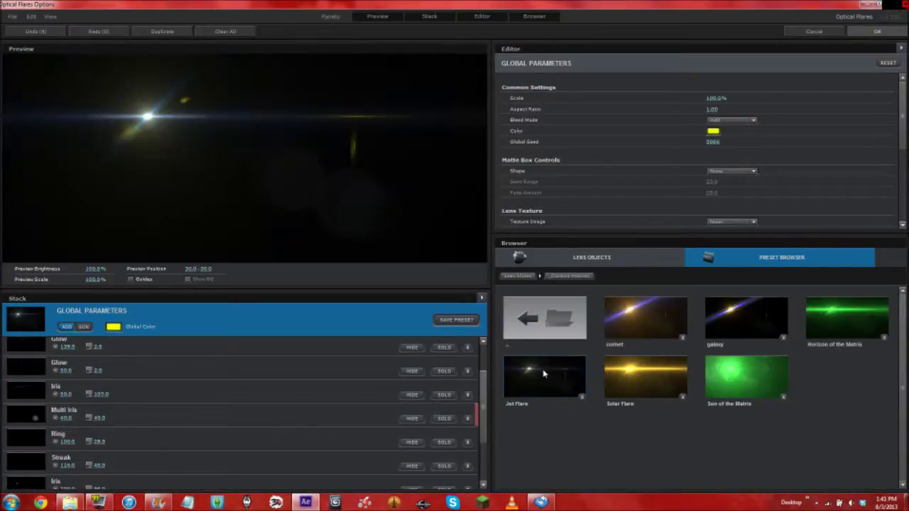
left_click_drag(204, 124, 191, 138)
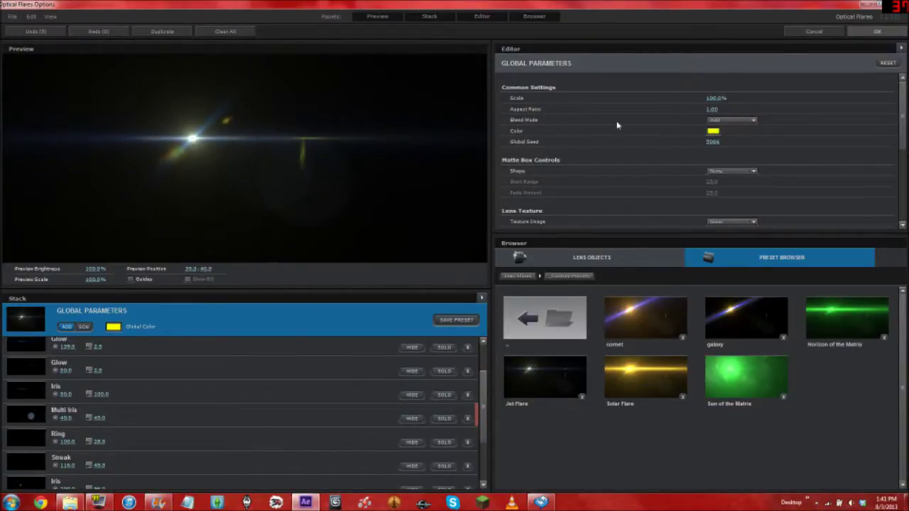
left_click(877, 31)
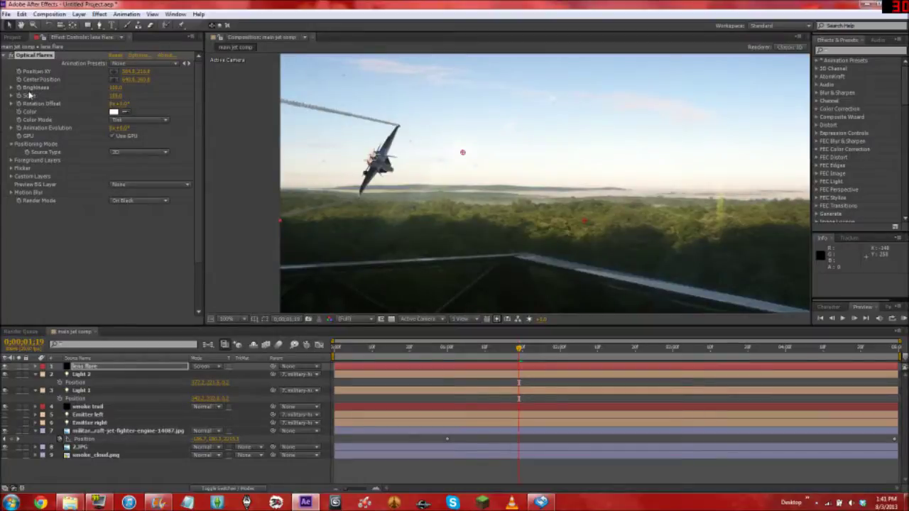
Hide the 2.JPG background layer and set the Optical Flares source type to Track Lights.
left_click(7, 449)
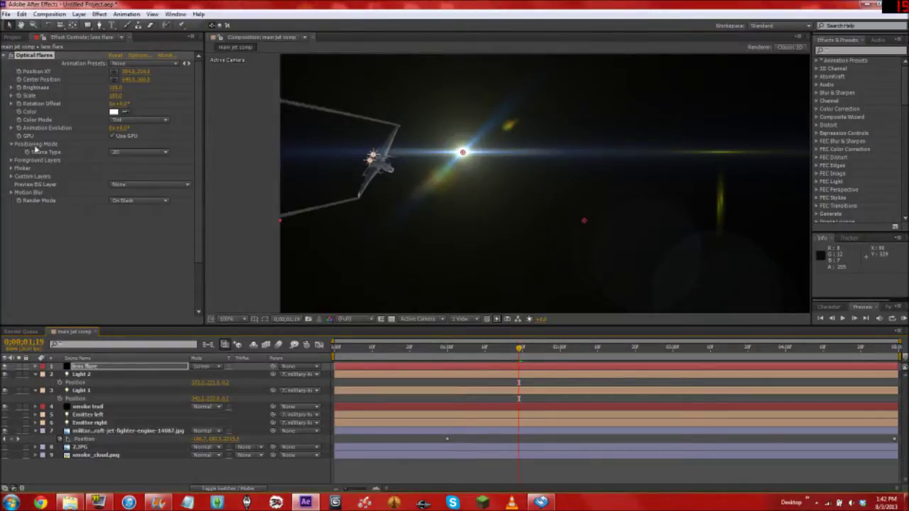
left_click(125, 157)
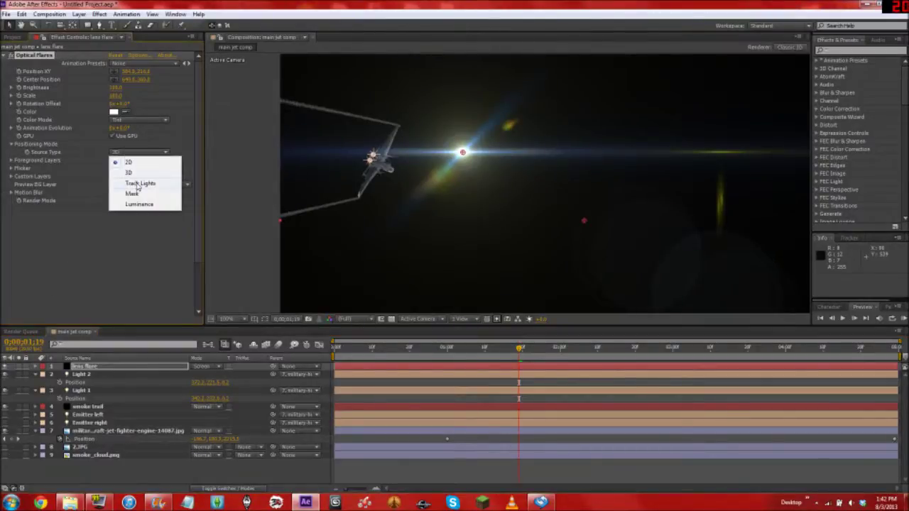
left_click(137, 184)
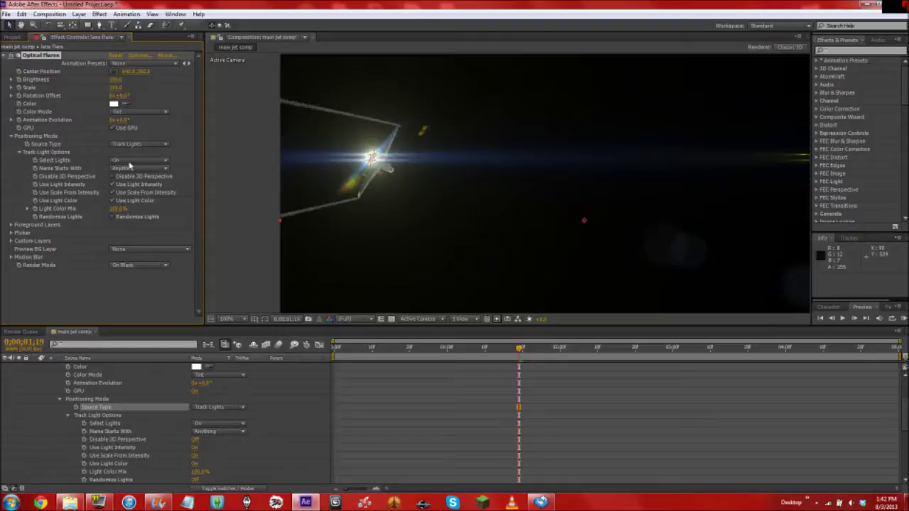
Make the flare track all lights, on or off, whose name starts with Light.
left_click(164, 160)
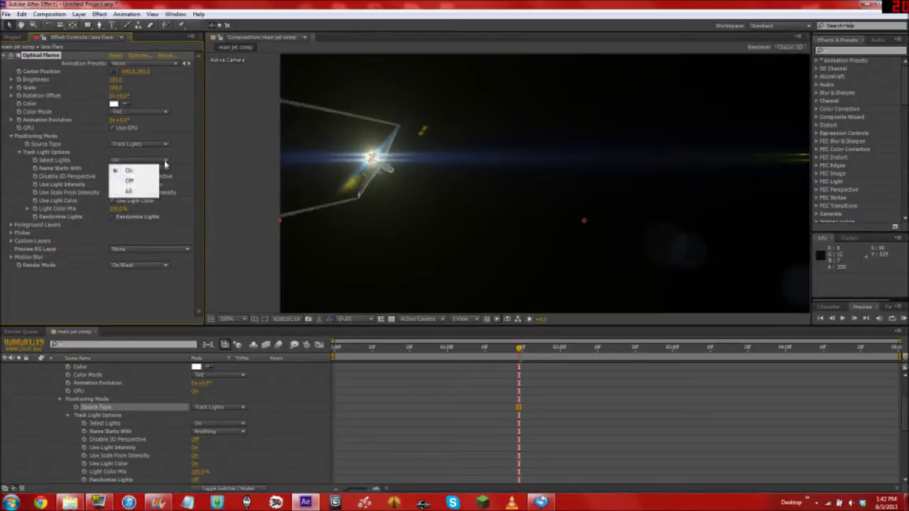
left_click(141, 194)
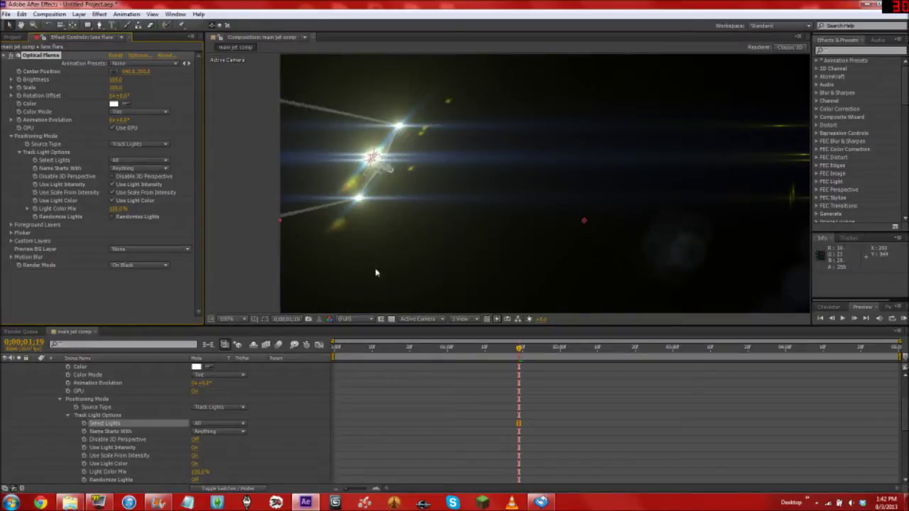
mouse_move(521, 349)
left_mouse_down()
mouse_move(501, 348)
mouse_move(745, 348)
mouse_move(520, 346)
left_mouse_up()
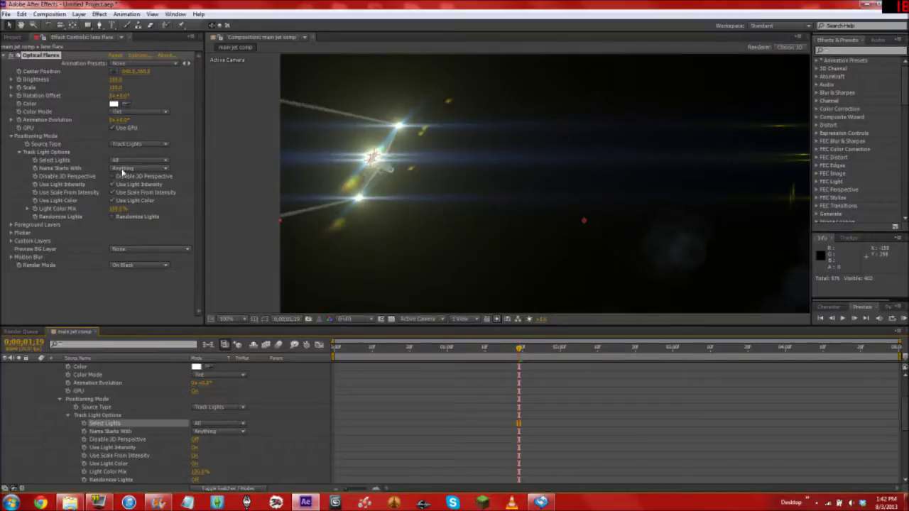
left_click(124, 169)
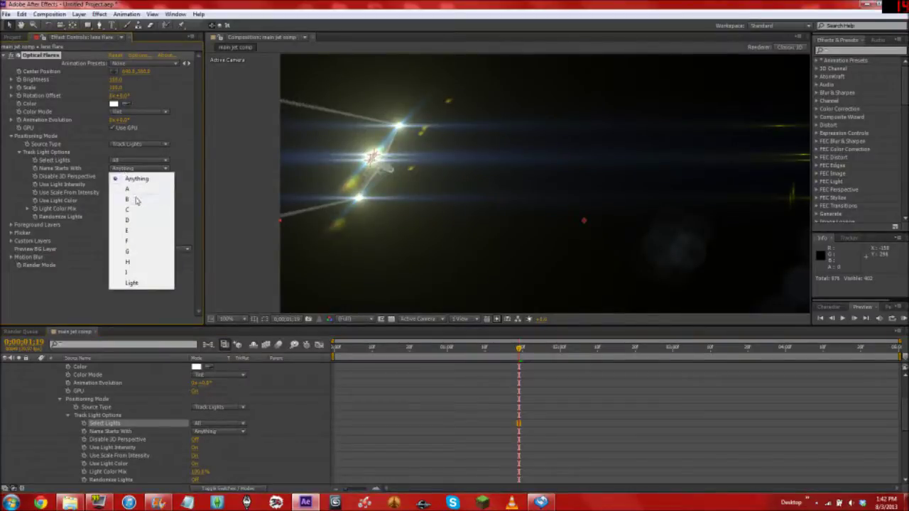
left_click(133, 283)
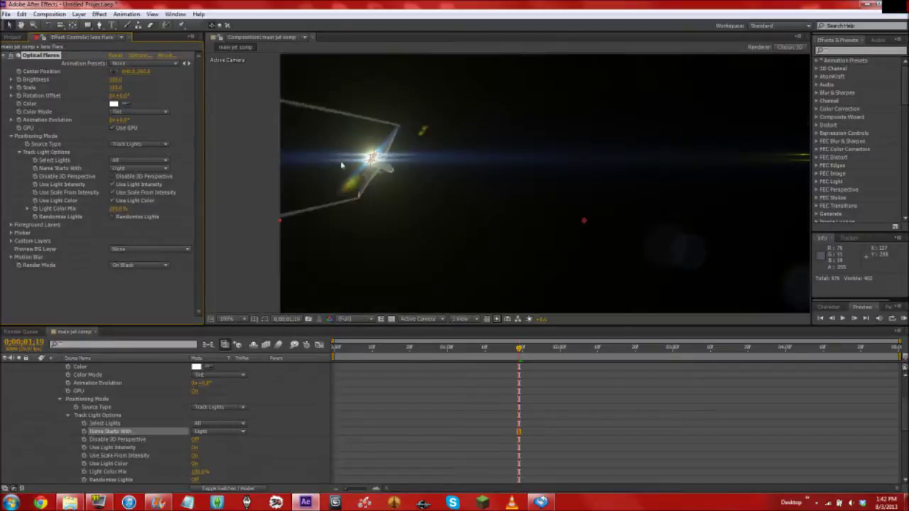
Hide the Light 1 and Light 2 layers so that they no longer illuminate the jet.
scroll(96, 403, "up", 3)
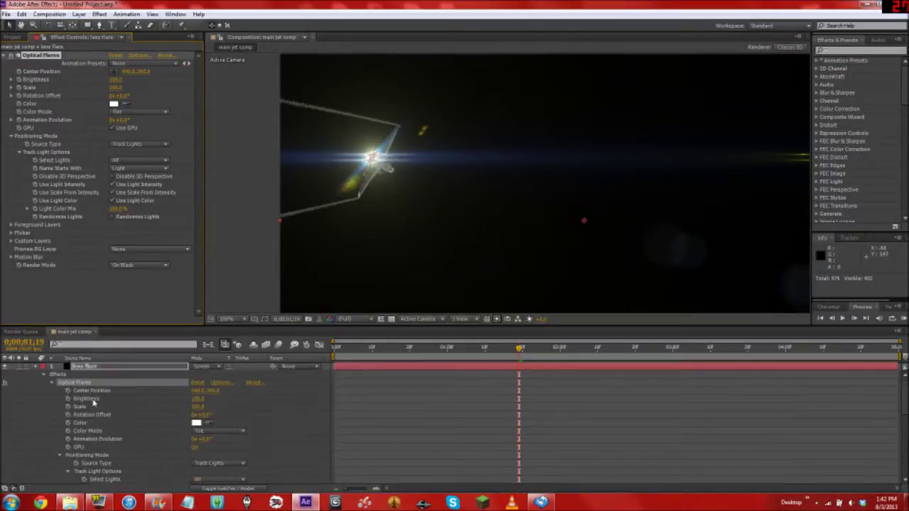
scroll(40, 383, "down", 5)
scroll(40, 383, "down", 3)
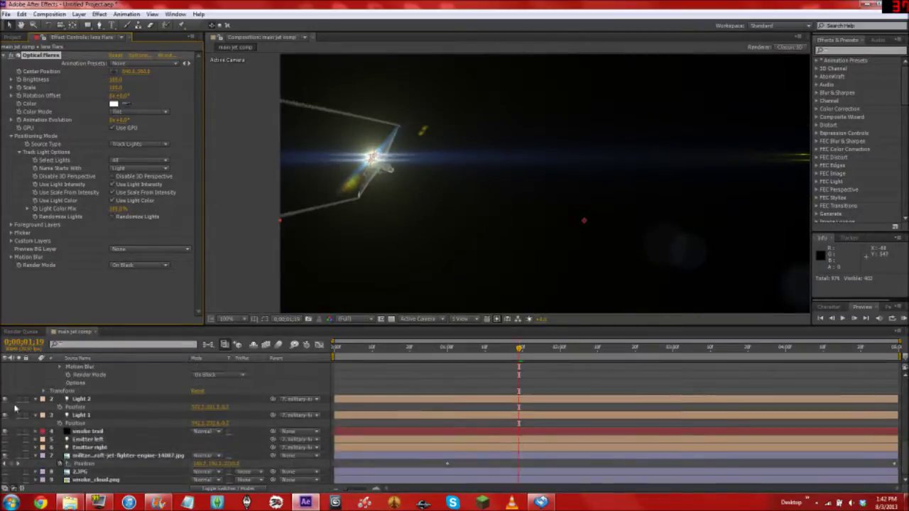
left_click(6, 417)
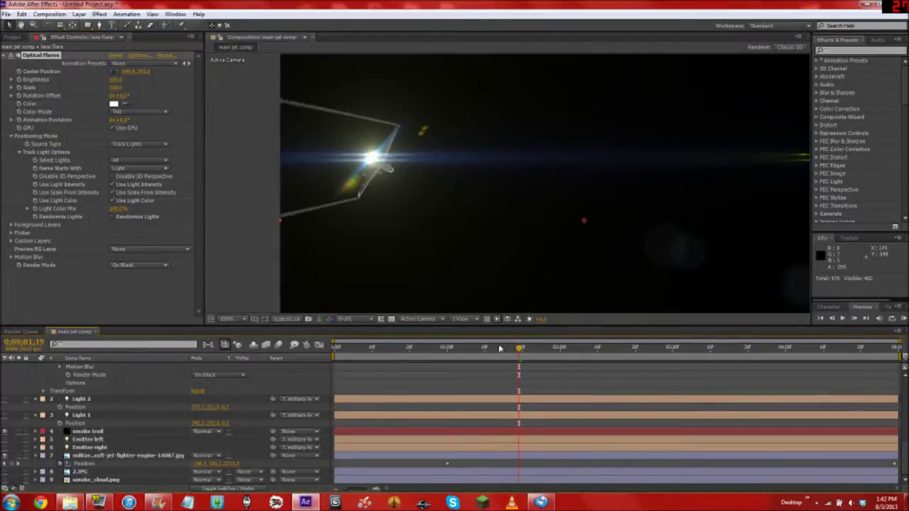
Show the 2.JPG background layer again and check the flare on the jet at 0;00;01;18.
left_click(6, 481)
left_click(5, 481)
left_click(5, 472)
mouse_move(519, 348)
left_mouse_down()
mouse_move(629, 349)
mouse_move(515, 349)
left_mouse_up()
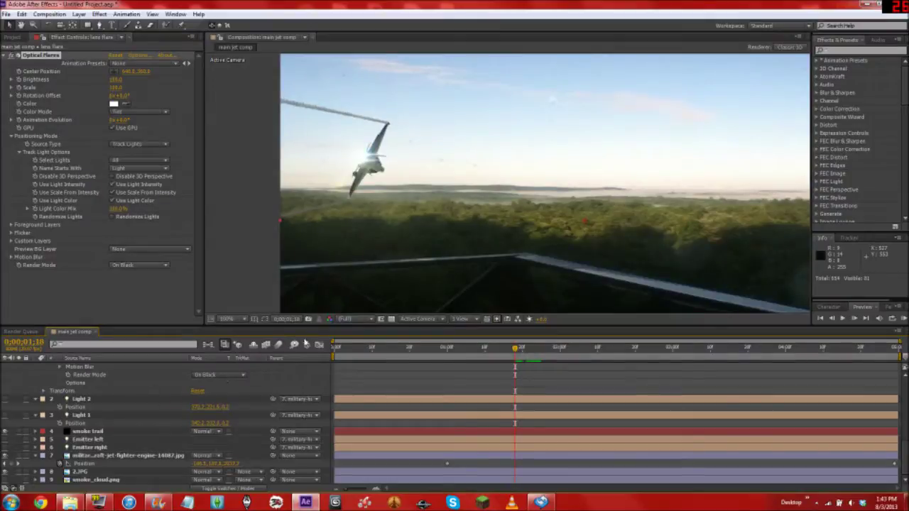
Collapse the expanded properties of the lens flare, Light 1, Light 2 and jet image layers in the timeline.
scroll(80, 375, "up", 6)
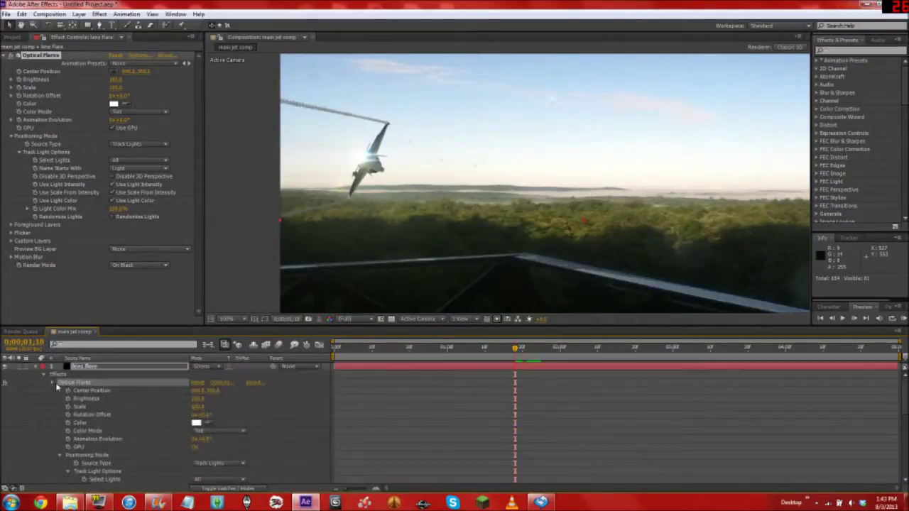
left_click(36, 367)
left_click(36, 375)
left_click(35, 383)
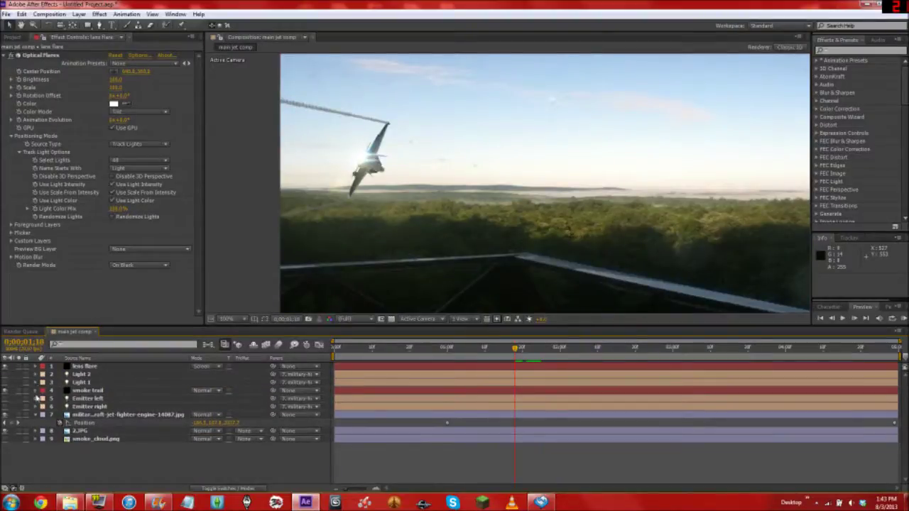
left_click(36, 415)
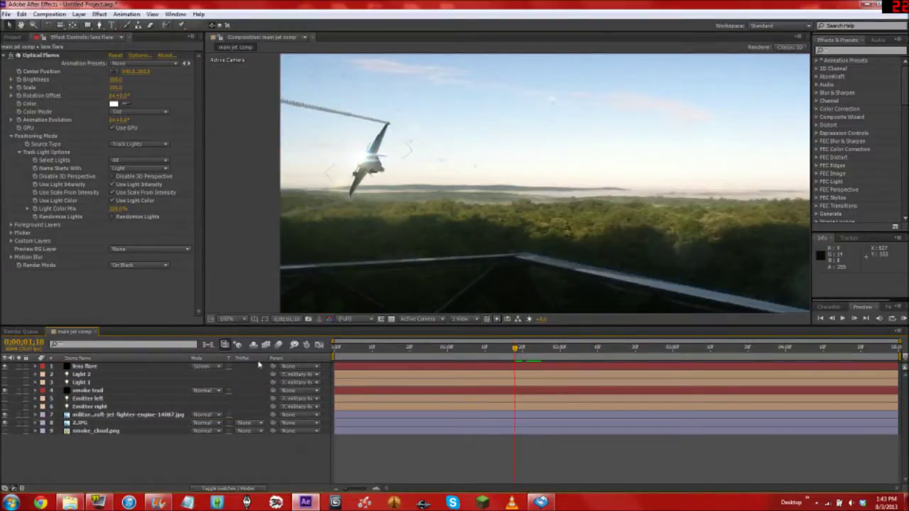
Enable motion blur for the composition and preview the jet's flight up to 0;00;03;07.
left_click(242, 488)
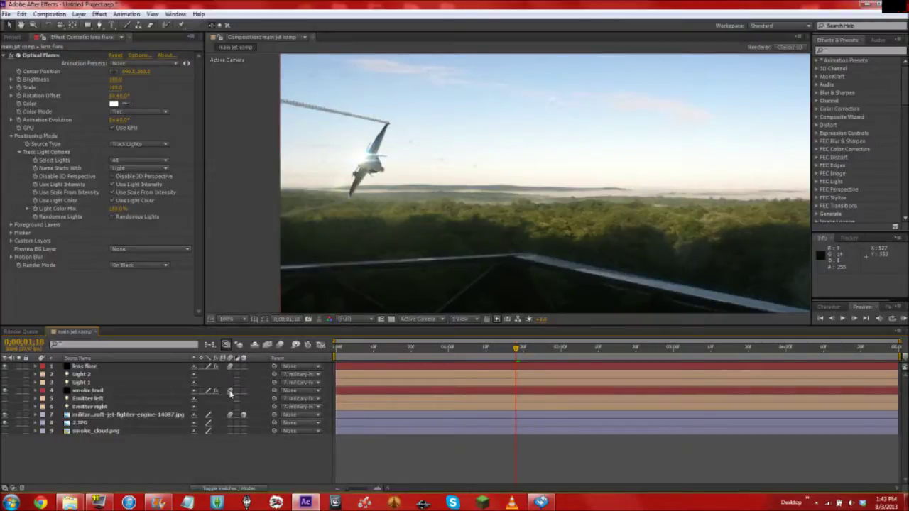
left_click(280, 344)
left_click_drag(531, 349, 699, 342)
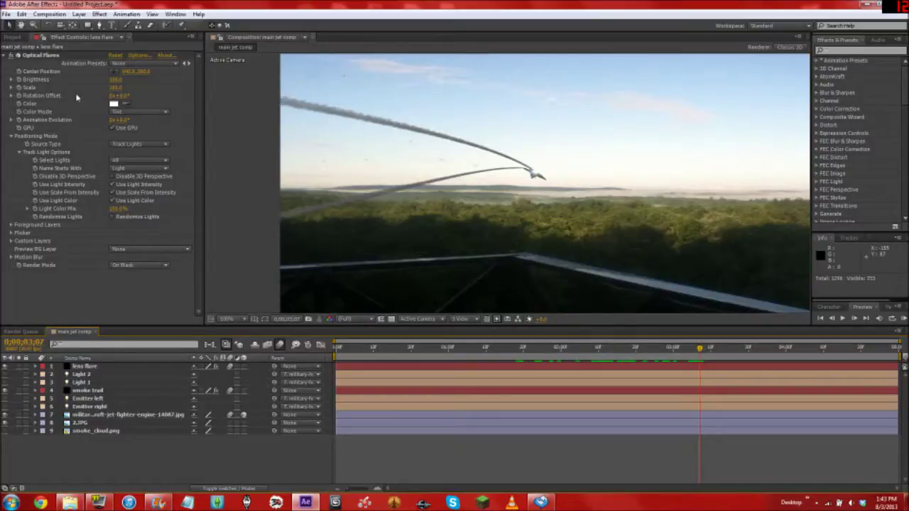
Raise Wind X strongly in the Air physics settings of the smoke trail's Particular effect.
left_click(89, 391)
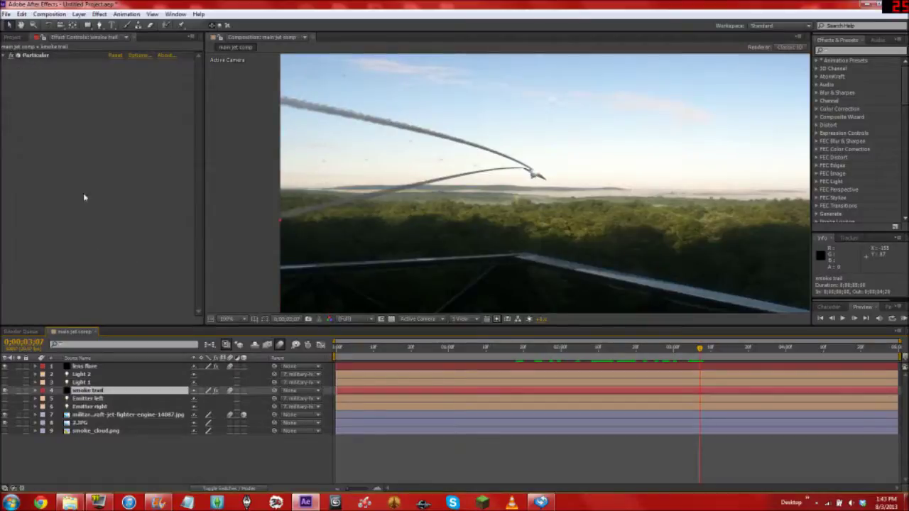
left_click(3, 57)
scroll(49, 202, "down", 5)
scroll(49, 202, "down", 8)
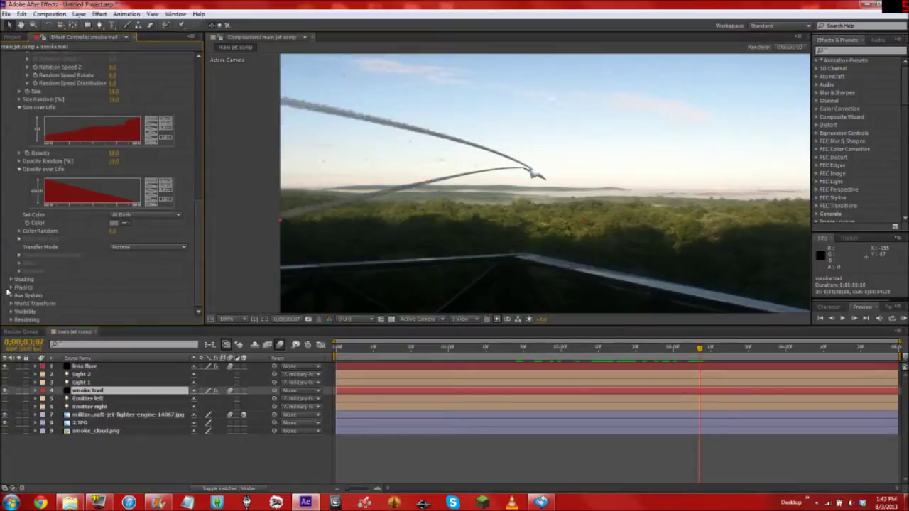
left_click(10, 287)
scroll(141, 273, "down", 3)
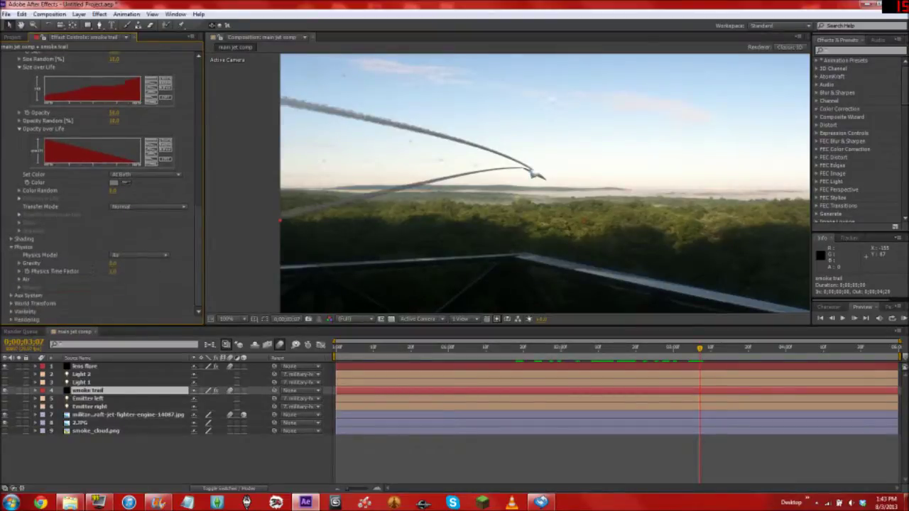
left_click(20, 281)
scroll(28, 277, "down", 3)
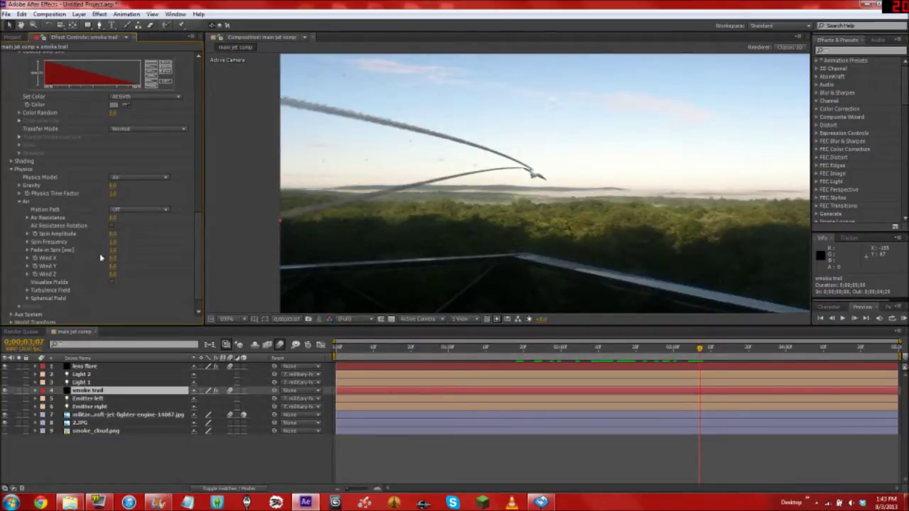
left_click_drag(113, 258, 190, 258)
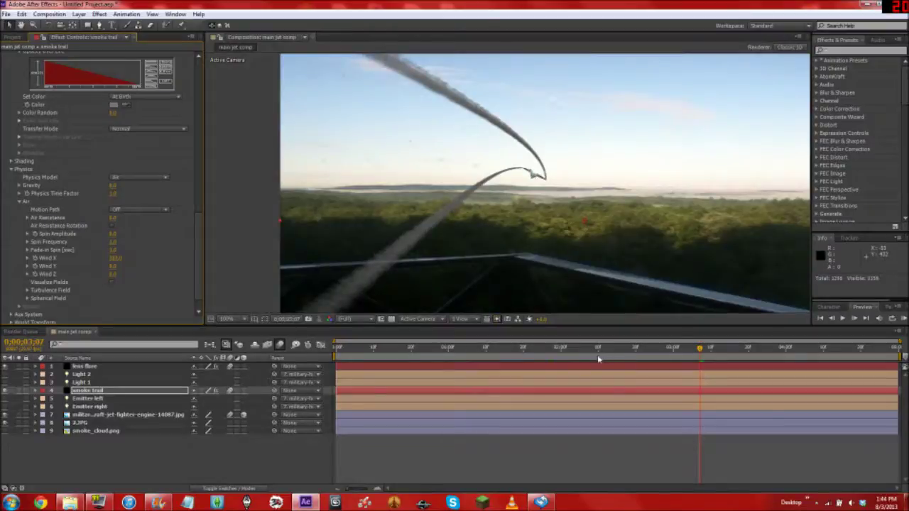
Lower the smoke trail's Wind X to about 71, checking the trail's drift at several frames.
left_click_drag(559, 349, 594, 330)
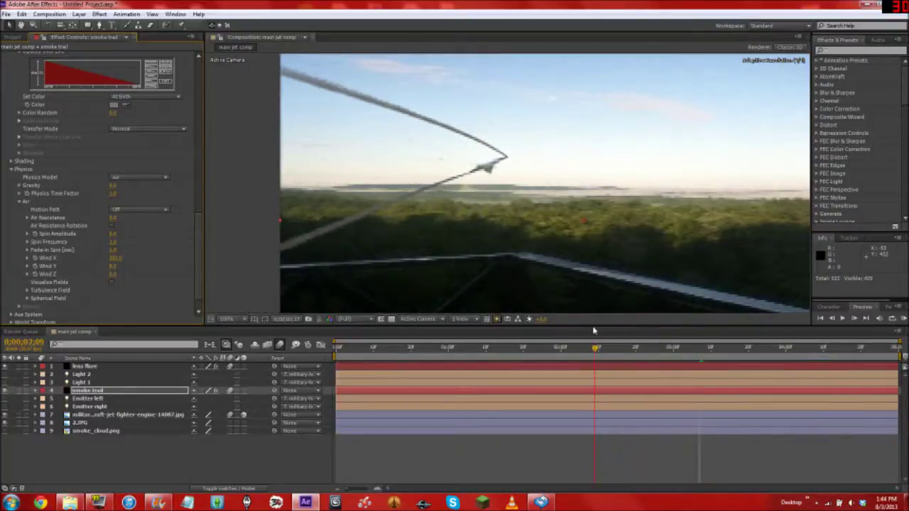
left_click_drag(115, 258, 76, 258)
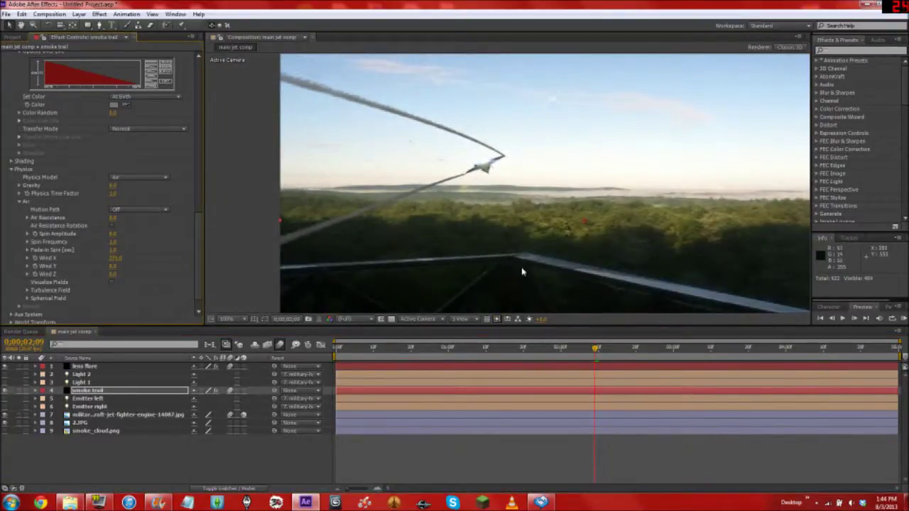
left_click_drag(115, 258, 2, 259)
left_click_drag(452, 348, 532, 351)
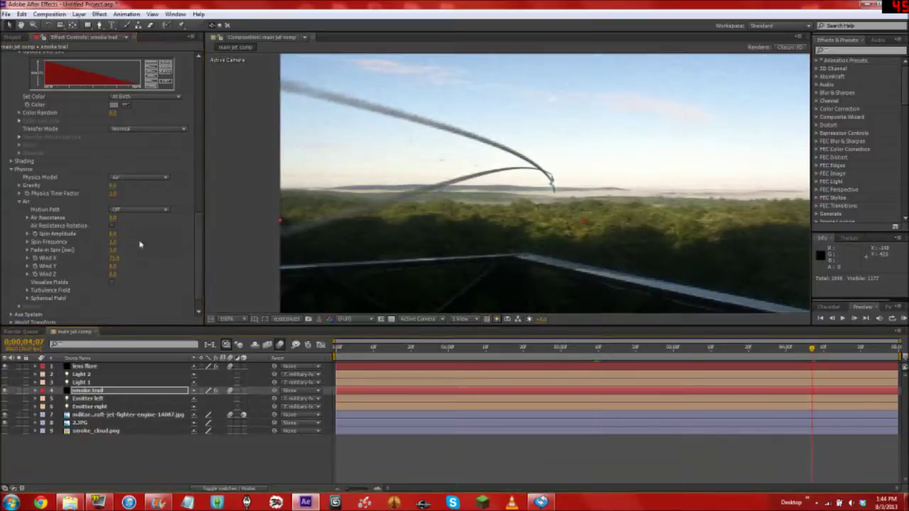
Set the smoke particles' Size over Life to a linear rising ramp and increase their Size to just over 100.
left_click_drag(200, 227, 210, 155)
scroll(132, 219, "up", 1)
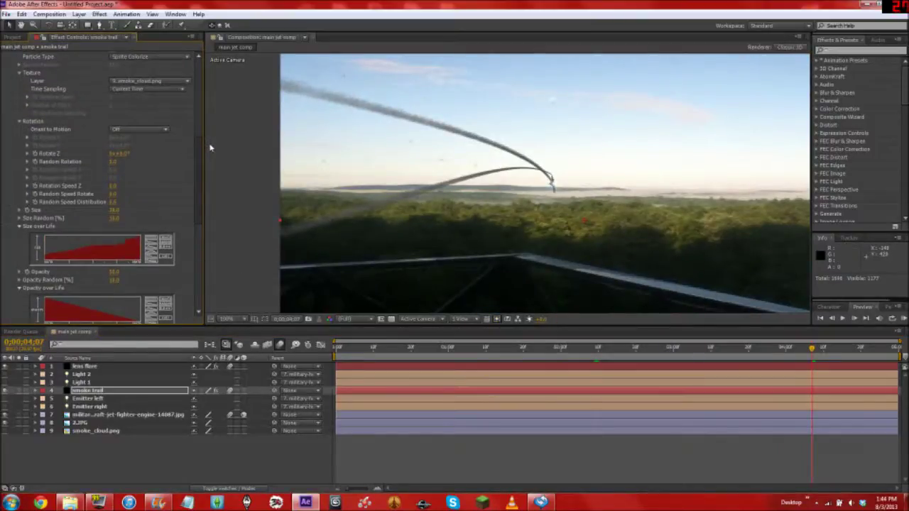
left_click(154, 247)
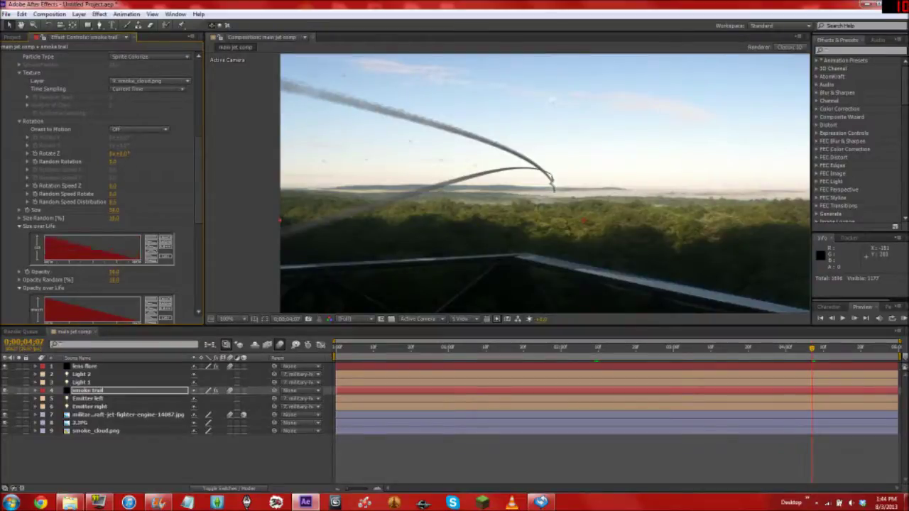
left_click(164, 249)
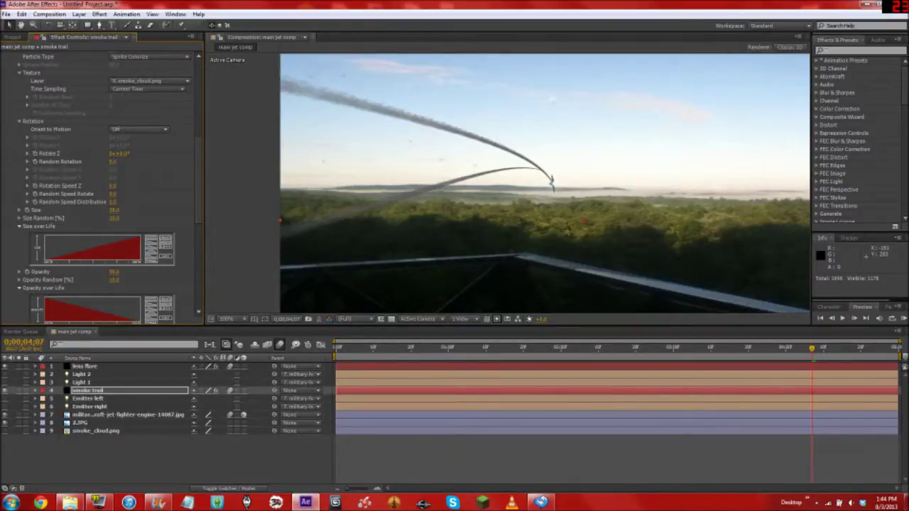
left_click_drag(114, 210, 150, 210)
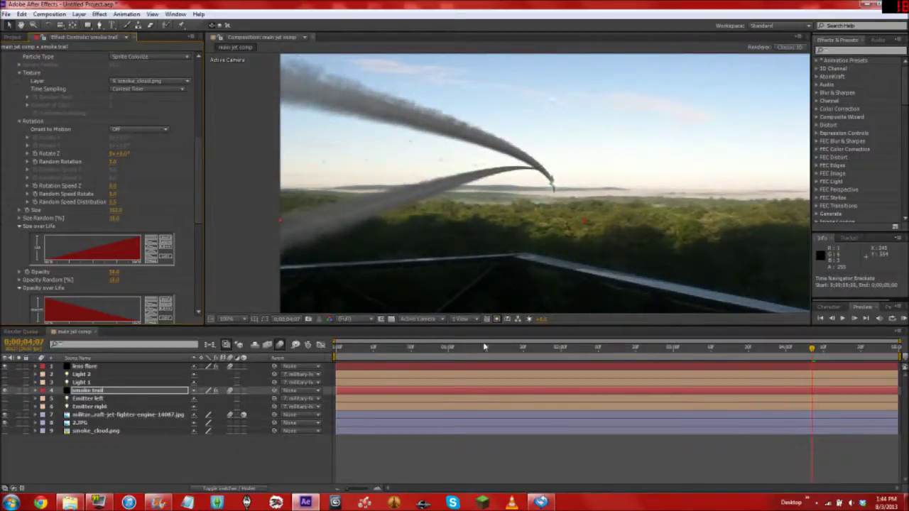
Review the widening smoke trail up to 0;00;04;27 and play back the composition.
left_click(433, 348)
left_click_drag(433, 348, 887, 362)
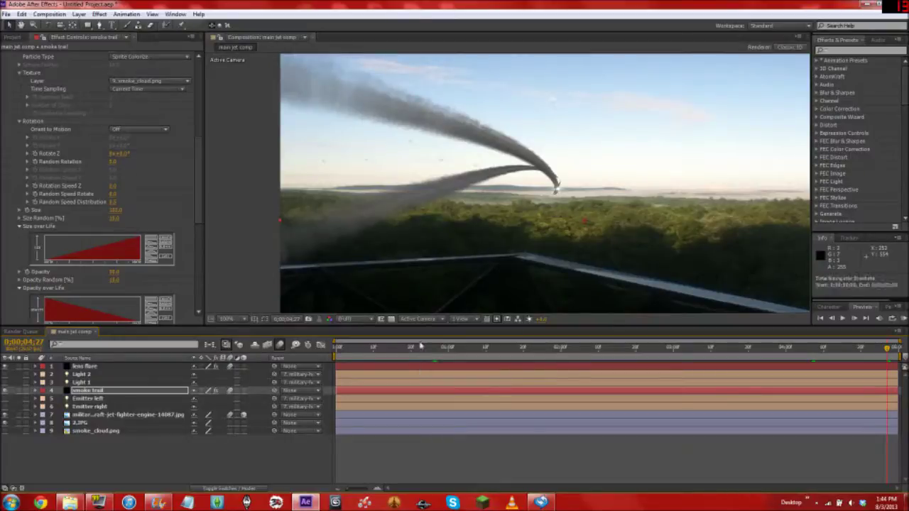
key("space")
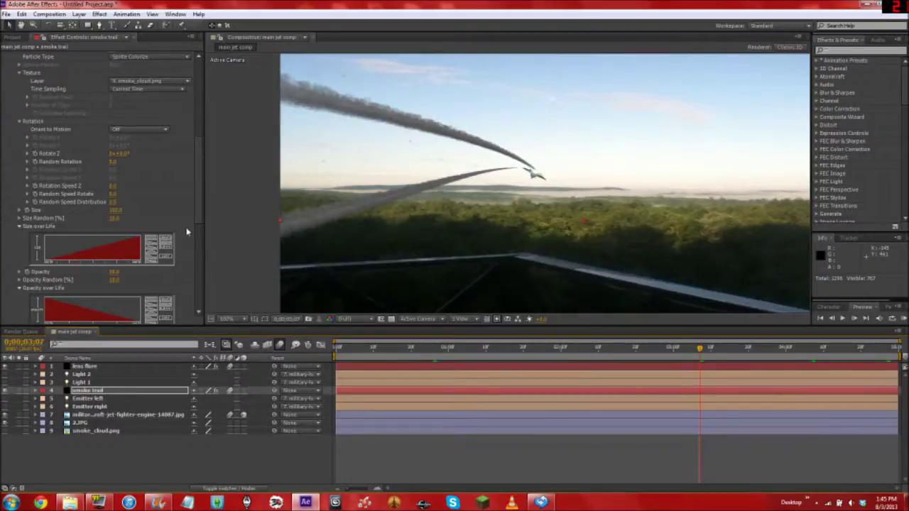
Collapse the smoke trail's Particular effect settings and deselect the layer.
scroll(199, 231, "down", 1)
scroll(198, 231, "down", 2)
scroll(199, 231, "up", 15)
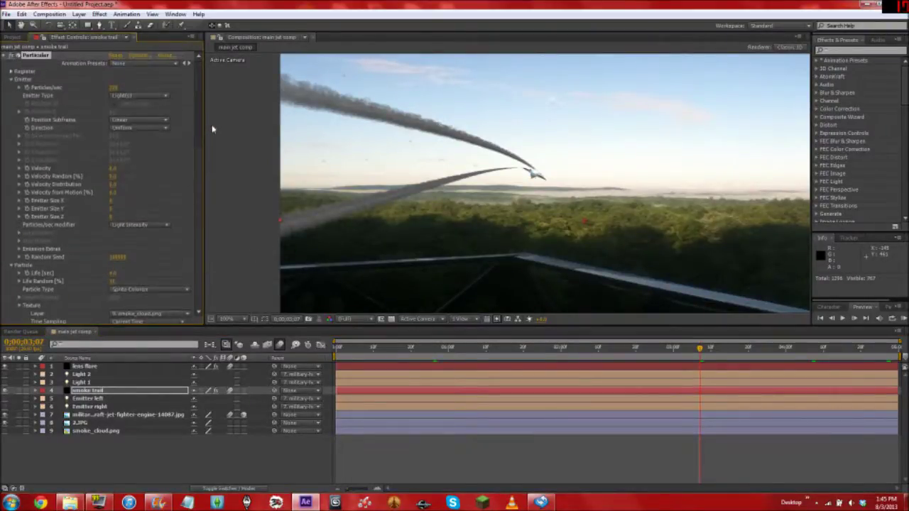
left_click(10, 56)
left_click(91, 450)
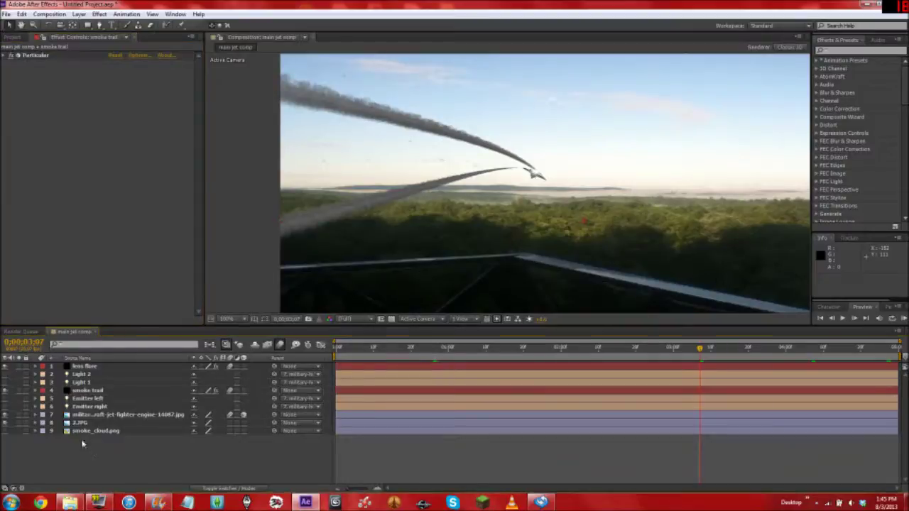
Set Name Starts With to Anything in the Track Light Options of the lens flare layer's Optical Flares effect.
left_click(85, 366)
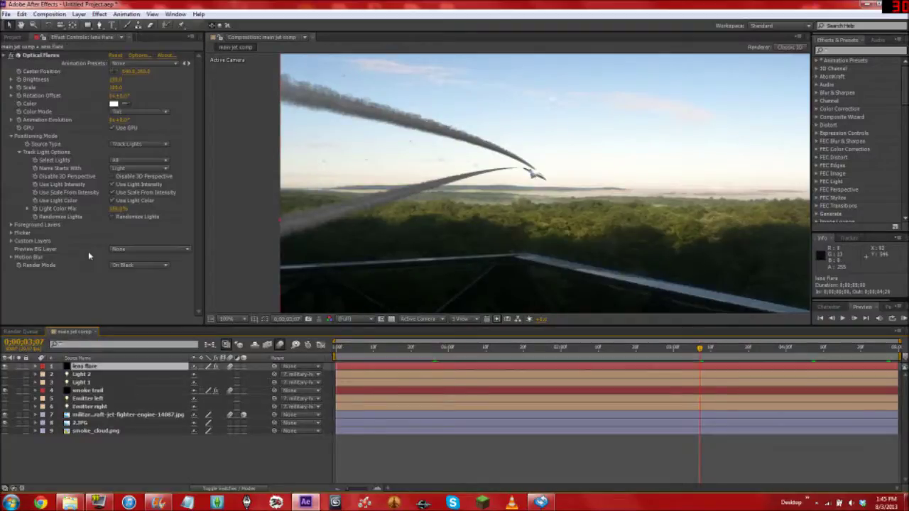
left_click(125, 163)
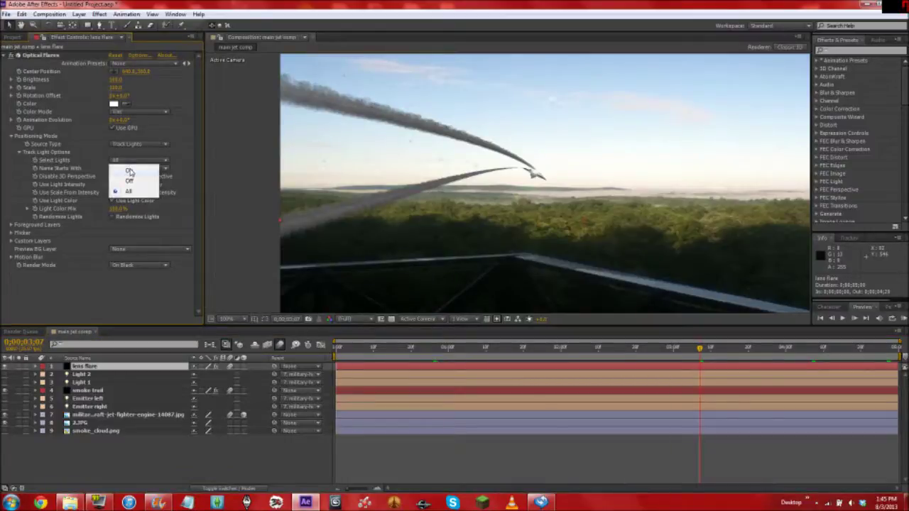
left_click(60, 297)
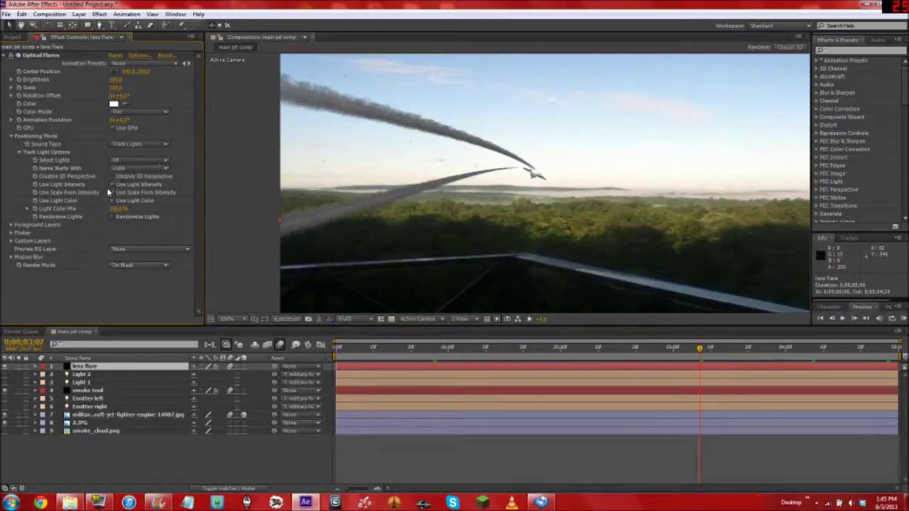
left_click(119, 167)
left_click(125, 178)
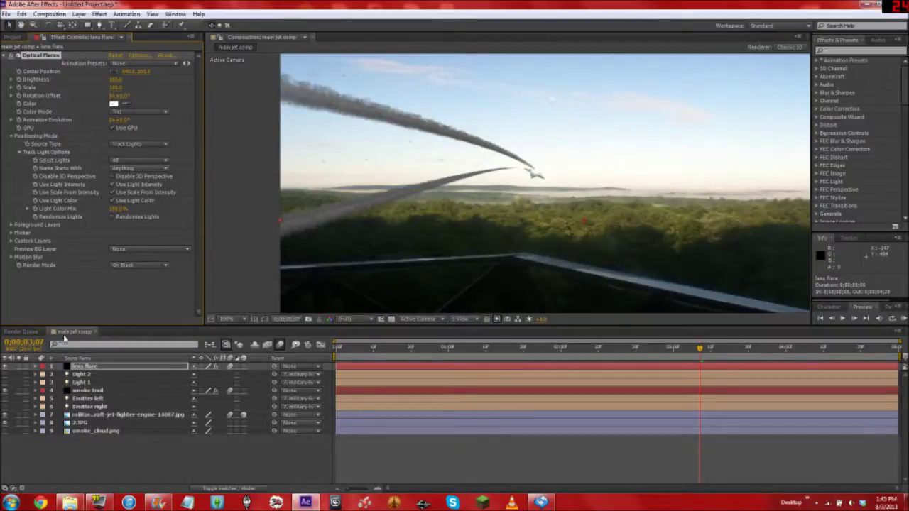
left_click(86, 455)
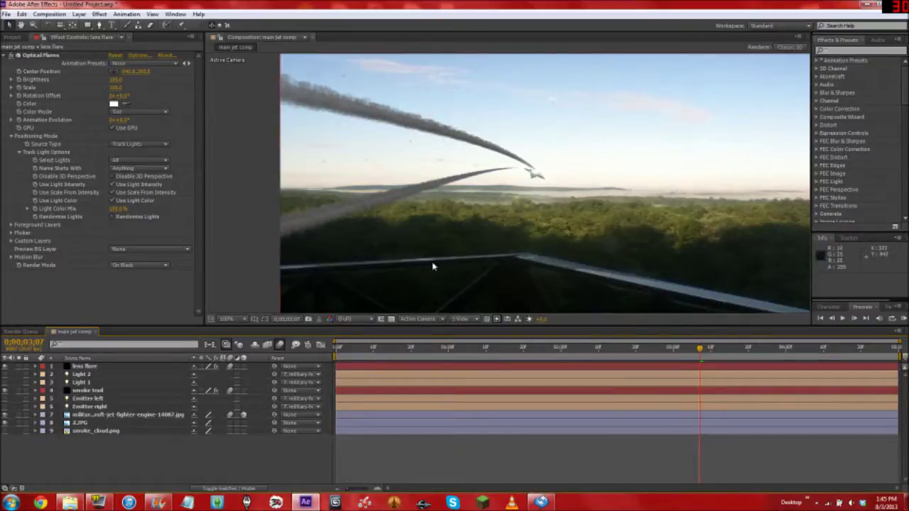
Duplicate the 2.JPG background layer and go to the first frame with the Pen tool active, zoomed in for masking.
left_click(85, 423)
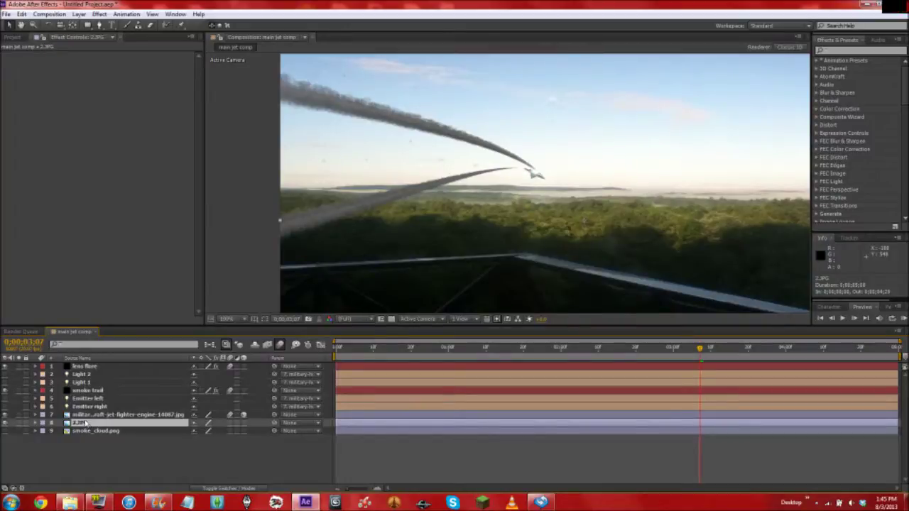
key("ctrl+d")
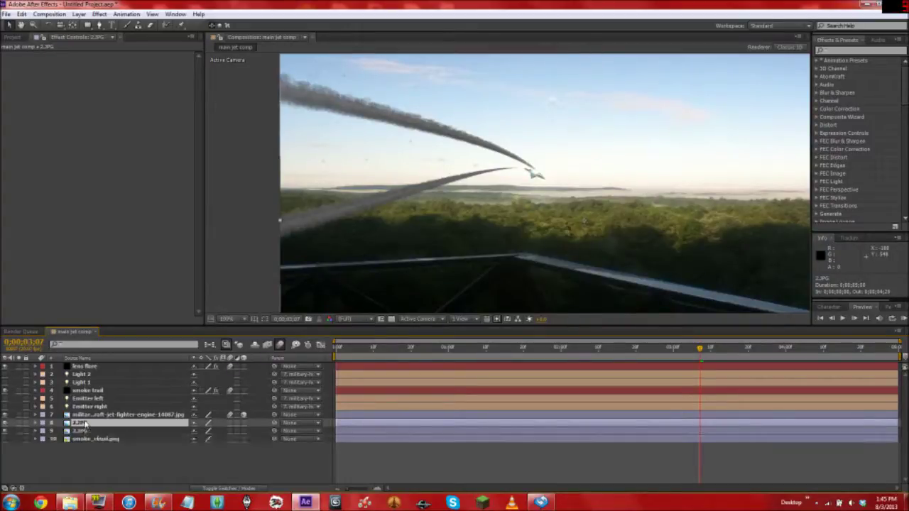
left_click(100, 26)
scroll(315, 205, "up", 1)
left_click_drag(314, 206, 590, 106)
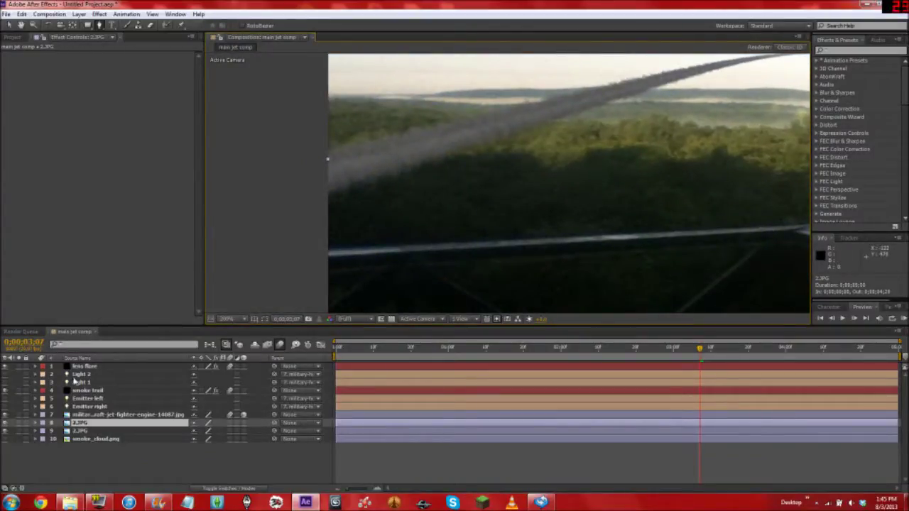
left_click_drag(357, 350, 336, 348)
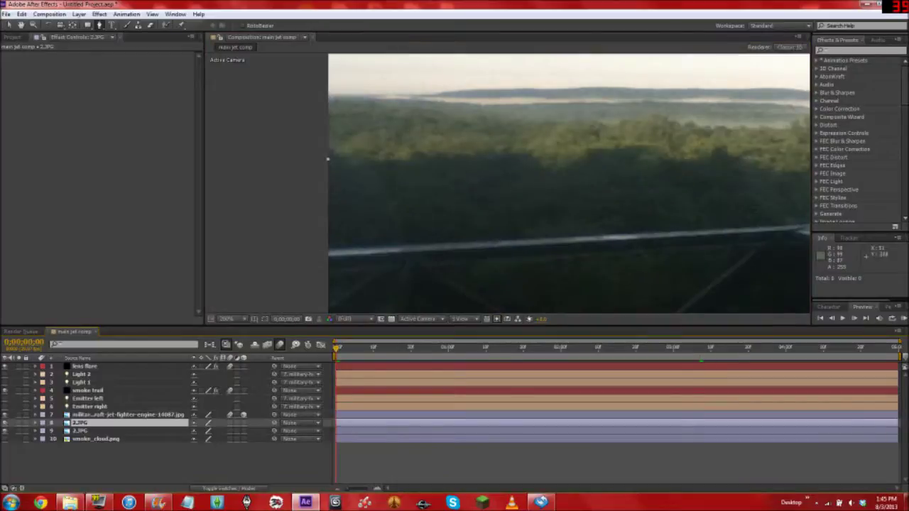
Trace a mask path on the upper 2.JPG layer along the boundary between sunlit and shadowed trees, from the left image edge past the right edge.
left_click_drag(328, 159, 277, 161)
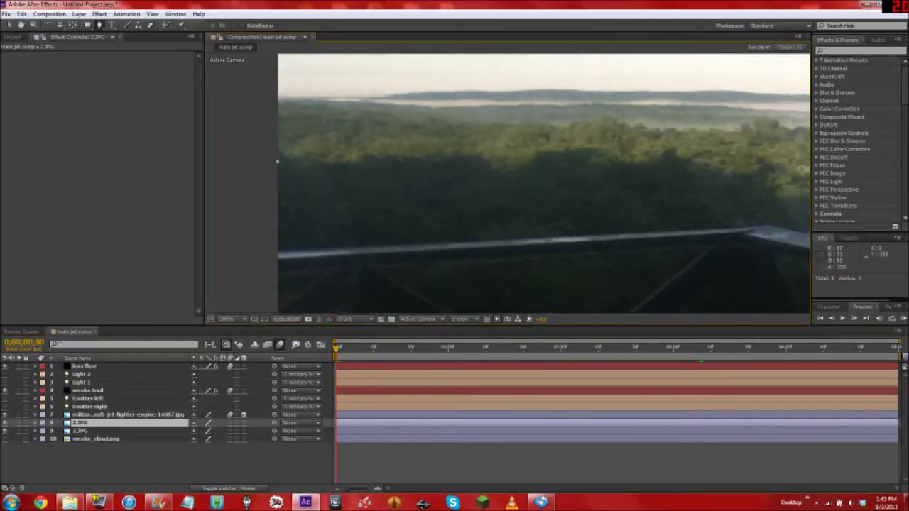
left_click(278, 154)
left_click(311, 160)
left_click(354, 163)
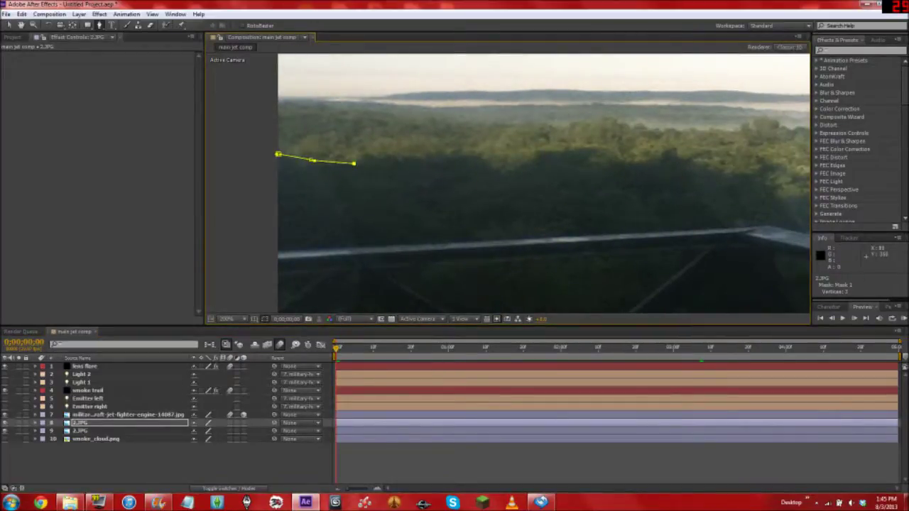
left_click(383, 157)
left_click(424, 159)
left_click(480, 155)
left_click(508, 171)
left_click(535, 158)
left_click(556, 151)
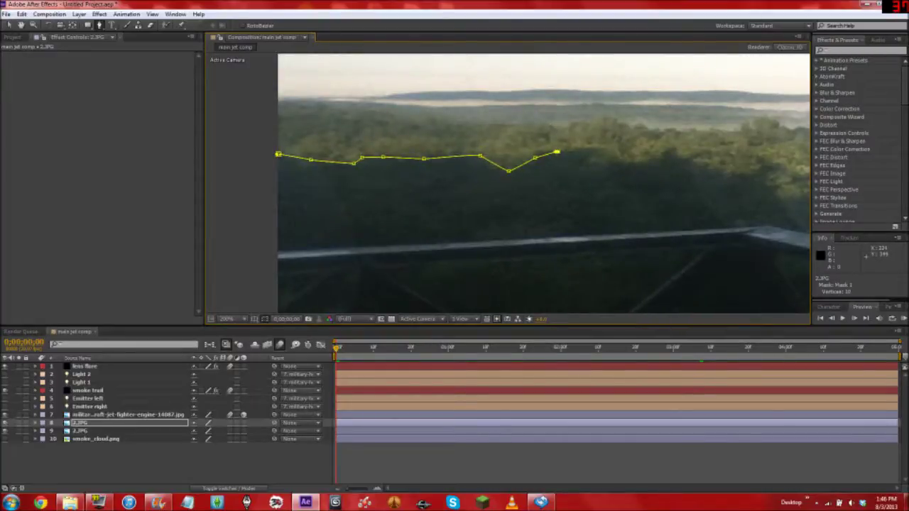
left_click(585, 150)
left_click(654, 162)
left_click_drag(655, 162, 471, 179)
left_click(482, 167)
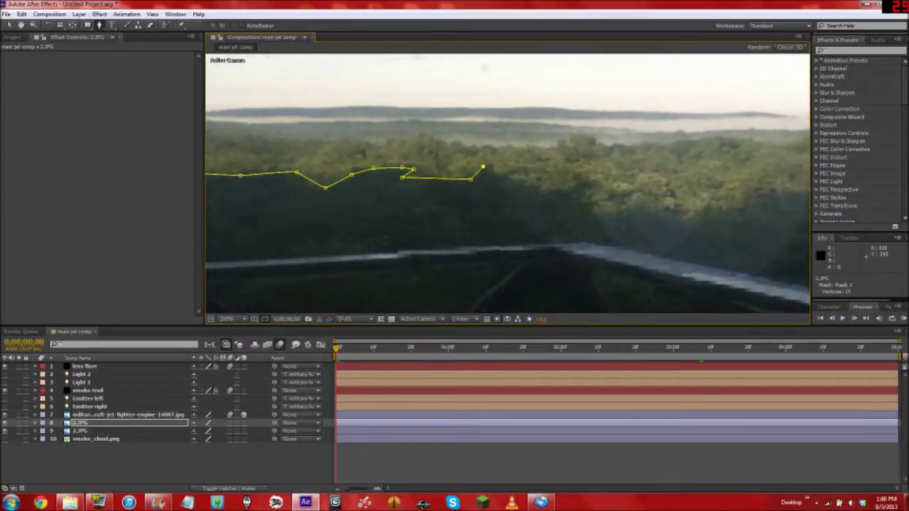
left_click(495, 172)
left_click(514, 180)
left_click(537, 189)
left_click(562, 194)
left_click(578, 182)
left_click(598, 181)
left_click(583, 200)
left_click(597, 205)
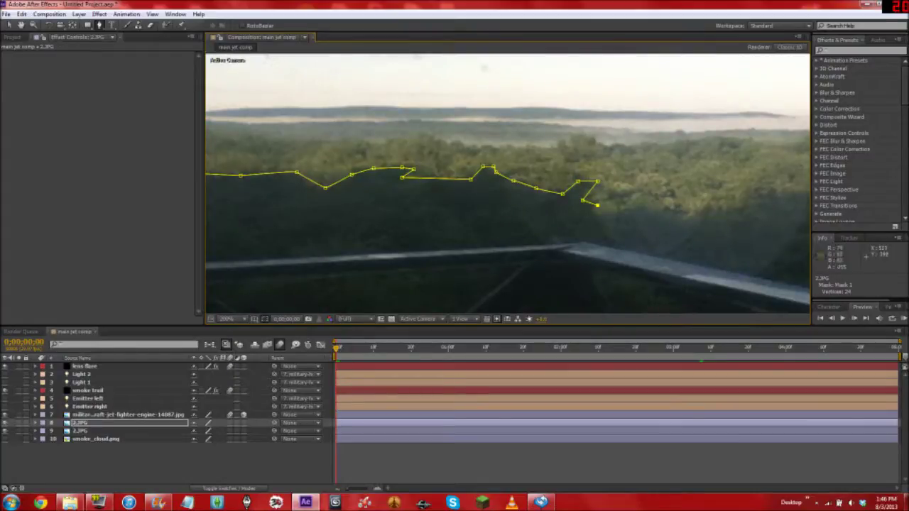
left_click(609, 213)
left_click(633, 208)
left_click_drag(632, 208, 416, 202)
left_click(446, 205)
left_click(473, 213)
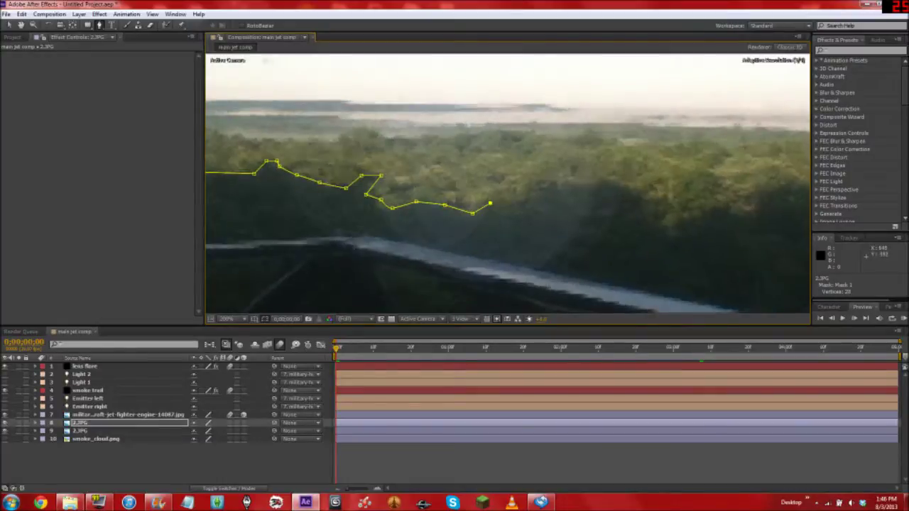
left_click(525, 202)
left_click(536, 181)
left_click(582, 185)
left_click(633, 189)
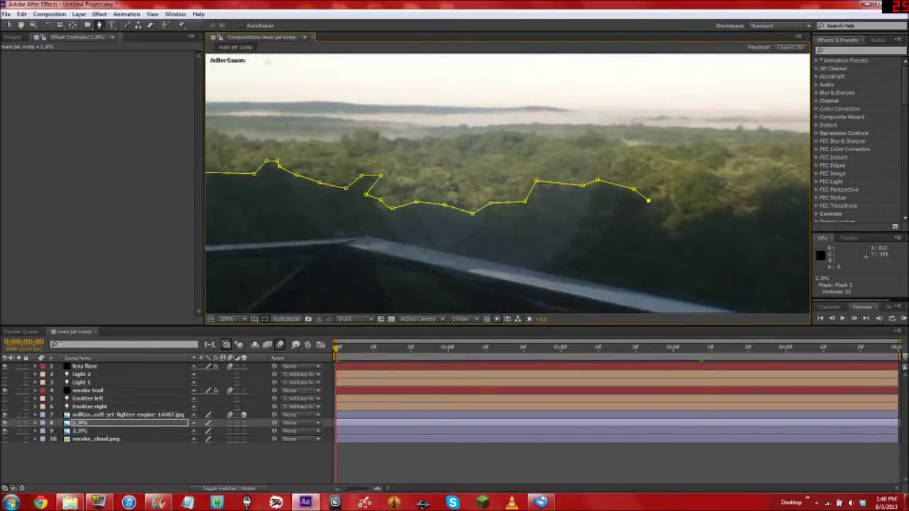
left_click(669, 228)
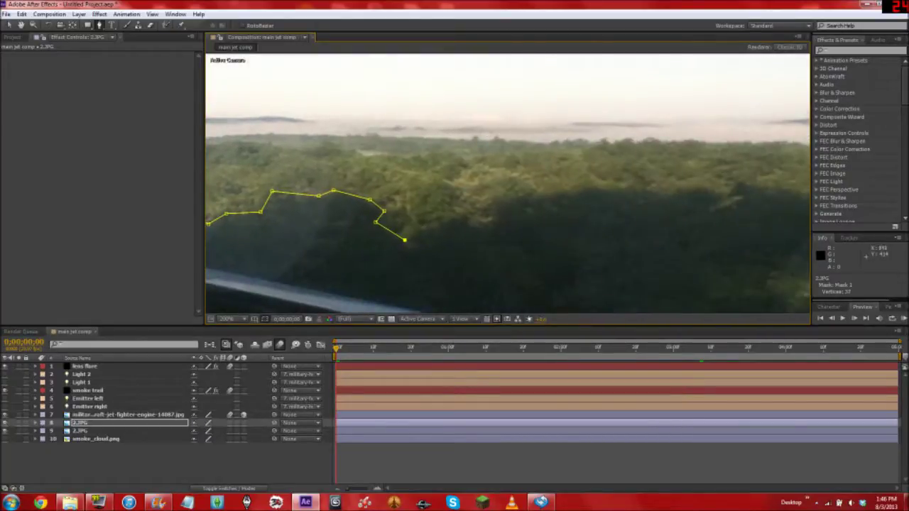
left_click(463, 218)
left_click(488, 225)
left_click(494, 203)
left_click(532, 199)
left_click(562, 193)
left_click(588, 189)
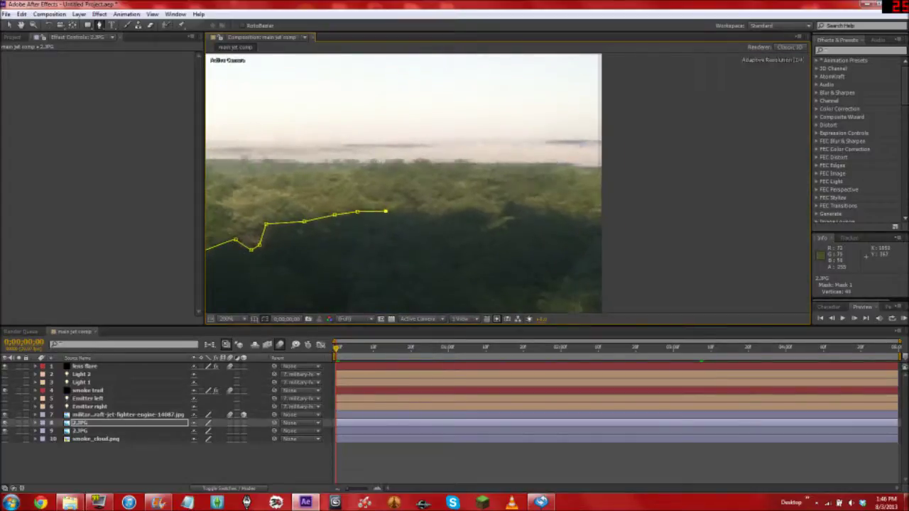
left_click(432, 215)
left_click(468, 210)
left_click(497, 215)
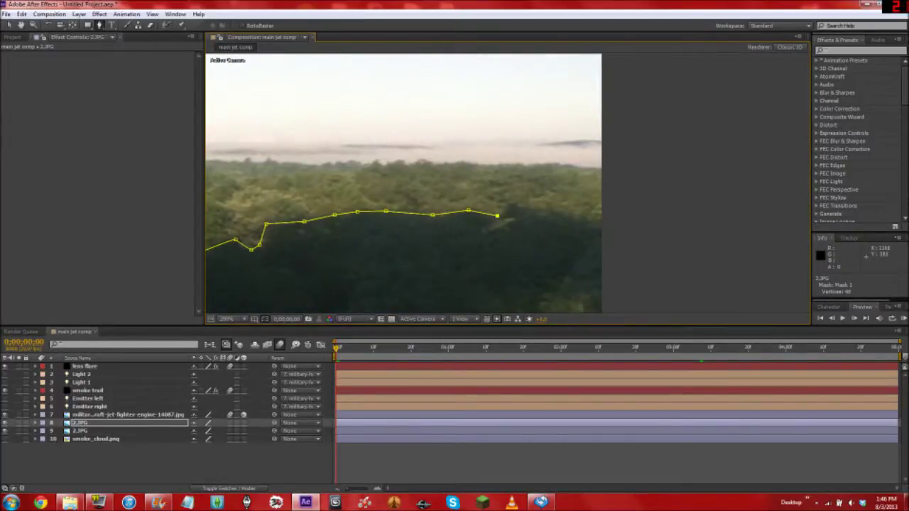
left_click(513, 206)
left_click(542, 212)
left_click(577, 218)
left_click(584, 222)
left_click(618, 228)
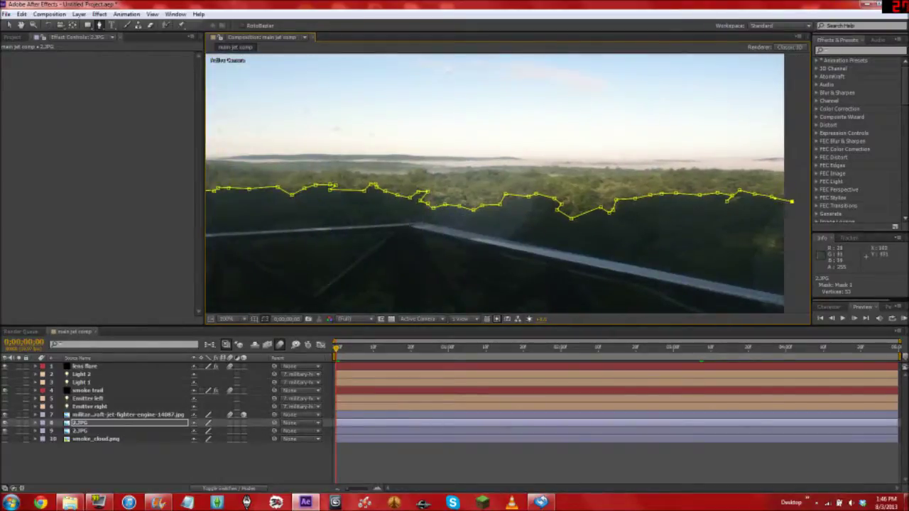
Close the treeline mask around the sky with points placed outside the frame.
left_click(676, 82)
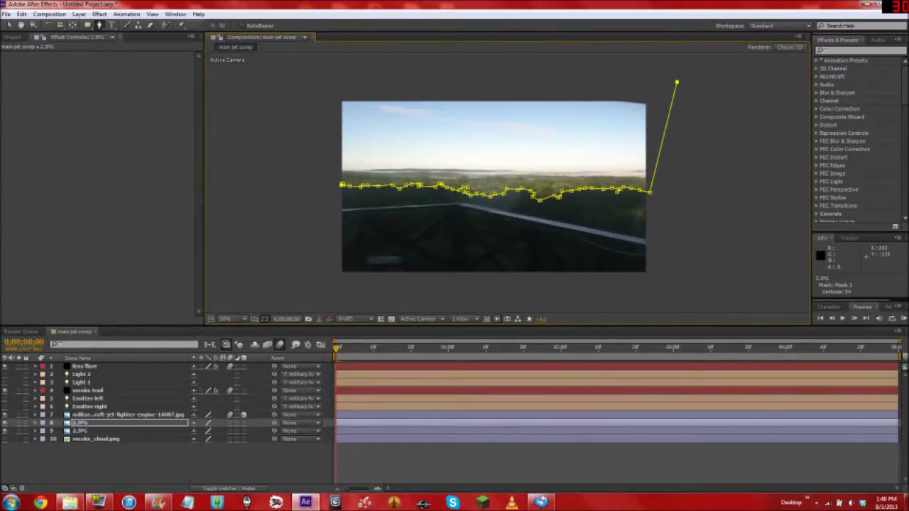
left_click(388, 76)
left_click(303, 78)
left_click(310, 177)
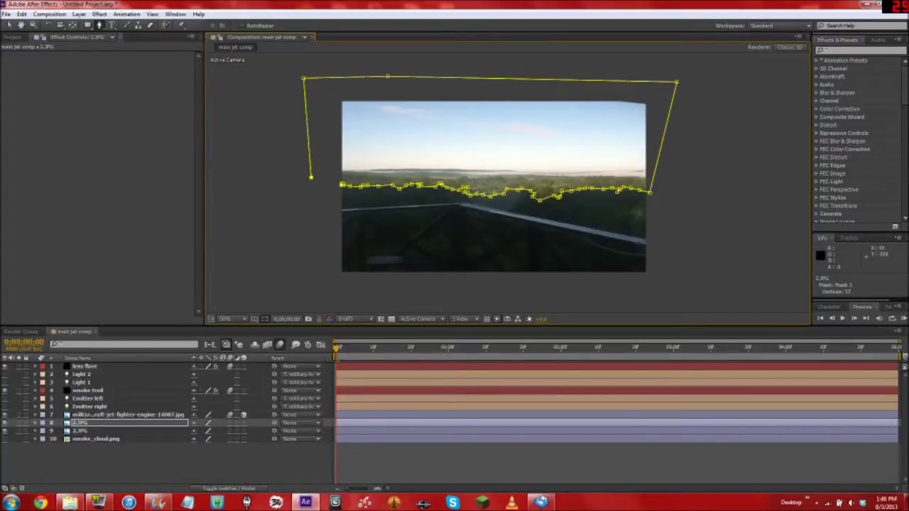
left_click(342, 185)
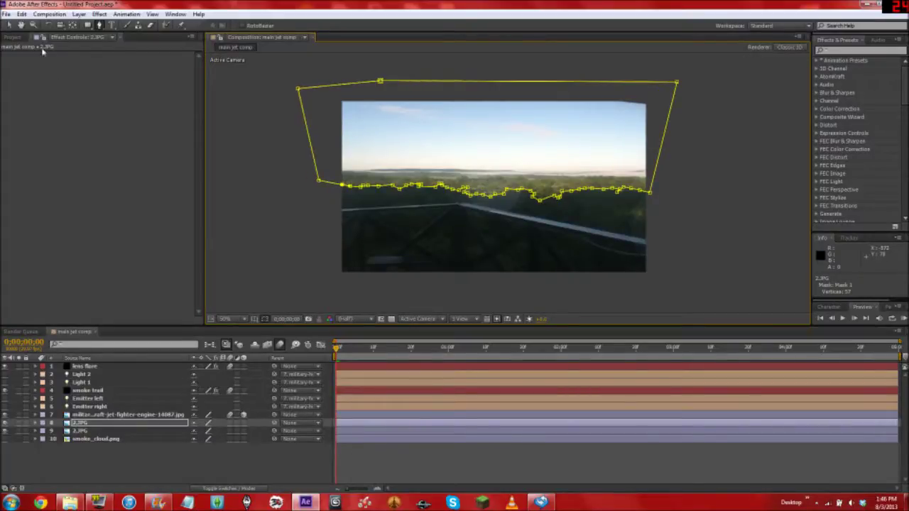
Check the masked 2.JPG copy by toggling the visibility of the original 2.JPG layer beneath it.
left_click(10, 25)
left_click(123, 426)
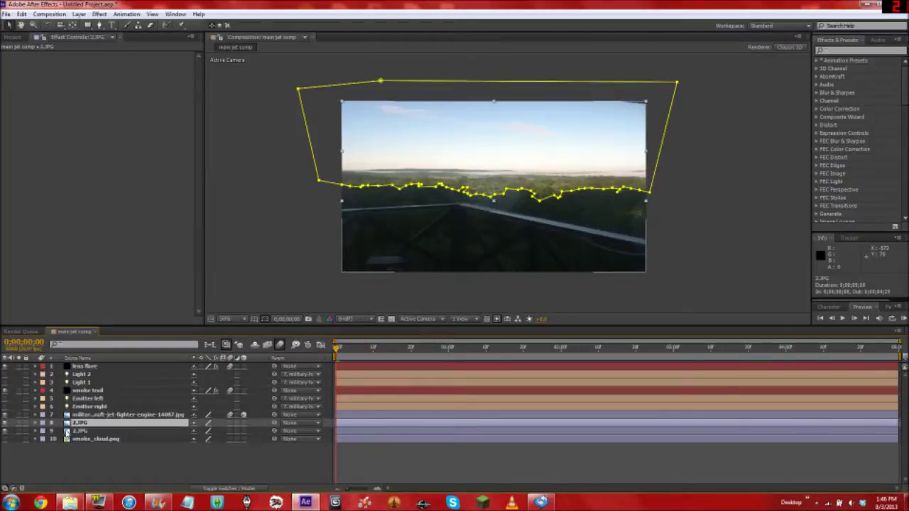
left_click(6, 432)
left_click(5, 431)
left_click(6, 432)
left_click(5, 431)
Add Brightness & Contrast and Curves effects to the masked 2.JPG layer.
right_click(87, 156)
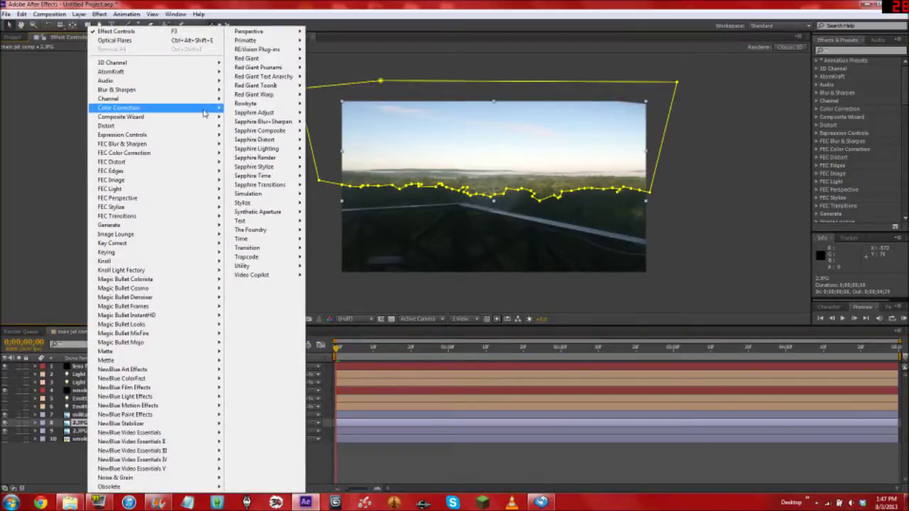
mouse_move(206, 108)
left_click(266, 151)
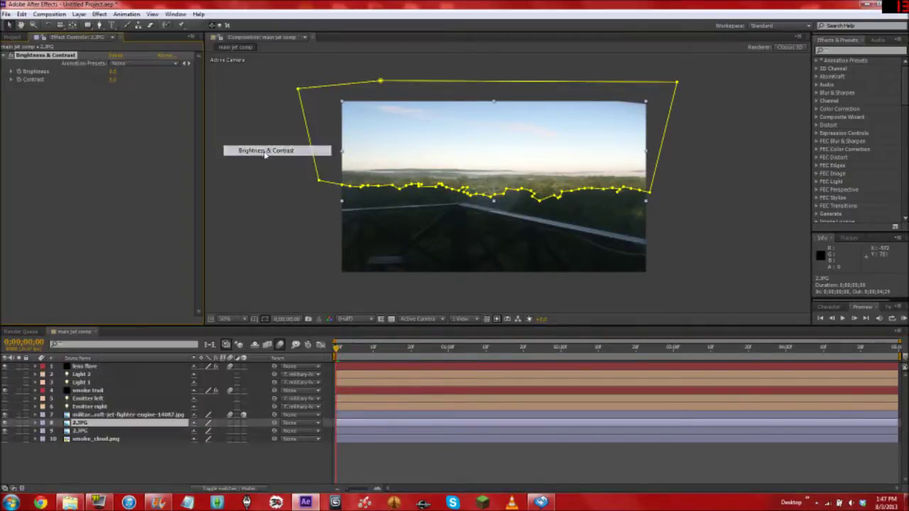
right_click(10, 129)
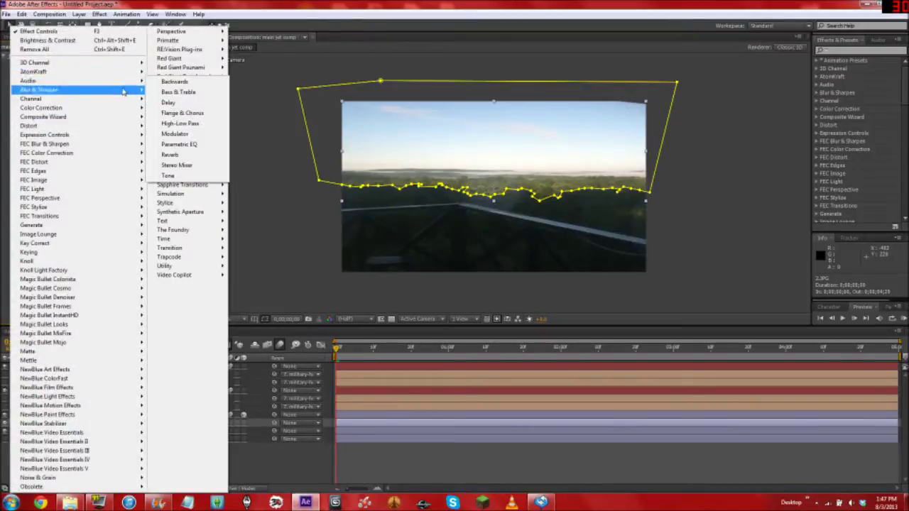
mouse_move(126, 110)
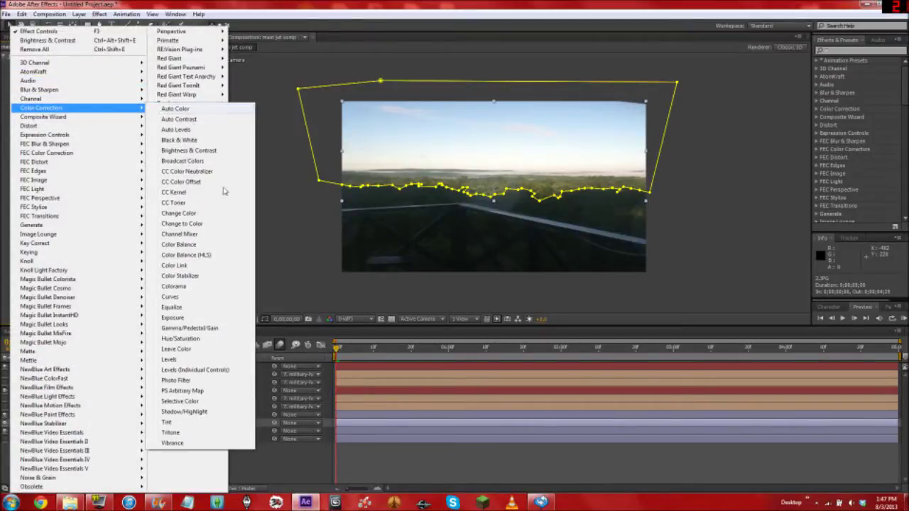
left_click(202, 301)
left_click(117, 235)
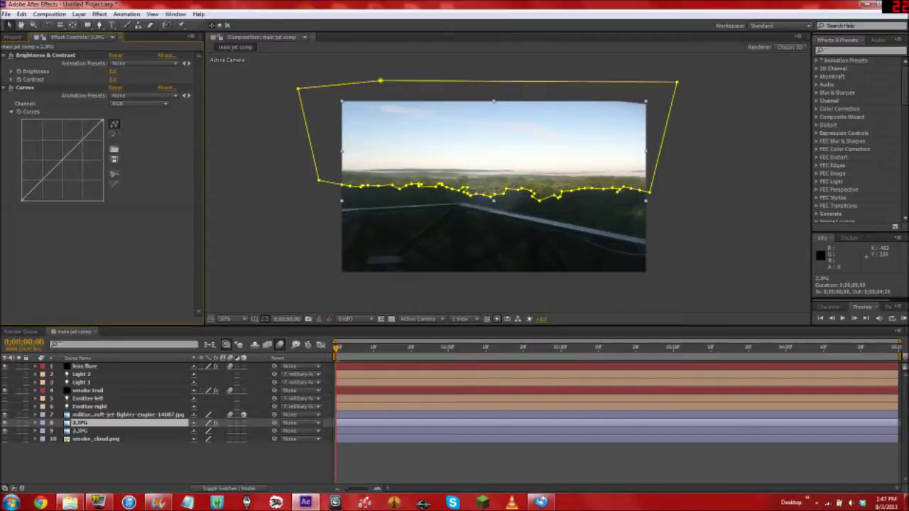
Lower the masked 2.JPG layer's Brightness to about -45 and hide the mask outline in the composition view.
left_click_drag(112, 71, 107, 71)
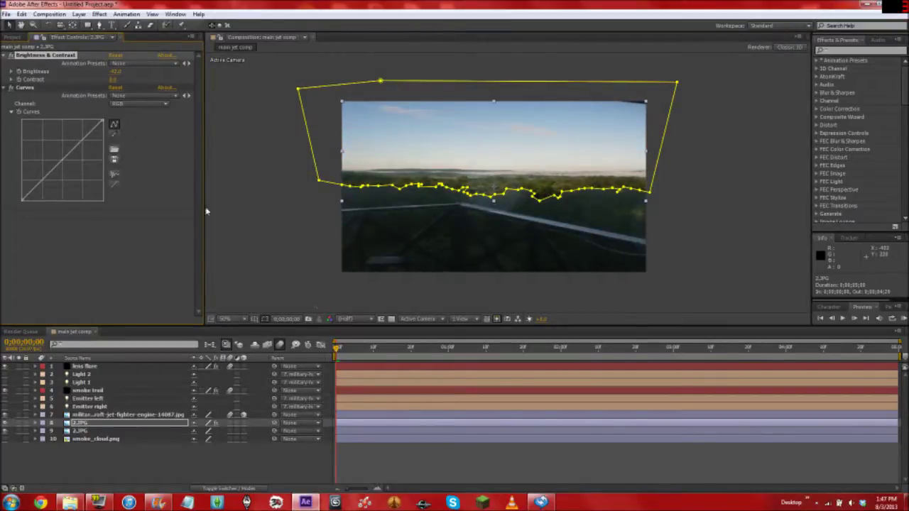
left_click(265, 319)
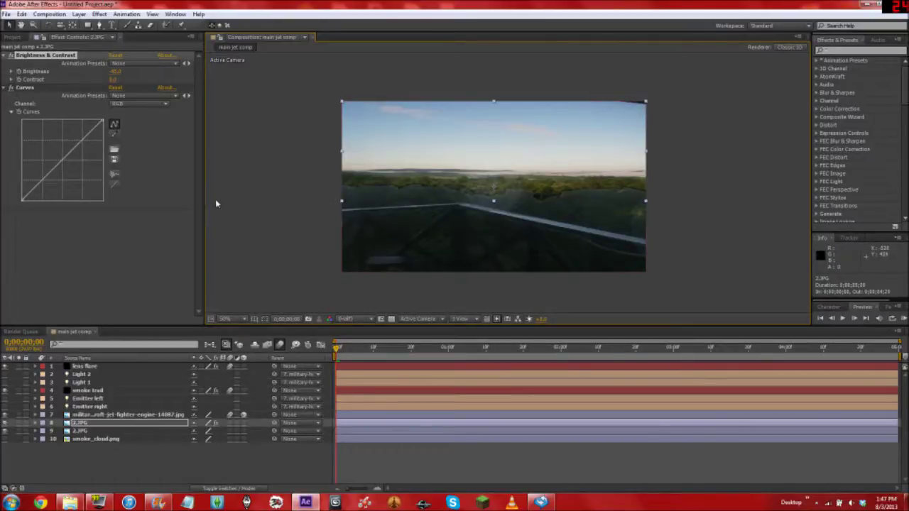
Set the masked 2.JPG layer's Brightness to about -67 and Contrast to about -77, and lift its RGB curve slightly at the middle.
left_click_drag(113, 80, 104, 79)
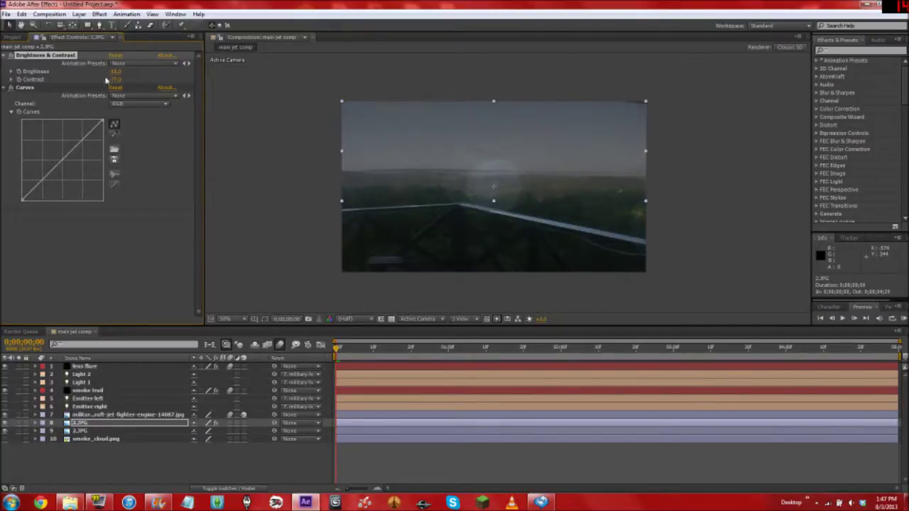
mouse_move(62, 160)
left_mouse_down()
mouse_move(73, 170)
mouse_move(67, 153)
left_mouse_up()
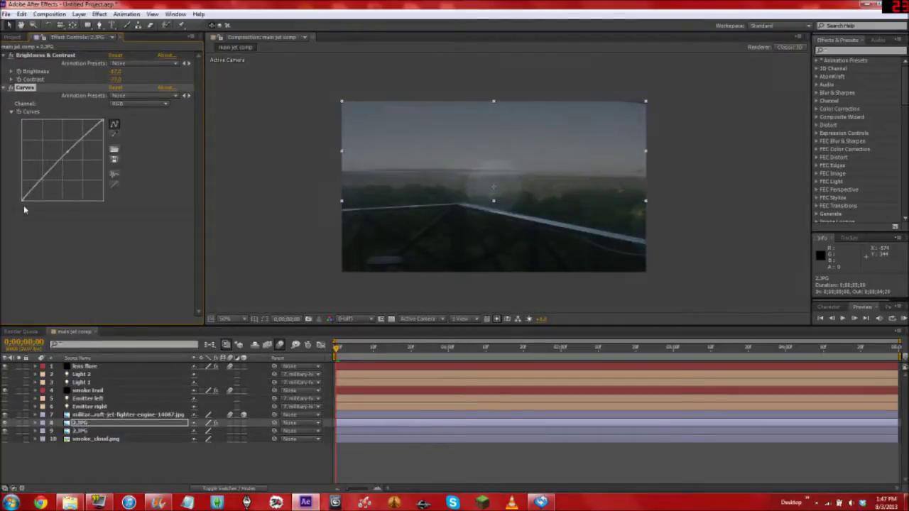
mouse_move(23, 201)
left_mouse_down()
mouse_move(36, 200)
mouse_move(22, 201)
left_mouse_up()
Bend the Curves effect's Red channel strongly upward to tint the masked sky red.
left_click(131, 105)
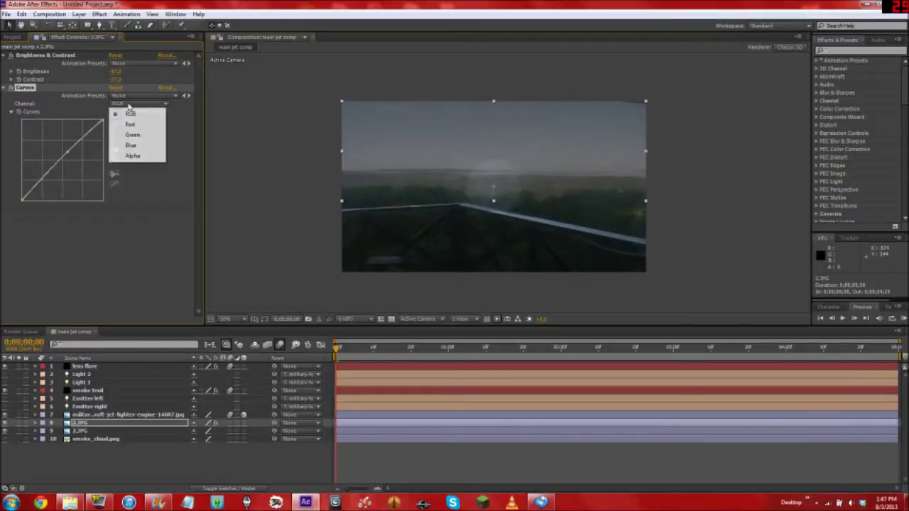
left_click(130, 124)
mouse_move(63, 160)
left_mouse_down()
mouse_move(46, 142)
mouse_move(52, 150)
left_mouse_up()
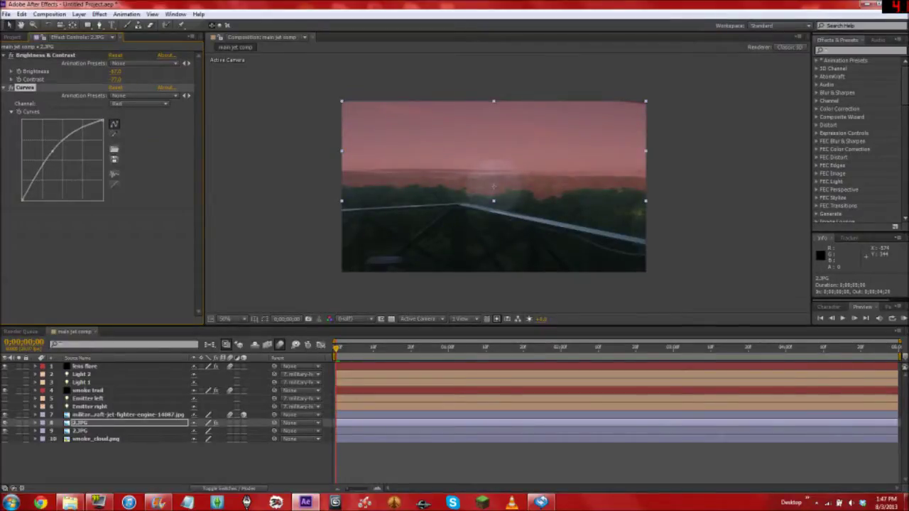
Reveal the masked 2.JPG layer's Mask Feather and raise it to soften the treeline edge.
left_click(83, 424)
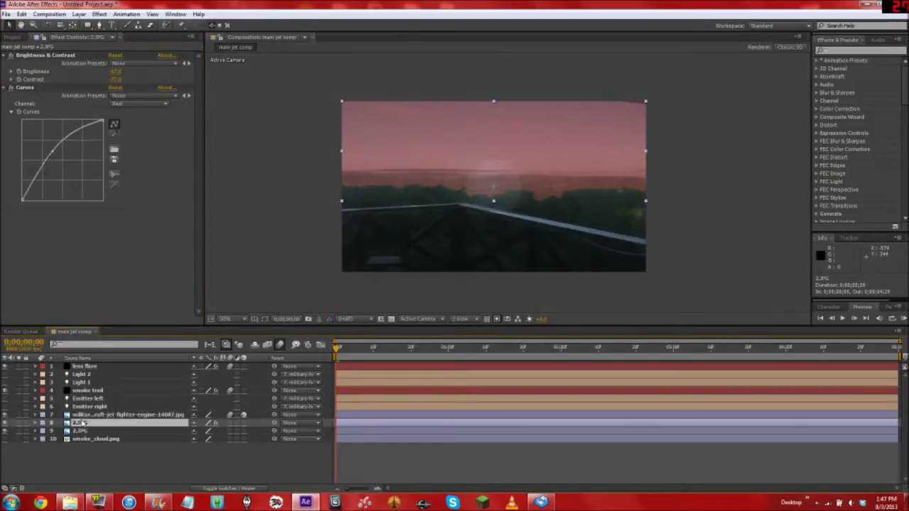
key("f")
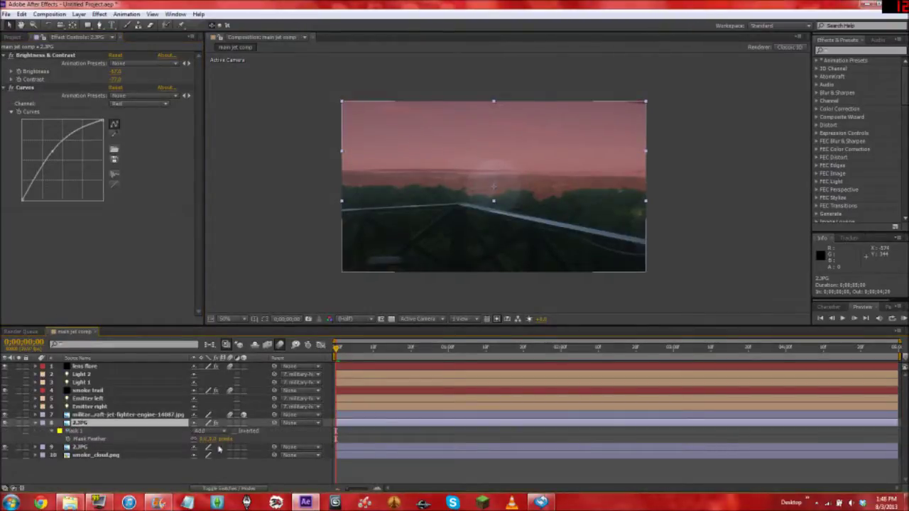
left_click_drag(206, 439, 226, 439)
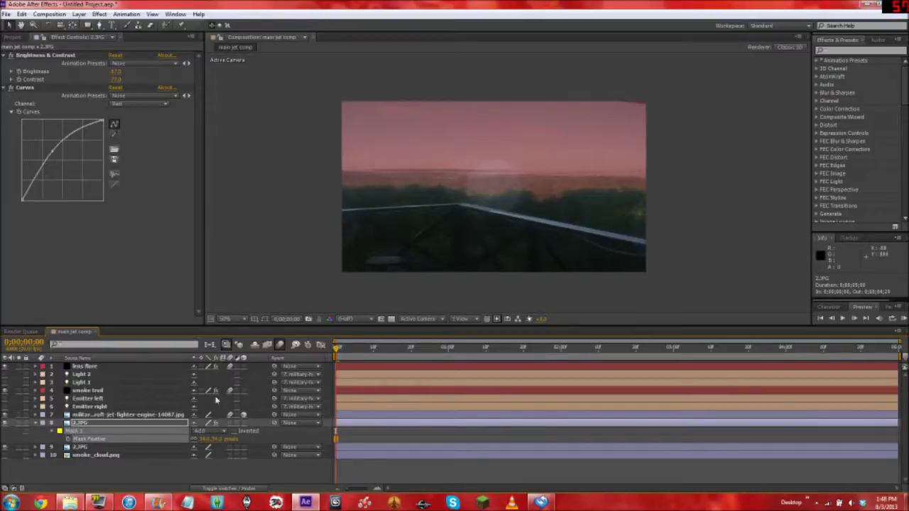
Reveal all Mask 1 properties and try a Mask Expansion of about 44 pixels with a much larger Mask Feather.
left_click(49, 432)
left_click(52, 431)
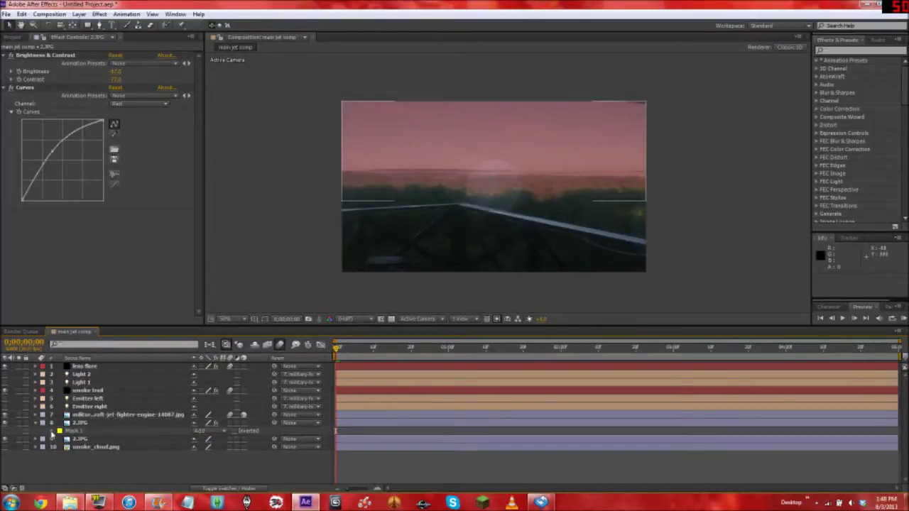
left_click(52, 432)
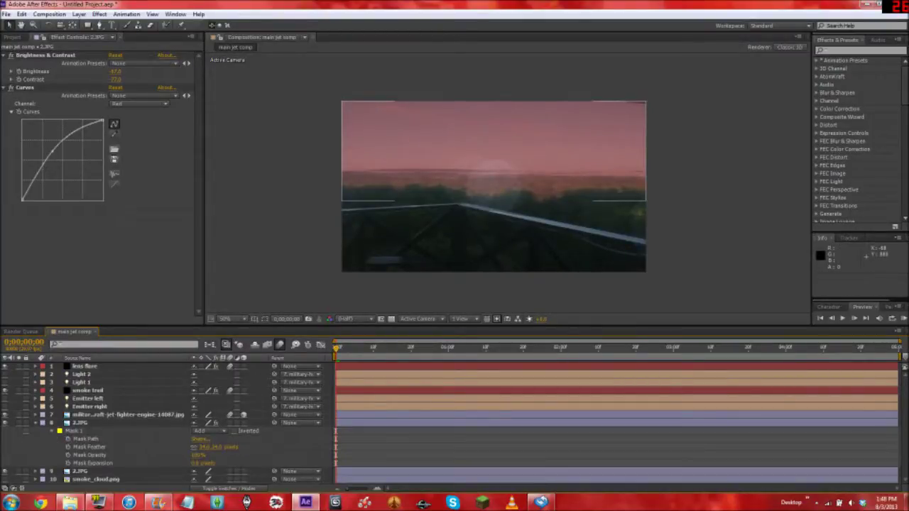
left_click_drag(195, 463, 202, 463)
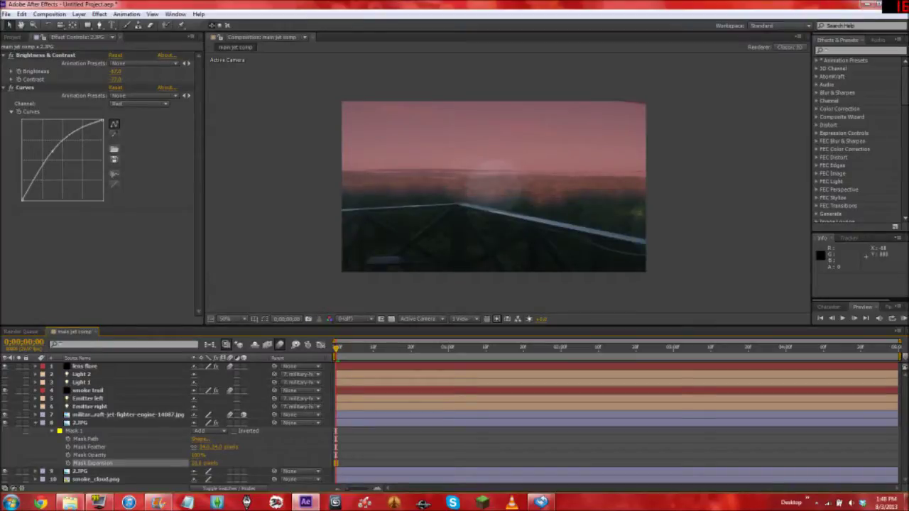
left_click_drag(209, 463, 209, 447)
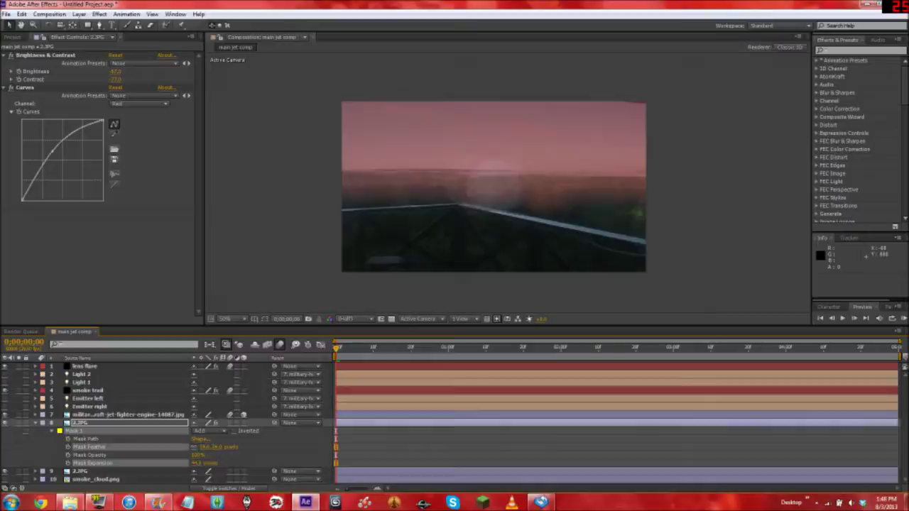
Set Mask 1's feather to 5 pixels and its expansion to 5 pixels.
left_click(220, 446)
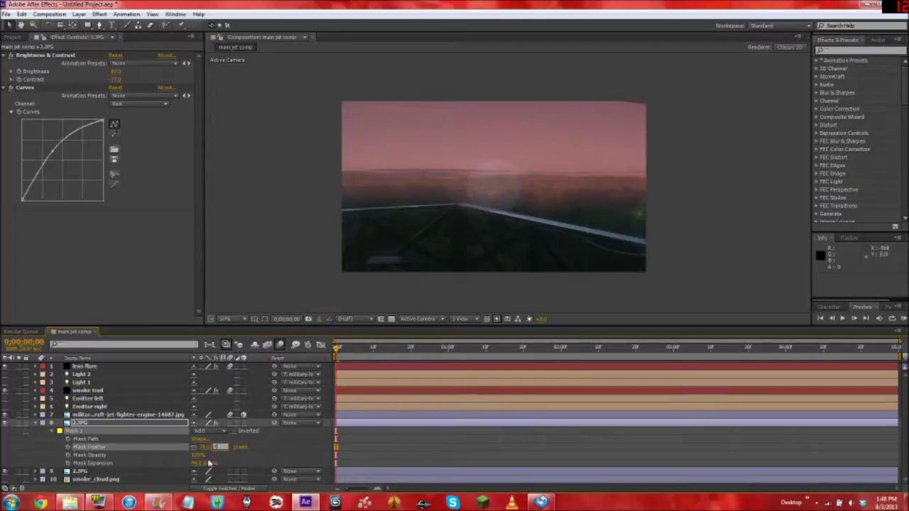
left_click(202, 463)
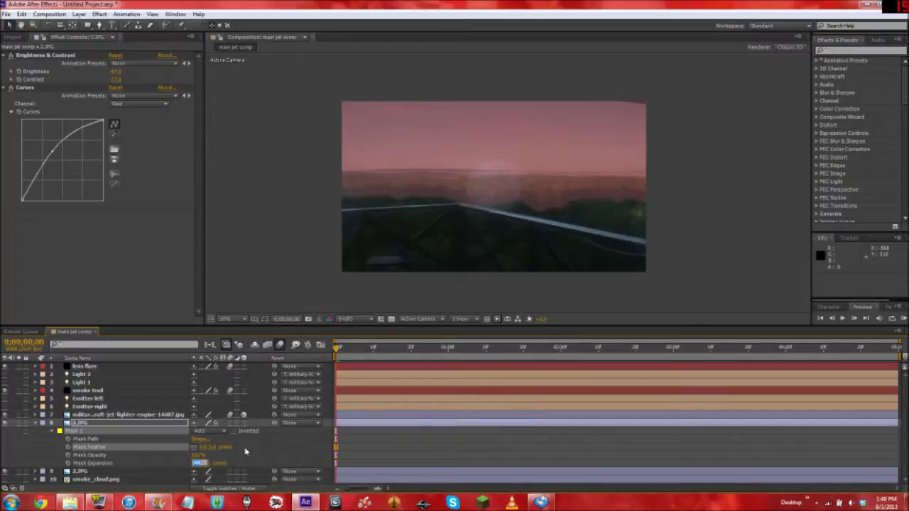
key("Return")
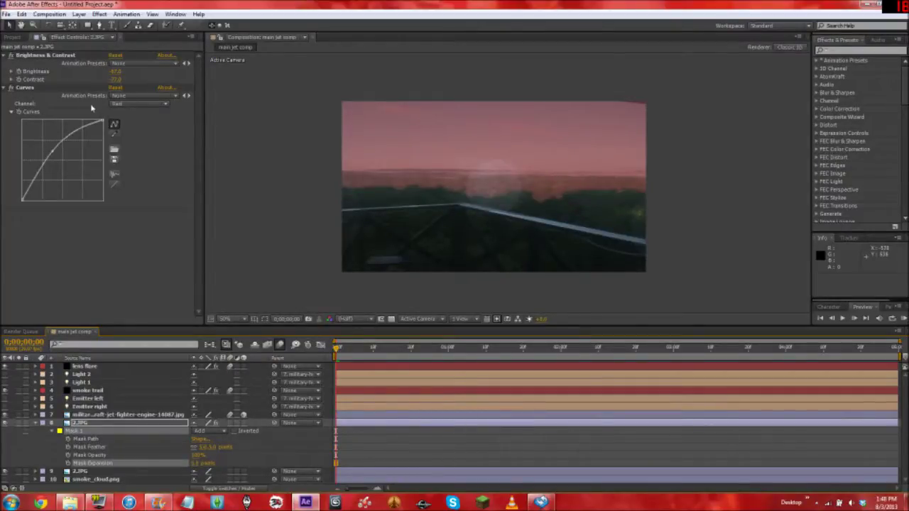
Turn off the Curves effect on the masked layer and collapse the settings of both effects.
left_click(11, 88)
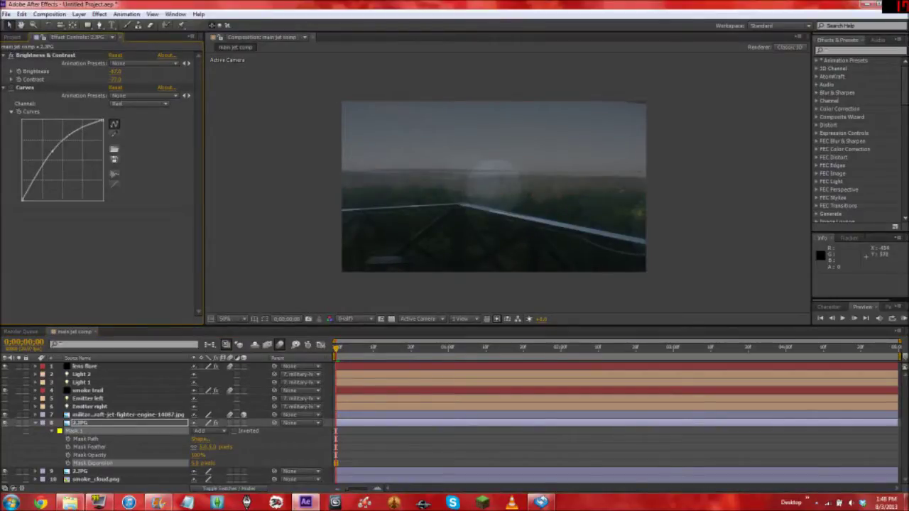
left_click(239, 237)
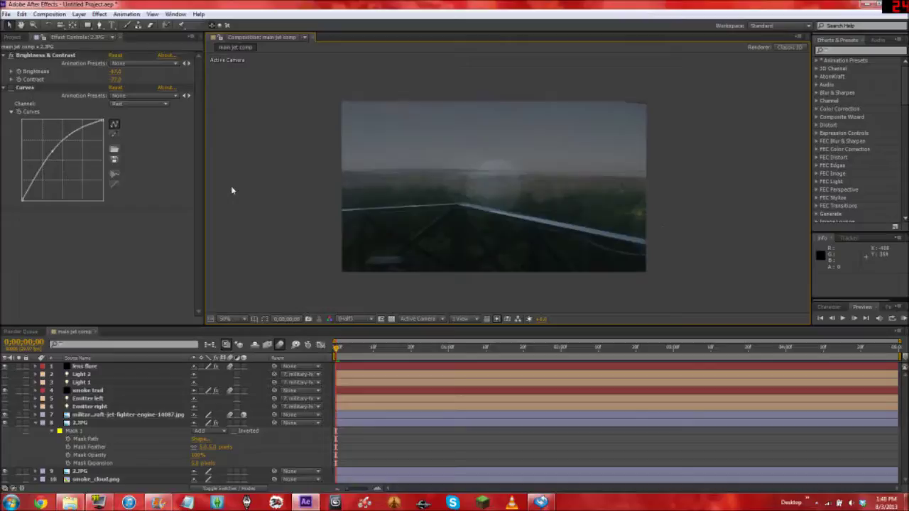
left_click(4, 55)
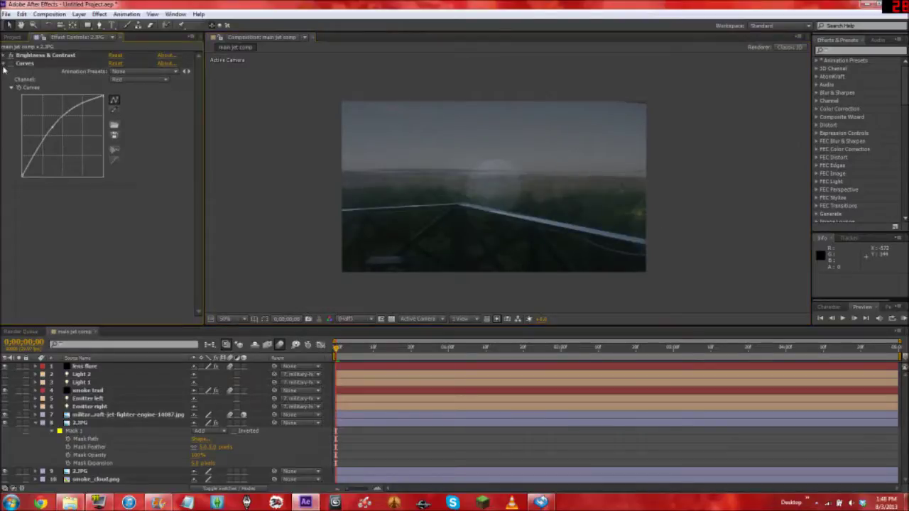
left_click(5, 64)
left_click(259, 144)
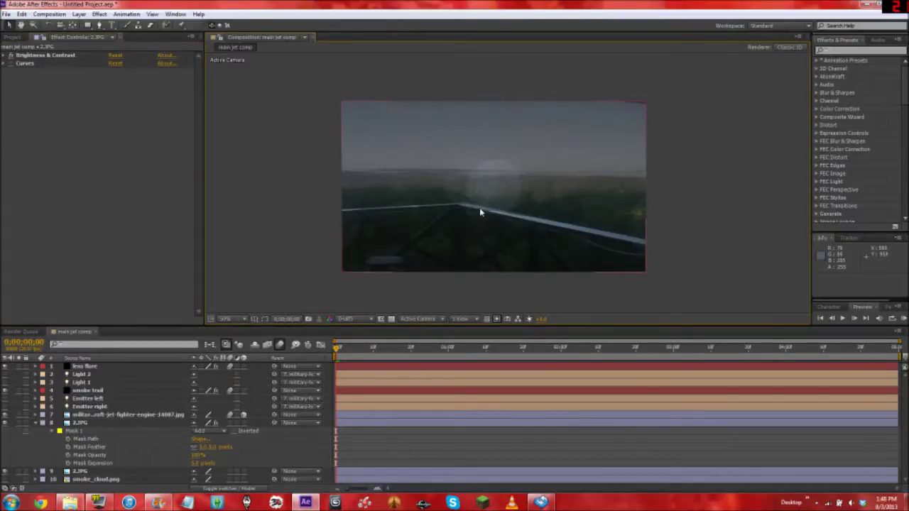
At 0;00;01;25, set Mask 1's expansion to 1 pixel and raise the masked layer's Contrast to about -65.
left_click_drag(338, 355, 542, 349)
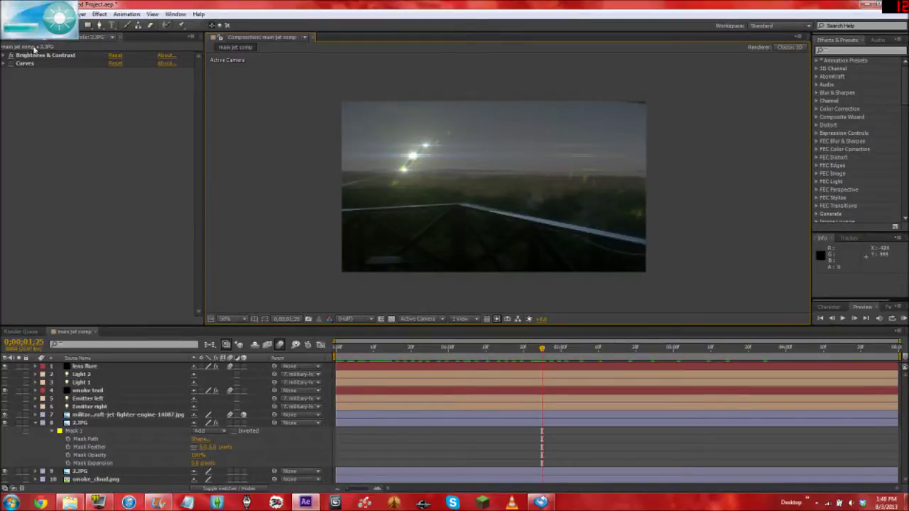
left_click(11, 55)
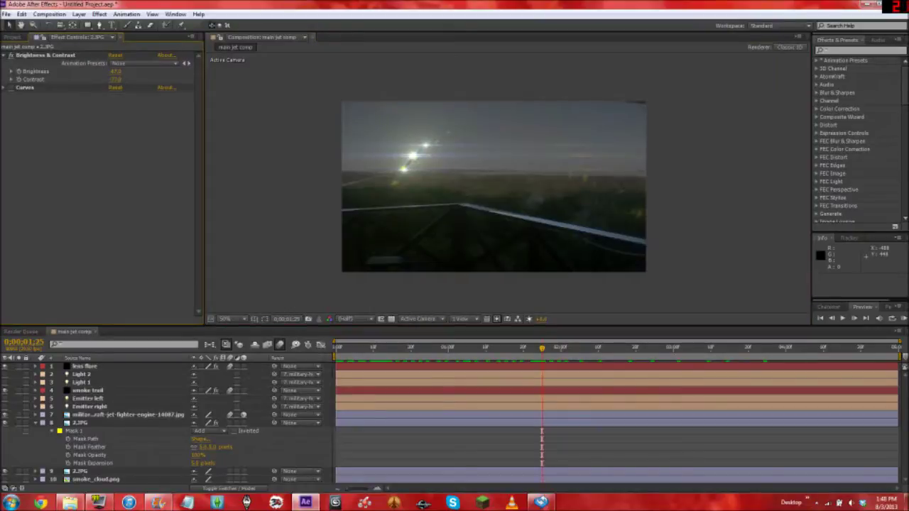
left_click_drag(113, 80, 124, 80)
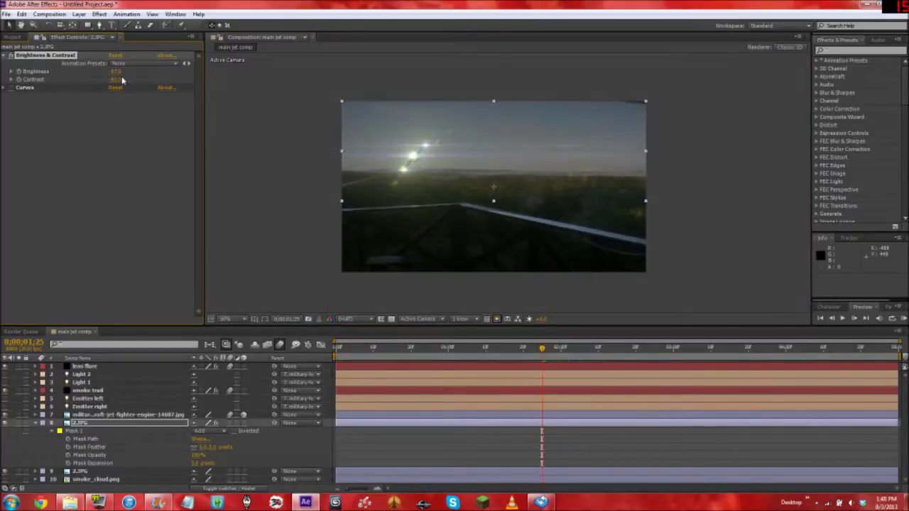
left_click(201, 463)
type("1")
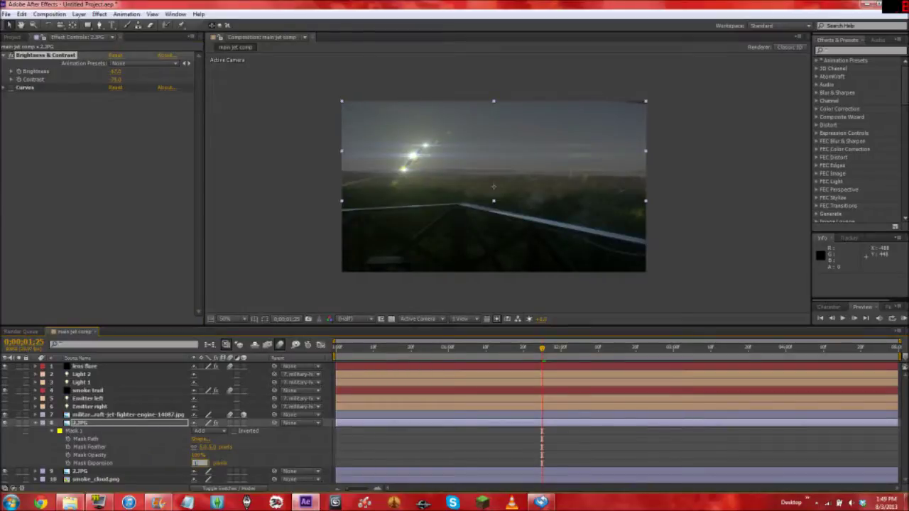
key("Return")
left_click_drag(115, 80, 123, 80)
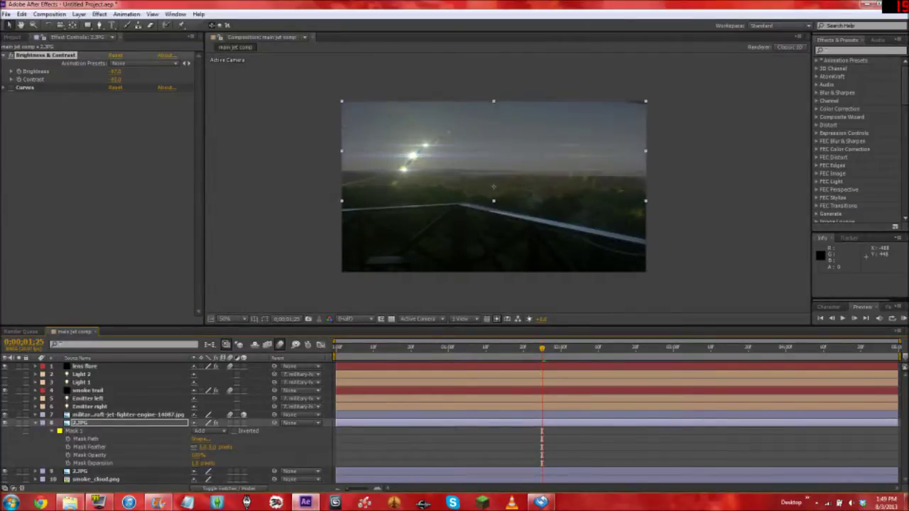
left_click_drag(122, 79, 124, 79)
Re-enable the Curves effect on the masked layer, reset it and reveal its graph.
left_click(15, 89)
left_click(24, 88)
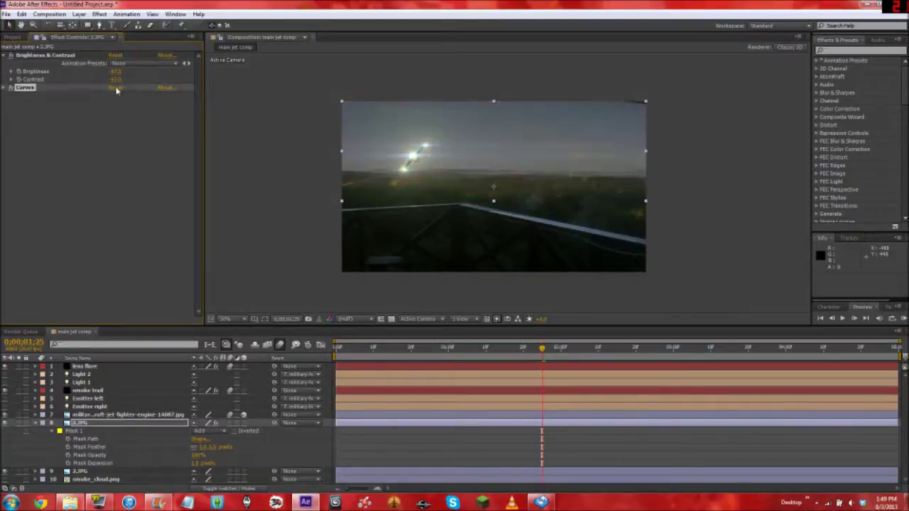
left_click(7, 88)
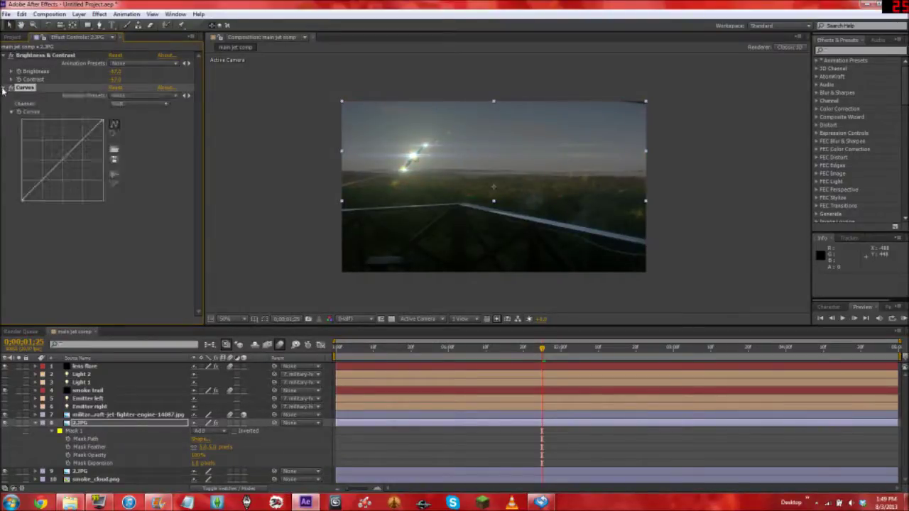
Pull the middle of the masked layer's RGB curve slightly downward to darken the sky.
left_click(121, 105)
left_click(133, 135)
left_click(122, 105)
left_click(127, 113)
left_click_drag(60, 163, 63, 165)
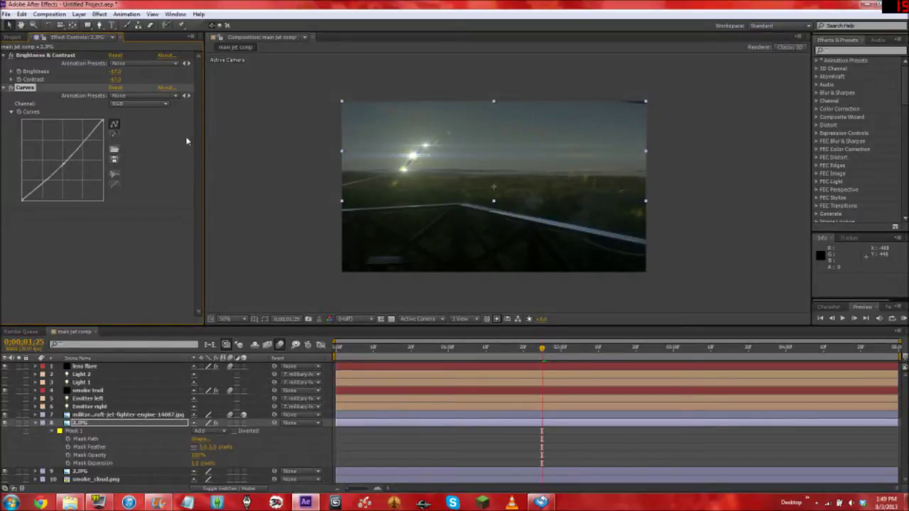
Pull the middle of the Red channel curve downward to give the sky a teal tint.
left_click(139, 104)
left_click(131, 124)
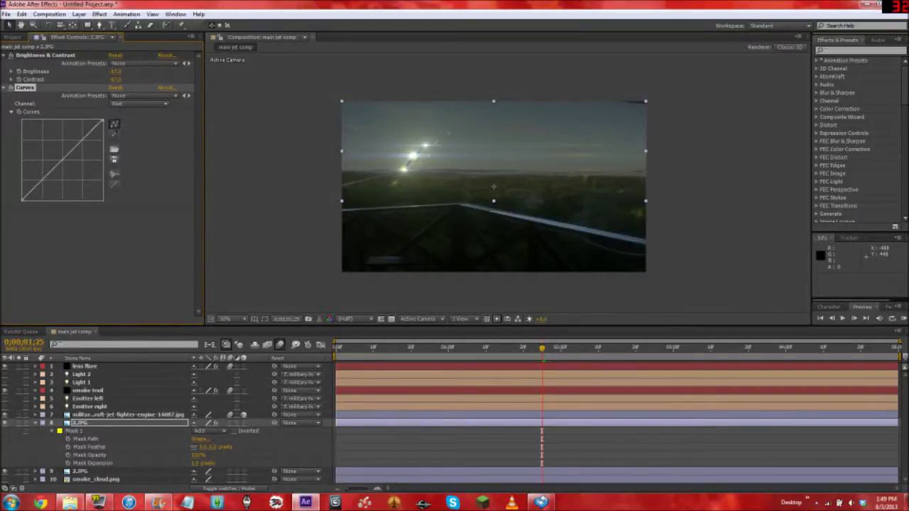
left_click_drag(63, 164, 64, 168)
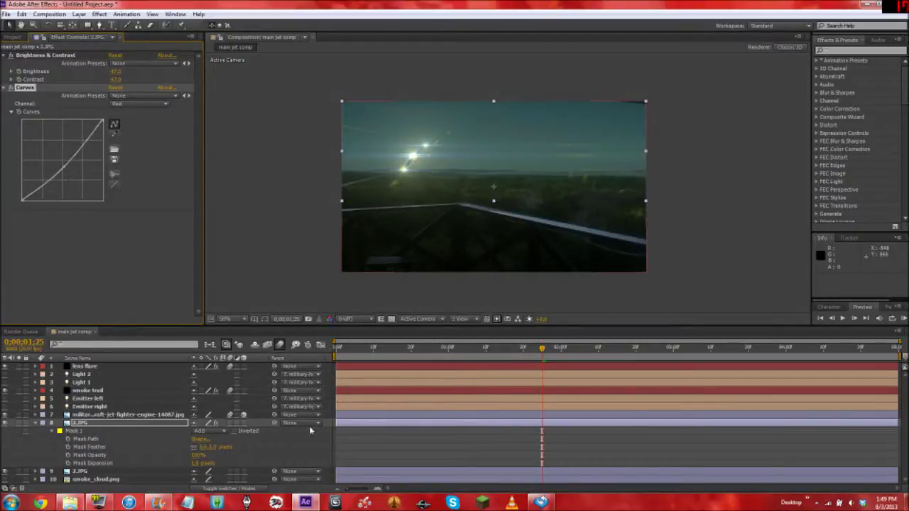
Set Mask 1's feather to 10 pixels and check the blended treeline at 0;00;01;26.
left_click(217, 447)
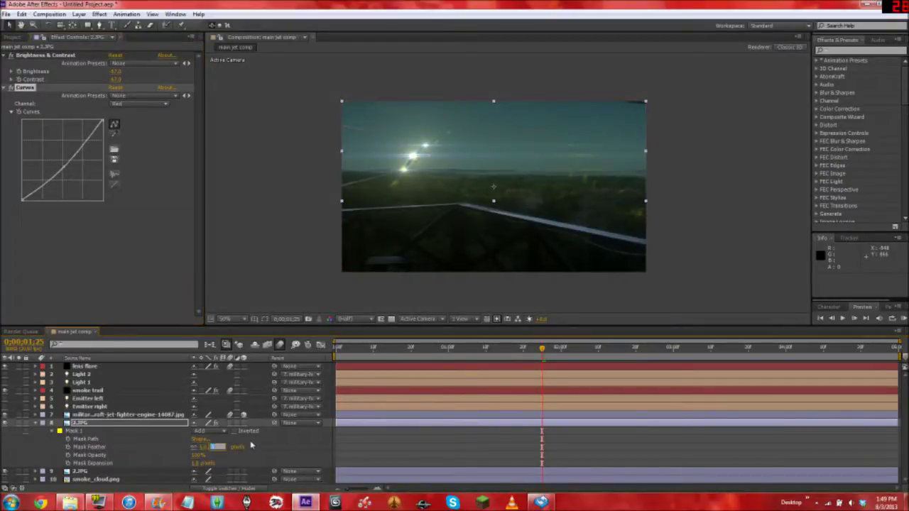
key("Return")
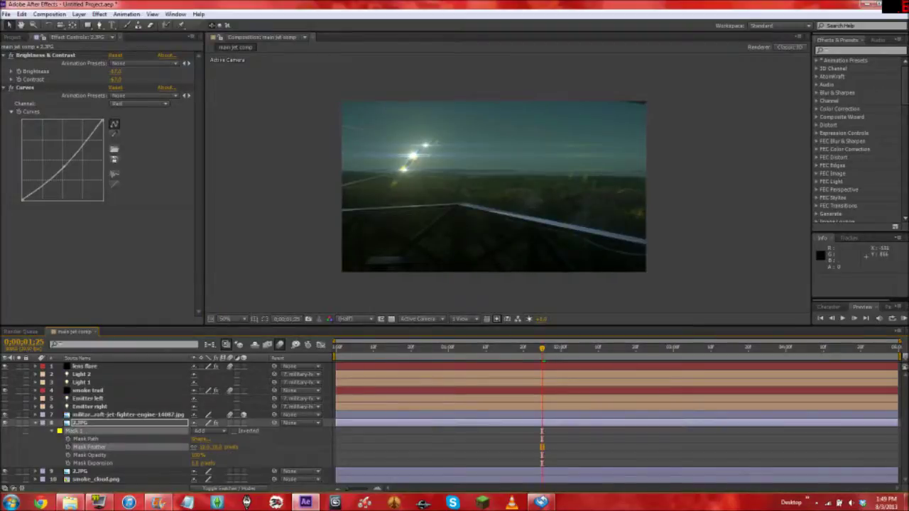
left_click(301, 203)
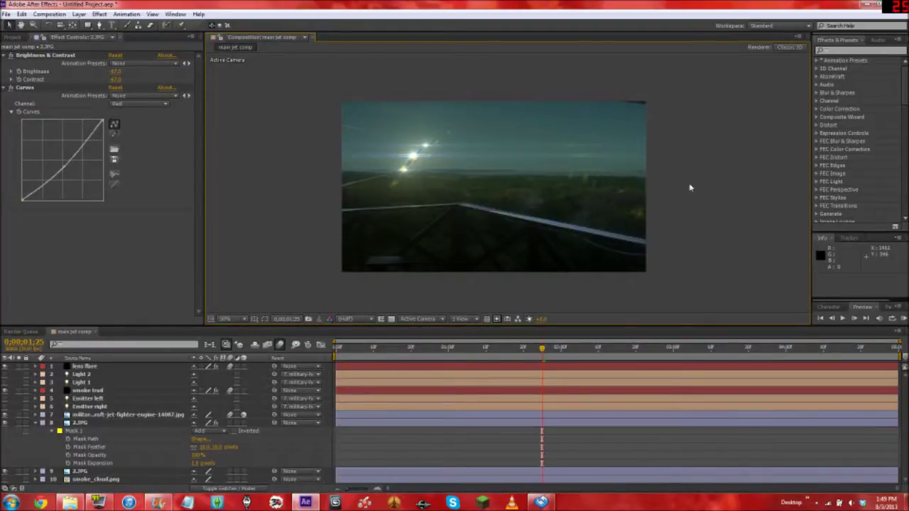
mouse_move(542, 349)
left_mouse_down()
mouse_move(757, 349)
mouse_move(544, 352)
left_mouse_up()
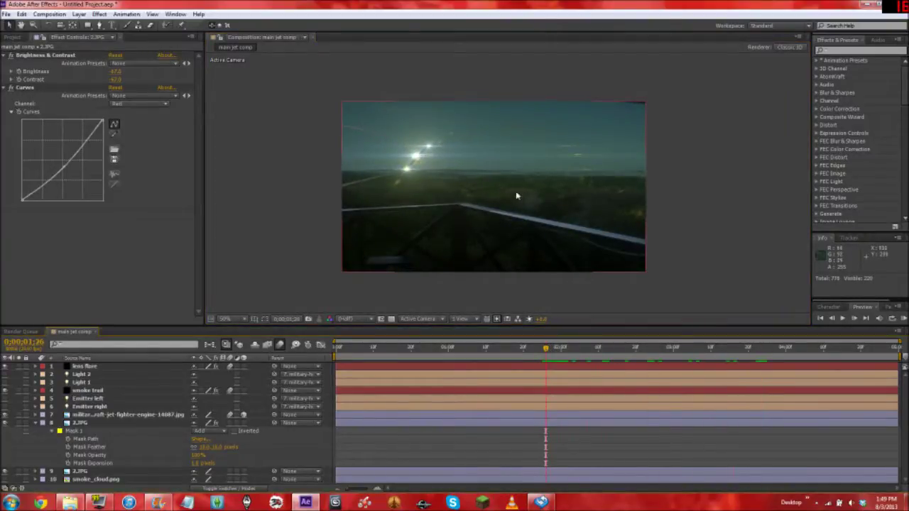
left_click(684, 164)
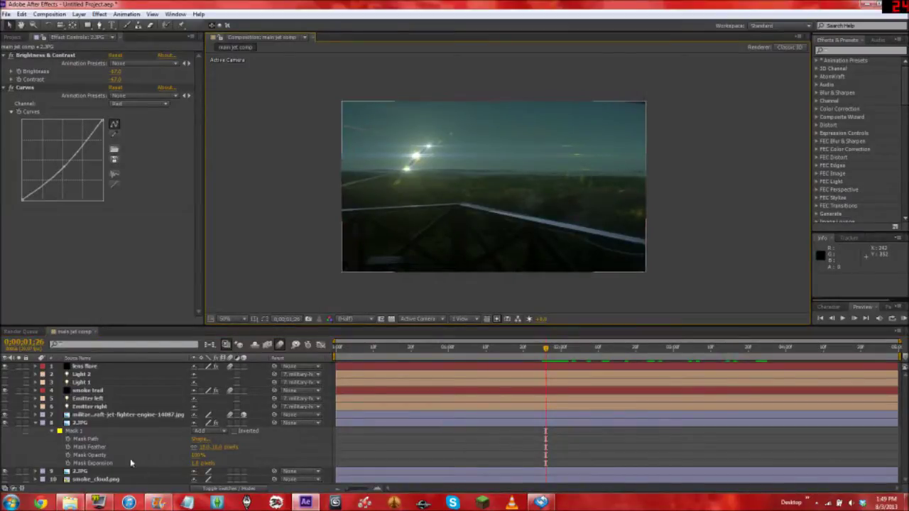
Pre-compose the two 2.JPG layers into a composition named background, moving all attributes, and toggle its visibility to check it.
left_click(37, 425)
left_click(83, 430)
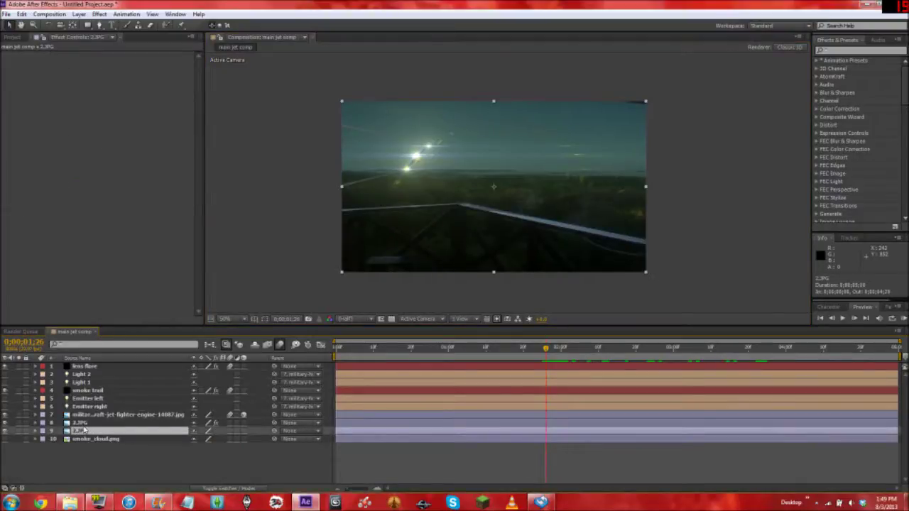
left_click(83, 424, "shift")
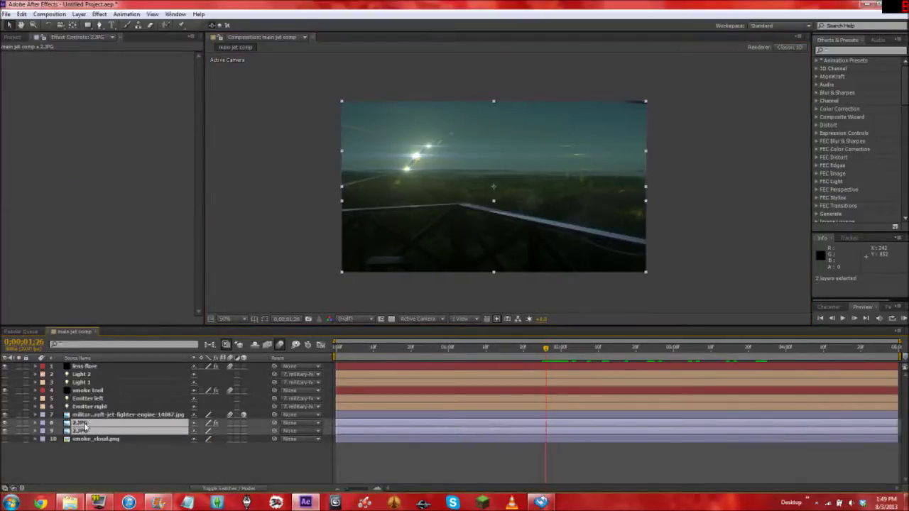
right_click(83, 425)
left_click(132, 347)
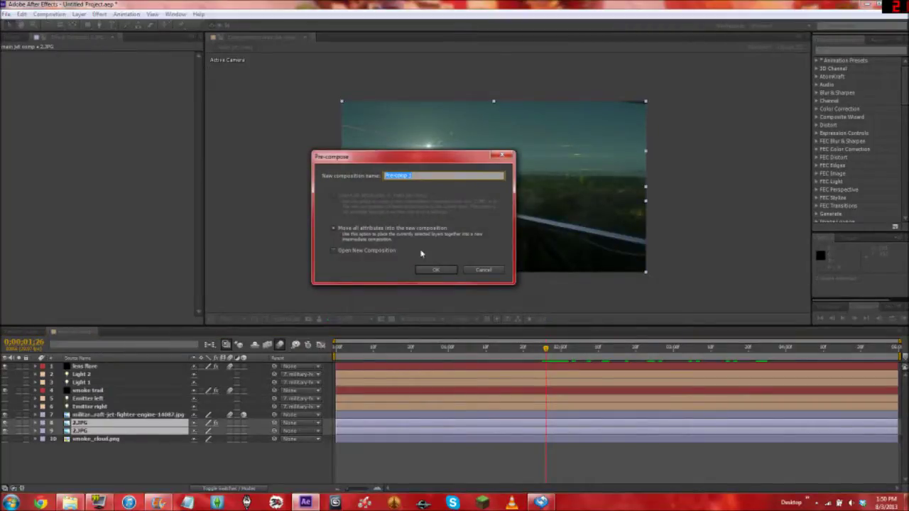
type("bit")
type("kground")
key("Return")
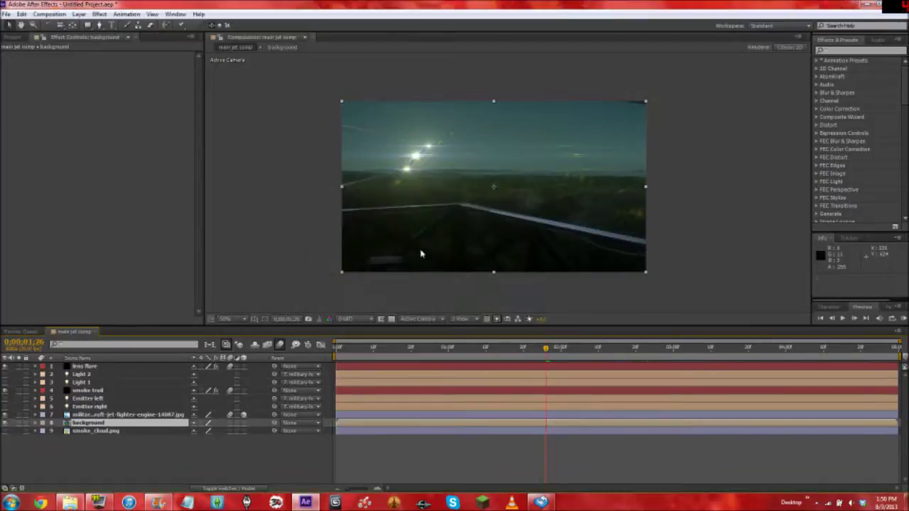
left_click(5, 423)
left_click(5, 423)
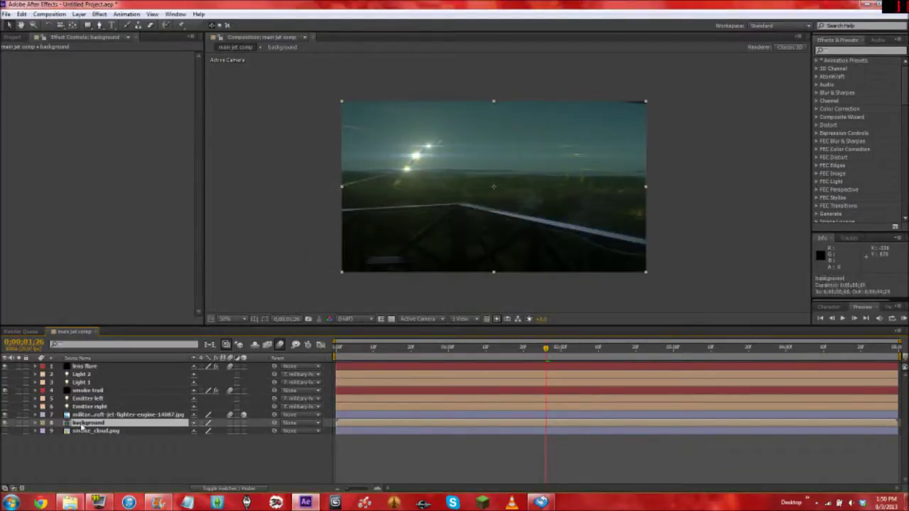
Apply Curves to the background layer and pull the middle of its RGB curve downward to darken the scene.
right_click(77, 143)
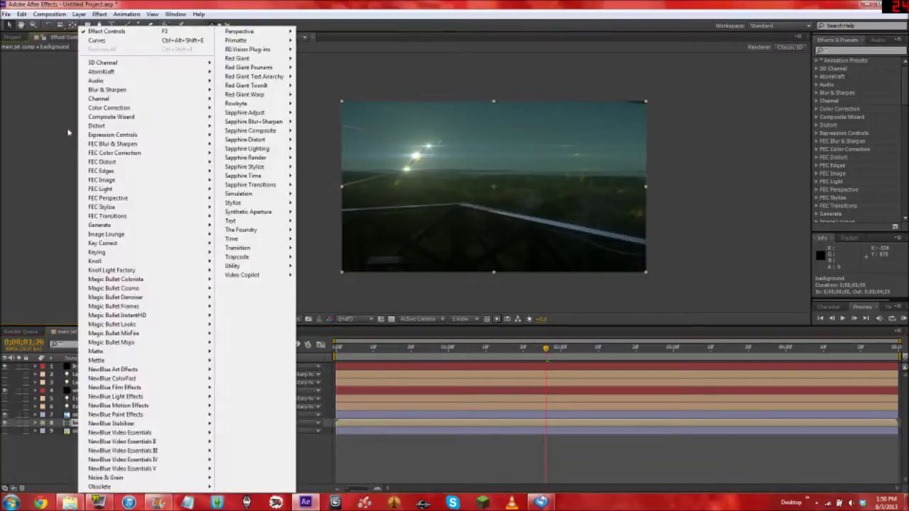
left_click(113, 41)
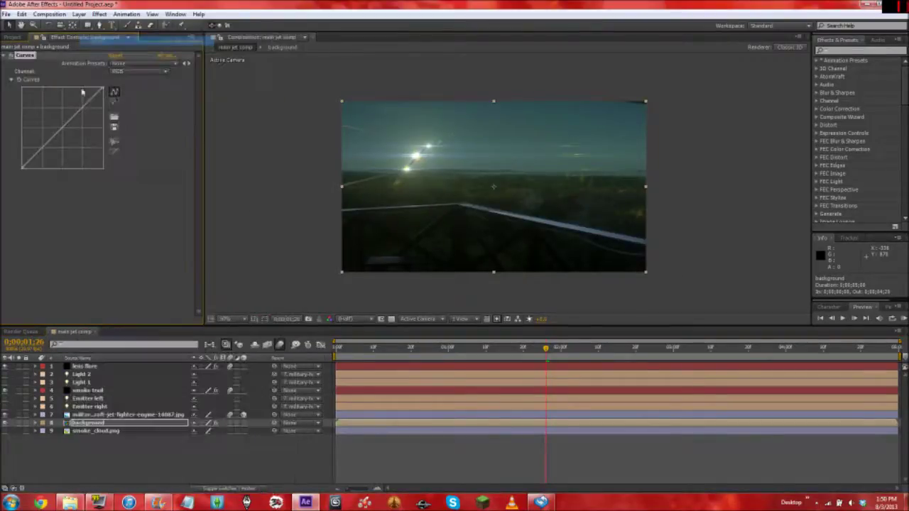
left_click_drag(66, 124, 74, 133)
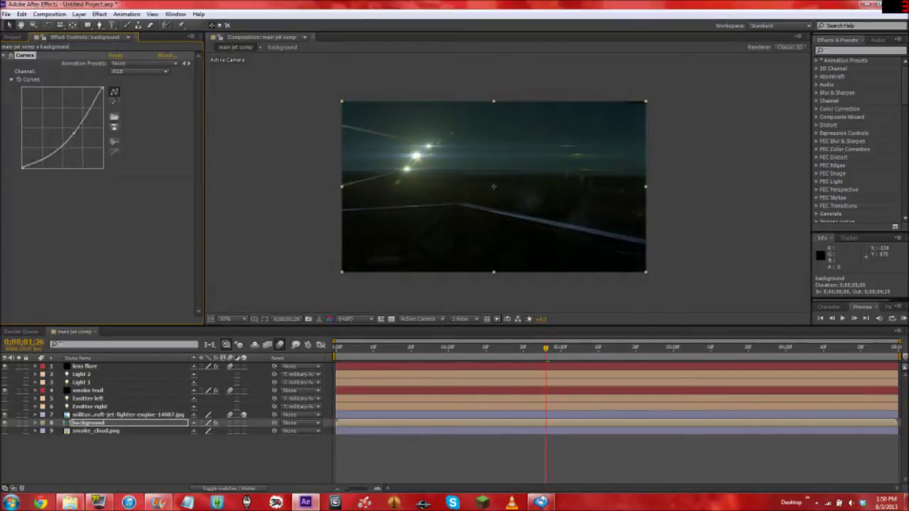
left_click(270, 215)
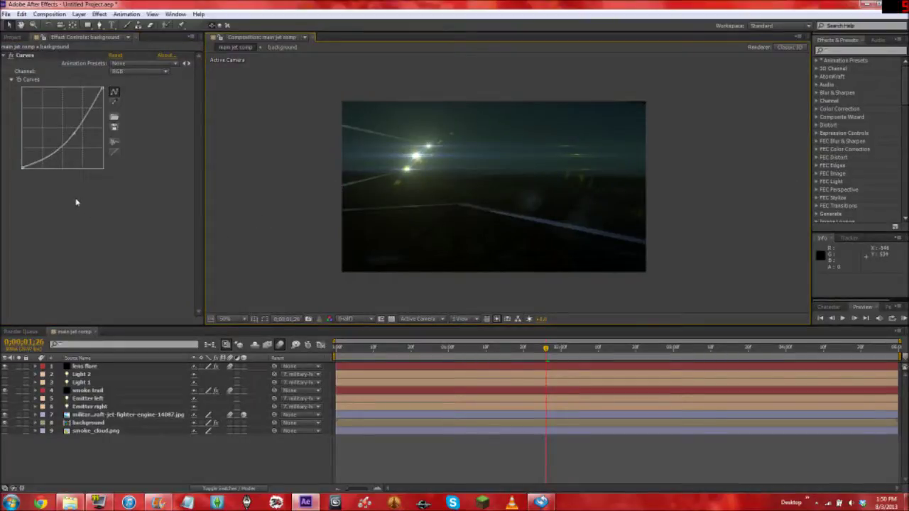
Go to 0;00;03;16 and change the smoke trail's particle color to a dark grey.
left_click_drag(546, 348, 733, 348)
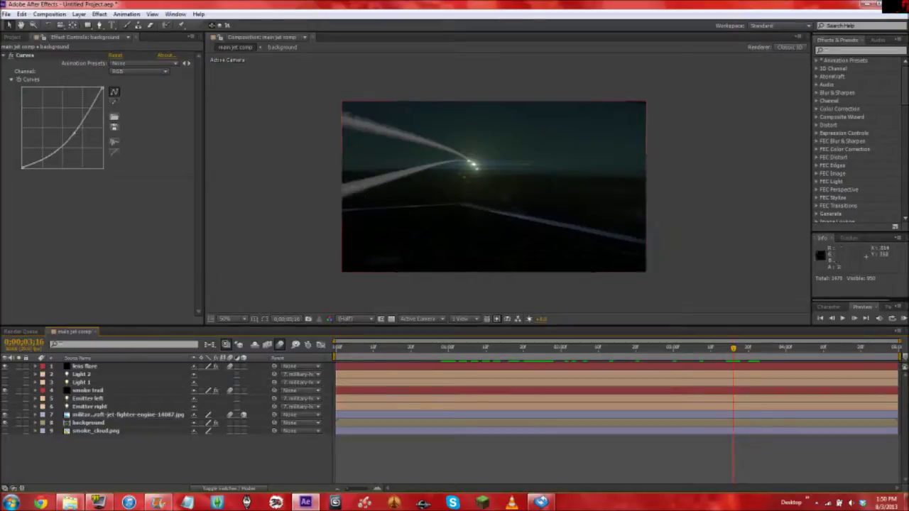
left_click(89, 391)
left_click(15, 79)
scroll(97, 240, "down", 10)
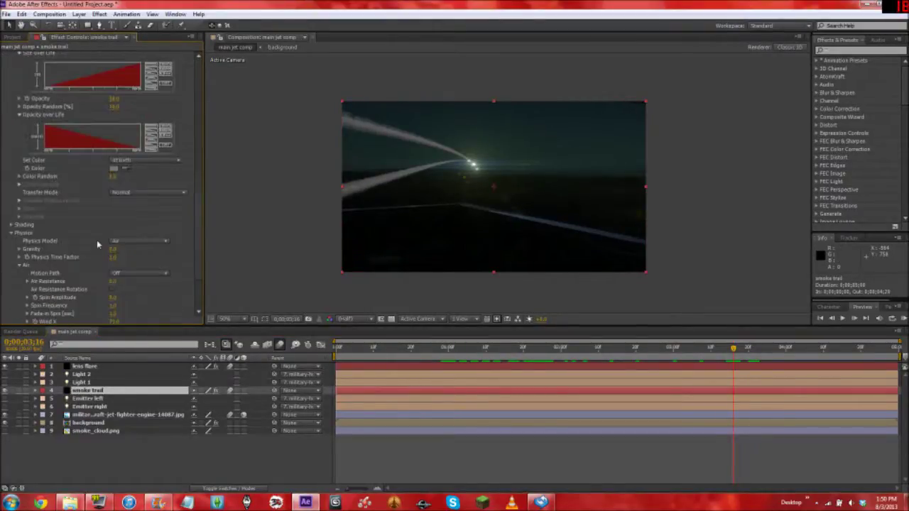
scroll(50, 202, "up", 2)
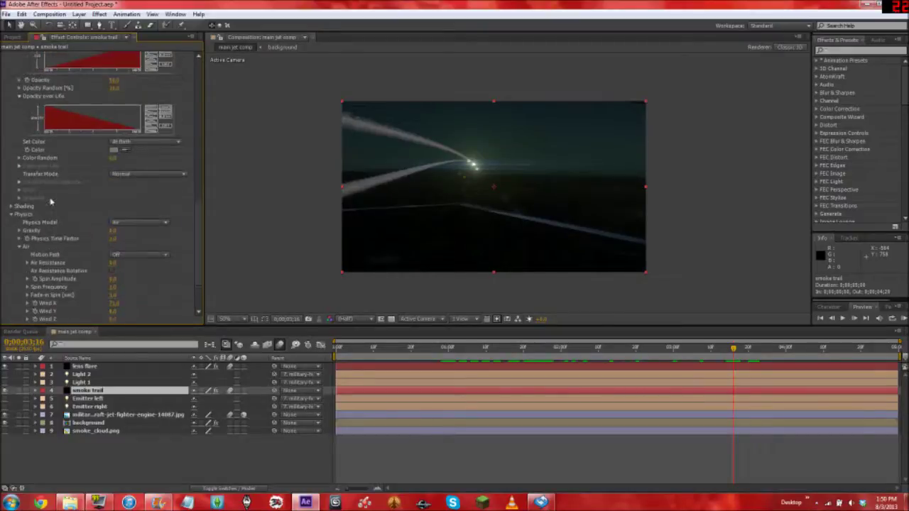
left_click(114, 150)
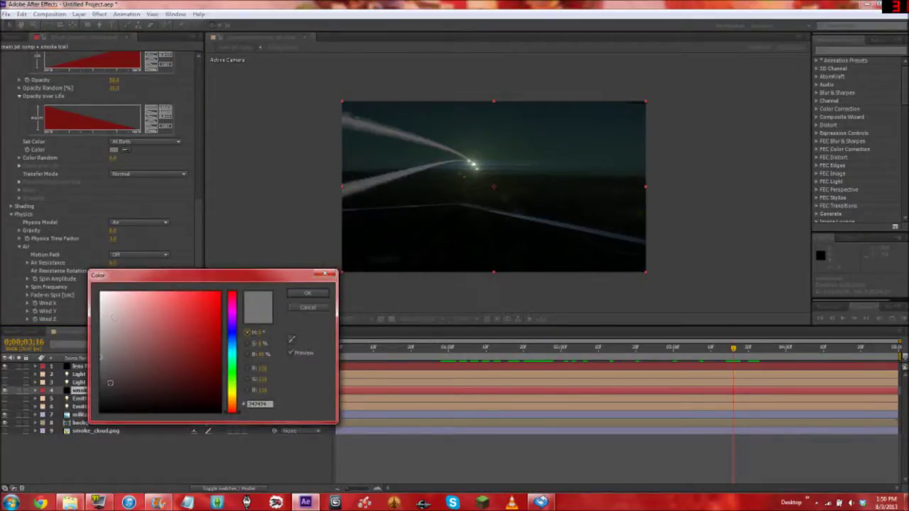
left_click(98, 395)
left_click_drag(98, 394, 93, 396)
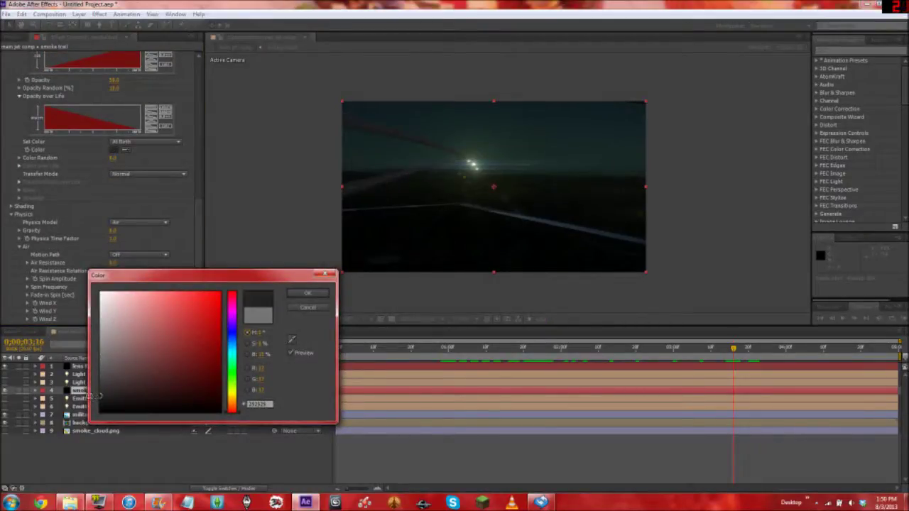
left_click(301, 296)
Lower the smoke trail's particle opacity to 20 and collapse the Particular settings.
left_click_drag(200, 227, 208, 190)
left_click(117, 233)
type("25")
key("Return")
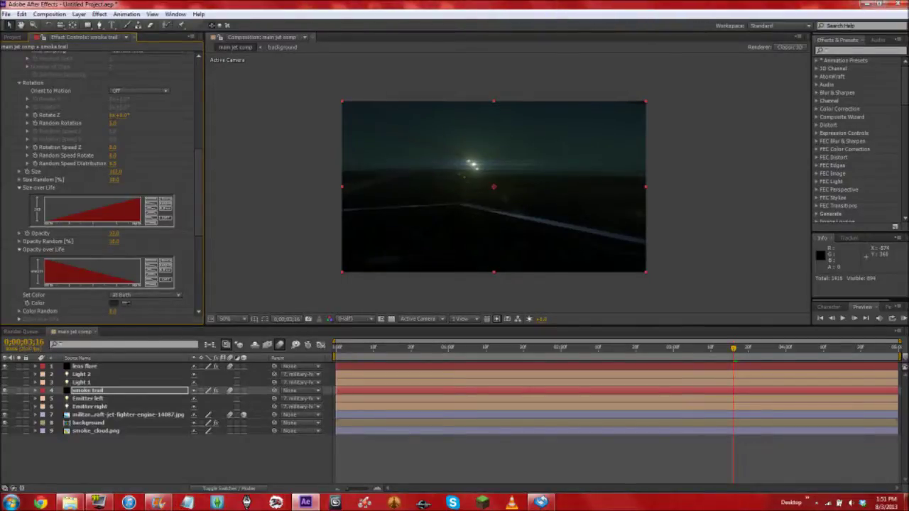
left_click(115, 233)
type("10")
key("Return")
left_click(286, 185)
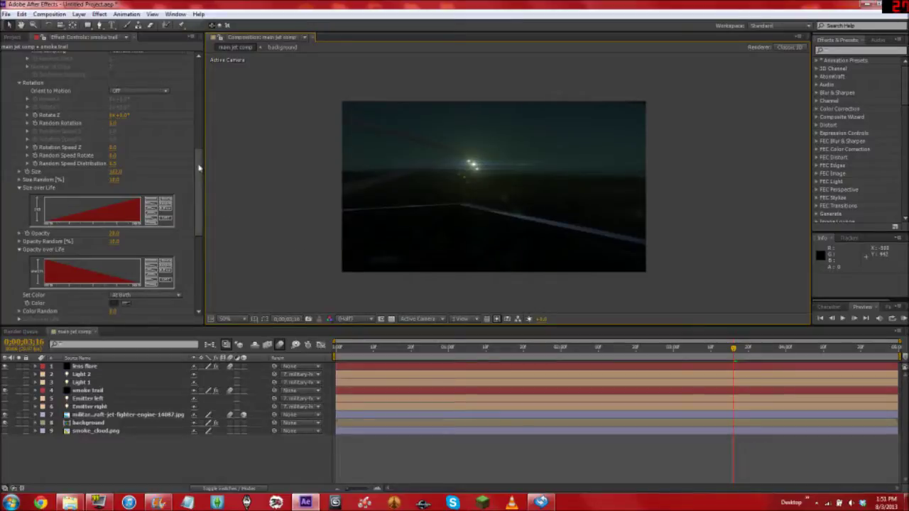
left_click_drag(199, 168, 208, 64)
left_click(3, 56)
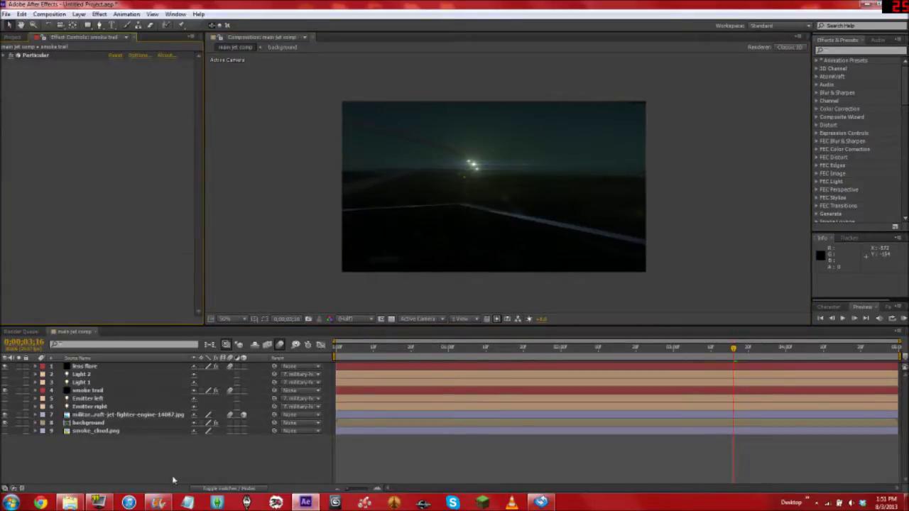
Create a new black solid named rain.
right_click(134, 459)
mouse_move(235, 355)
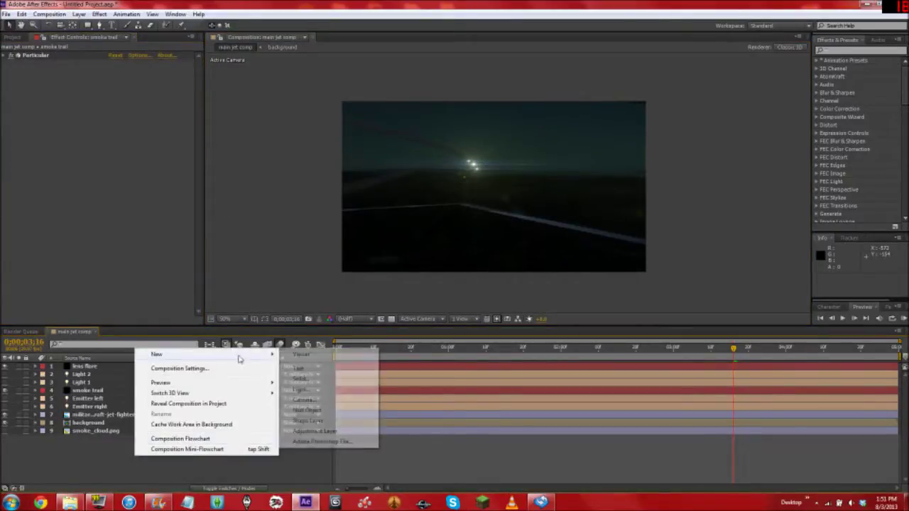
left_click(299, 378)
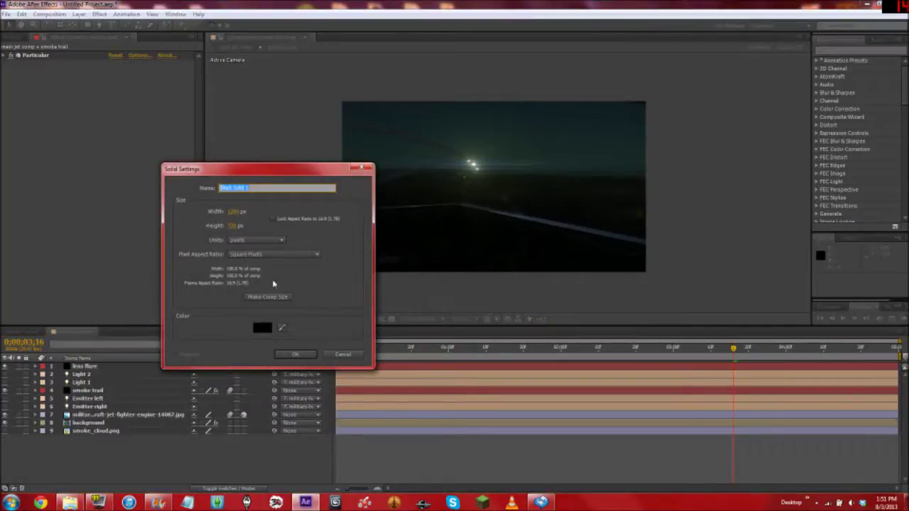
type("rain")
key("Return")
Apply CC Rainfall to the rain solid and turn the layer into an adjustment layer.
right_click(96, 147)
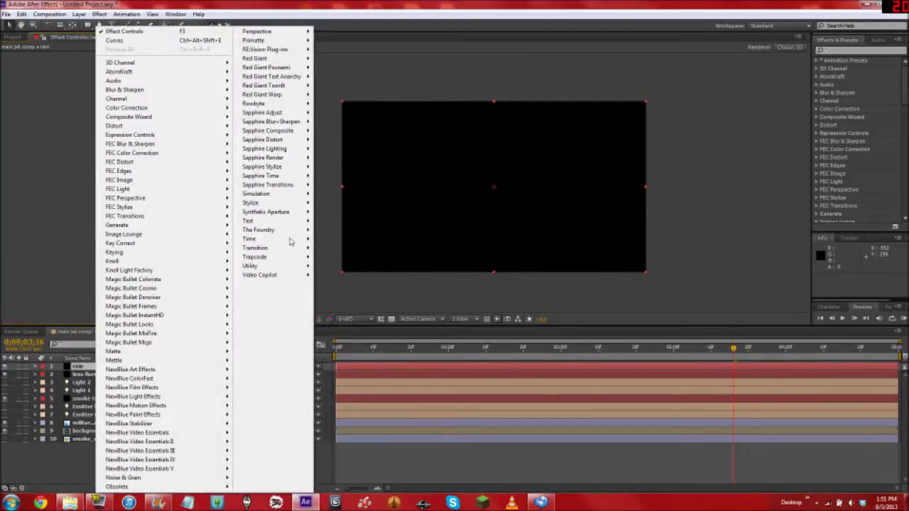
mouse_move(288, 195)
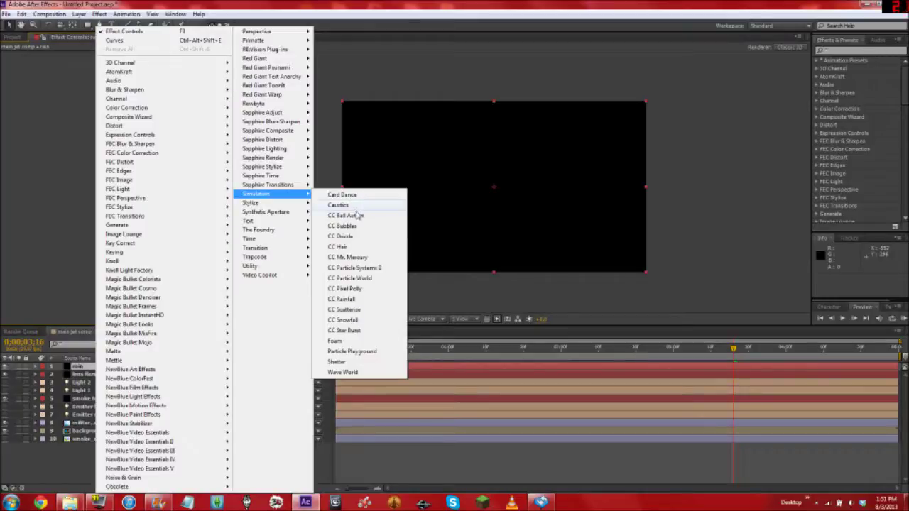
left_click(358, 299)
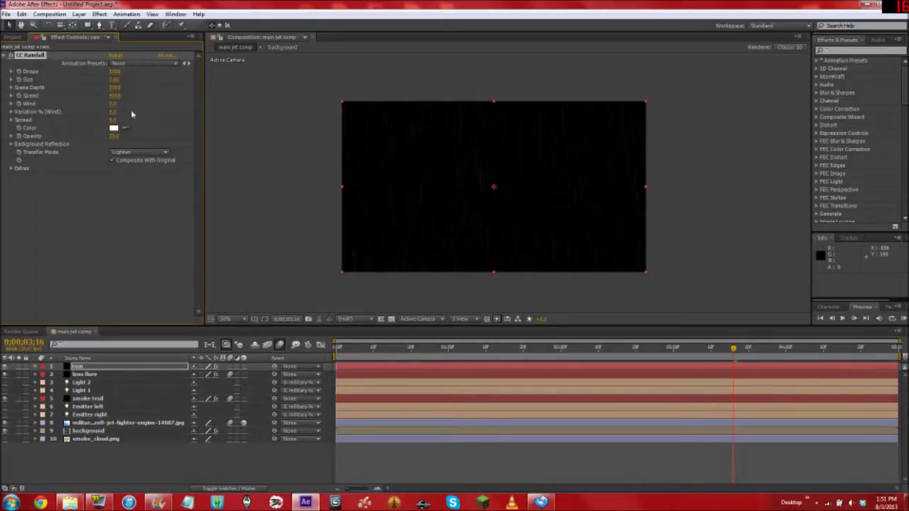
left_click(188, 370)
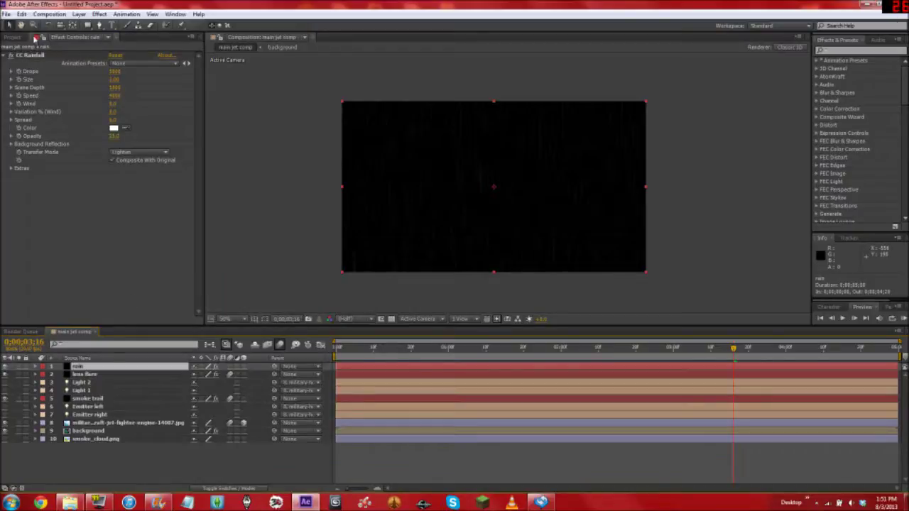
left_click(36, 57)
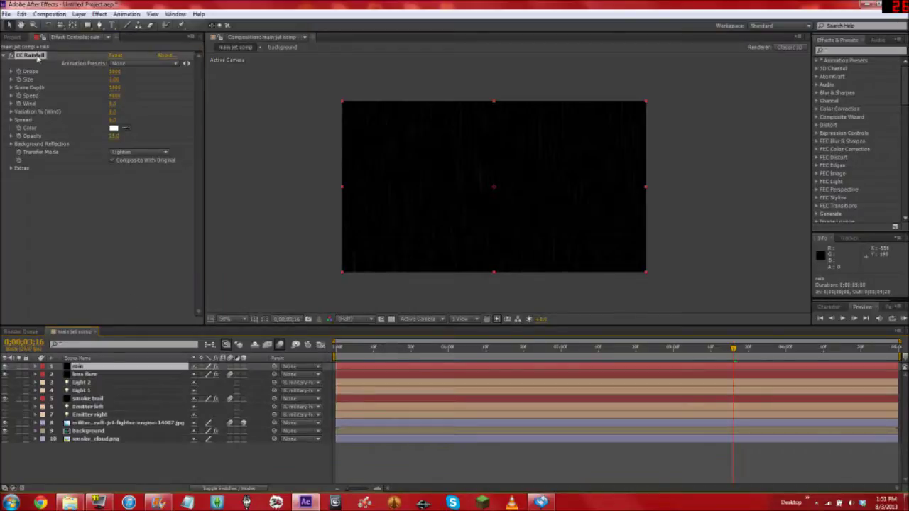
left_click(237, 368)
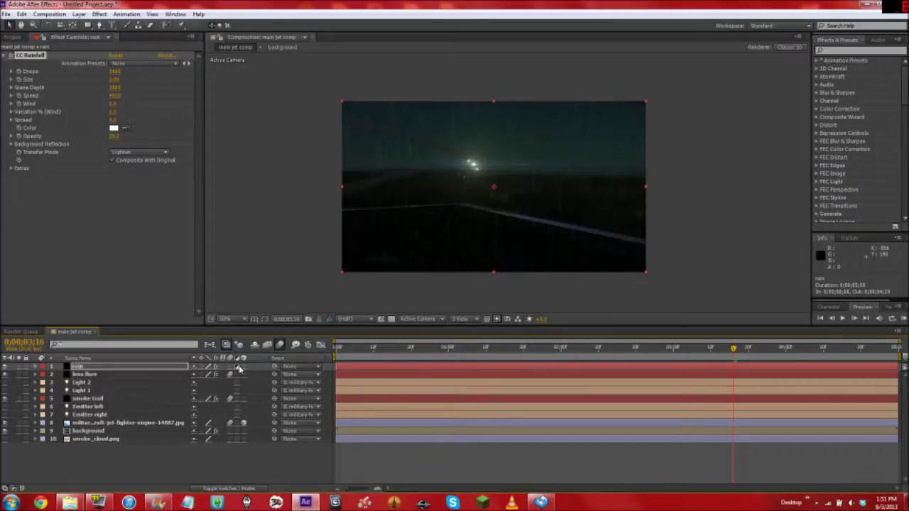
right_click(167, 462)
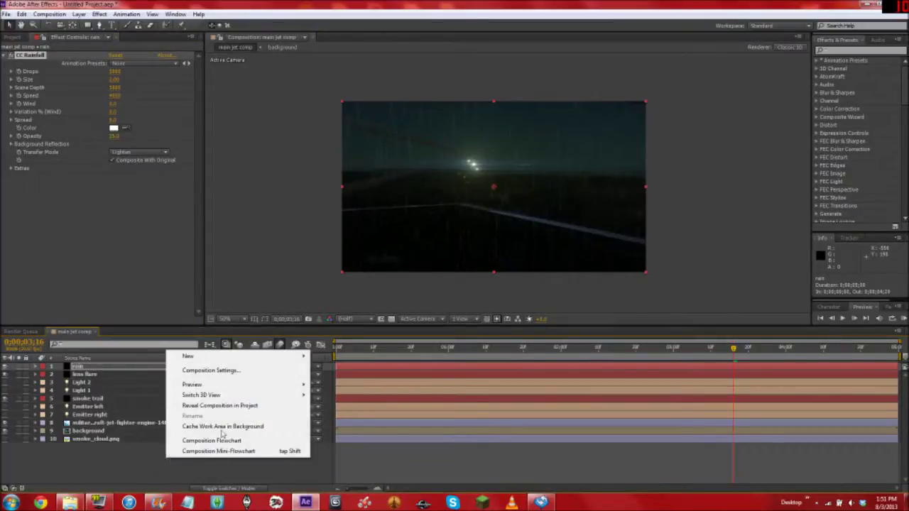
mouse_move(284, 360)
left_click(109, 469)
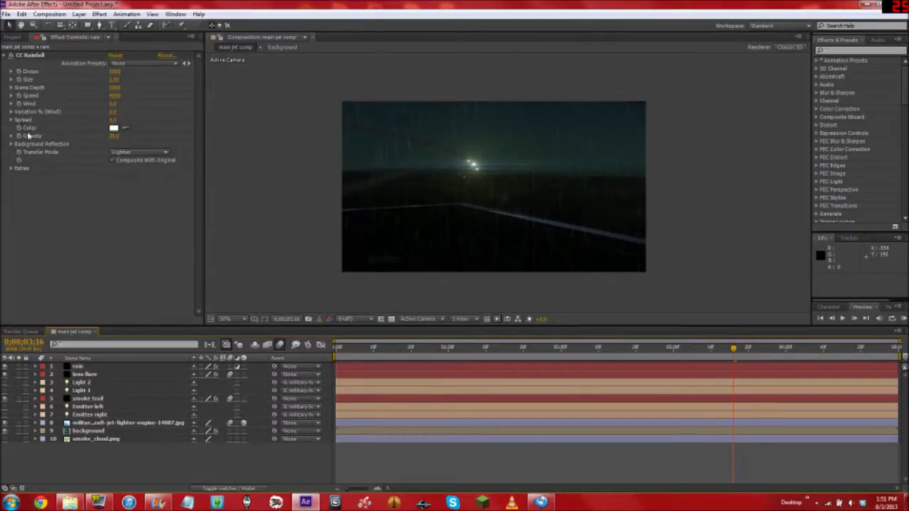
Try a higher Spread value on the CC Rainfall effect and undo the change.
left_click(30, 55)
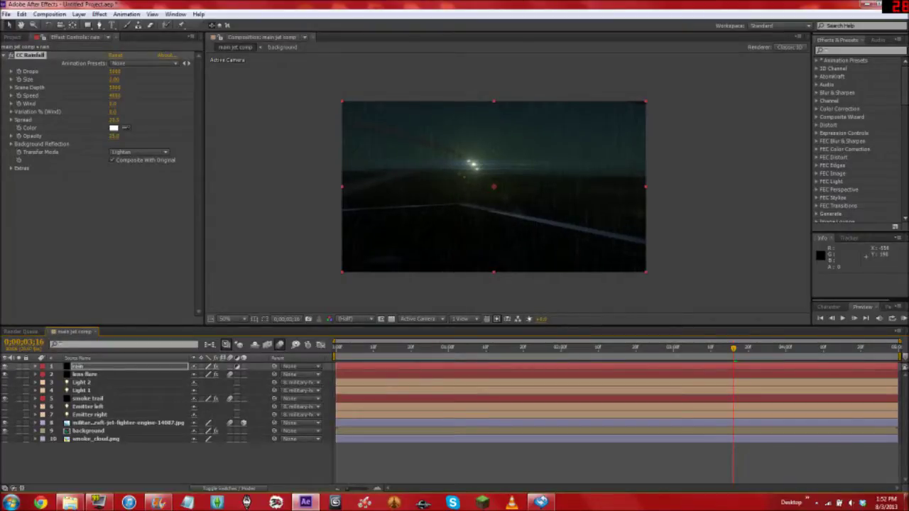
key("ctrl+z")
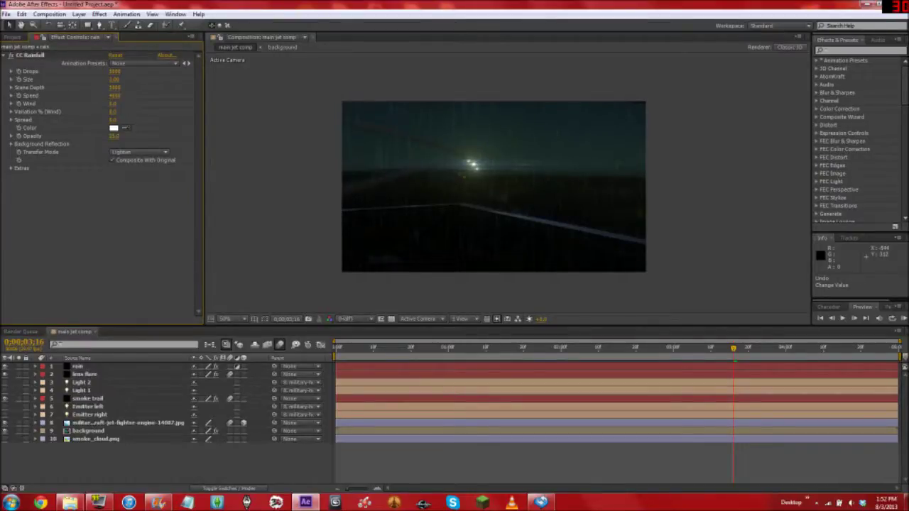
Raise the CC Rainfall Scene Depth to about 17000 and play a preview of the rain.
left_click(115, 95)
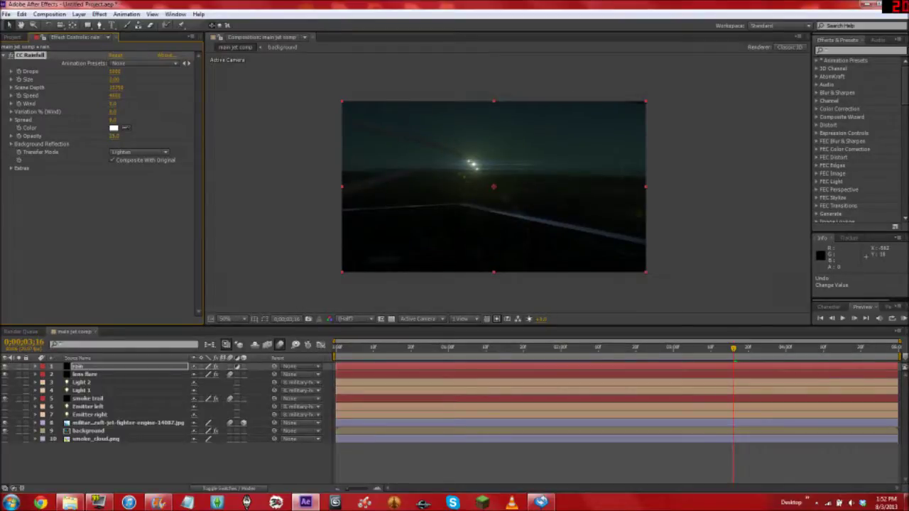
left_click_drag(504, 348, 587, 348)
key("space")
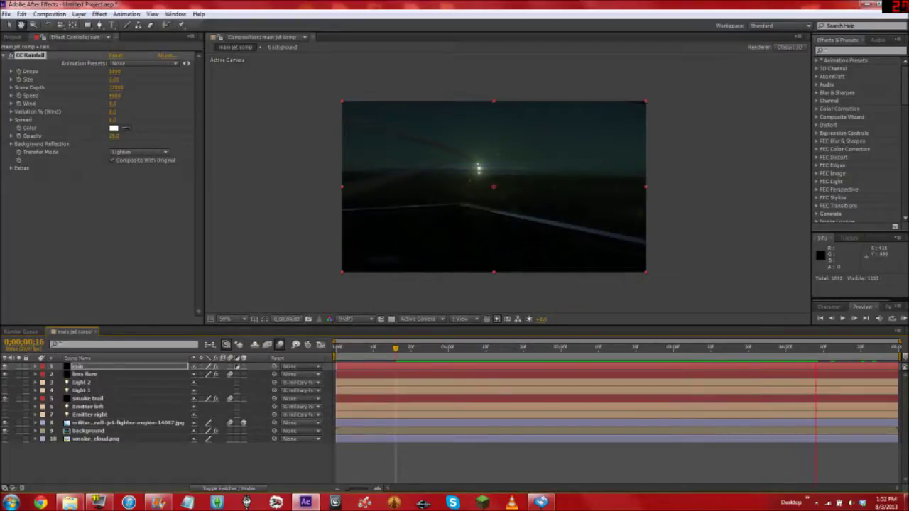
Replay the rain preview from 0;00;00;25, stop it and return to 0;00;00;16.
left_click(429, 350)
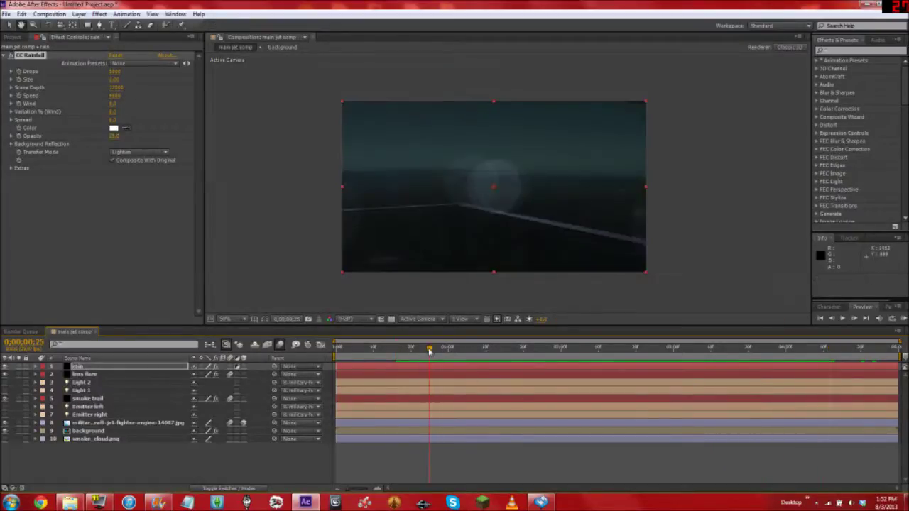
key("space")
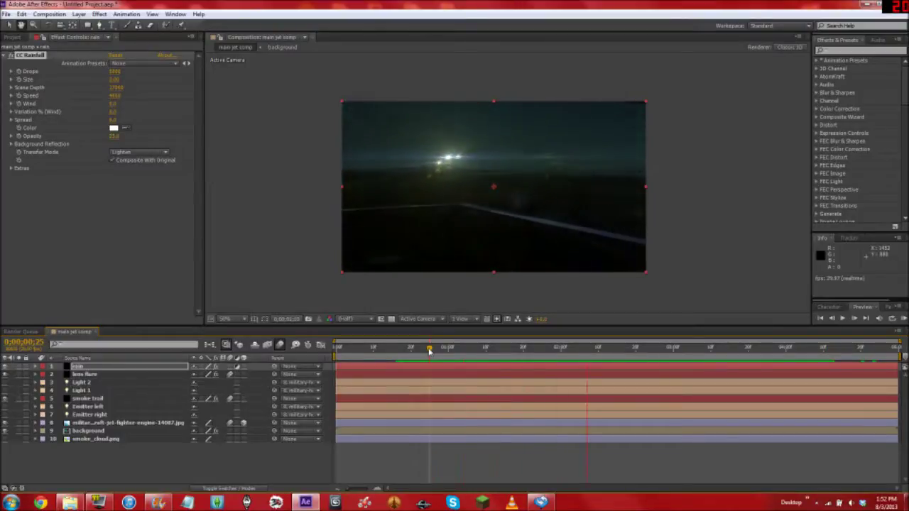
key("space")
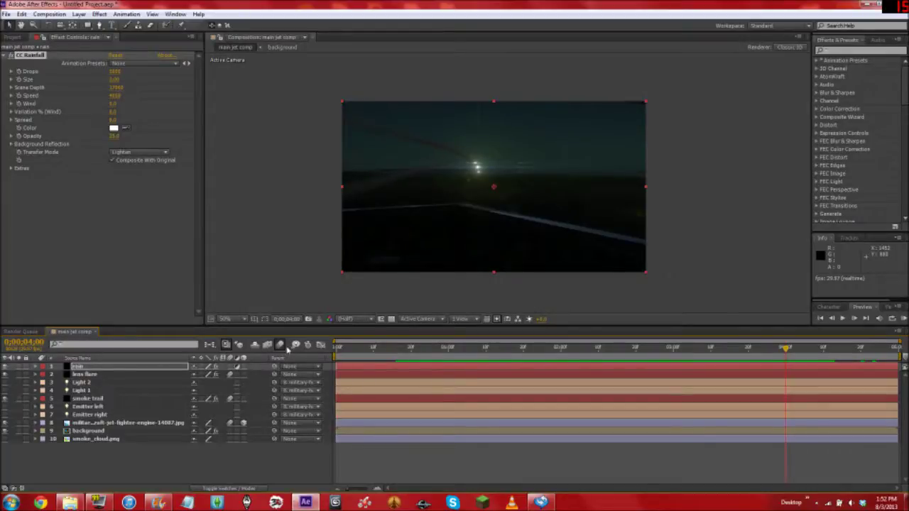
mouse_move(405, 348)
left_mouse_down()
mouse_move(443, 348)
mouse_move(352, 347)
mouse_move(551, 340)
mouse_move(396, 346)
left_mouse_up()
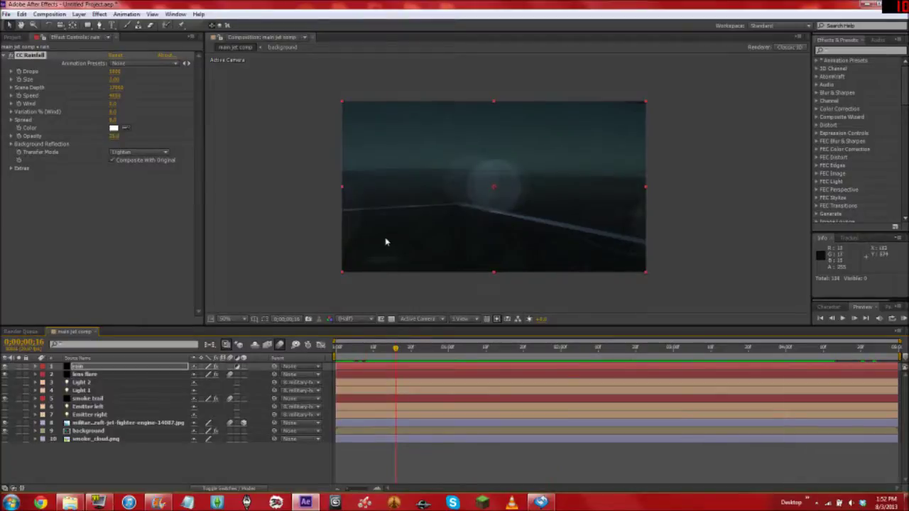
Move the lens flare layer's Optical Flares centre above the frame to about 477, -198 and check the flares along the timeline.
scroll(386, 241, "down", 3)
scroll(437, 176, "up", 3)
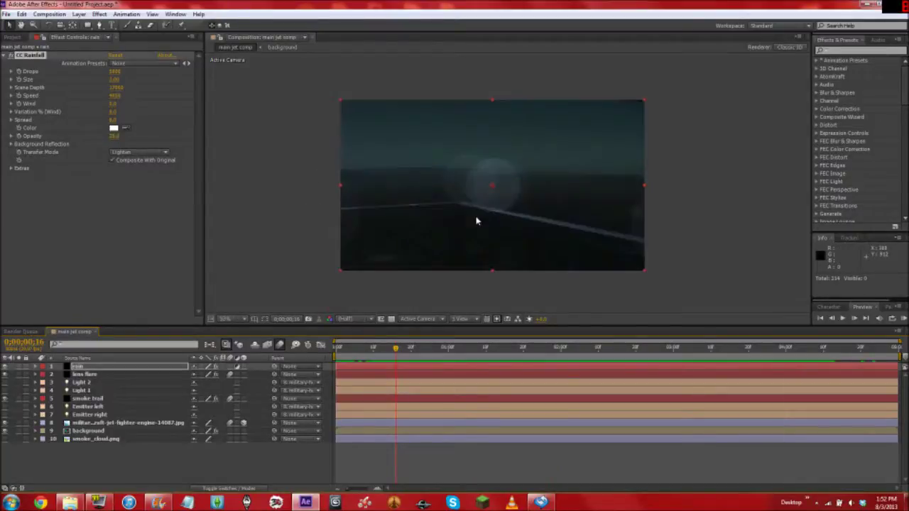
scroll(444, 189, "down", 1)
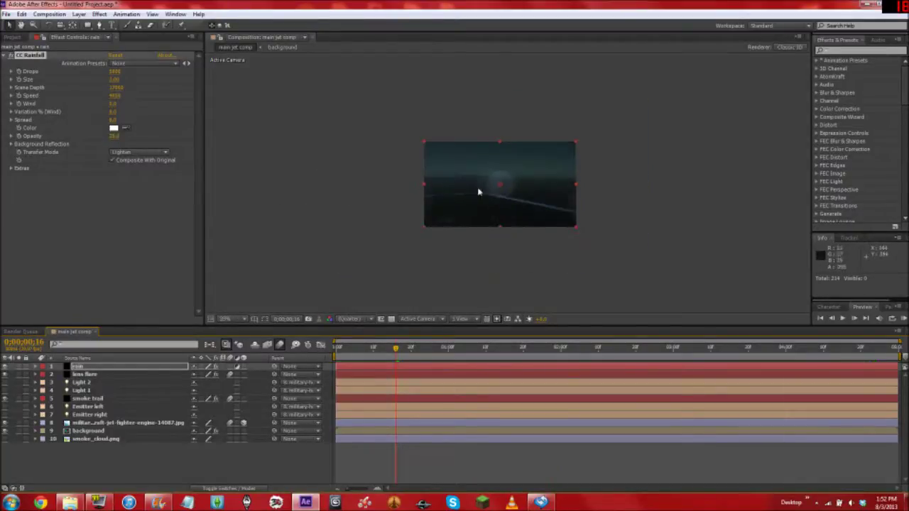
scroll(491, 196, "up", 2)
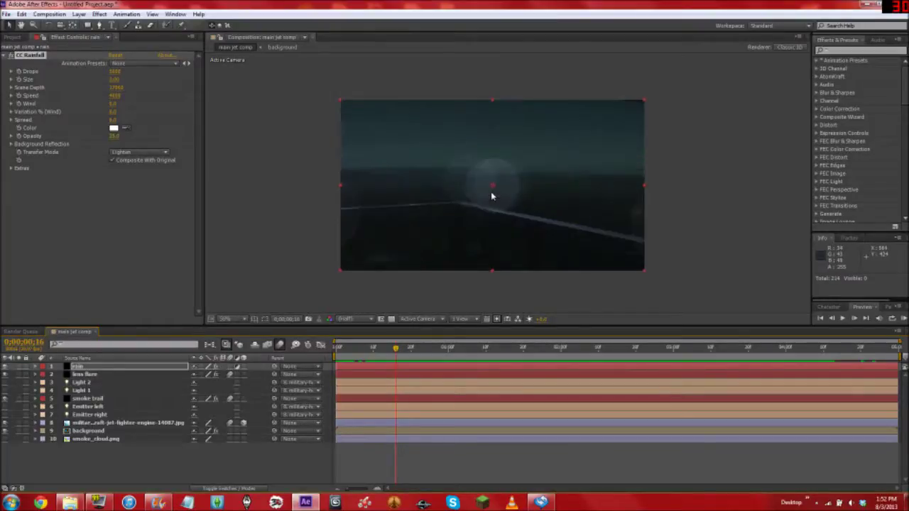
scroll(490, 196, "up", 2)
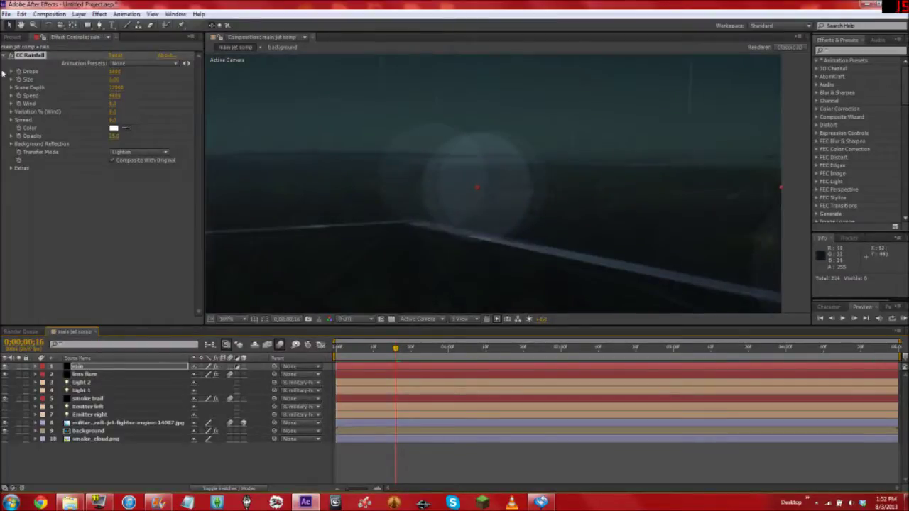
left_click(84, 375)
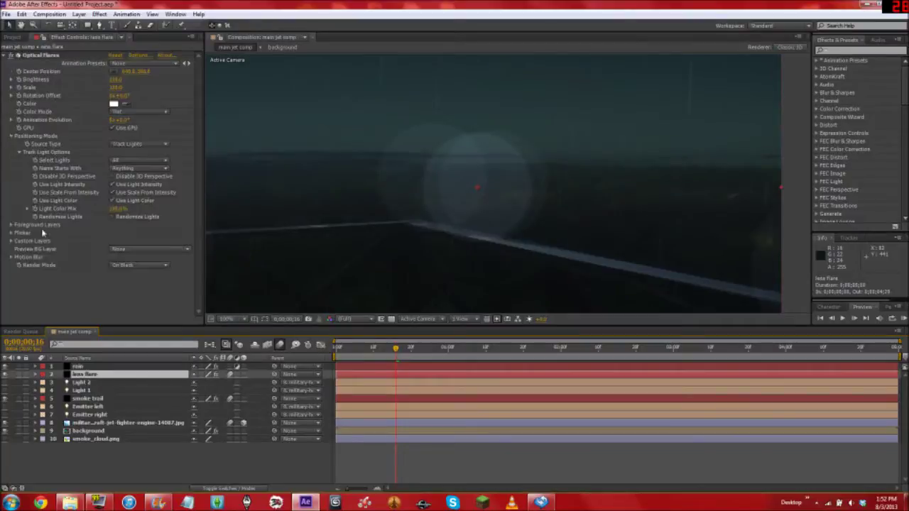
left_click_drag(477, 189, 323, 2)
scroll(467, 221, "down", 1)
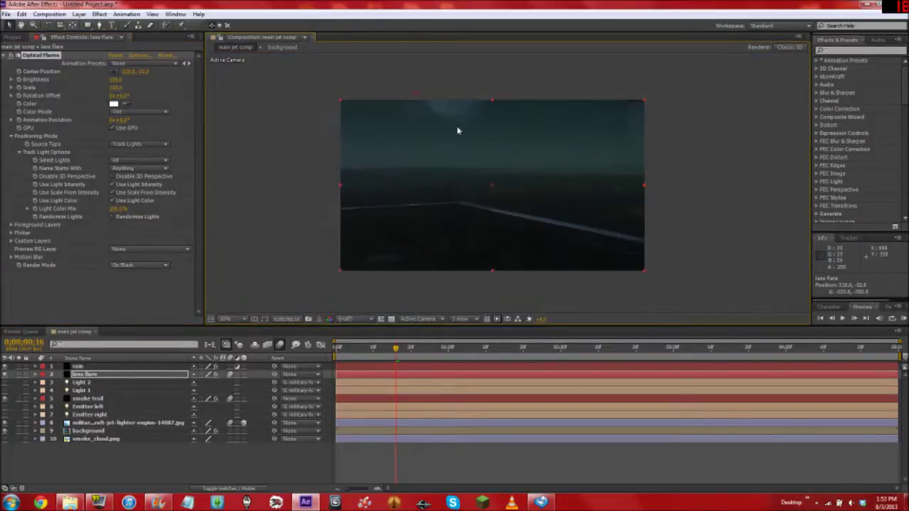
left_click(417, 88)
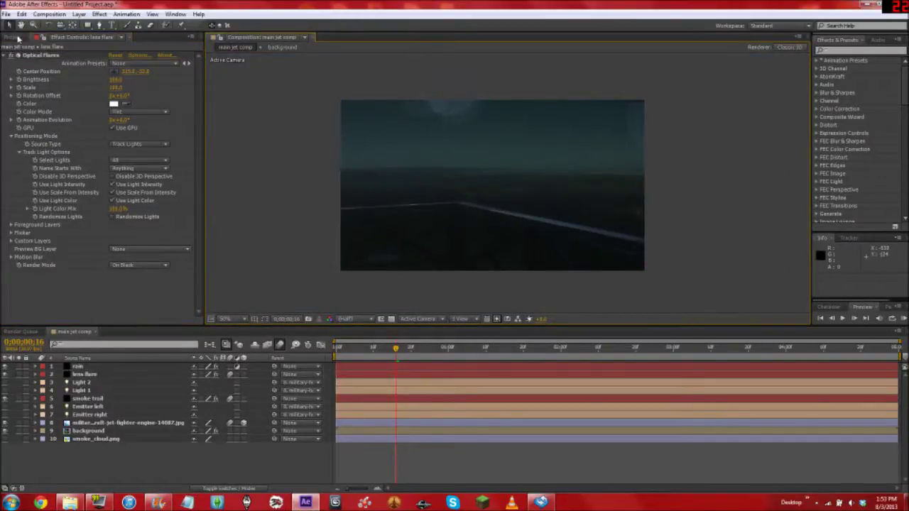
left_click(29, 56)
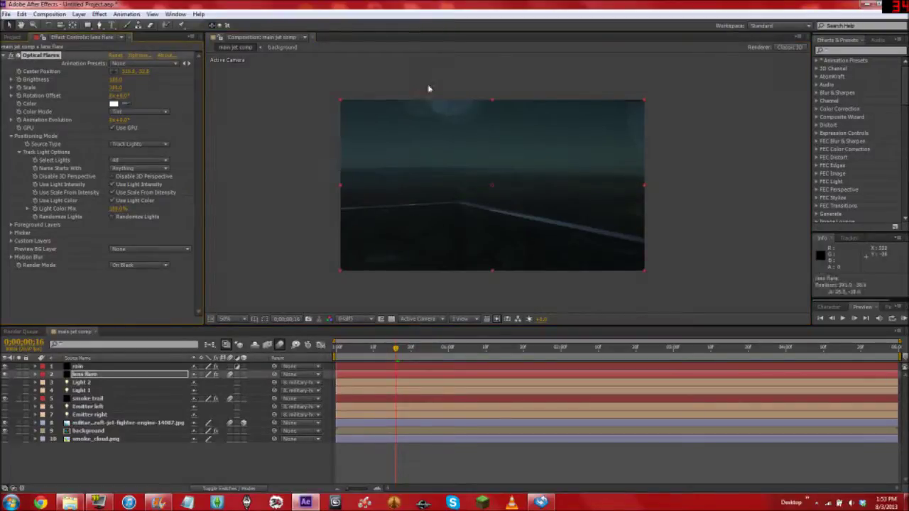
left_click_drag(425, 92, 456, 57)
left_click_drag(380, 355, 613, 345)
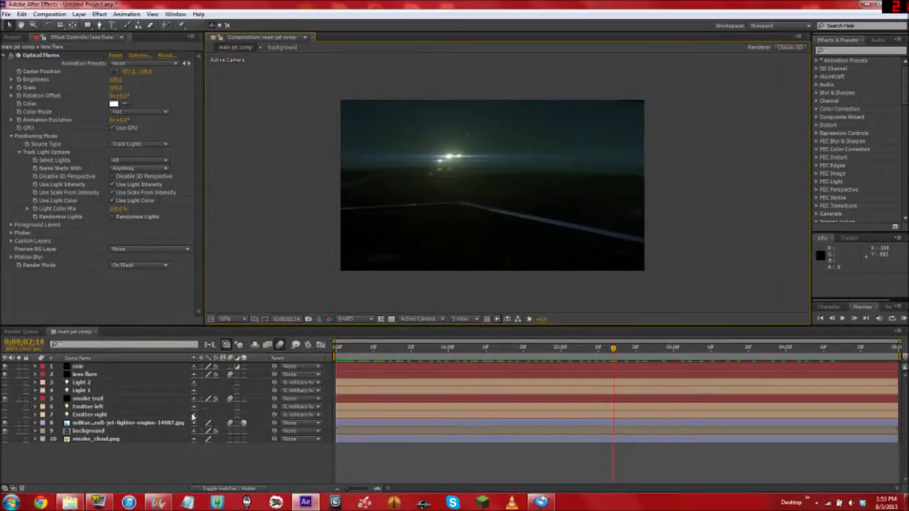
Pre-compose all ten layers into a new composition named scene.
left_click(169, 454)
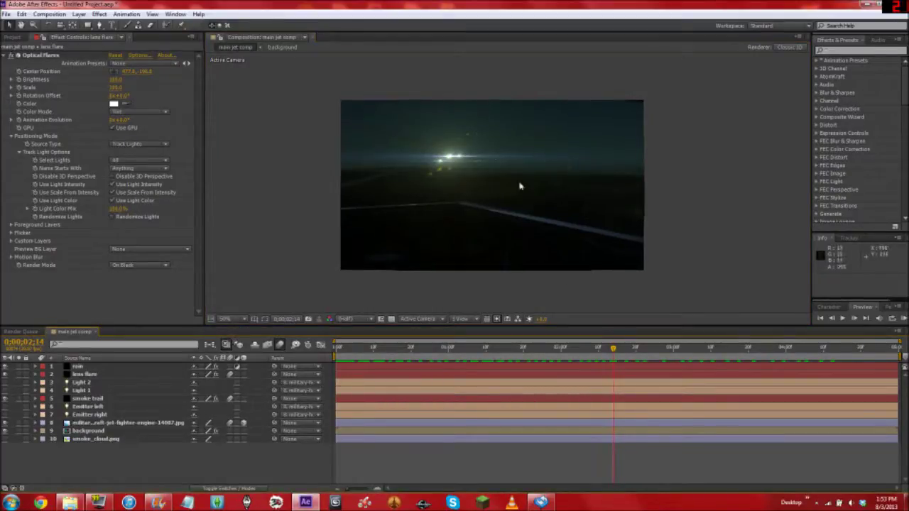
left_click_drag(485, 353, 584, 353)
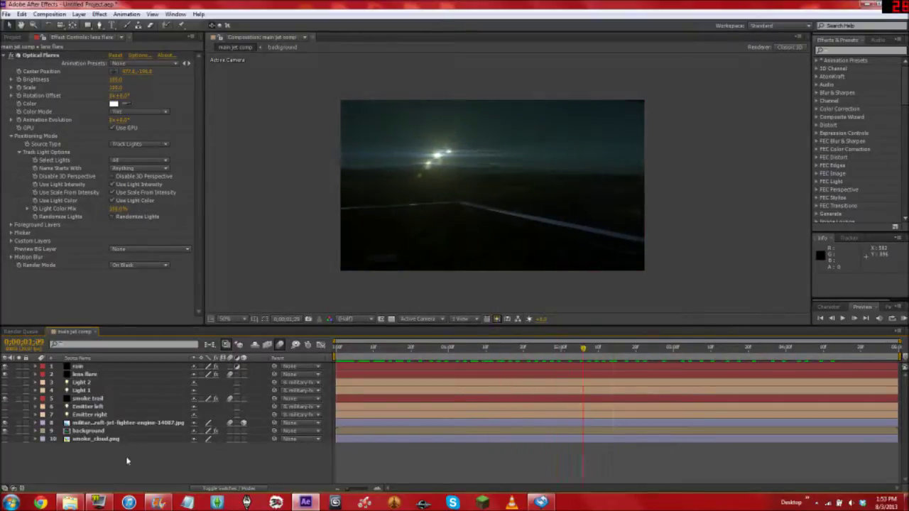
left_click_drag(103, 459, 145, 371)
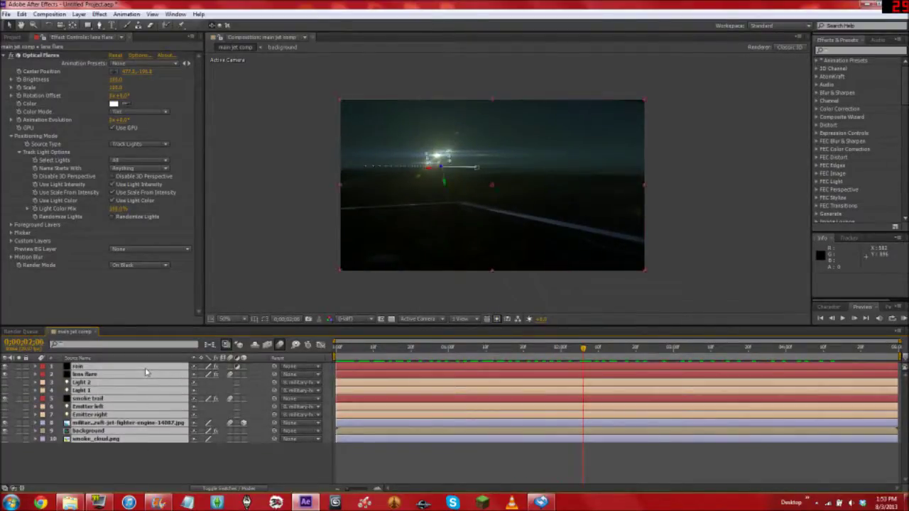
right_click(146, 371)
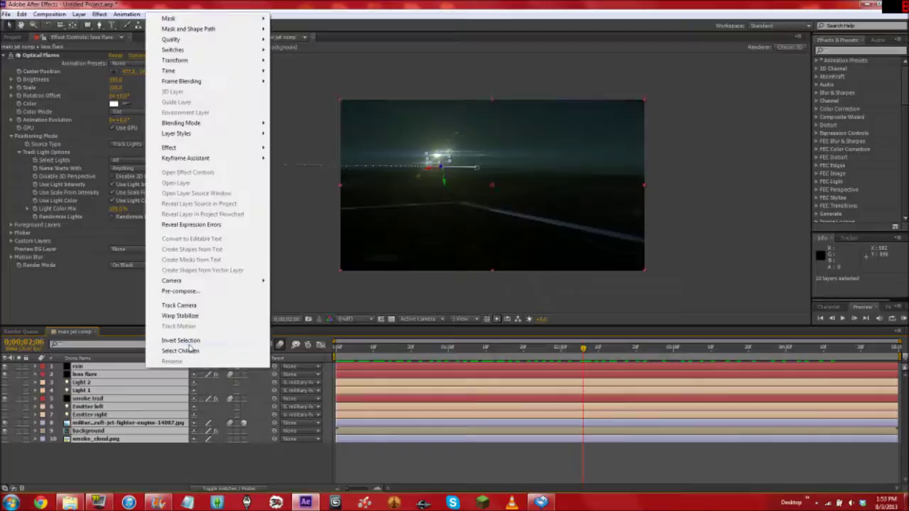
left_click(199, 294)
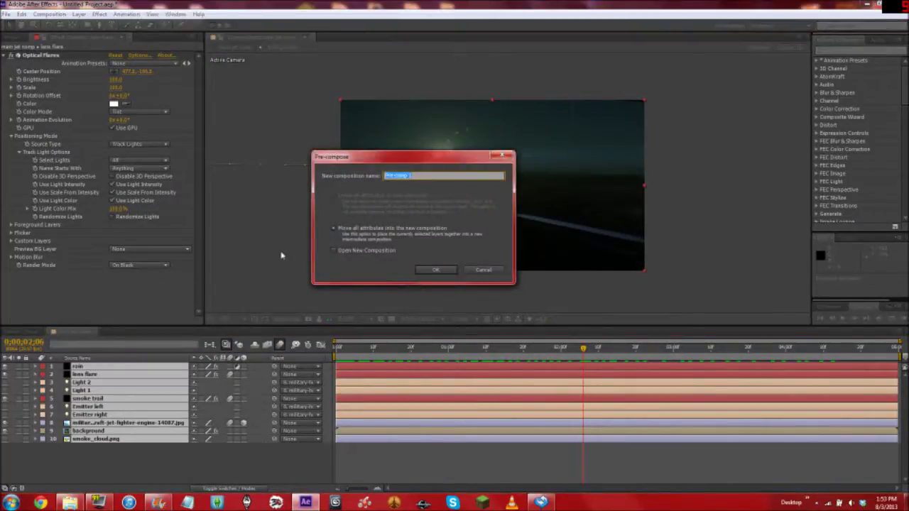
type("ef")
left_click(436, 272)
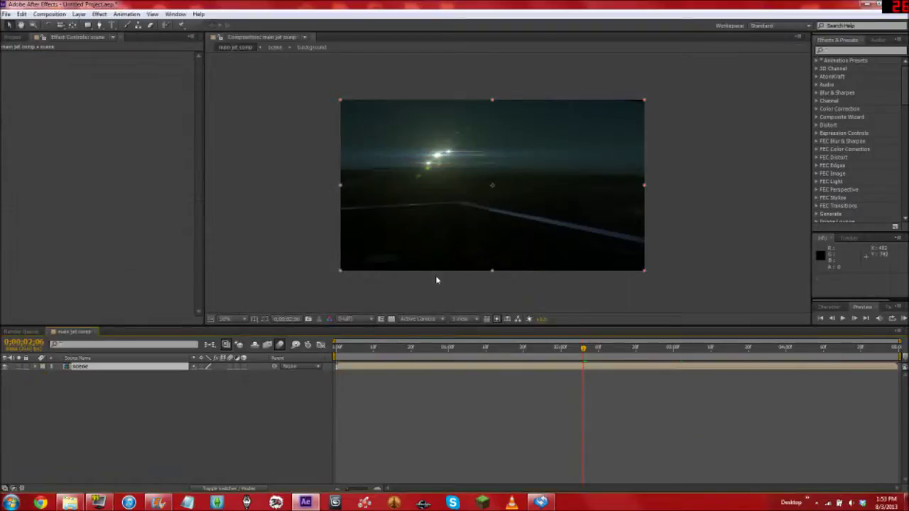
Duplicate the scene layer and apply the CC Mr. Mercury effect to the upper copy.
left_click(121, 369)
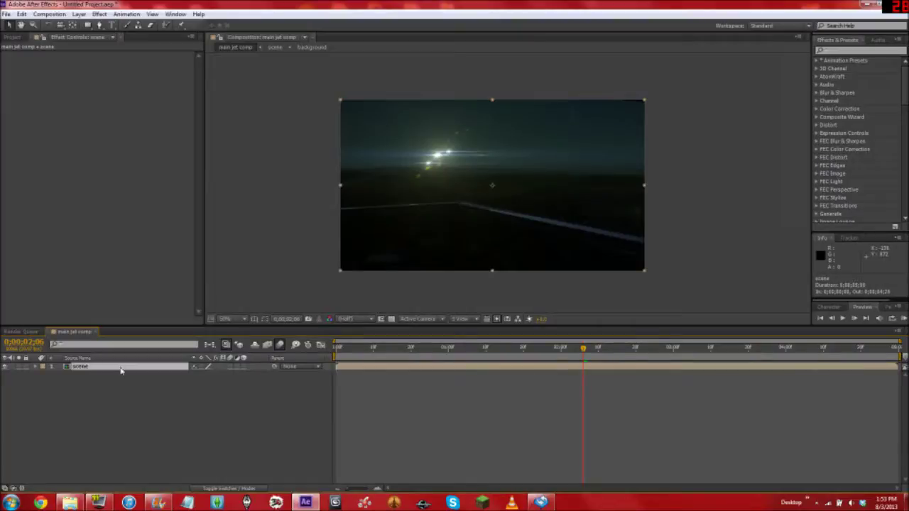
key("ctrl+d")
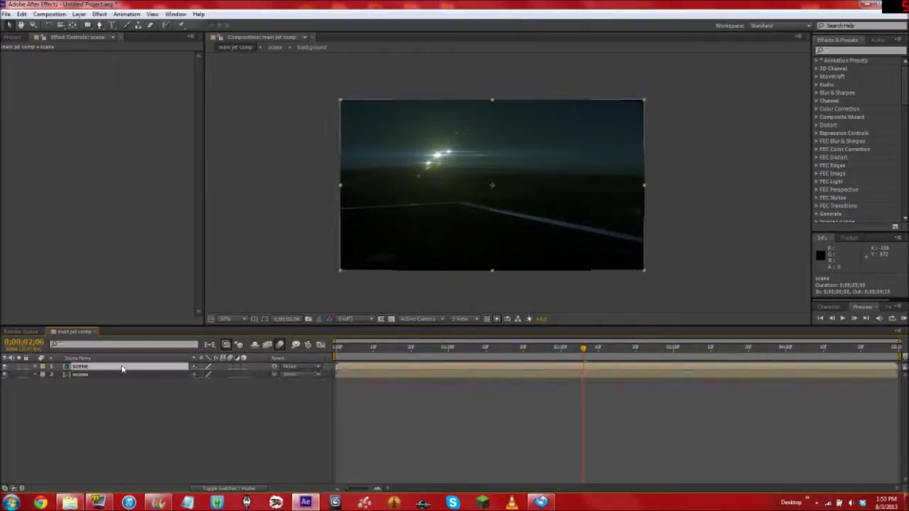
left_click(99, 14)
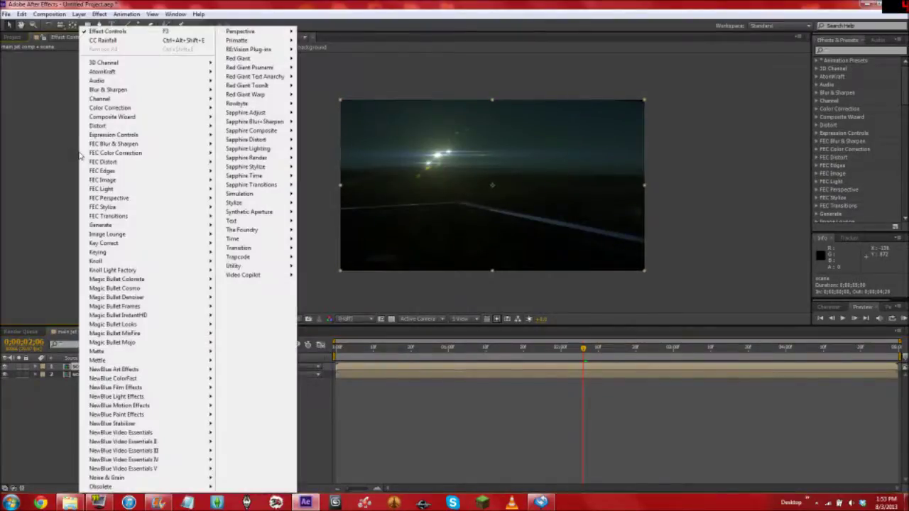
mouse_move(262, 195)
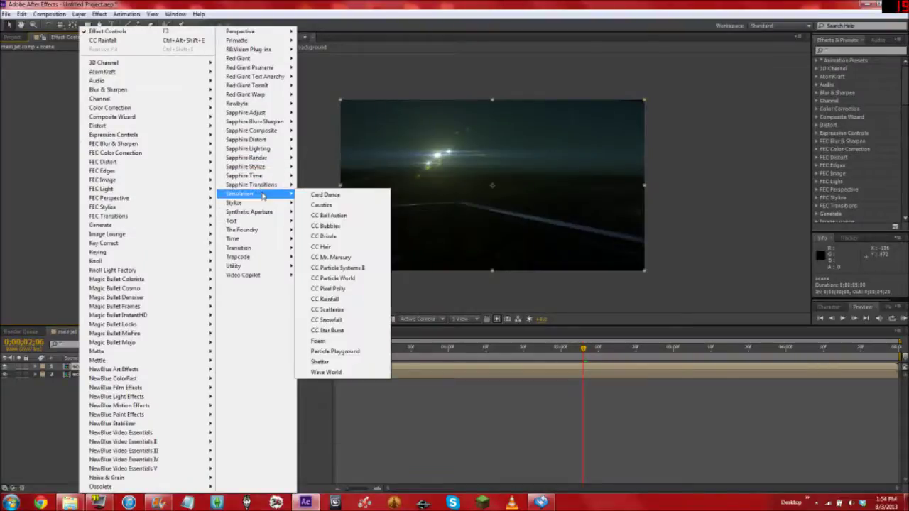
left_click(334, 259)
Raise the CC Mr. Mercury producer point to about 652, 96, set Light Height to 0 and preview the blobs.
left_click_drag(493, 188, 493, 126)
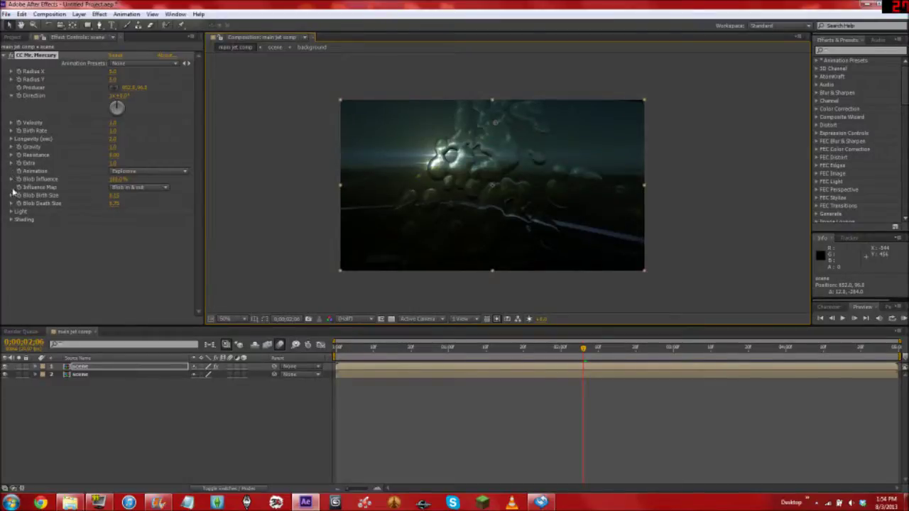
left_click(12, 212)
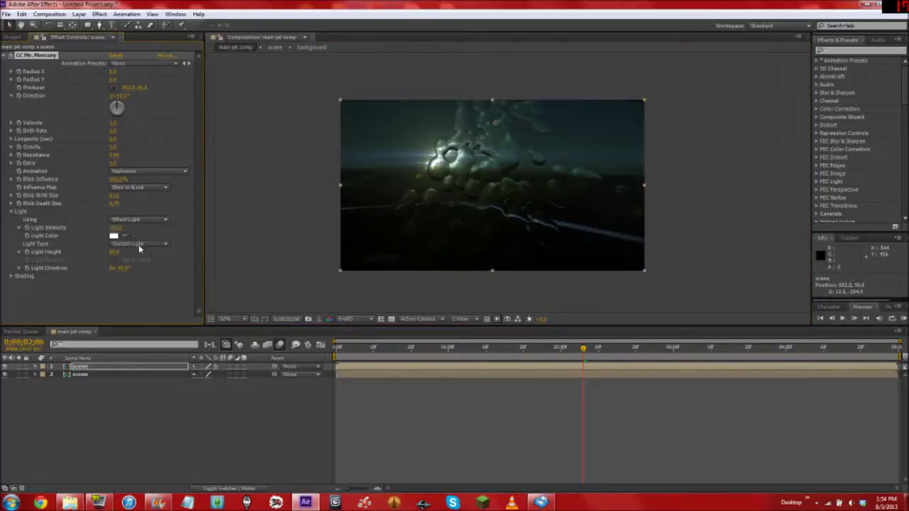
left_click(114, 253)
type("0")
key("Return")
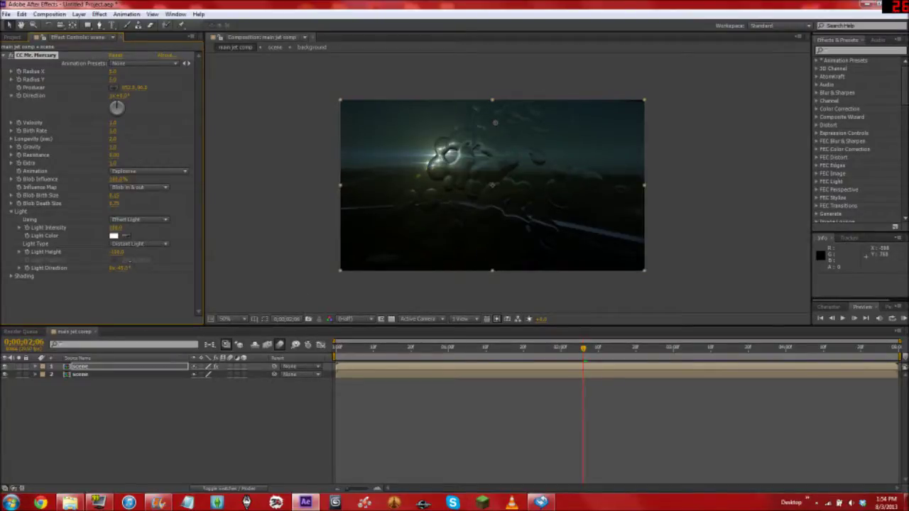
left_click(117, 252)
type("60")
key("Return")
left_click_drag(584, 348, 637, 348)
key("space")
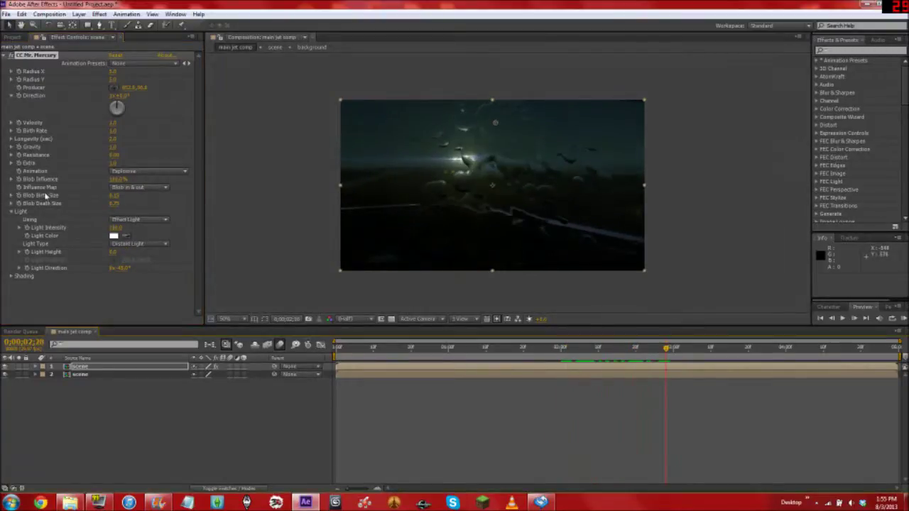
Set the CC Mr. Mercury Velocity to 0 and Birth Rate to 0.1.
left_click(115, 122)
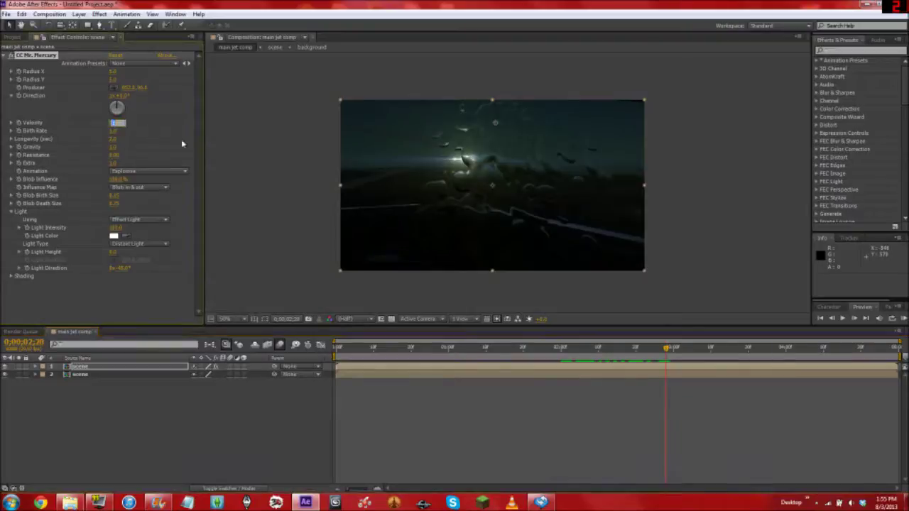
type("0")
key("Return")
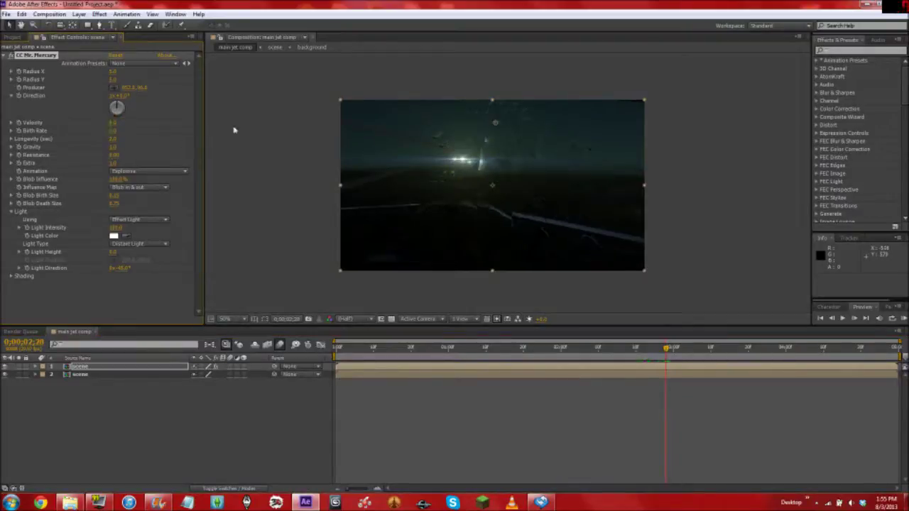
left_click(117, 131)
type(".2")
type("8")
key("Return")
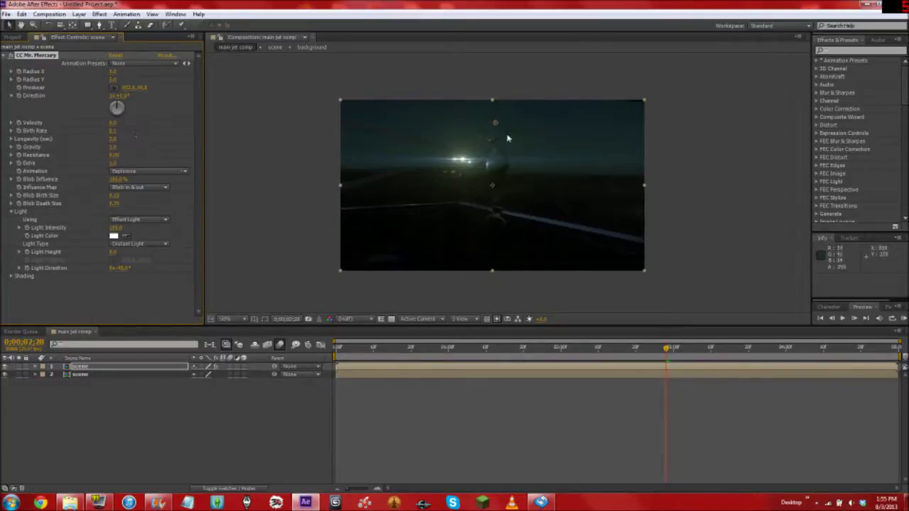
Shift the producer point to about 482, 94 and change Influence Map to Constant Blobs, scrubbing the timeline to check the drops.
left_click_drag(495, 122, 455, 123)
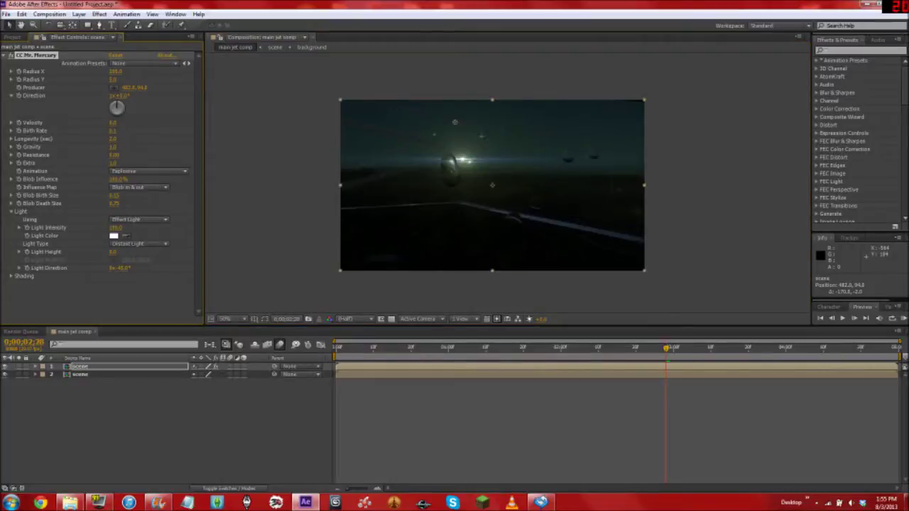
left_click_drag(559, 349, 760, 348)
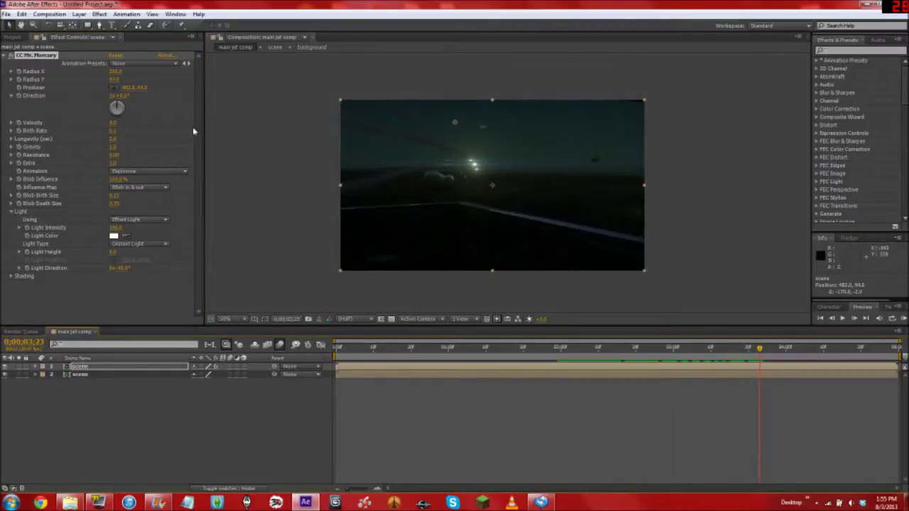
left_click(132, 187)
left_click(149, 239)
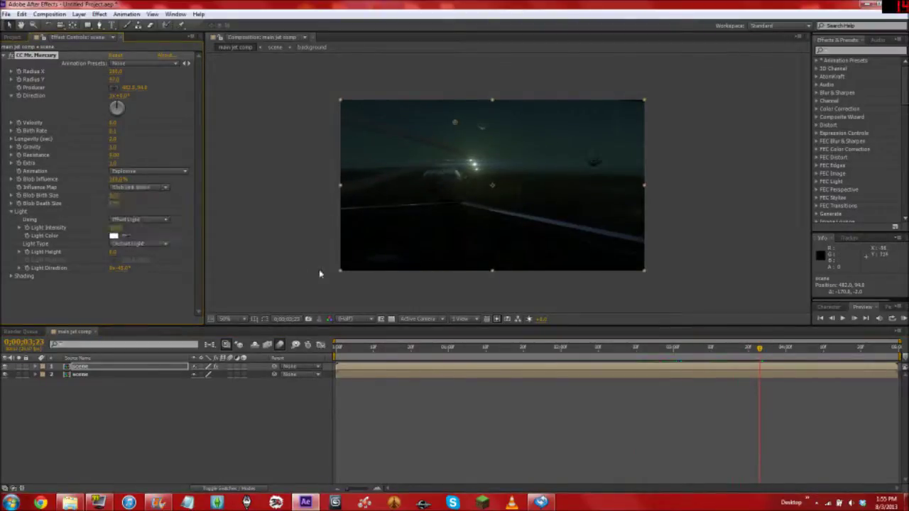
left_click(440, 349)
left_click_drag(440, 349, 719, 349)
Set the CC Mr. Mercury Radius Y to 100 and raise Longevity, scrubbing on to 0;00;02;26 to check the drops.
left_click(114, 80)
type("100")
key("Return")
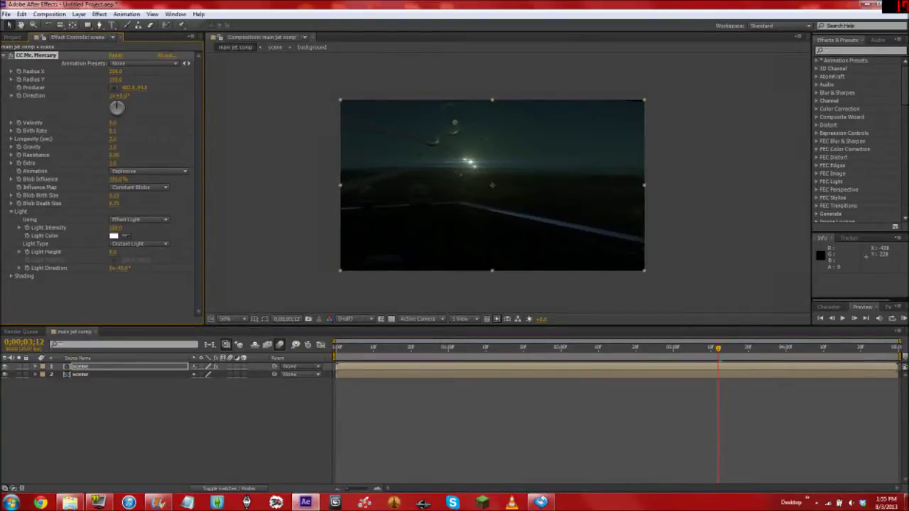
left_click(115, 140)
type("5")
key("Return")
left_click_drag(443, 346, 660, 367)
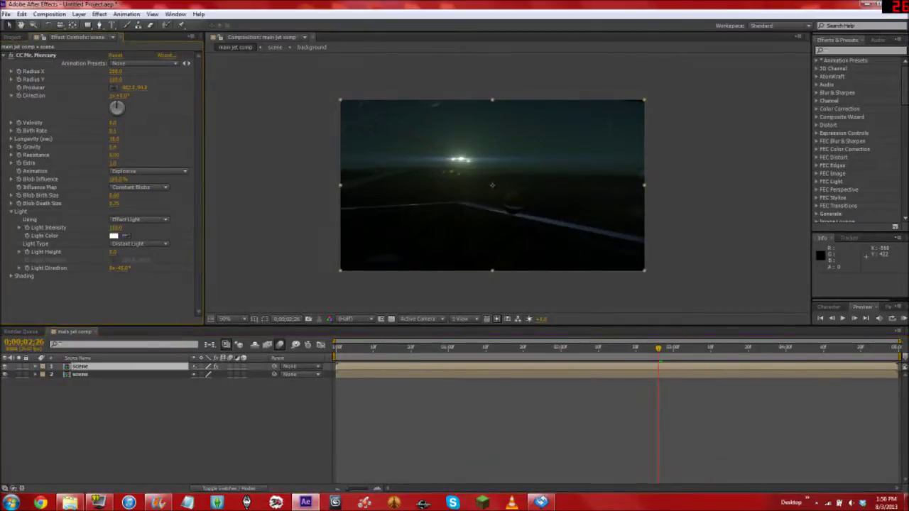
Lower the CC Mr. Mercury Gravity to 0.1, then play and stop a preview of the composition.
left_click(118, 147)
type("0")
key("Return")
key("KP_0")
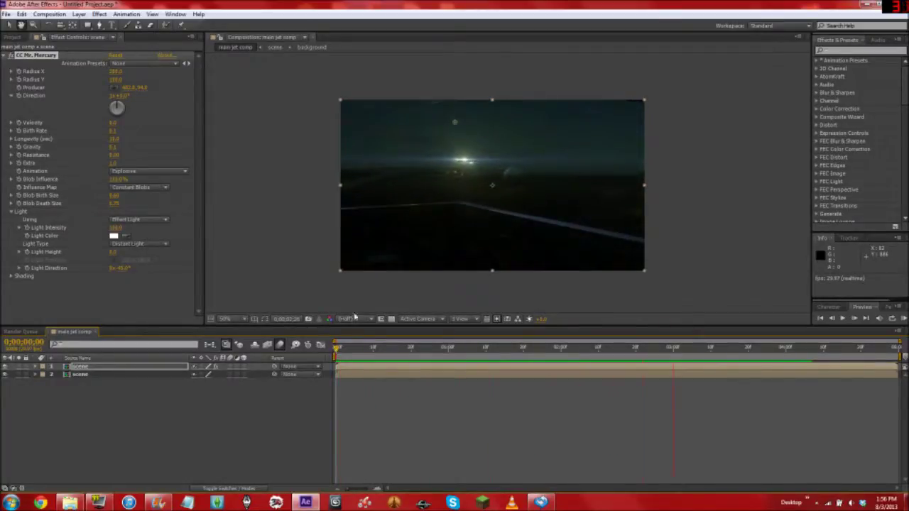
key("space")
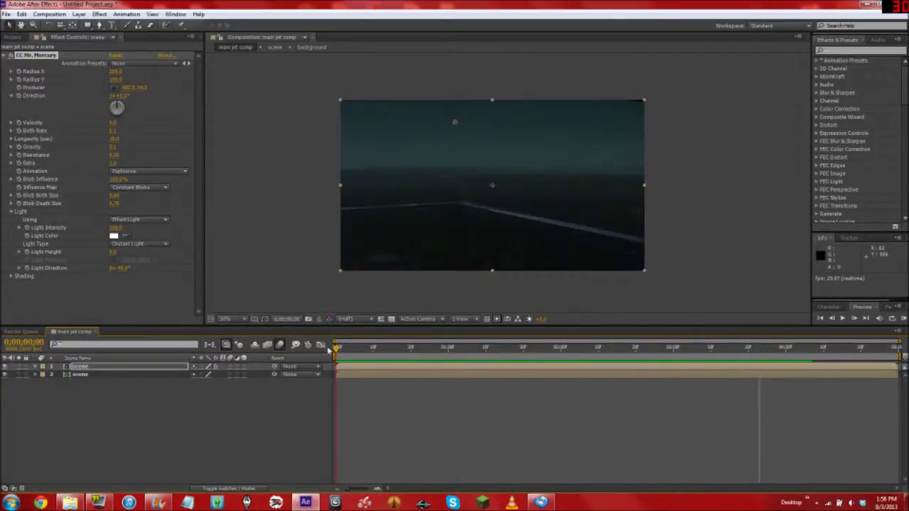
Apply the Turbulent Displace distortion to the upper scene layer and scrub to 0;00;02;04 to see the water drops.
right_click(34, 104)
left_click(19, 93)
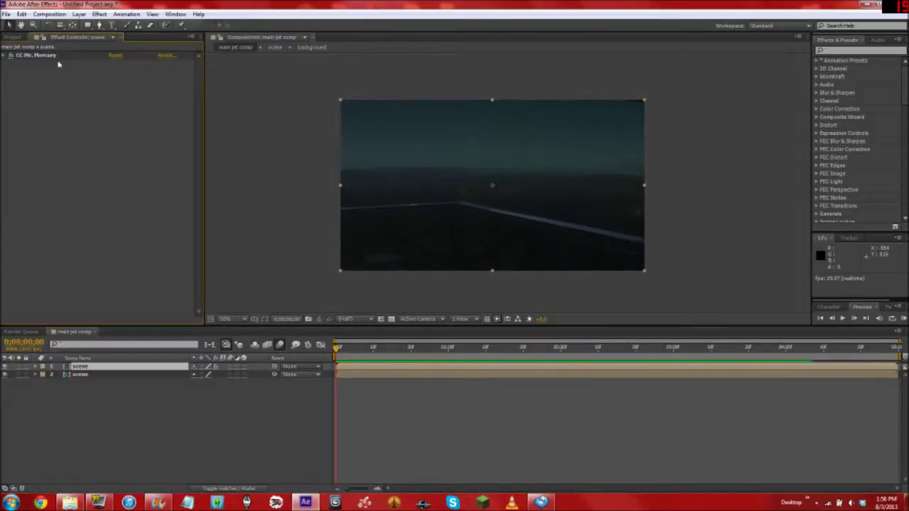
right_click(53, 130)
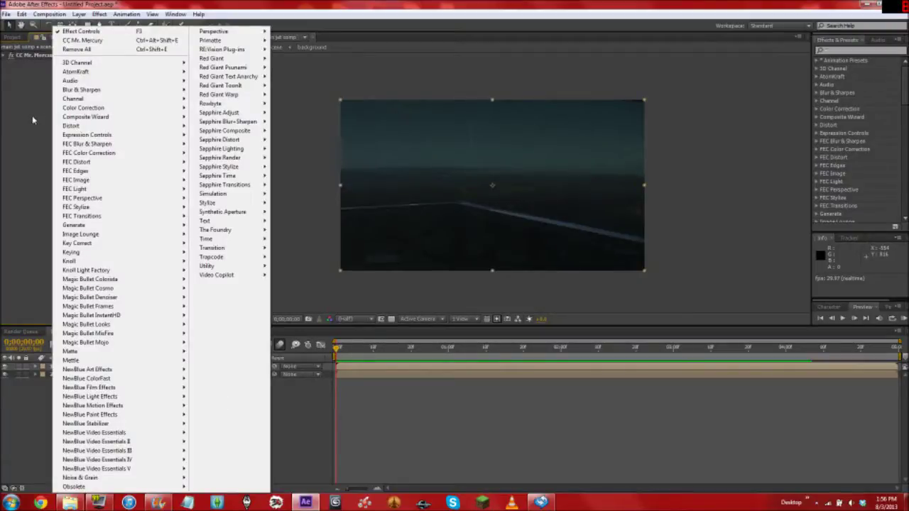
mouse_move(78, 126)
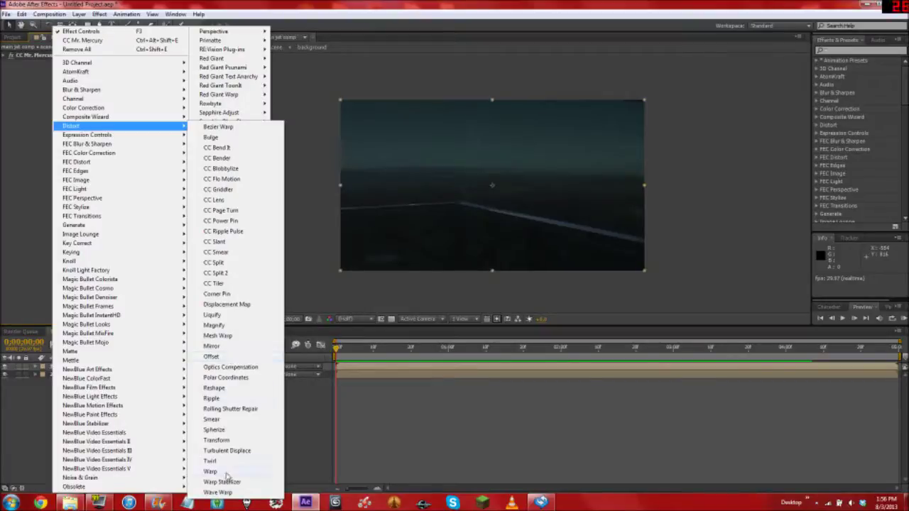
left_click(236, 454)
left_click(470, 352)
left_click_drag(471, 352, 576, 349)
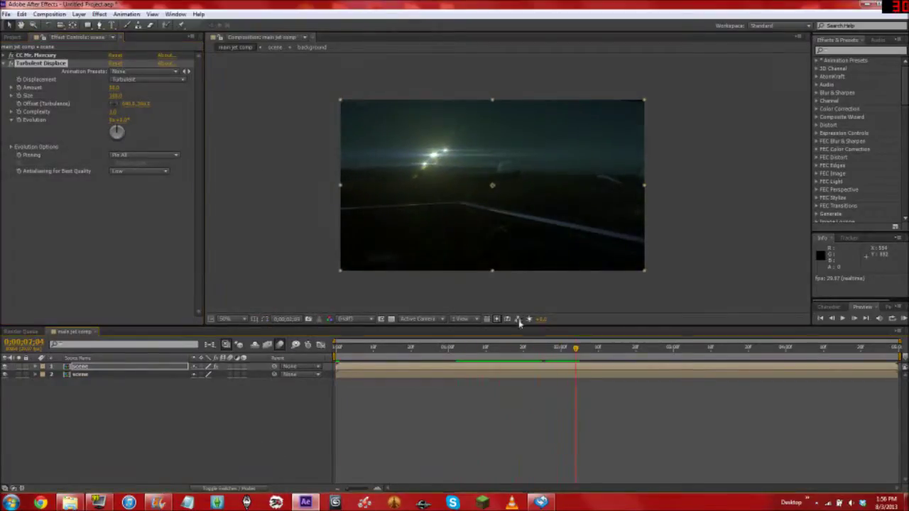
Adjust the Turbulent Displace Amount and reduce its Size to 15, scrubbing the timeline to check the drops.
left_click_drag(115, 87, 112, 88)
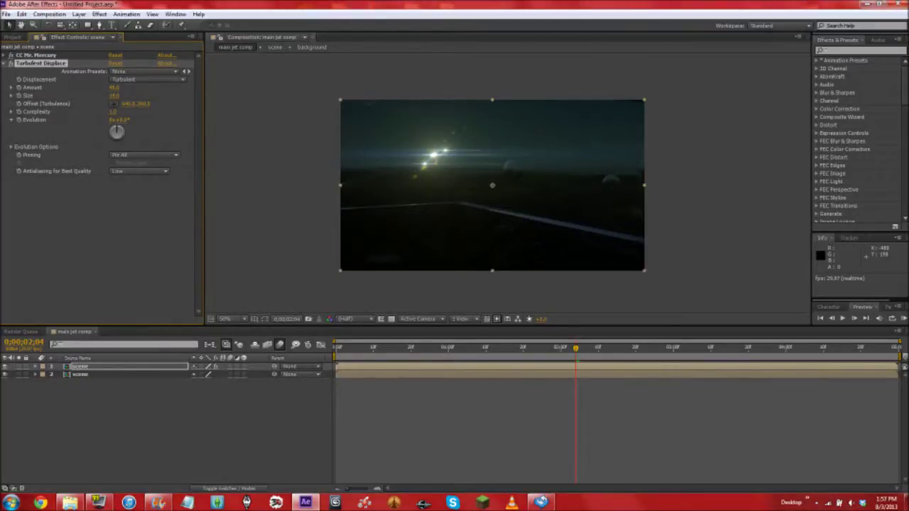
left_click_drag(473, 353, 600, 350)
left_click(116, 87)
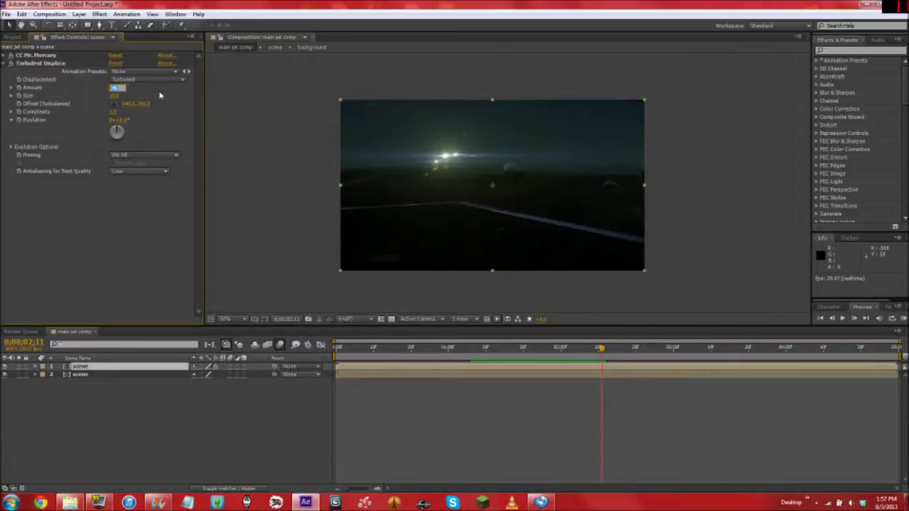
key("Return")
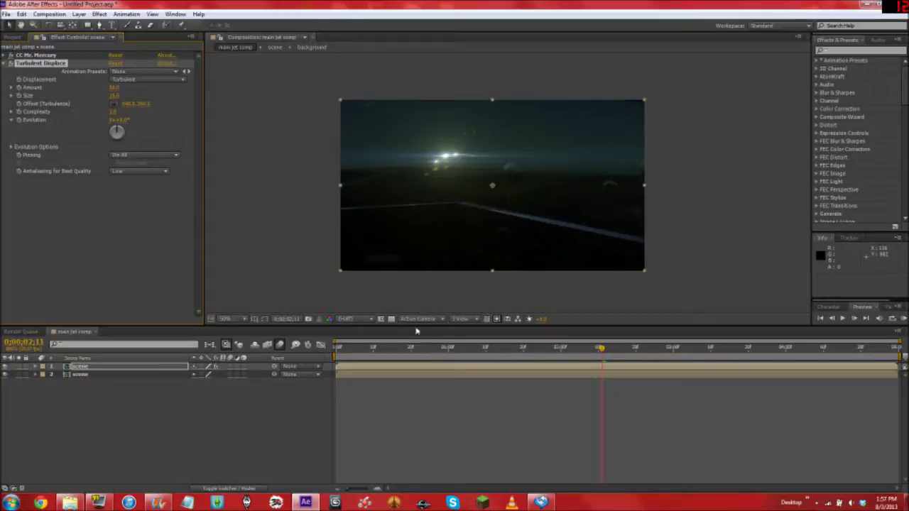
left_click(467, 348)
left_click_drag(466, 348, 337, 349)
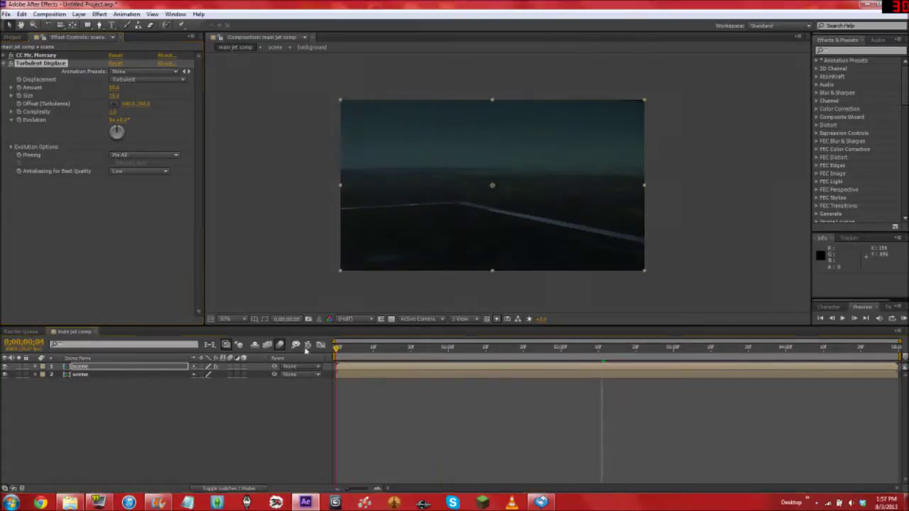
Deselect the layers and save the project under the file name jet tutorial 2.
left_click(108, 408)
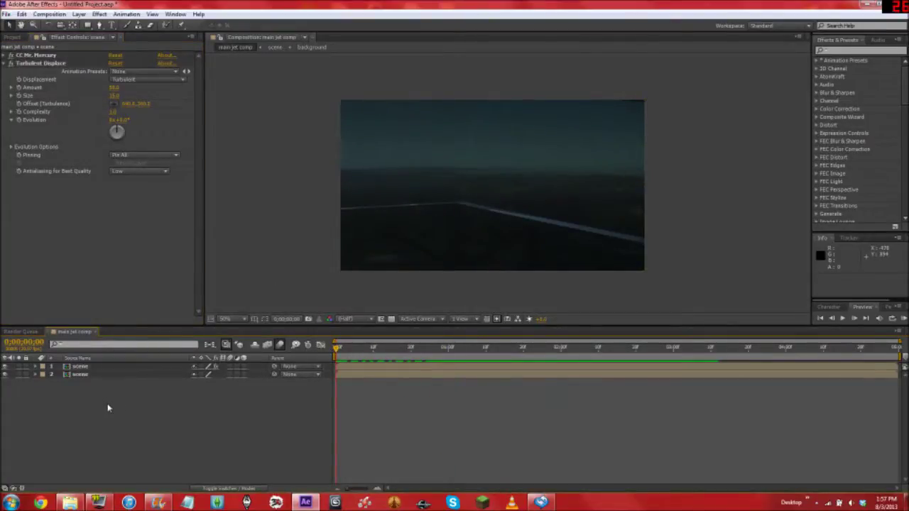
left_click(5, 14)
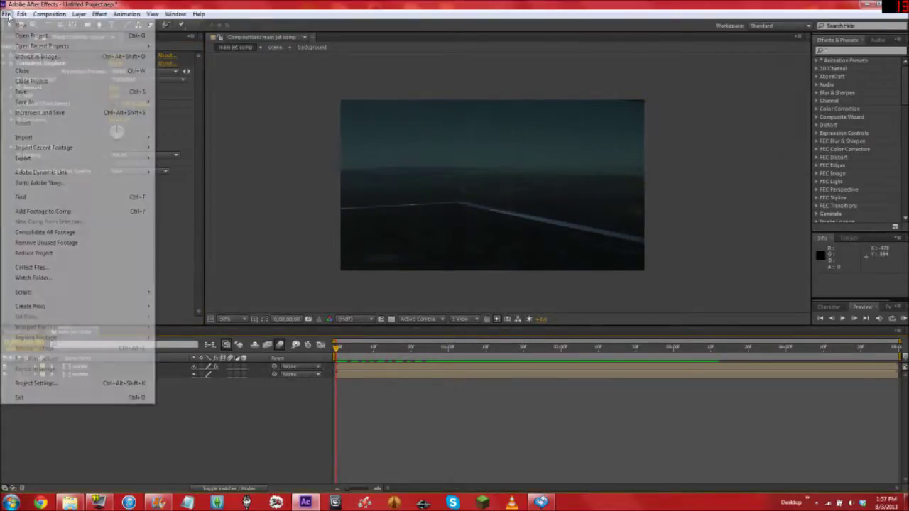
mouse_move(144, 104)
left_click(179, 103)
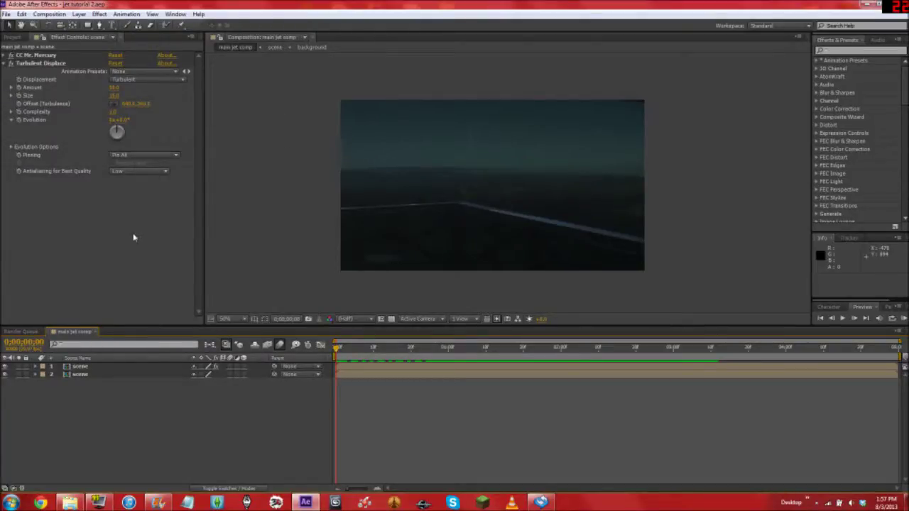
Scrub the composition to 0;00;01;17, reveal the lower scene layer's transform properties and set its Scale to 110%.
left_click_drag(337, 353, 342, 330)
left_click_drag(337, 348, 554, 347)
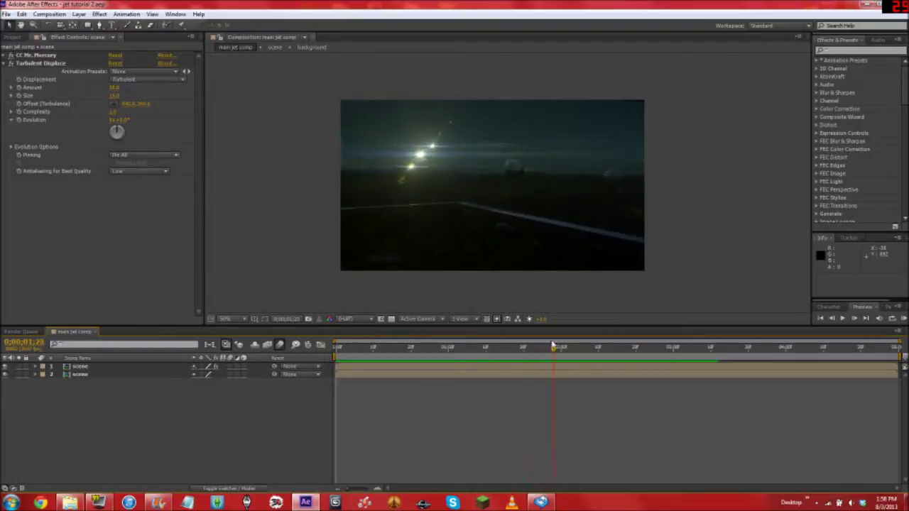
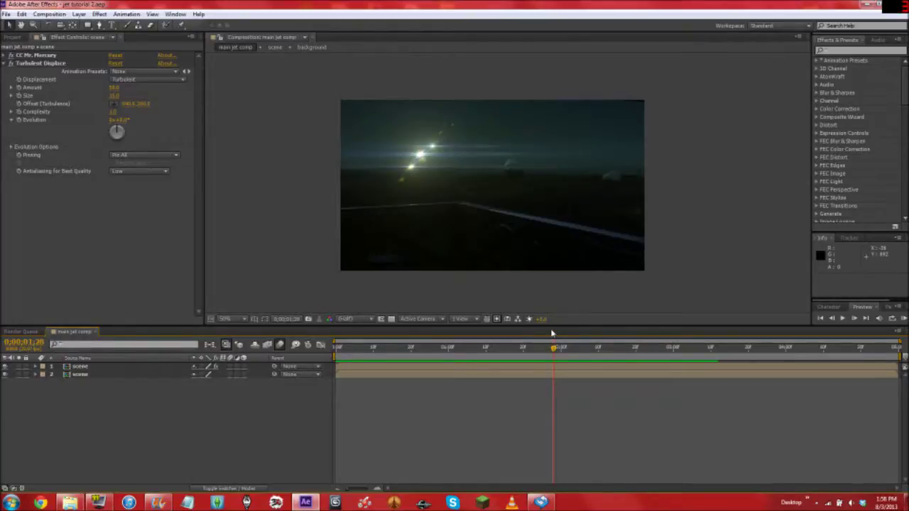
mouse_move(516, 347)
left_mouse_down()
mouse_move(370, 347)
mouse_move(514, 347)
left_mouse_up()
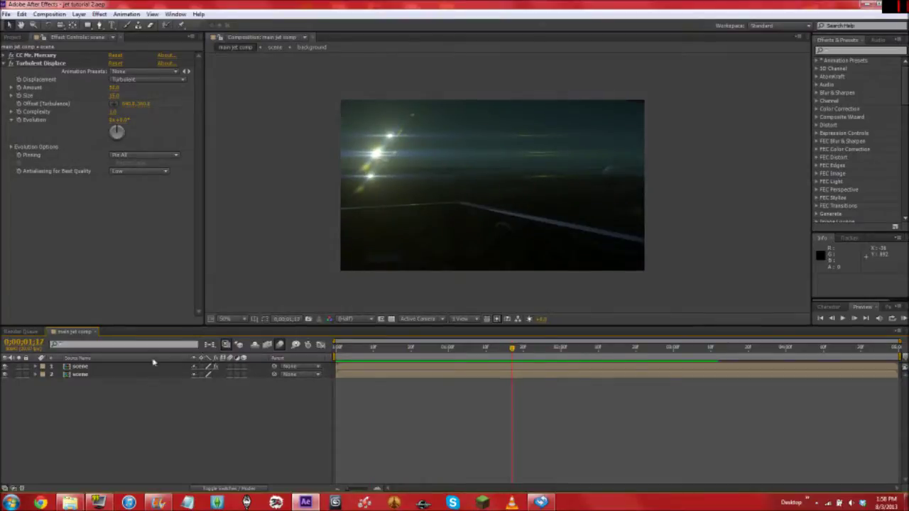
left_click(112, 377)
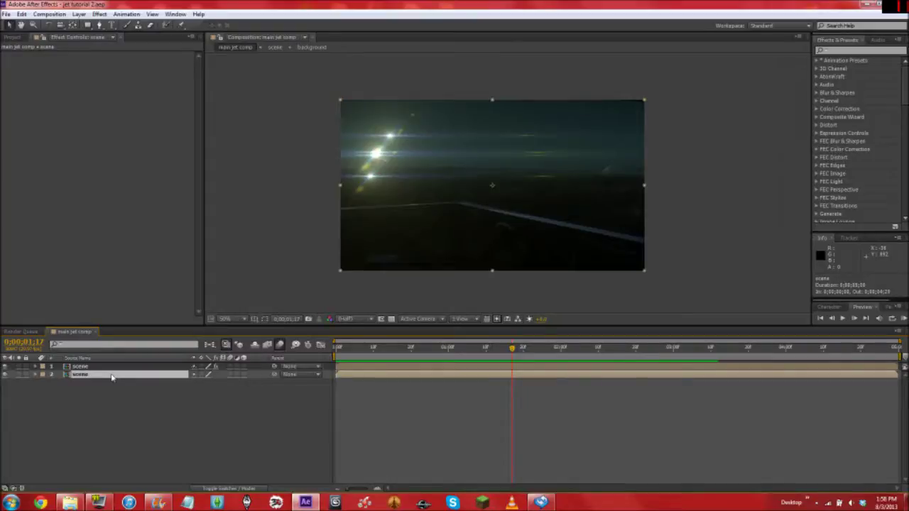
key("p")
key("shift+s")
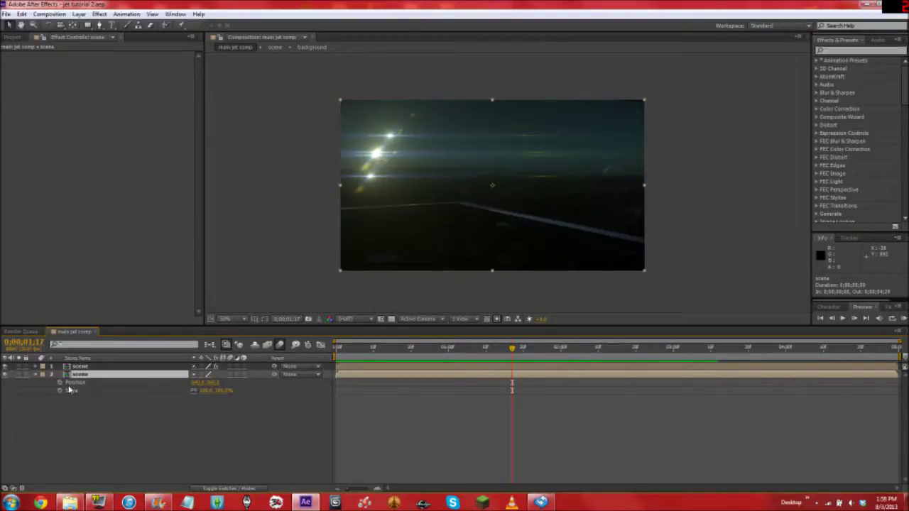
left_click(39, 374)
left_click(38, 374)
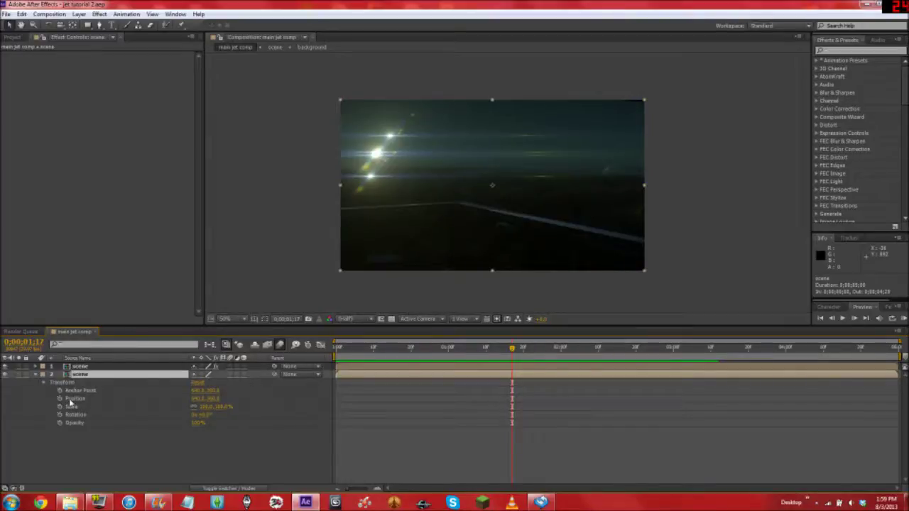
left_click(206, 406)
type("110")
key("Return")
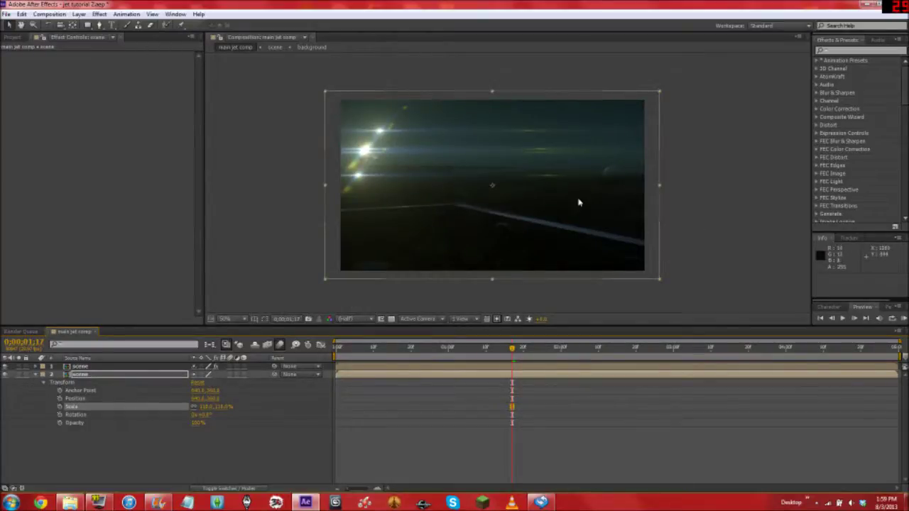
Start Position keyframes on the lower scene layer at 0;00;01;00 and shift it to about 648, 332 at 0;00;01;01.
left_click_drag(474, 351, 449, 357)
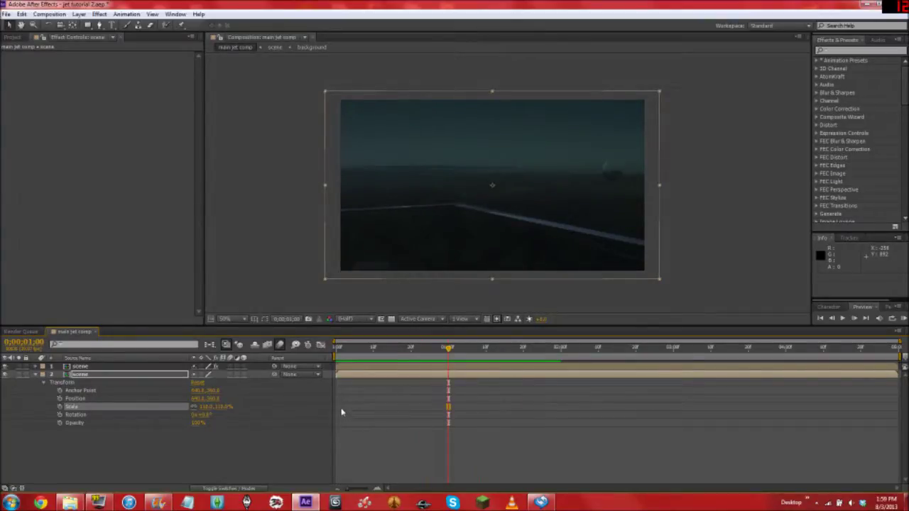
left_click(32, 400)
left_click(59, 399)
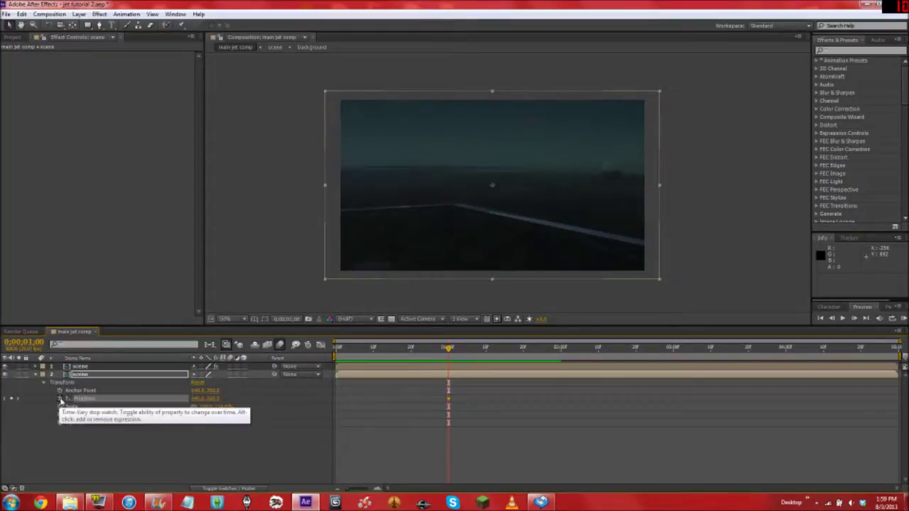
left_click_drag(450, 352, 454, 351)
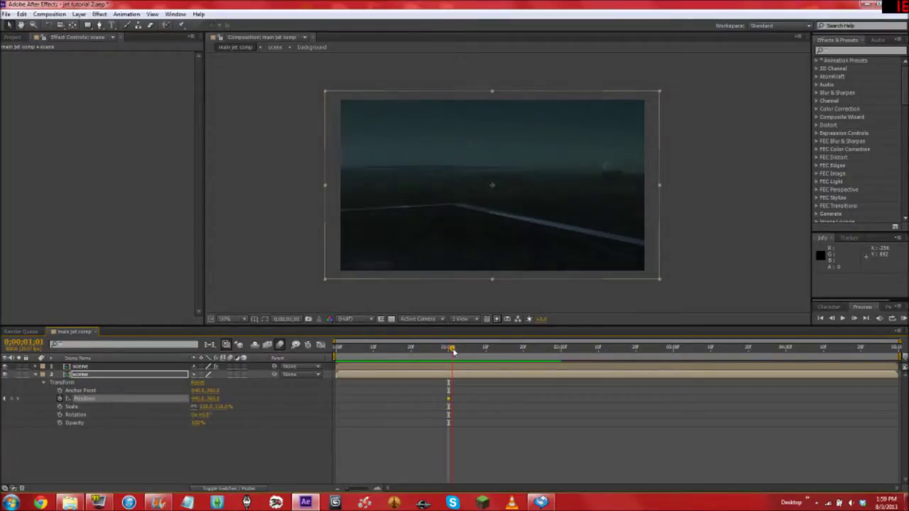
mouse_move(497, 229)
left_mouse_down()
mouse_move(497, 215)
mouse_move(504, 232)
left_mouse_up()
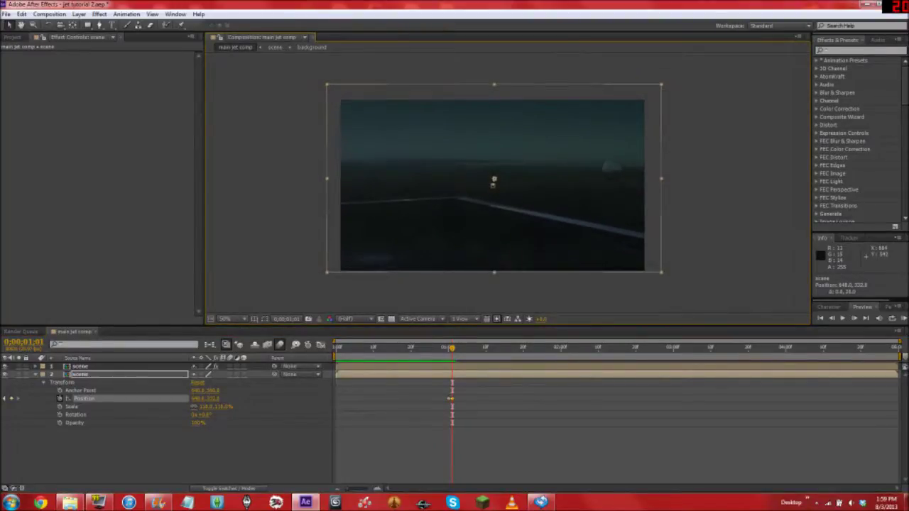
Continue the camera shake with jittered Position keyframes at 0;00;01;02, 0;00;01;03 and 0;00;01;04, ending at about 656, 344.
left_click_drag(451, 352, 456, 351)
left_click_drag(464, 235, 462, 246)
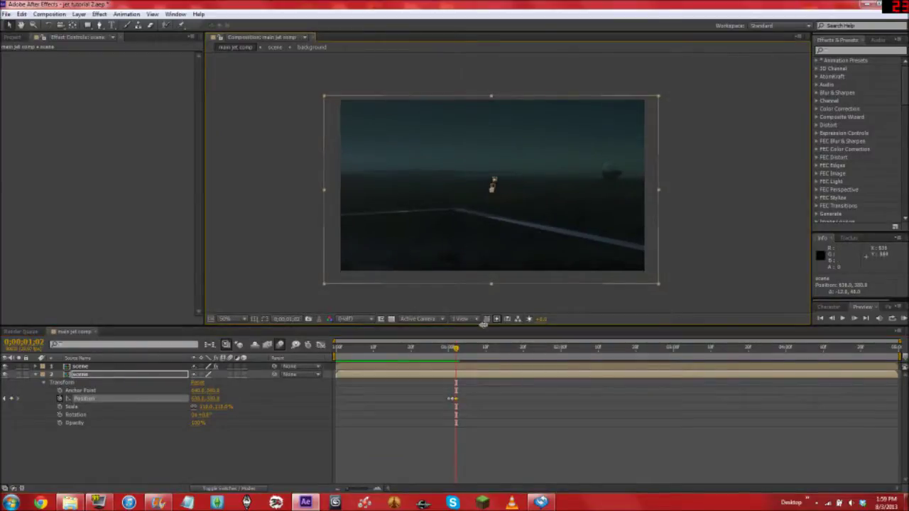
left_click(459, 349)
left_click_drag(475, 233, 468, 228)
left_click_drag(463, 352, 463, 352)
left_click_drag(487, 186, 499, 183)
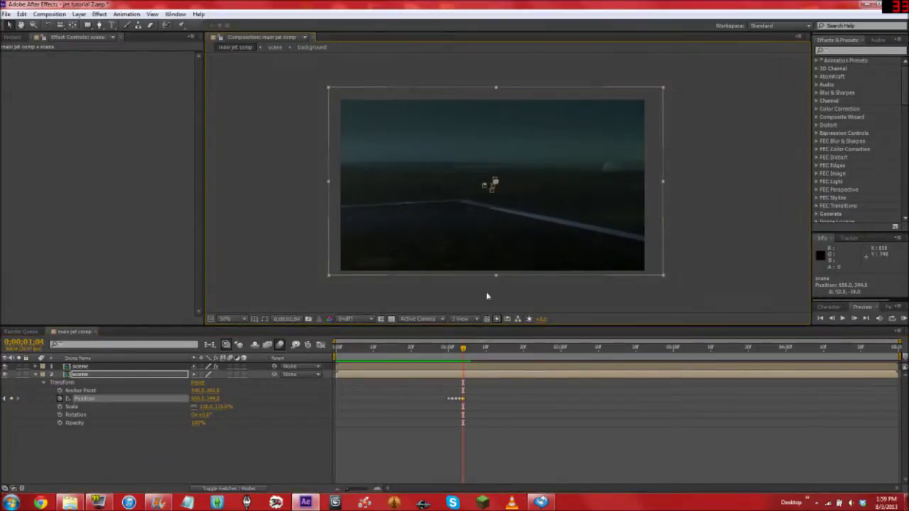
Offset the lower scene layer in varying directions at 0;00;01;05, 0;00;01;06 and 0;00;01;08 to add further shake keyframes.
left_click(467, 349)
left_click_drag(452, 210, 464, 225)
left_click_drag(469, 350, 473, 349)
left_click_drag(485, 196, 473, 194)
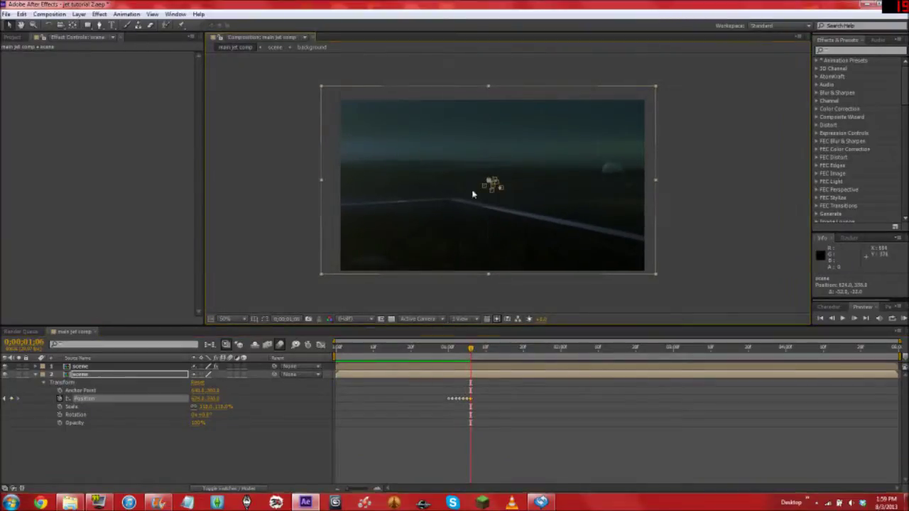
left_click(477, 350)
left_click_drag(485, 178, 493, 188)
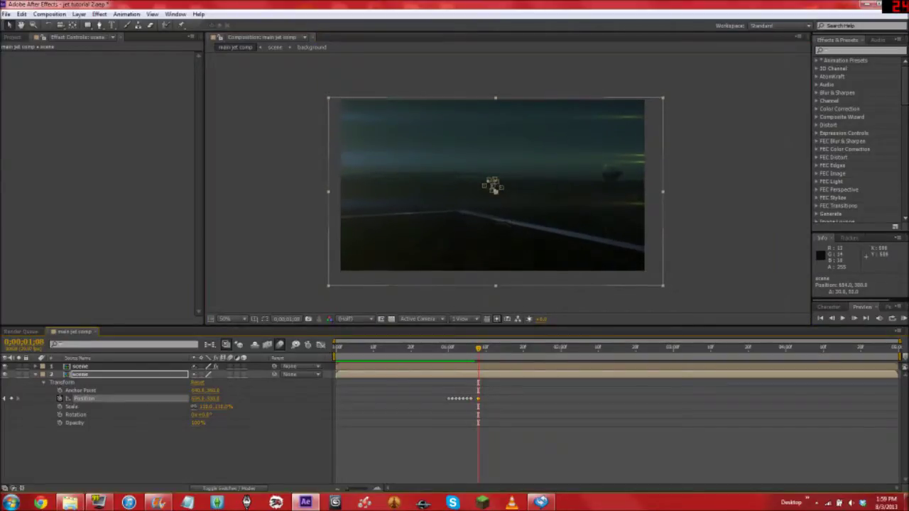
Move the 0;00;01;08 Position keyframe to 0;00;01;07, and add a new keyframe at 0;00;01;08 with the layer shifted upward.
left_click_drag(478, 350, 475, 351)
left_click_drag(479, 400, 476, 399)
left_click_drag(473, 351, 478, 351)
left_click_drag(487, 234, 490, 222)
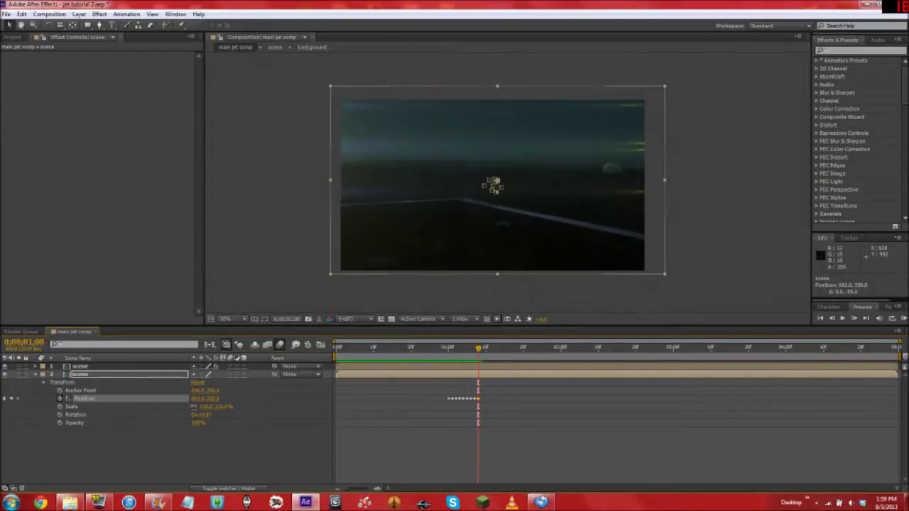
Add a jittered Position keyframe on every frame from 0;00;01;09 to 0;00;01;12, alternating the shift direction.
left_click_drag(479, 349, 482, 350)
left_click_drag(503, 230, 508, 236)
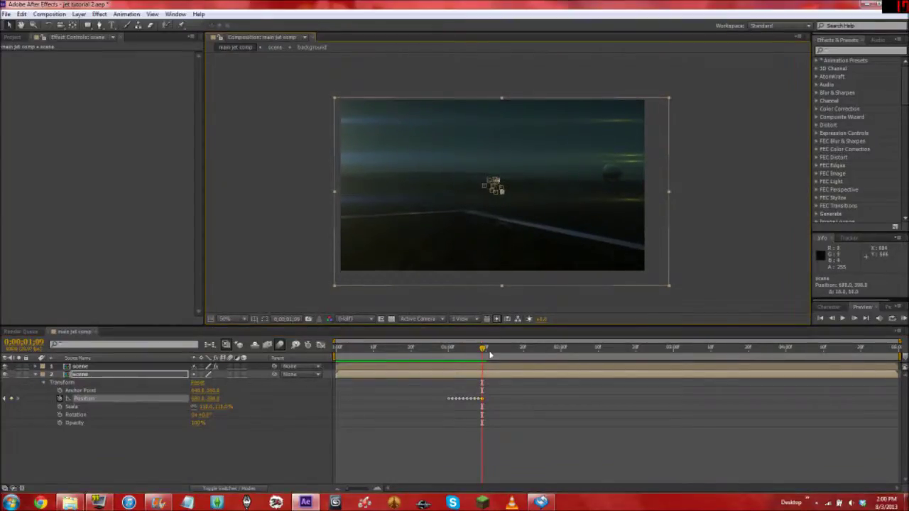
left_click_drag(483, 350, 486, 349)
left_click_drag(500, 230, 503, 220)
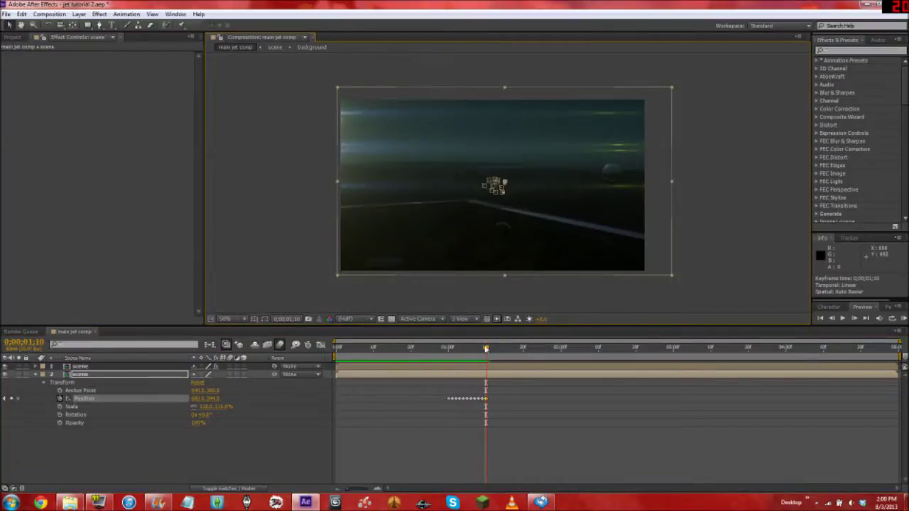
left_click_drag(486, 349, 489, 348)
left_click_drag(499, 249, 490, 253)
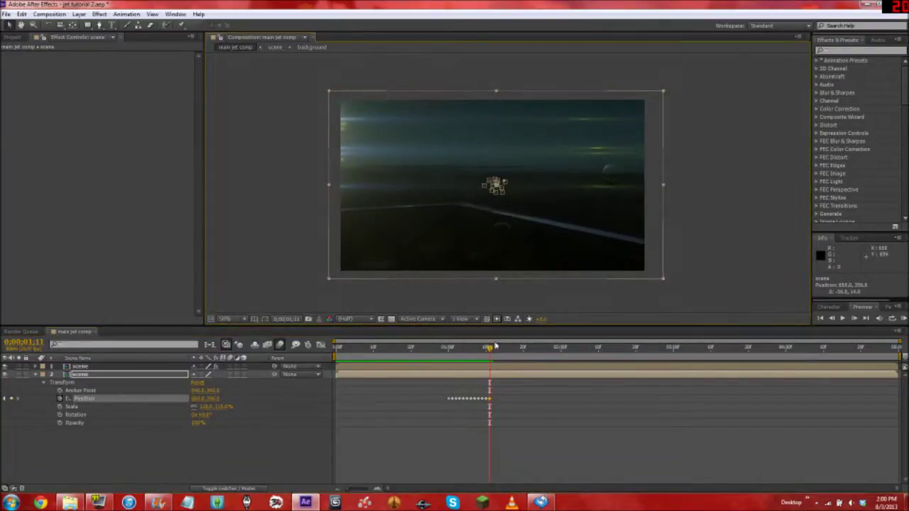
left_click_drag(490, 349, 495, 348)
left_click_drag(495, 248, 496, 255)
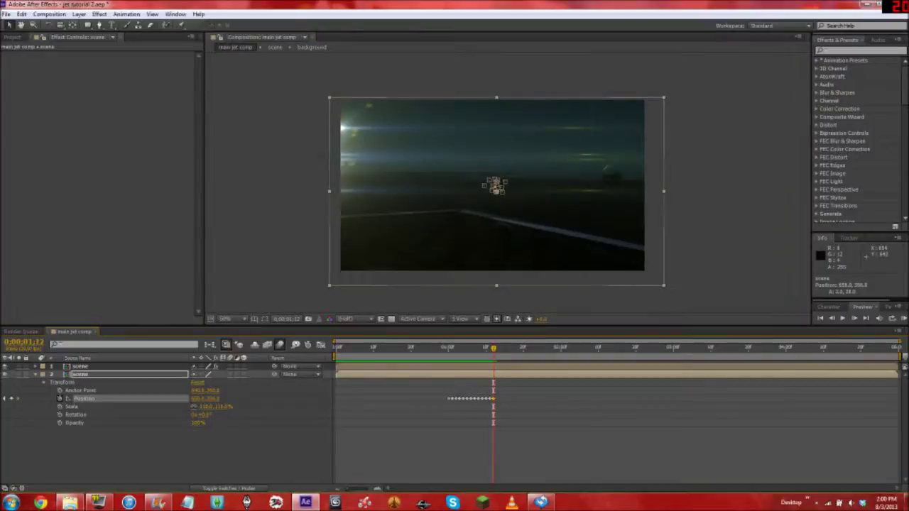
Extend the shake with smaller Position offsets on each frame from 0;00;01;14 to 0;00;01;18.
left_click_drag(495, 347, 502, 348)
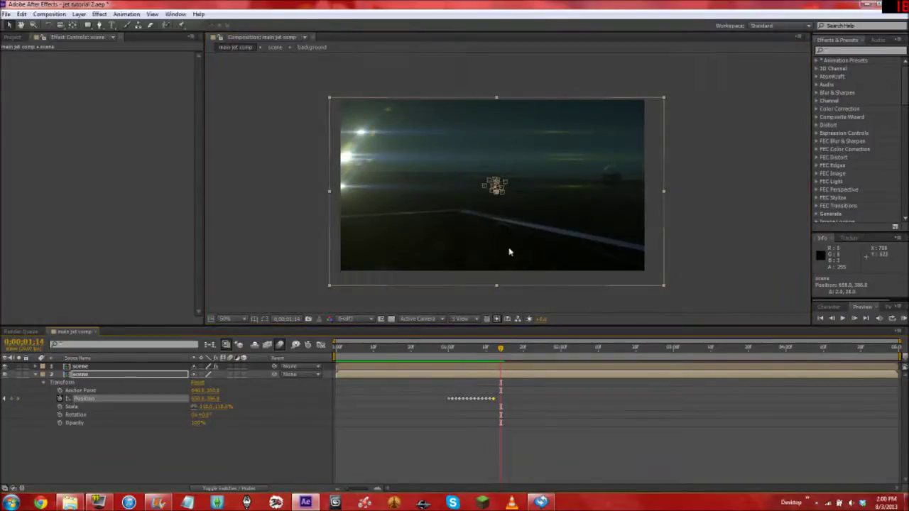
left_click_drag(511, 252, 515, 244)
left_click_drag(500, 348, 505, 348)
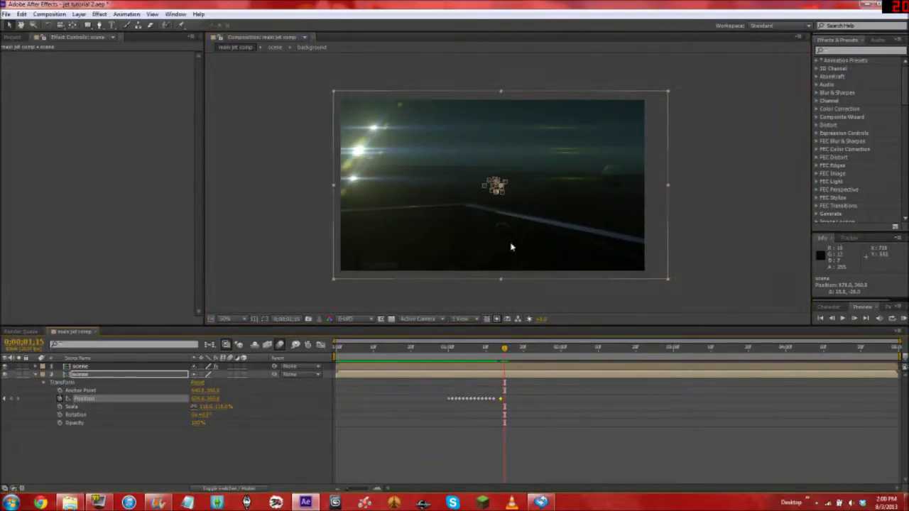
left_click_drag(511, 247, 515, 251)
left_click_drag(505, 348, 508, 347)
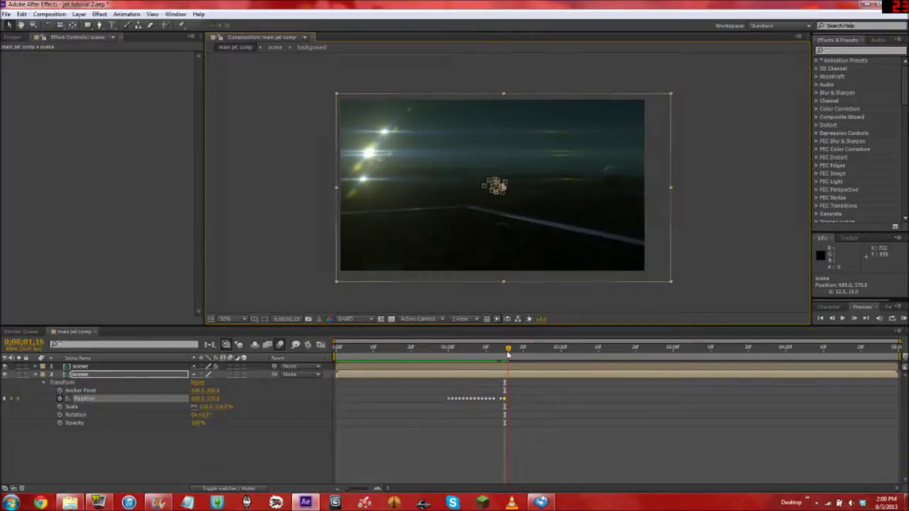
mouse_move(515, 250)
left_mouse_down()
mouse_move(508, 251)
mouse_move(508, 230)
mouse_move(517, 243)
left_mouse_up()
left_click(511, 348)
left_click(516, 349)
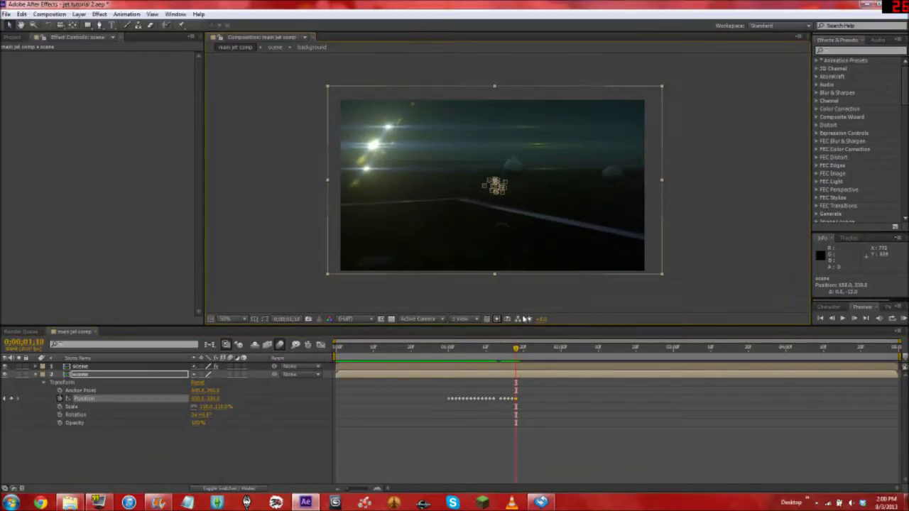
Shift the lower scene layer slightly down at 0;00;01;19 and return its Position to 640, 360 at 0;00;01;20.
left_click(520, 350)
left_click_drag(515, 238, 516, 244)
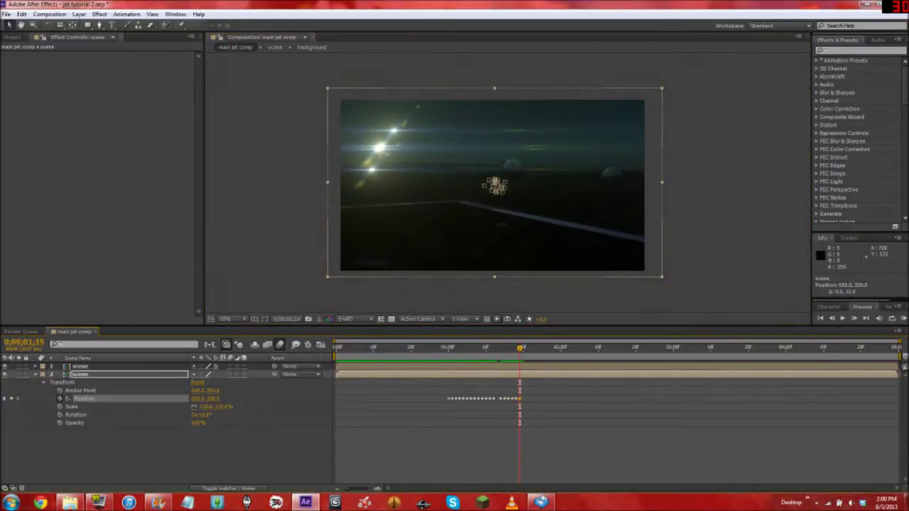
left_click(523, 349)
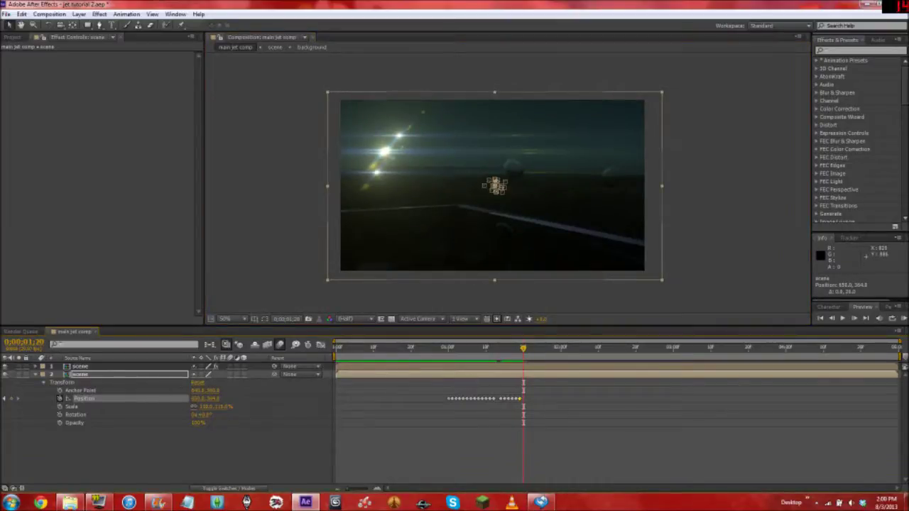
left_click(202, 398)
type("640")
key("Tab")
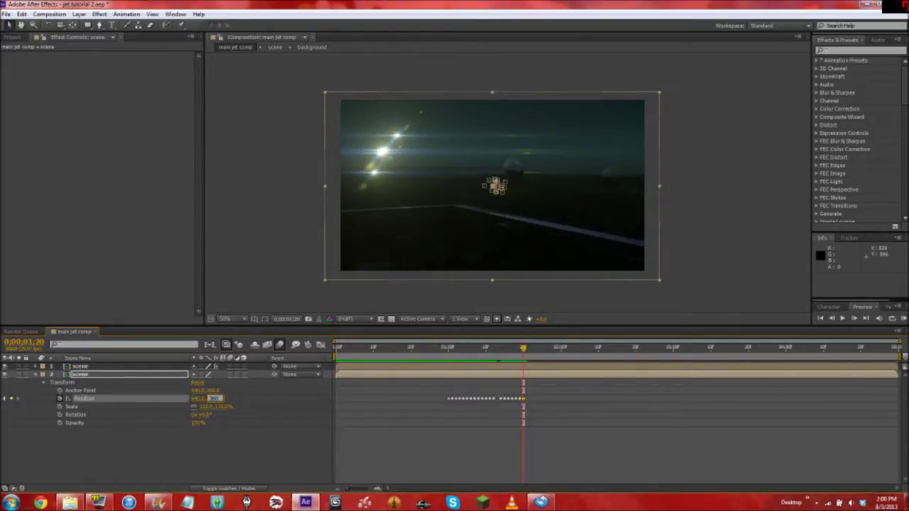
key("Return")
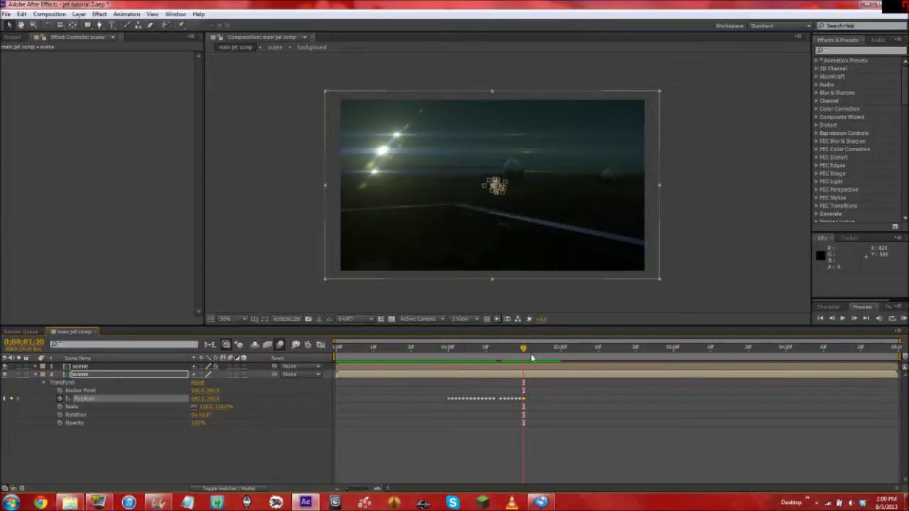
Move the last Position keyframe to 0;00;01;28 and delete the keyframes at 0;00;01;19 and 0;00;01;18.
mouse_move(525, 348)
left_mouse_down()
mouse_move(426, 348)
mouse_move(707, 348)
mouse_move(395, 348)
mouse_move(644, 348)
mouse_move(530, 348)
left_mouse_up()
left_click_drag(524, 399, 553, 400)
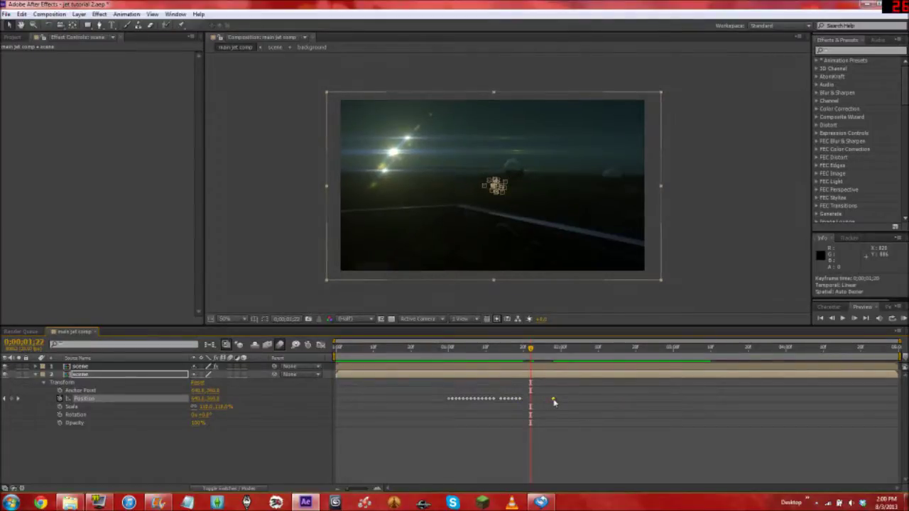
left_click_drag(531, 351, 549, 351)
left_click(520, 399)
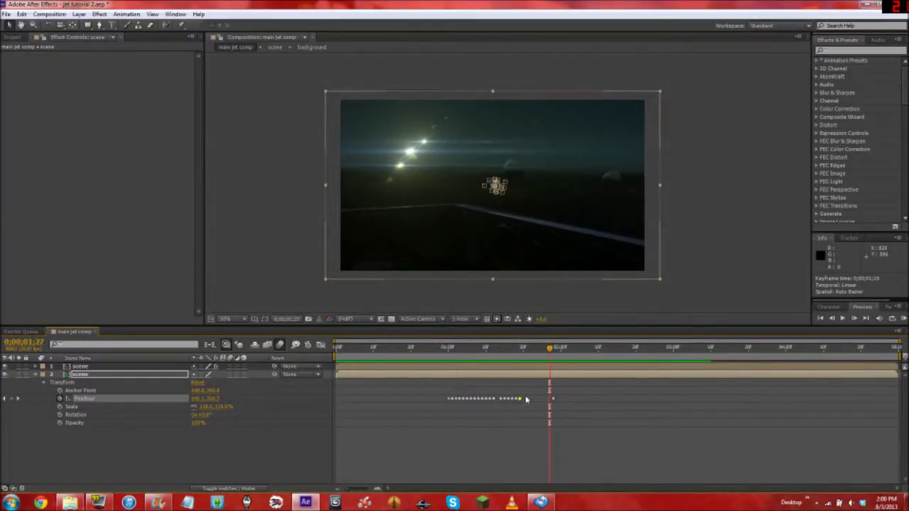
key("Delete")
left_click(516, 399)
key("Delete")
left_click_drag(552, 353, 483, 358)
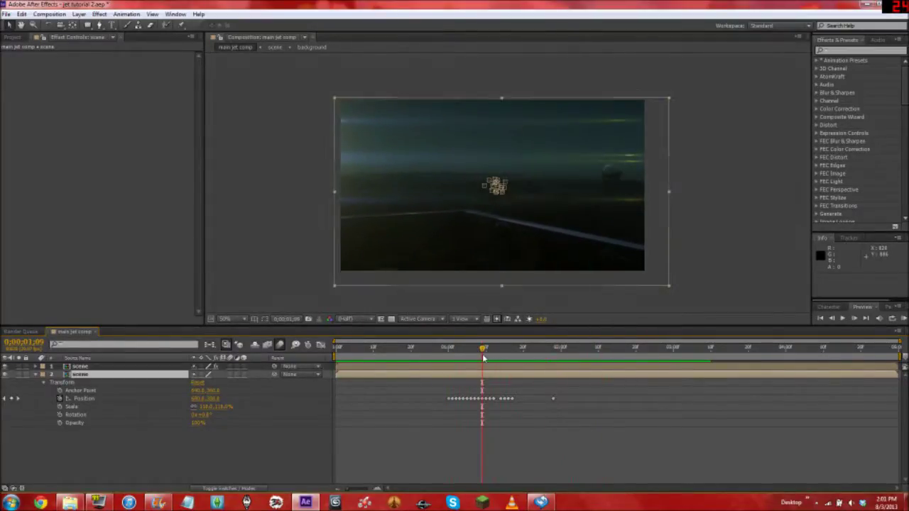
left_click(42, 374)
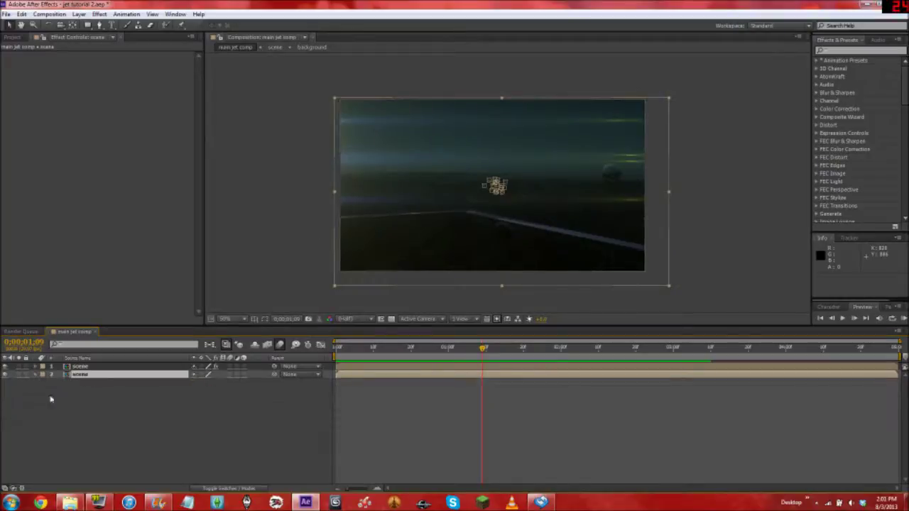
left_click(75, 429)
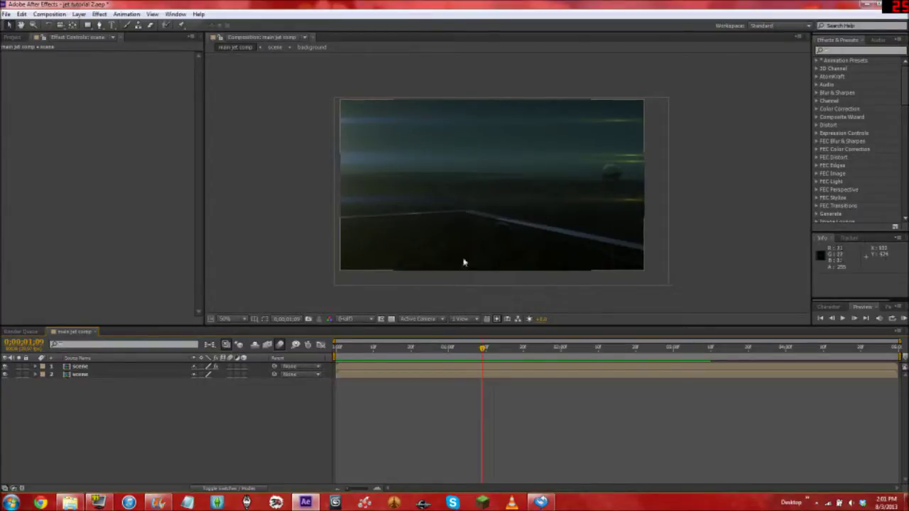
Add a Position keyframe at 0;00;00;00 on the lower scene layer, and copy all its Position keyframes together with Scale.
left_click(120, 377)
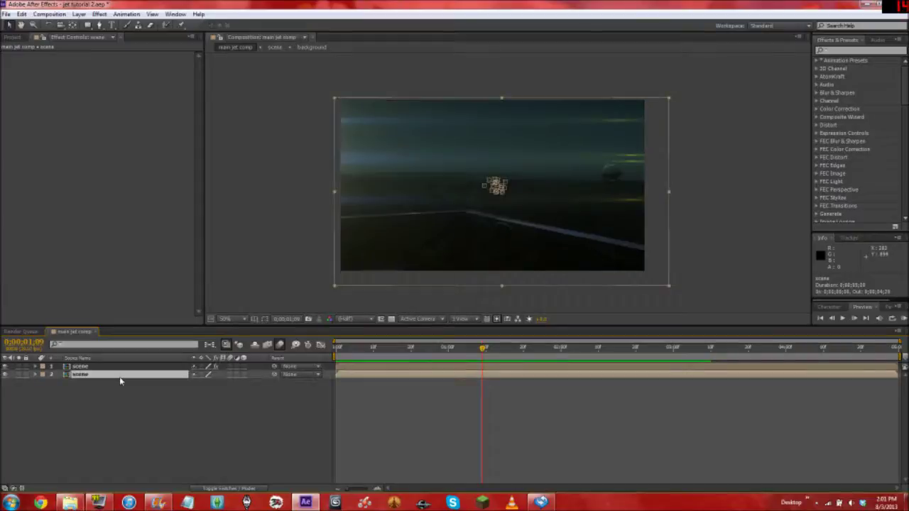
left_click(36, 376)
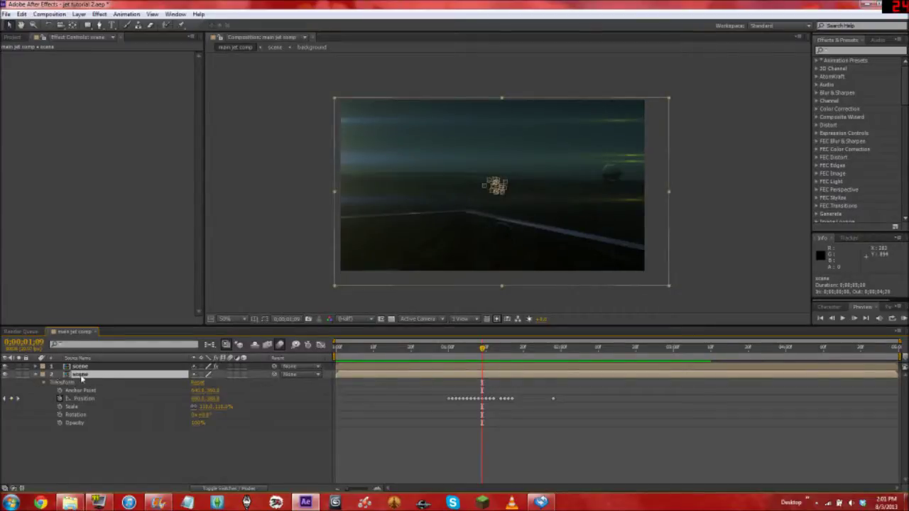
left_click(338, 348)
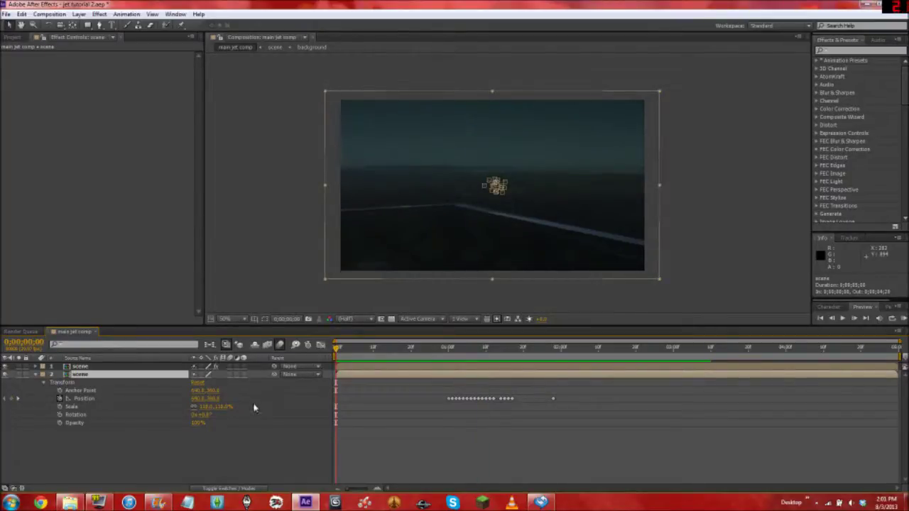
left_click(12, 401)
left_click(93, 400)
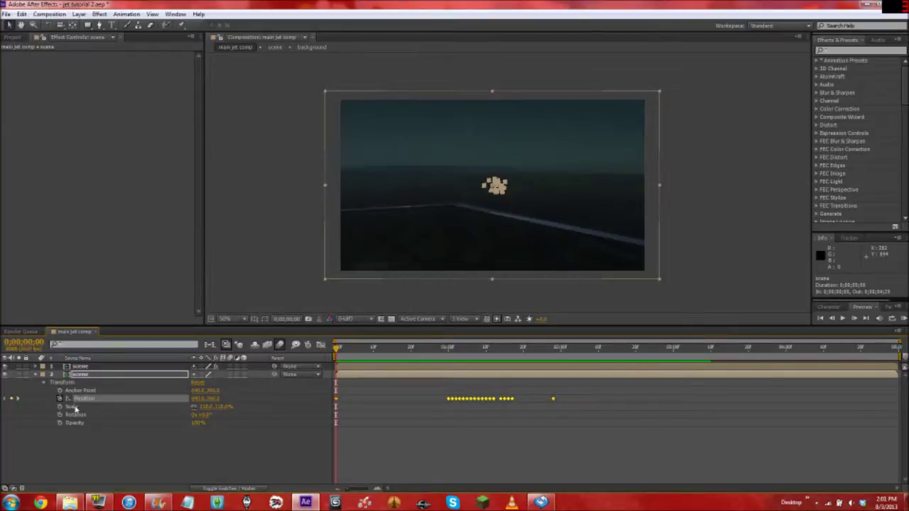
left_click(75, 407)
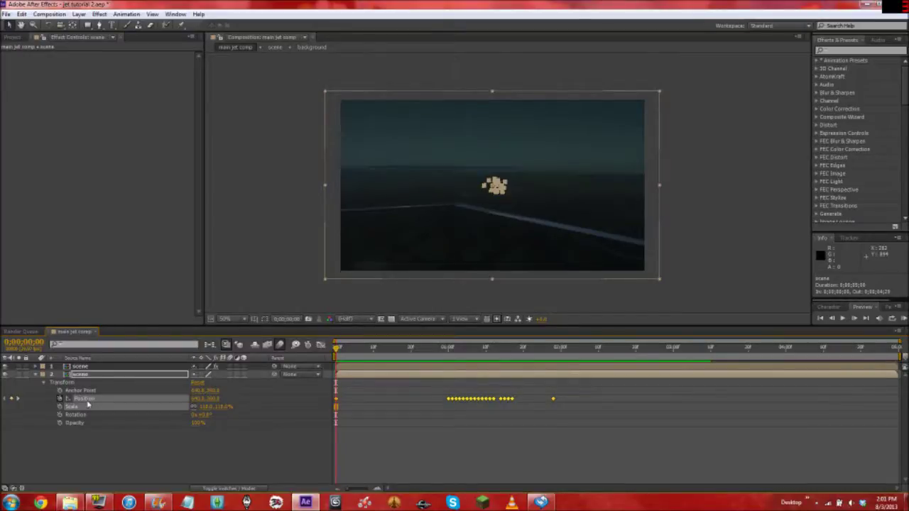
key("ctrl+c")
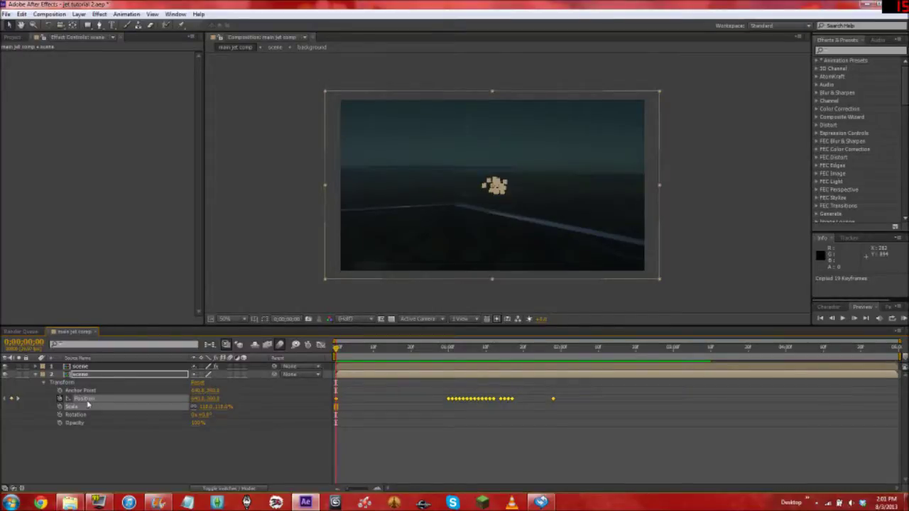
Pre-compose both scene layers into a new composition named "window comp".
left_click(41, 376)
key("ctrl+a")
right_click(95, 372)
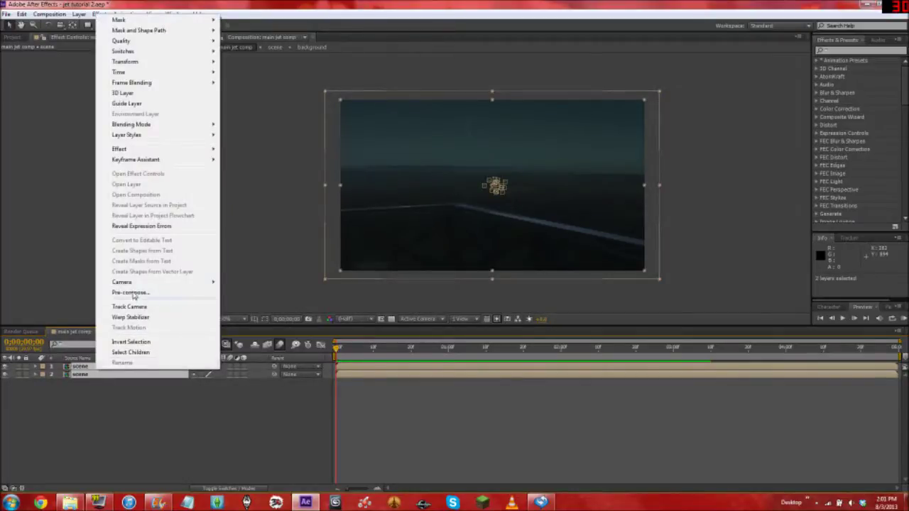
left_click(132, 293)
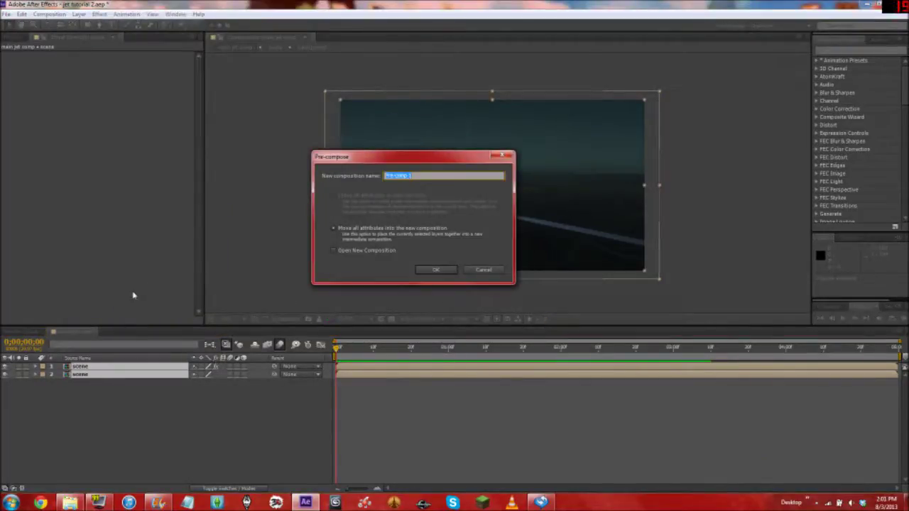
type("wi")
left_click(438, 270)
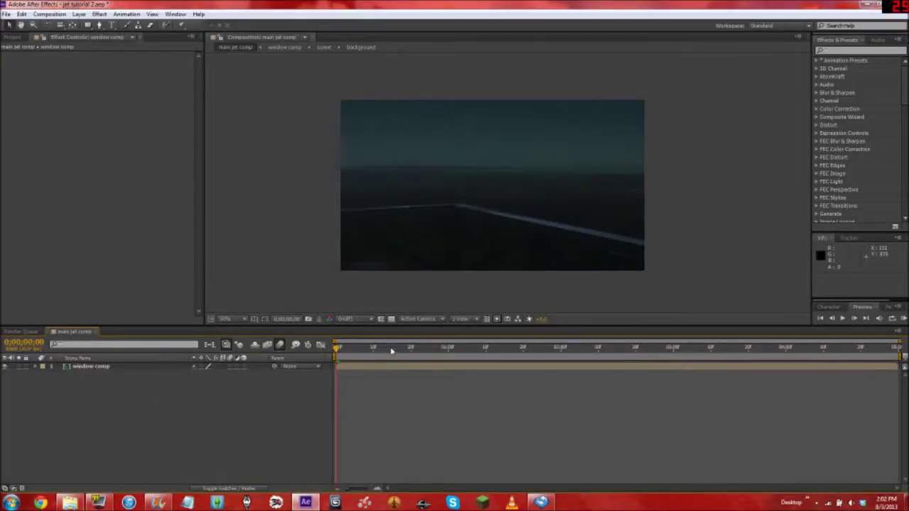
Paste the copied Position keyframes and Scale onto the window comp layer at 0;00;00;00.
left_click(116, 368)
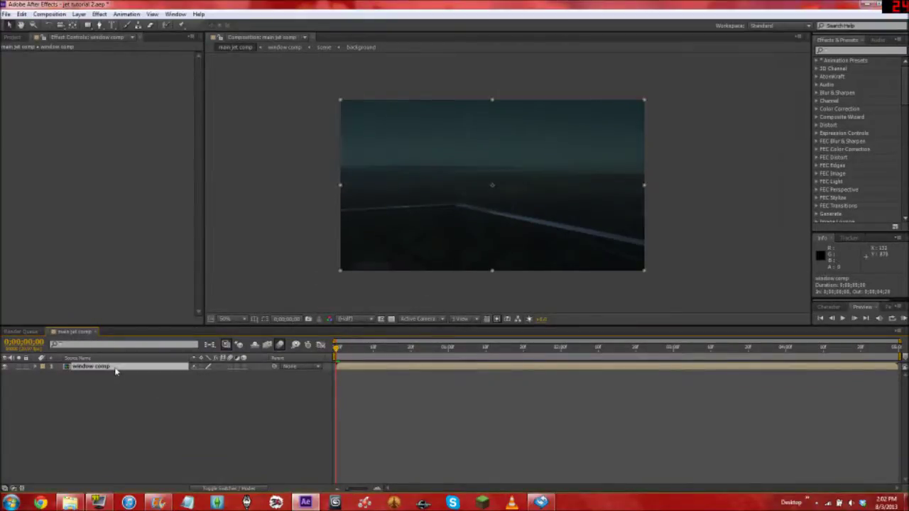
left_click(36, 369)
left_click(44, 376)
left_click(67, 378)
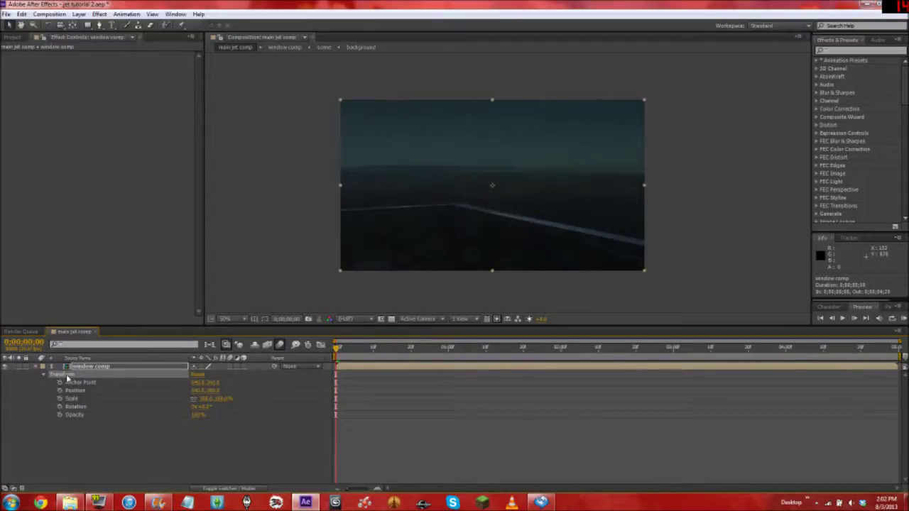
key("ctrl+v")
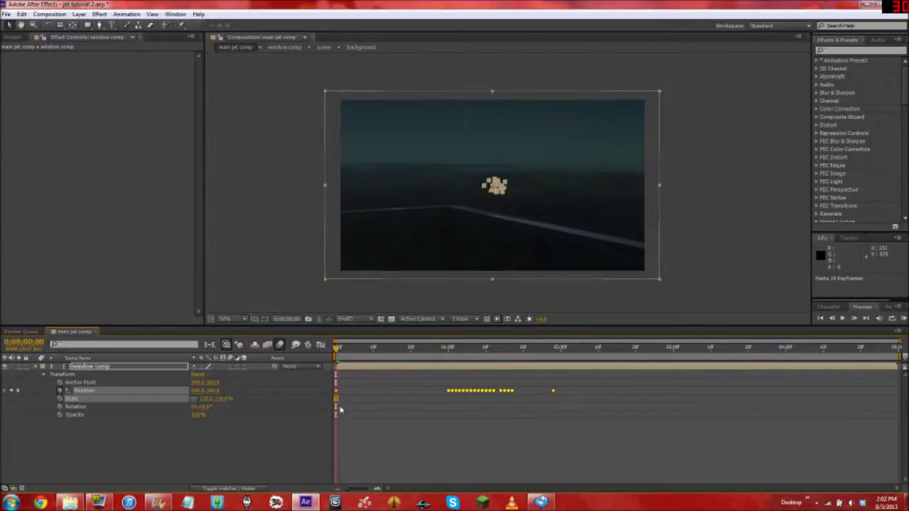
Compare the shake keyframes and their motion in window comp and main jet comp up to 0;00;02;00.
double_click(95, 367)
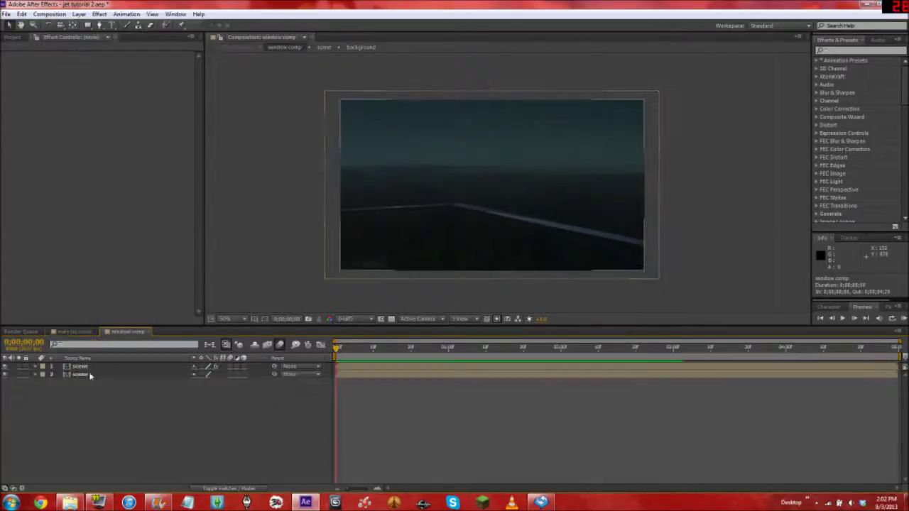
left_click(83, 375)
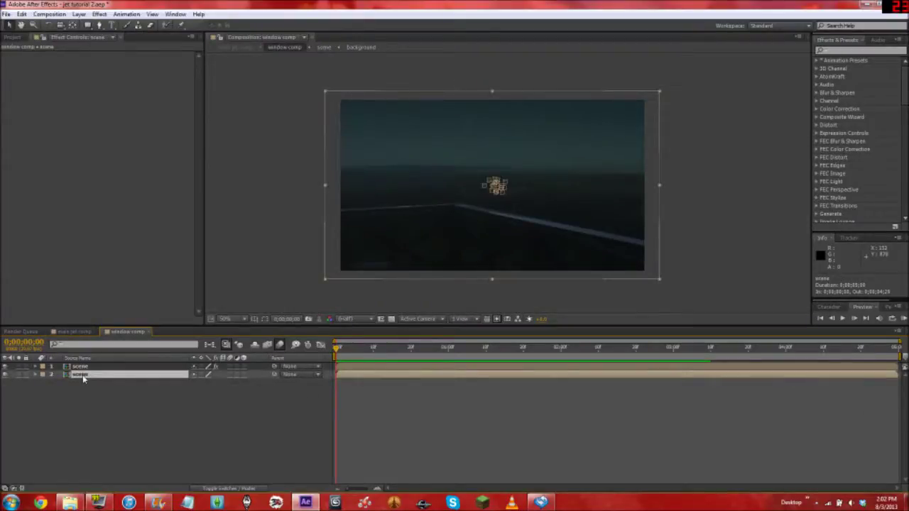
left_click(71, 332)
left_click(134, 332)
left_click(42, 375)
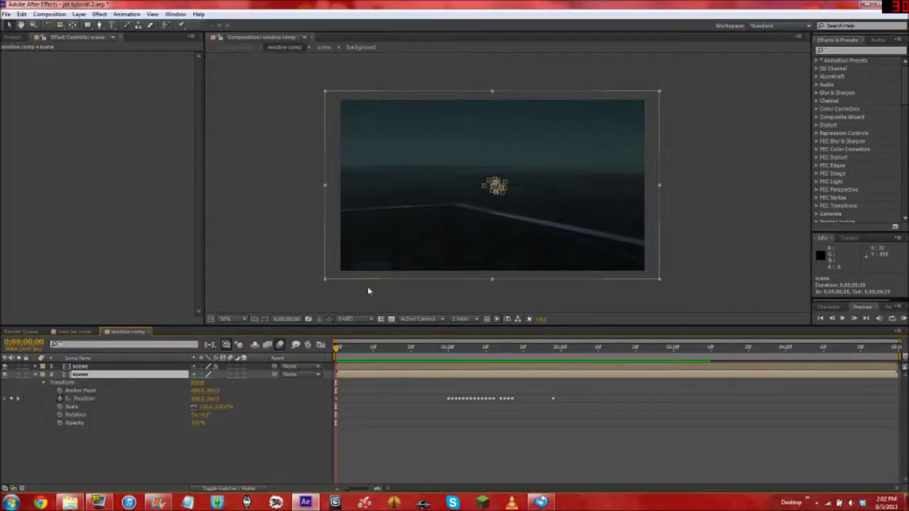
left_click(487, 348)
left_click_drag(488, 348, 490, 349)
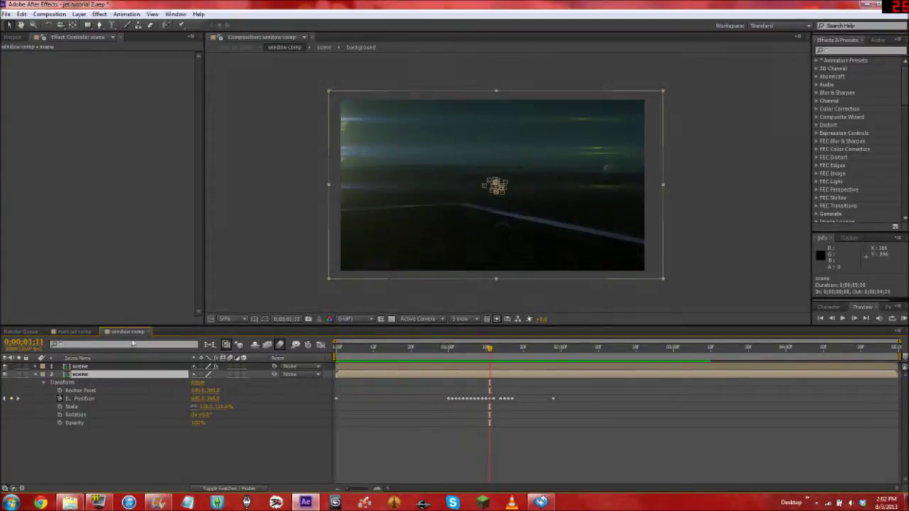
left_click(77, 332)
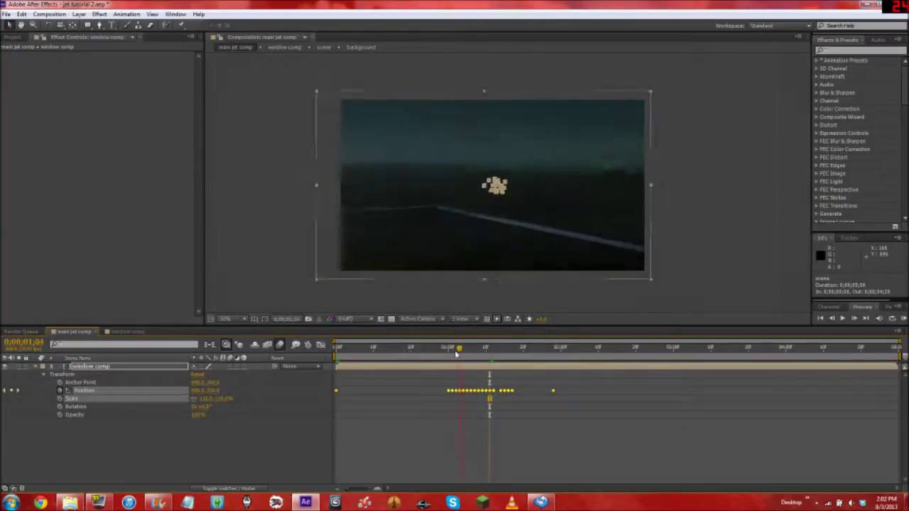
left_click_drag(490, 349, 562, 349)
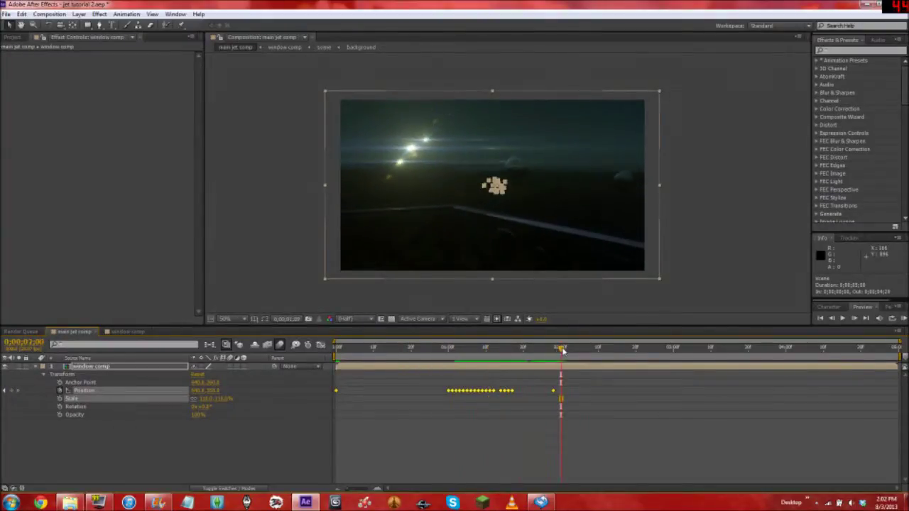
Duplicate the lower scene layer inside window comp and remove all Position keyframes from the upper copy.
left_click(130, 333)
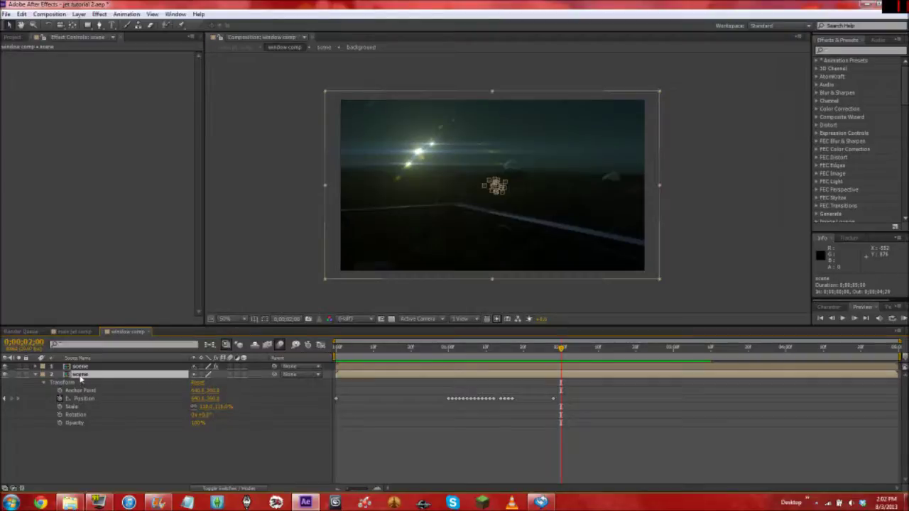
key("ctrl+d")
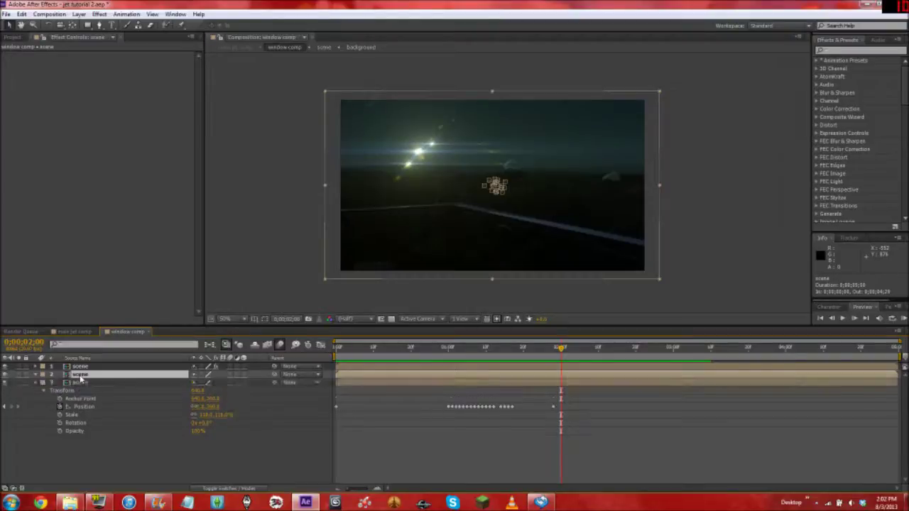
left_click(41, 375)
left_click(45, 382)
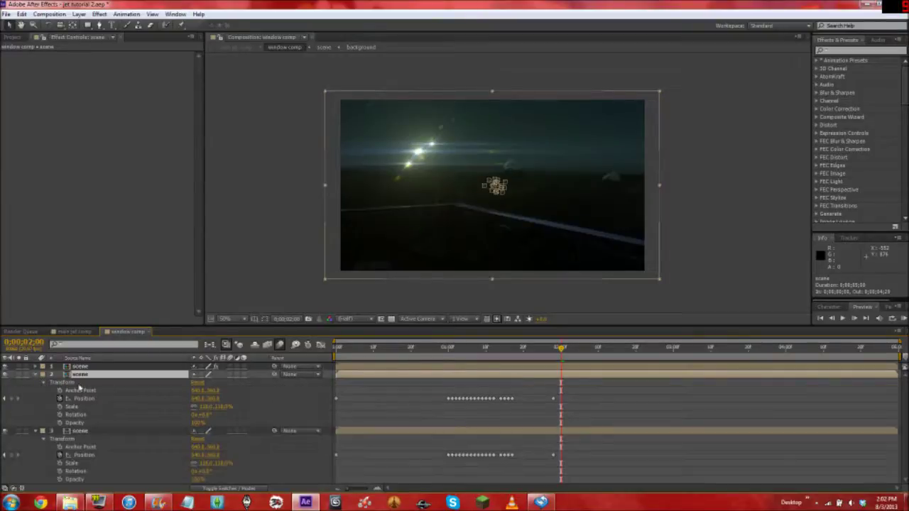
key("Home")
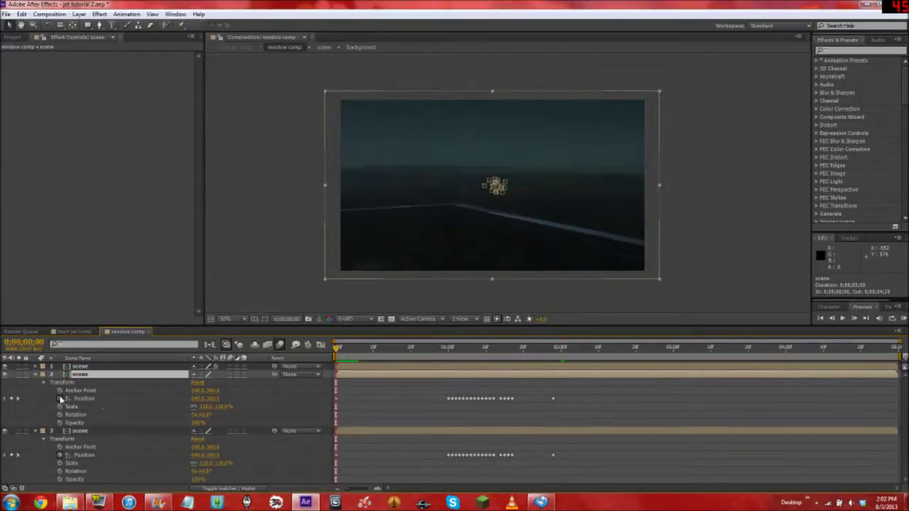
left_click(60, 399)
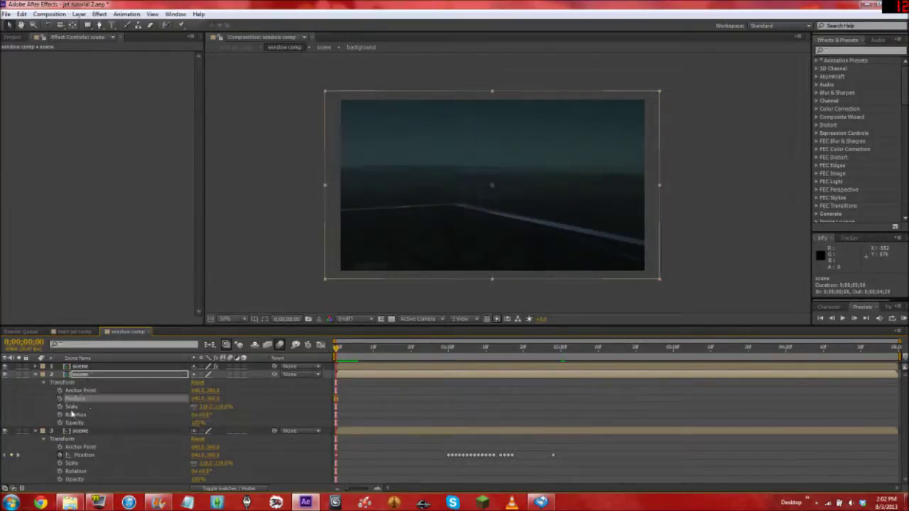
Set the scale of the scene copy without keyframes to 100% and collapse both layers' properties.
left_click(208, 407)
type("100")
key("Return")
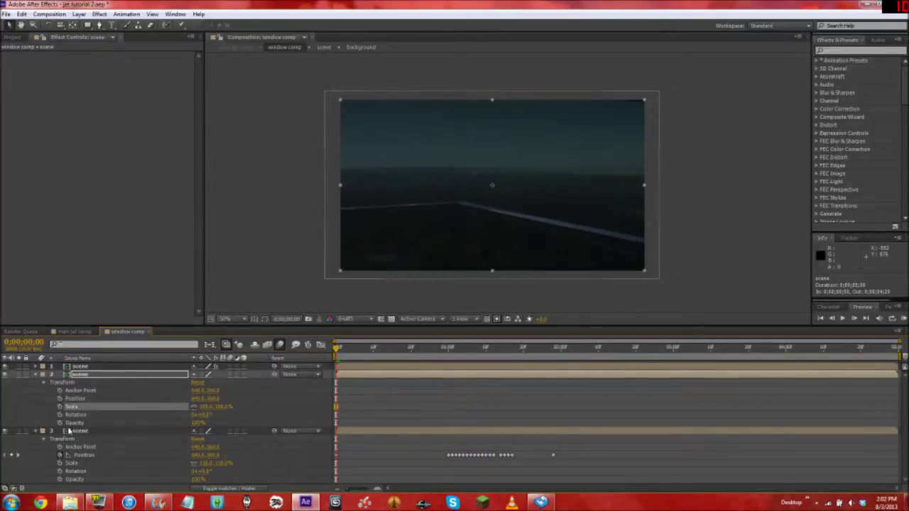
left_click(42, 431)
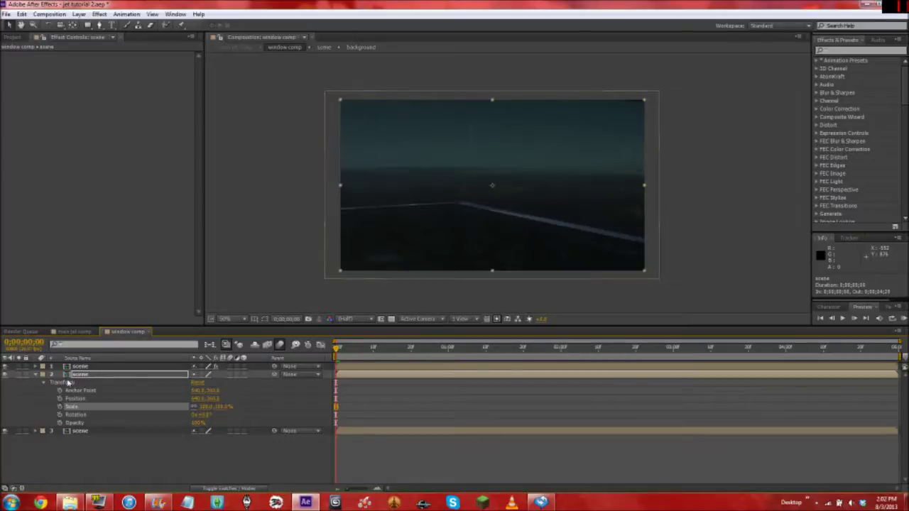
left_click(41, 375)
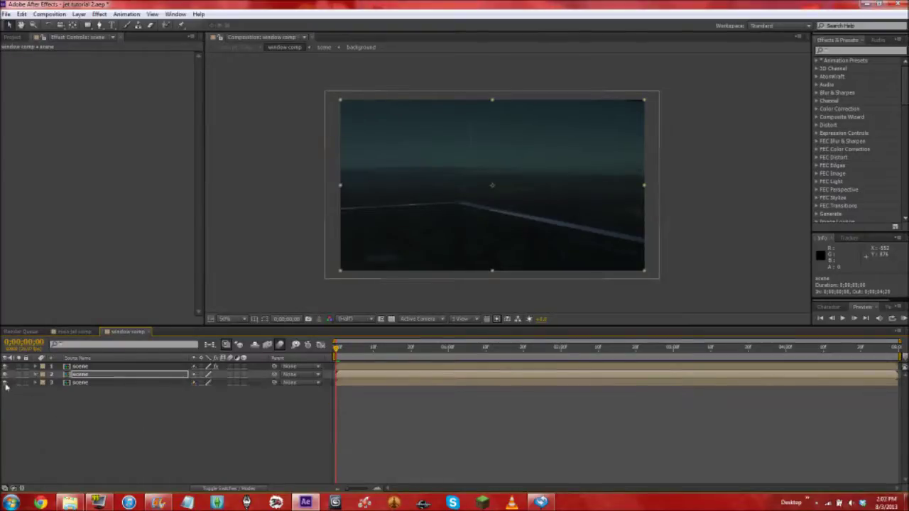
Toggle the visibility of the two lower scene layers while scrubbing window comp to compare their motion.
left_click(5, 382)
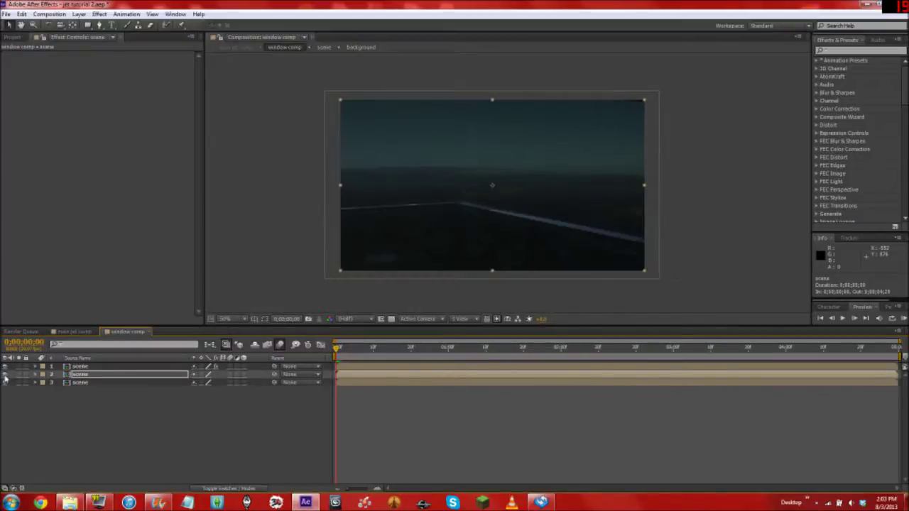
left_click(5, 376)
left_click(5, 376)
left_click(5, 376)
left_click_drag(388, 350, 471, 349)
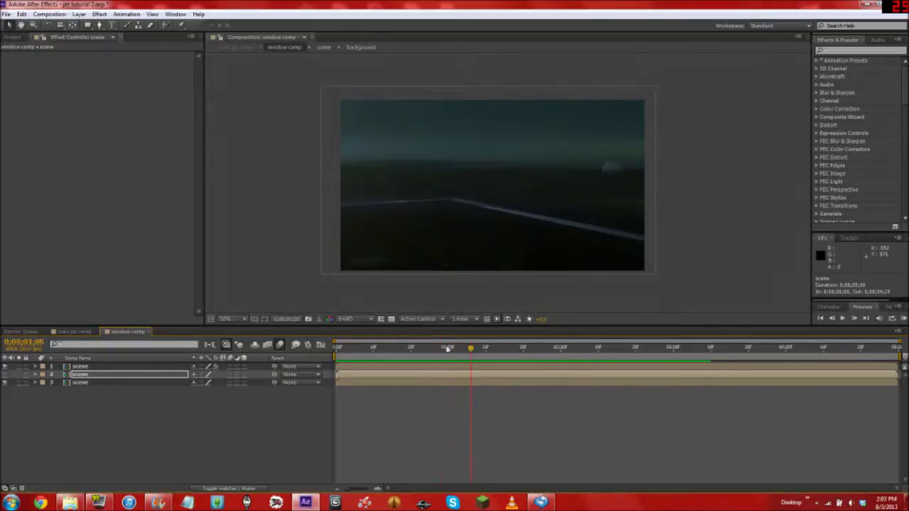
left_click(5, 376)
left_click_drag(475, 347, 422, 355)
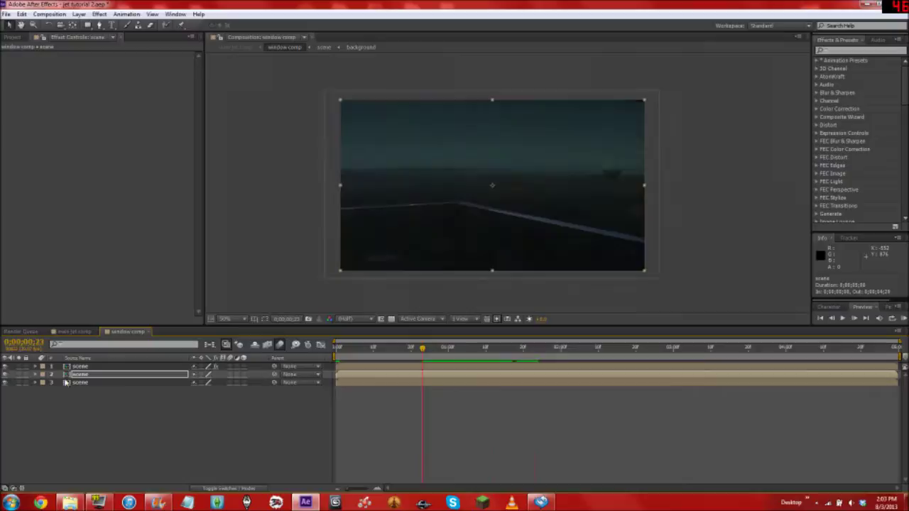
Compare the shake motion in main jet comp and window comp, ending in window comp at 0;00;01;00.
left_click(66, 331)
left_click_drag(423, 350, 564, 350)
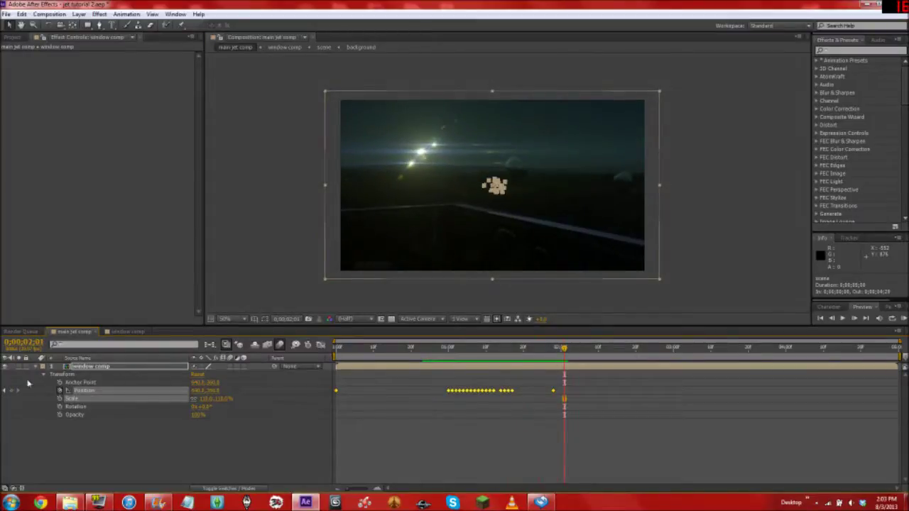
left_click(96, 462)
double_click(64, 366)
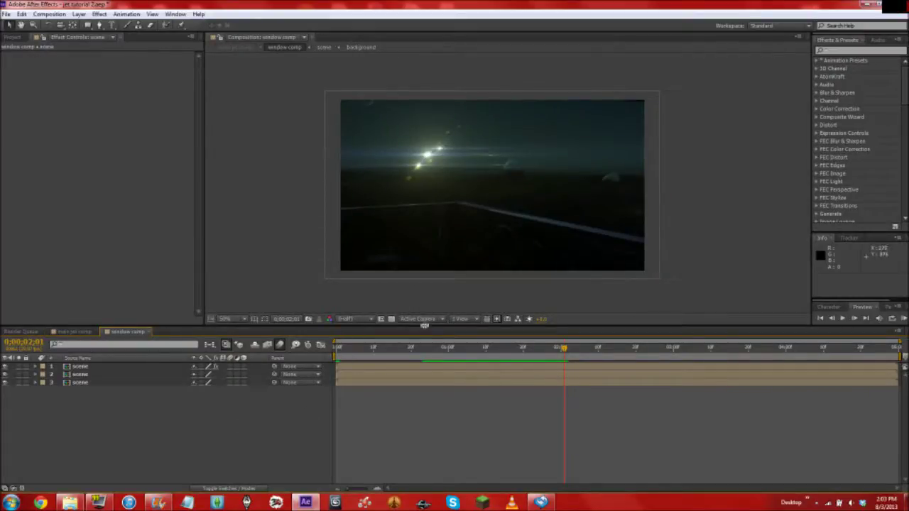
left_click(434, 350)
mouse_move(434, 355)
left_mouse_down()
mouse_move(464, 348)
mouse_move(370, 348)
mouse_move(435, 339)
mouse_move(676, 346)
mouse_move(406, 347)
mouse_move(448, 346)
left_mouse_up()
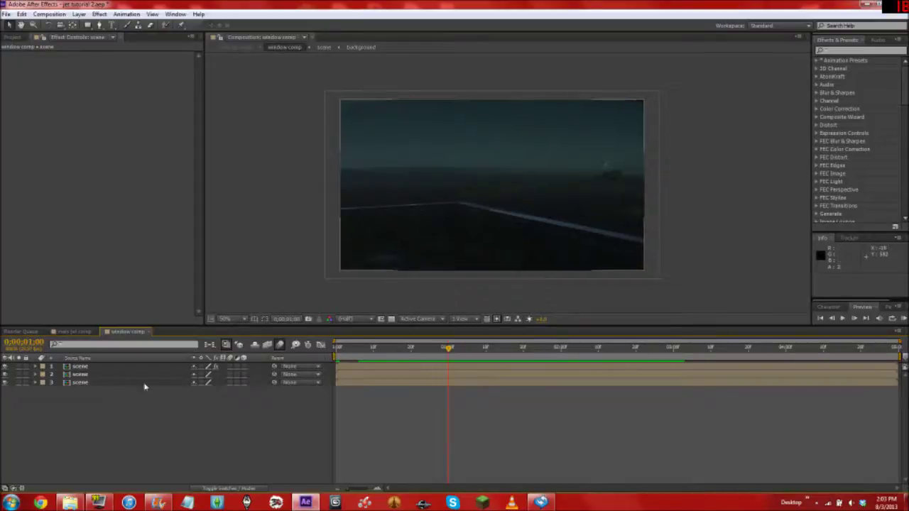
Hide the bottom scene layer and apply Fast Blur to the middle scene layer.
left_click(84, 377)
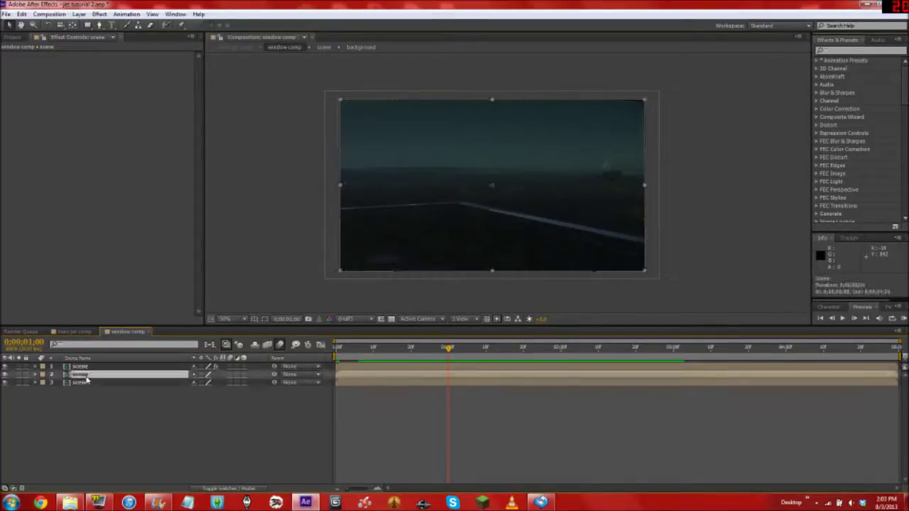
left_click(5, 384)
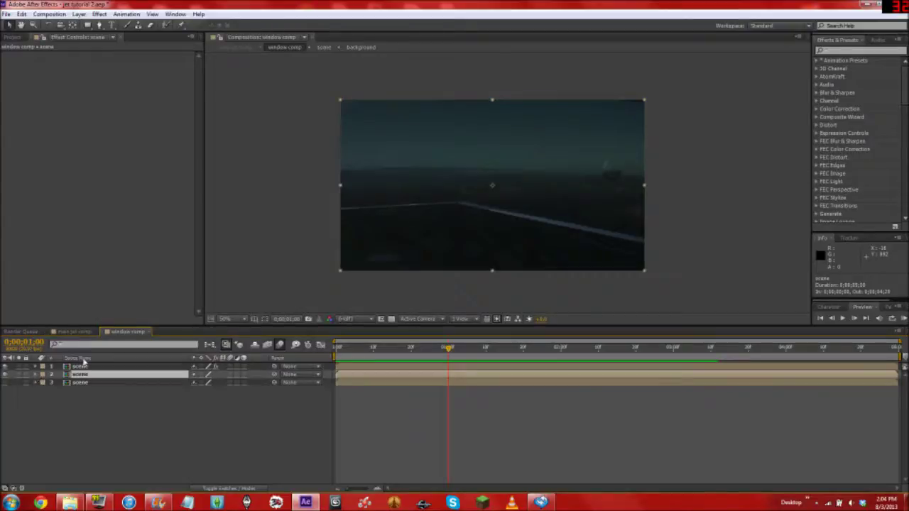
right_click(66, 180)
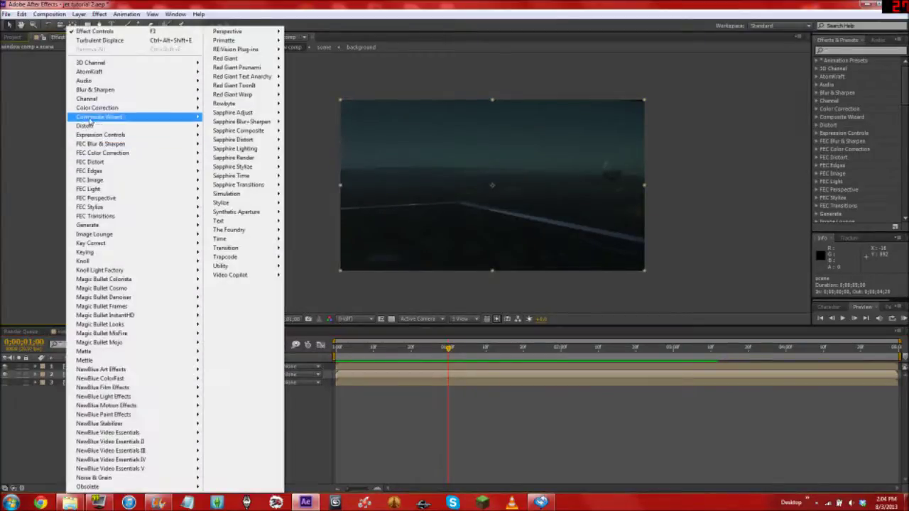
mouse_move(134, 93)
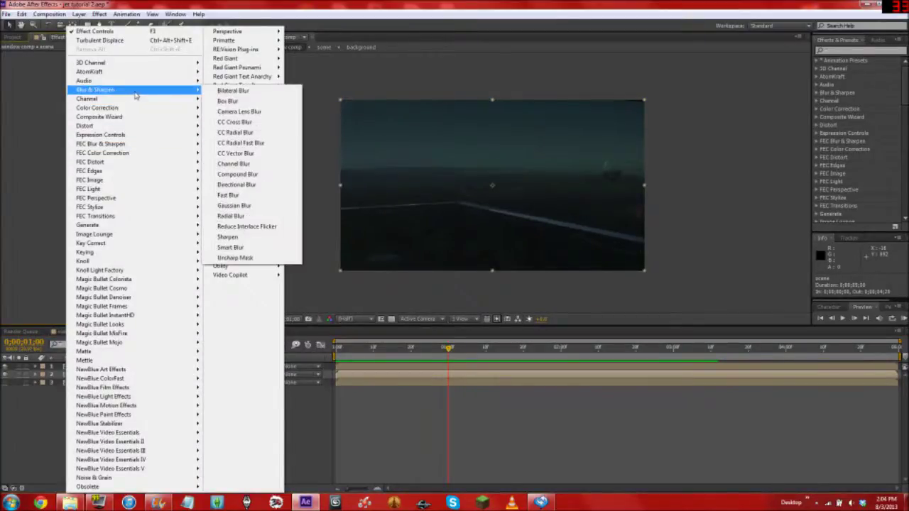
left_click(224, 196)
Collapse CC Mr. Mercury and Turbulent Displace on the top scene layer and add Fast Blur to it.
left_click(81, 367)
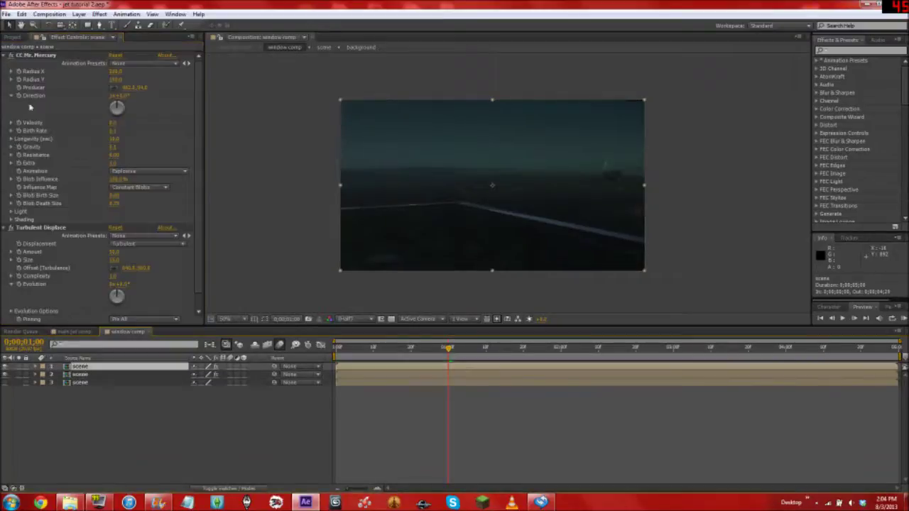
left_click(4, 56)
left_click(5, 63)
right_click(28, 99)
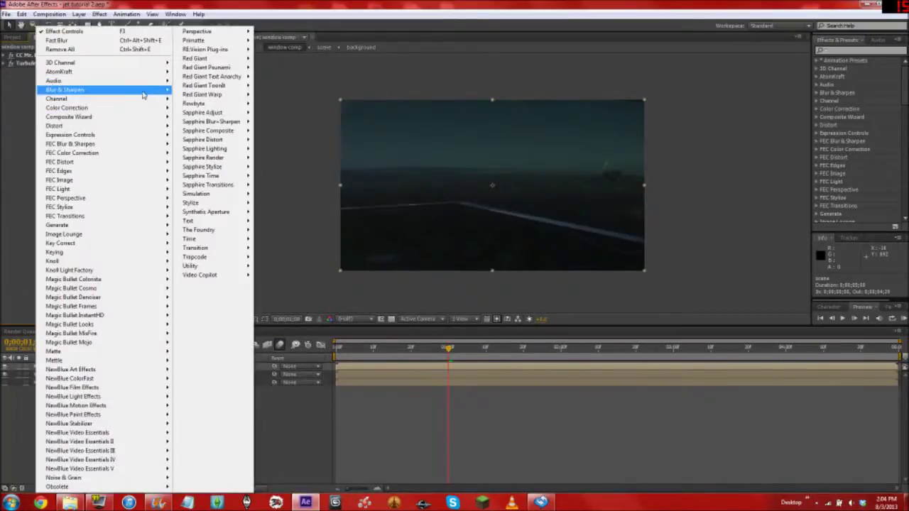
left_click(122, 40)
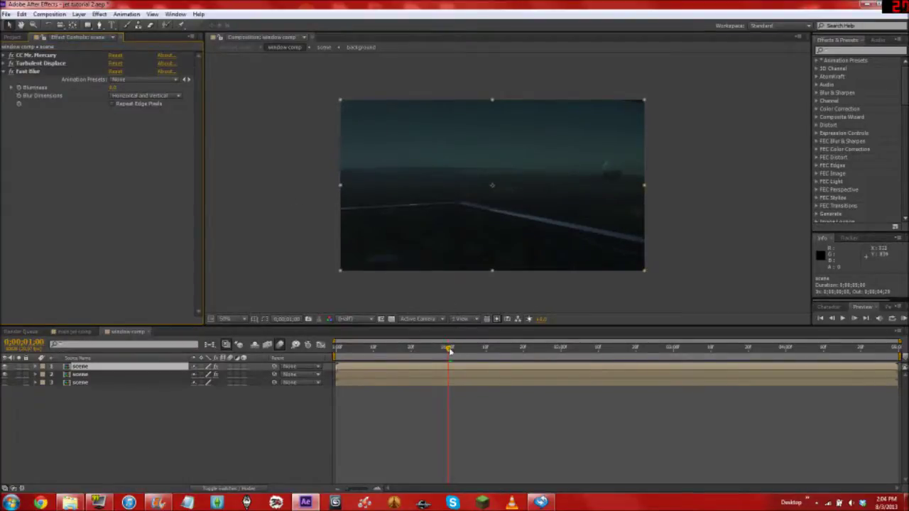
Try a Blurriness of 30 in the top scene layer's Fast Blur.
left_click(113, 87)
type("30")
key("Return")
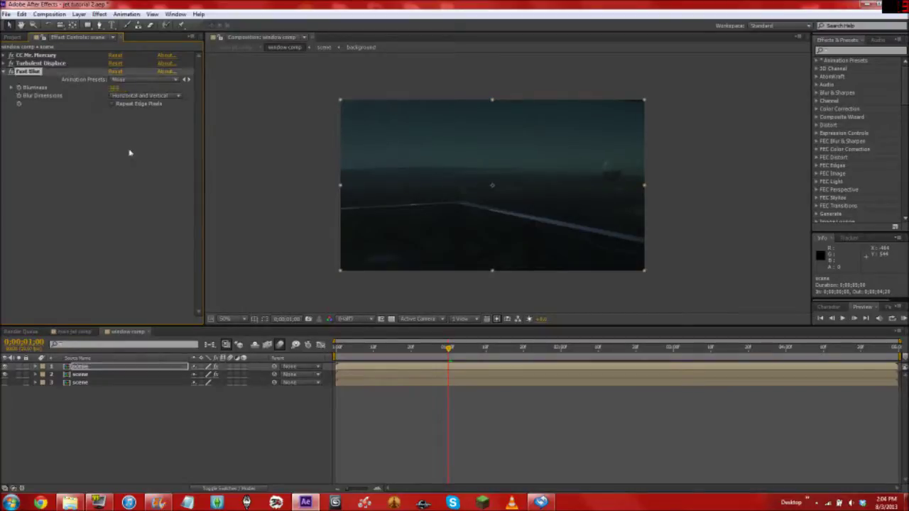
left_click(115, 88)
Set the middle scene layer's Fast Blur to a Blurriness of 10 and enable Repeat Edge Pixels.
left_click(80, 374)
left_click(114, 71)
type("1")
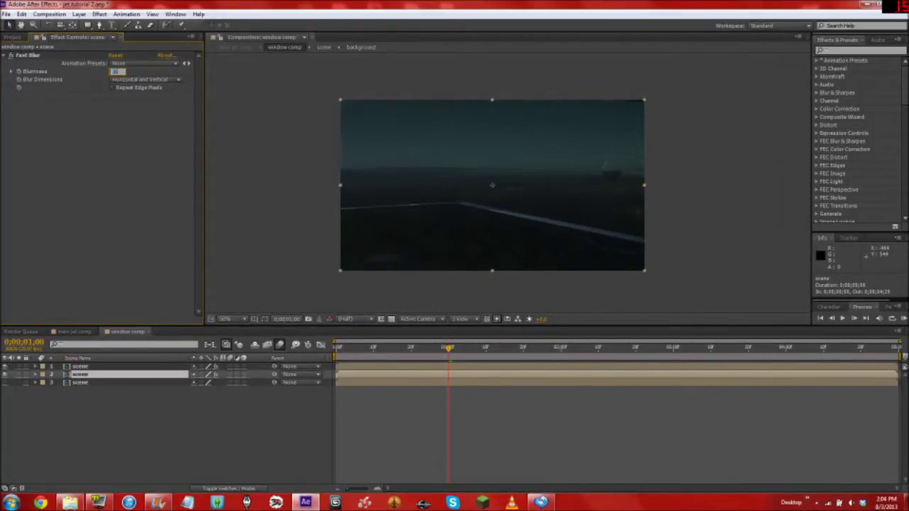
key("Return")
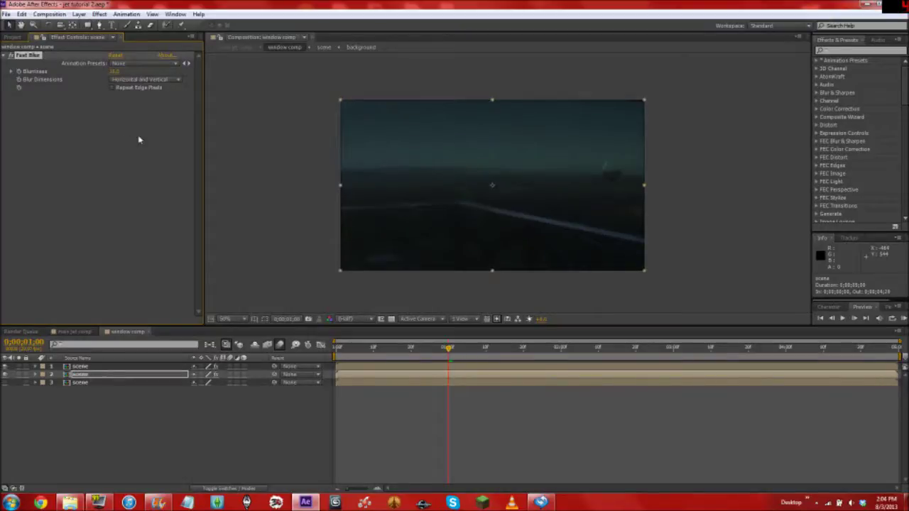
left_click(111, 88)
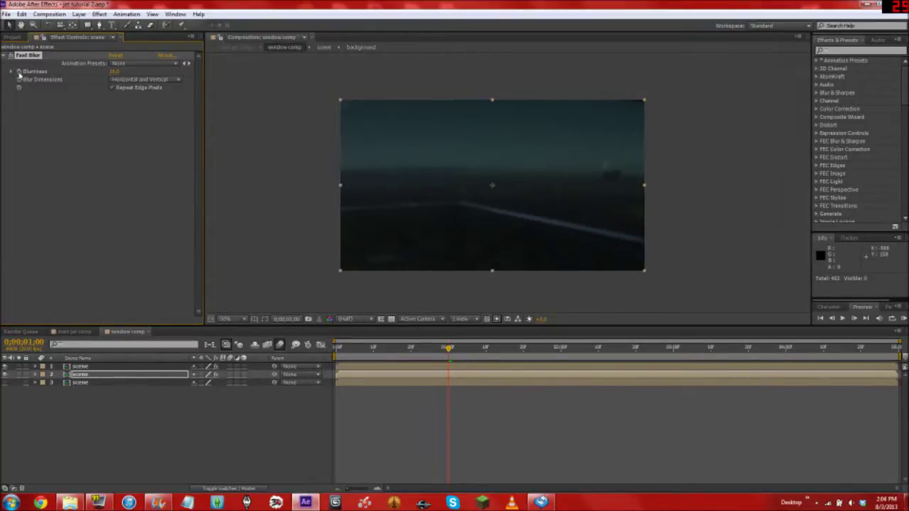
Start Blurriness keyframes on the top and middle scene layers at 0;00;01;00 and reveal their Fast Blur in the timeline.
left_click(80, 366)
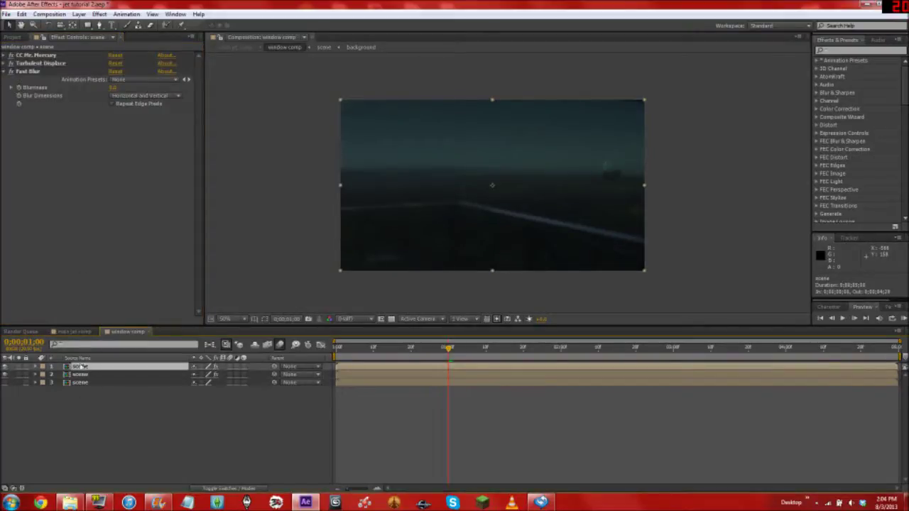
left_click(20, 89)
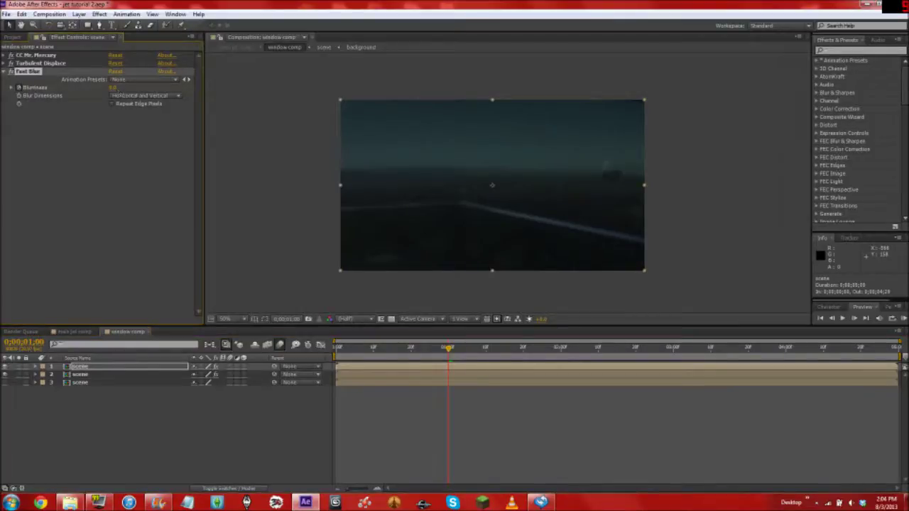
left_click(89, 368)
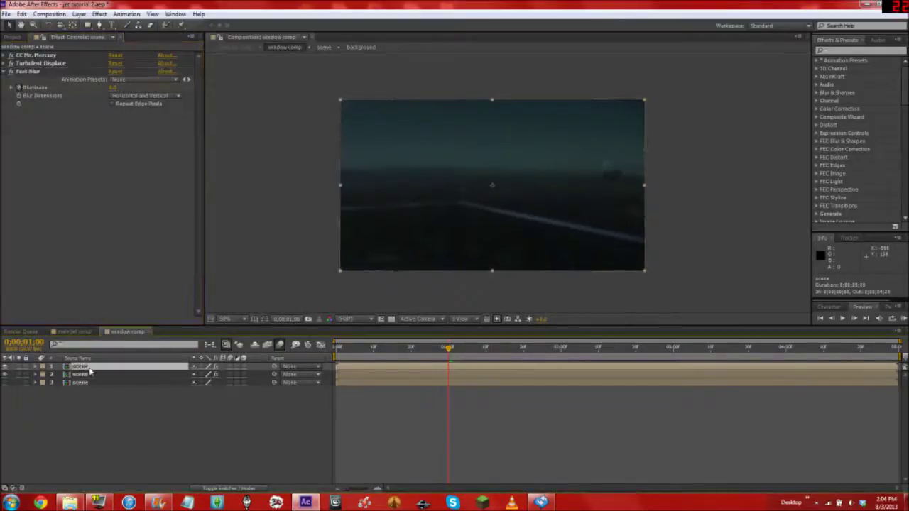
key("e")
left_click(76, 399)
key("e")
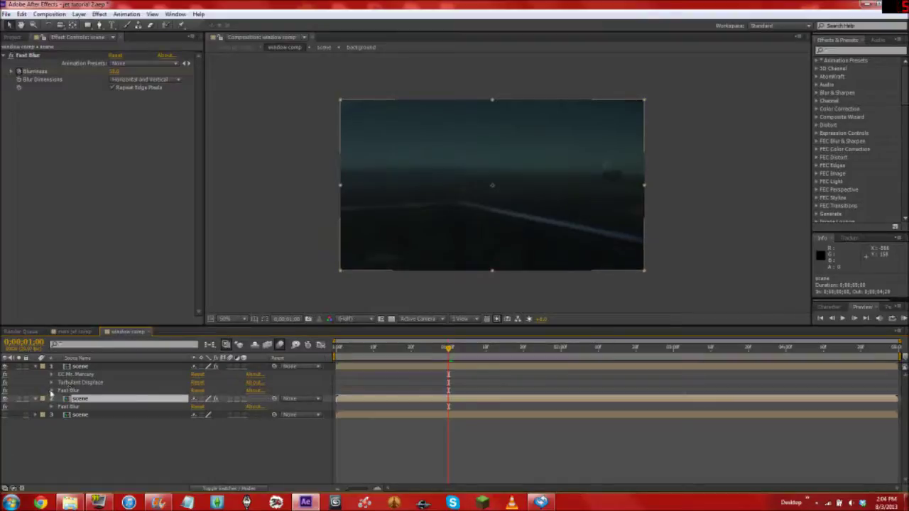
left_click(51, 392)
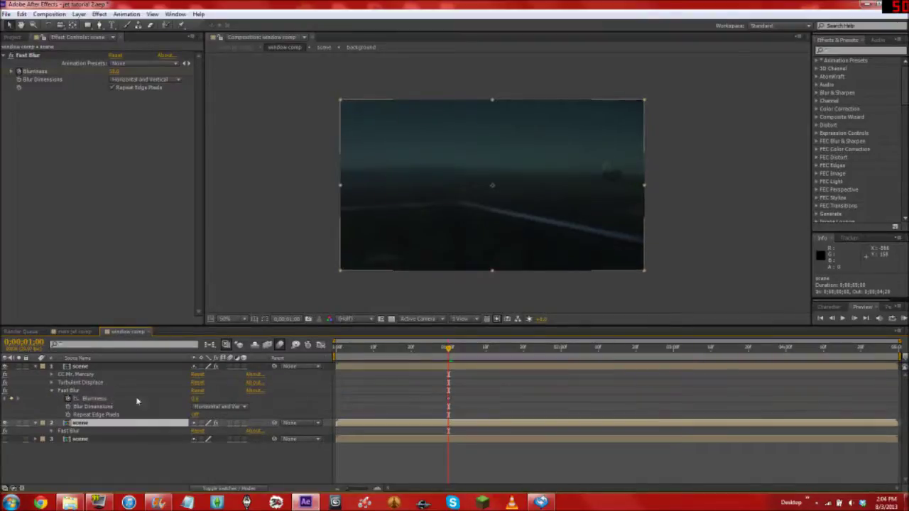
At 0;00;02;20, keyframe Blurriness to 10 on the top scene layer and 0 on the middle scene layer.
left_click_drag(538, 348, 636, 348)
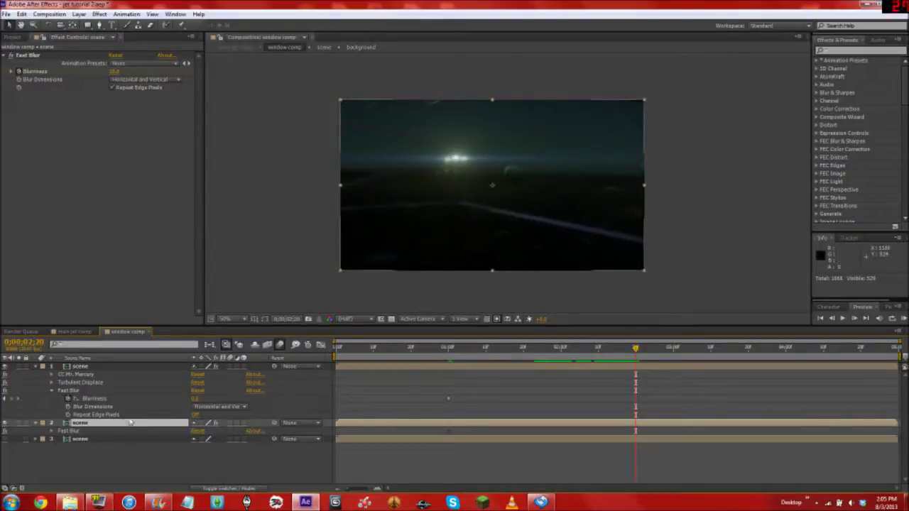
left_click(200, 398)
type("10")
key("Return")
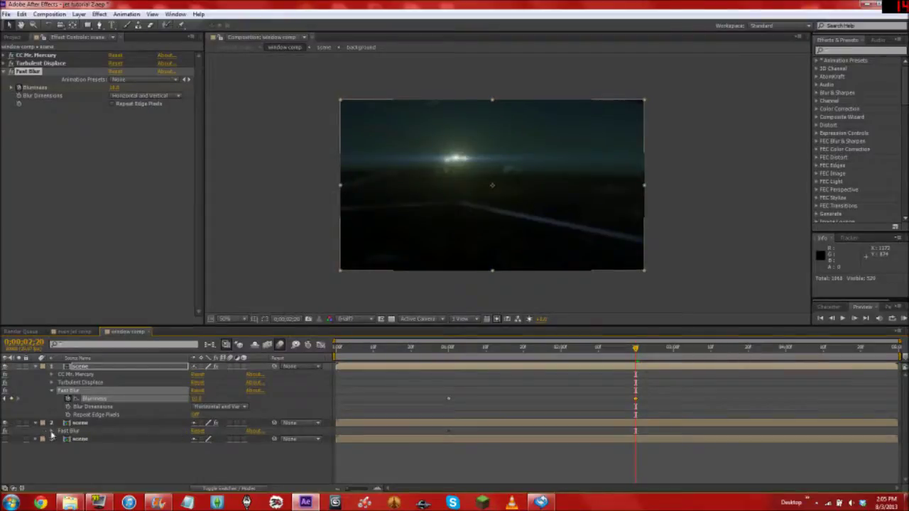
left_click(51, 432)
left_click(199, 439)
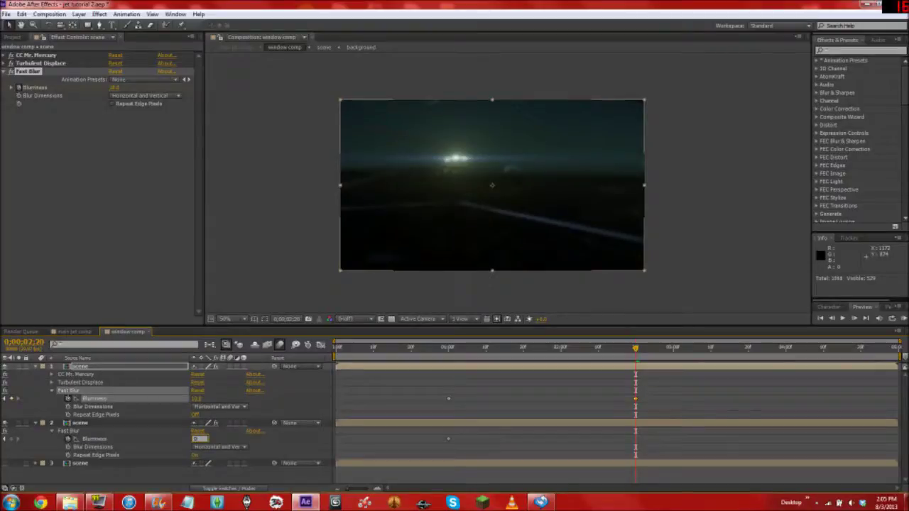
key("Return")
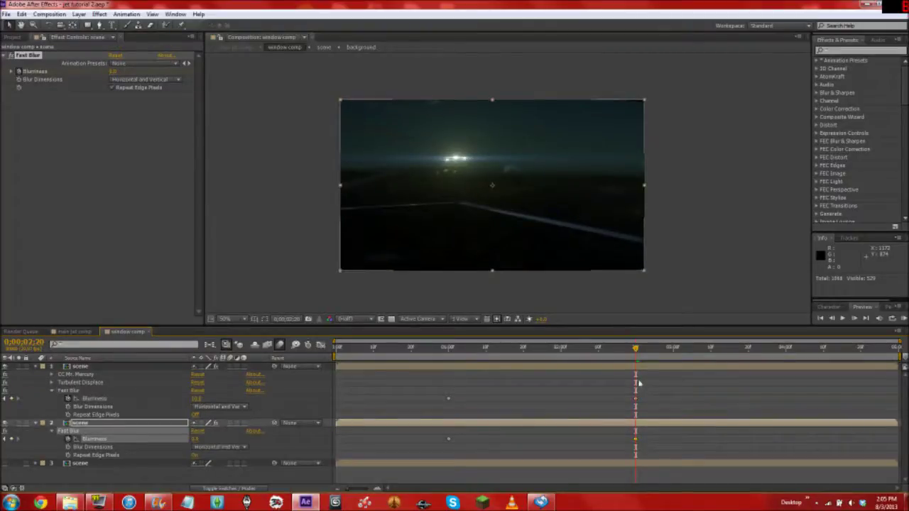
Scrub back through the blur transition to 0;00;00;00 and collapse both scene layers' properties.
left_click_drag(637, 353, 590, 361)
left_click_drag(622, 363, 336, 365)
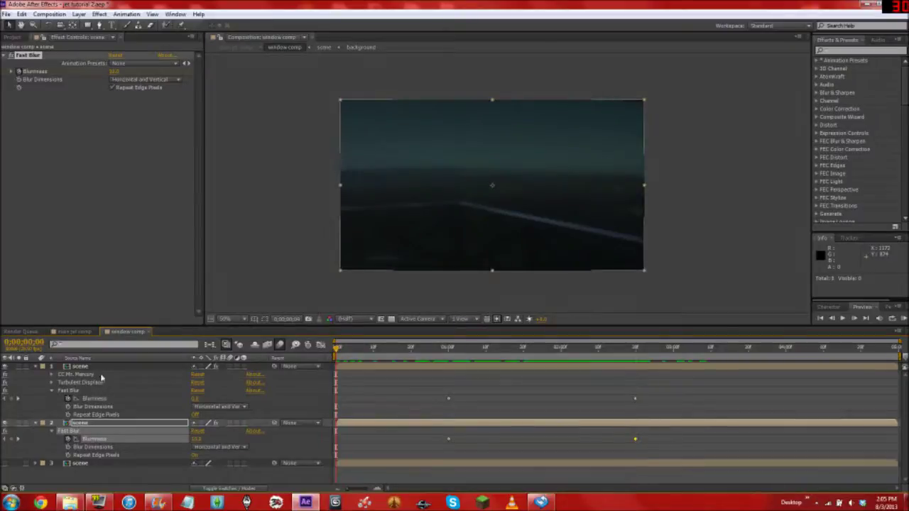
left_click(35, 366)
left_click(36, 375)
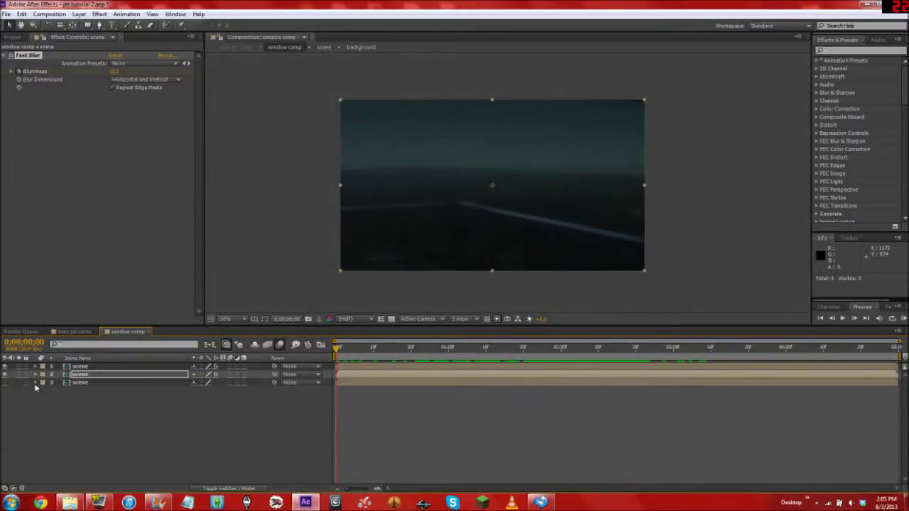
Review the effects on the scene layers, close window comp and preview the result in main jet comp.
left_click(77, 389)
left_click(80, 384)
left_click(80, 367)
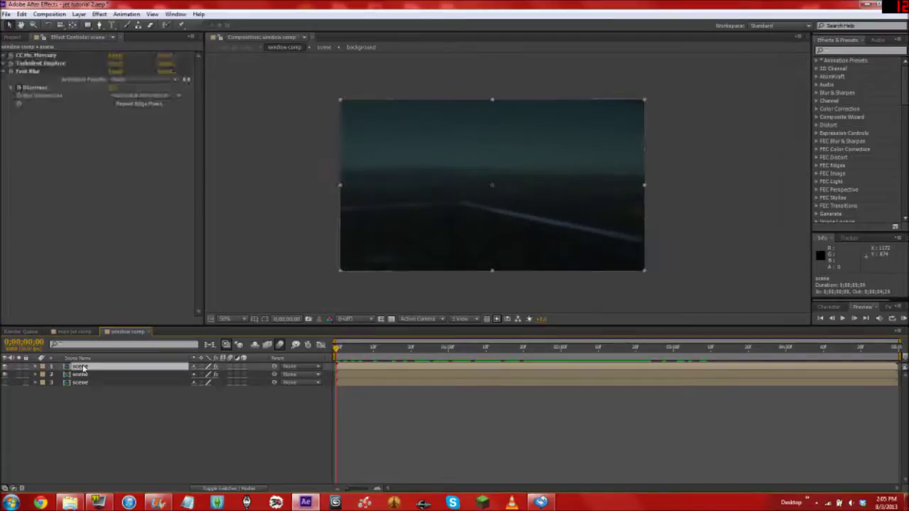
left_click(84, 374)
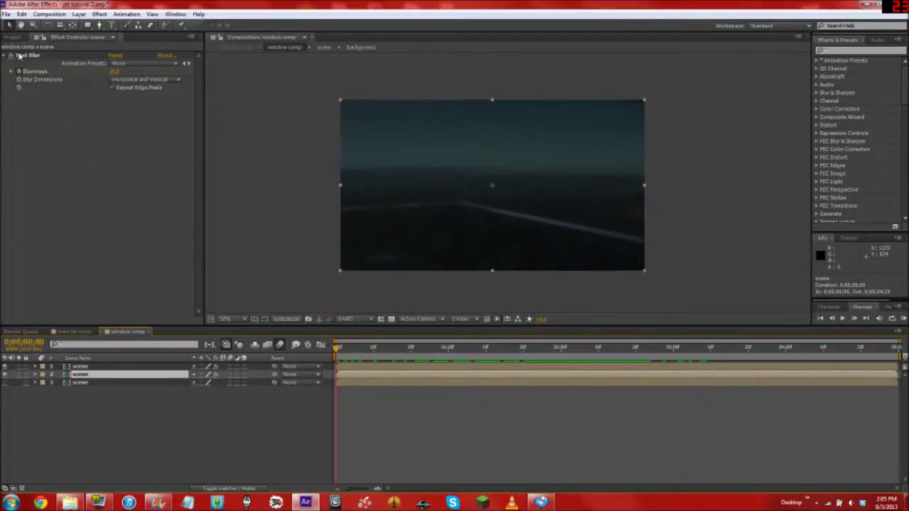
left_click(149, 333)
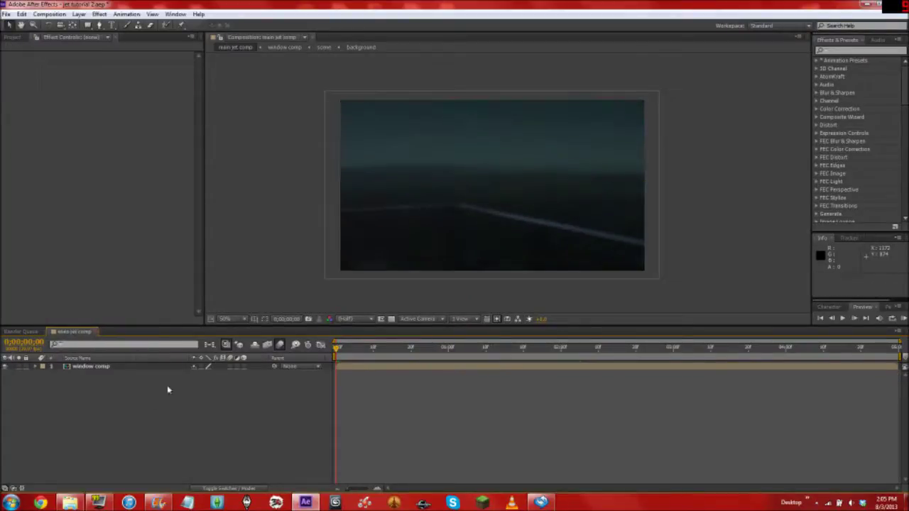
mouse_move(336, 350)
left_mouse_down()
mouse_move(716, 349)
mouse_move(509, 340)
mouse_move(336, 348)
left_mouse_up()
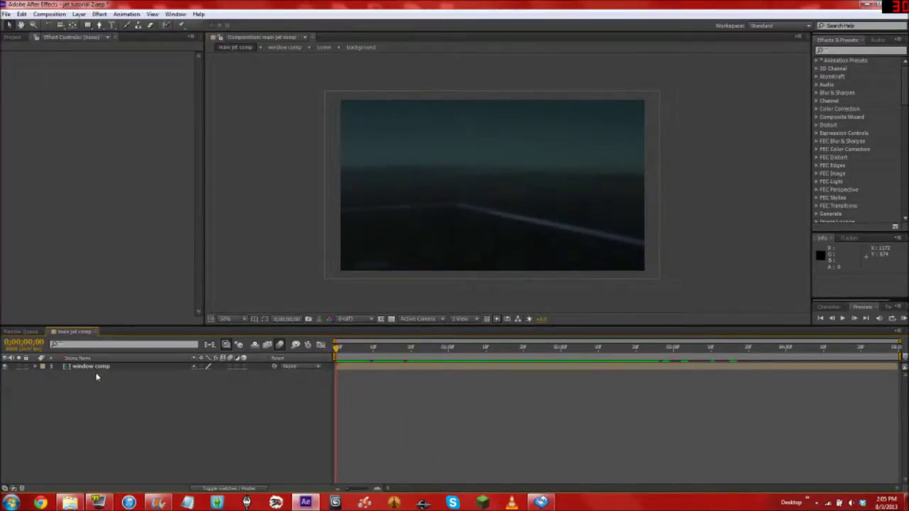
Add main jet comp from the project to the render queue.
left_click(21, 332)
left_click(12, 38)
left_click(36, 248)
left_click(25, 141)
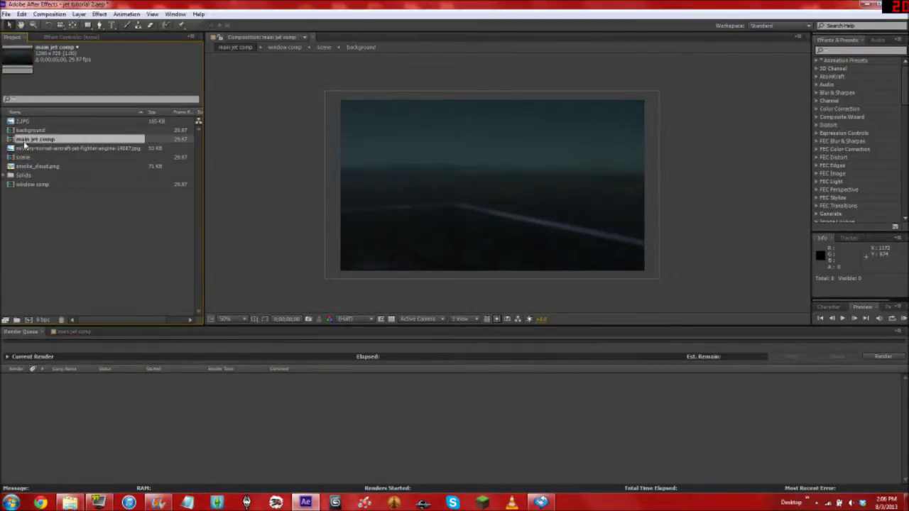
left_click_drag(25, 141, 46, 392)
Review the custom output module's format choices and the H.264 multiplexer and video options, closing both dialogs without applying changes.
left_click(66, 395)
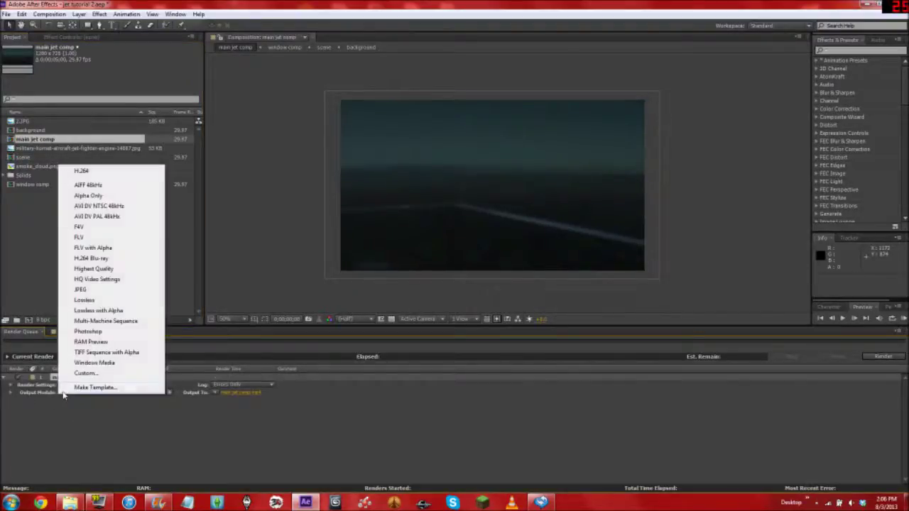
left_click(100, 375)
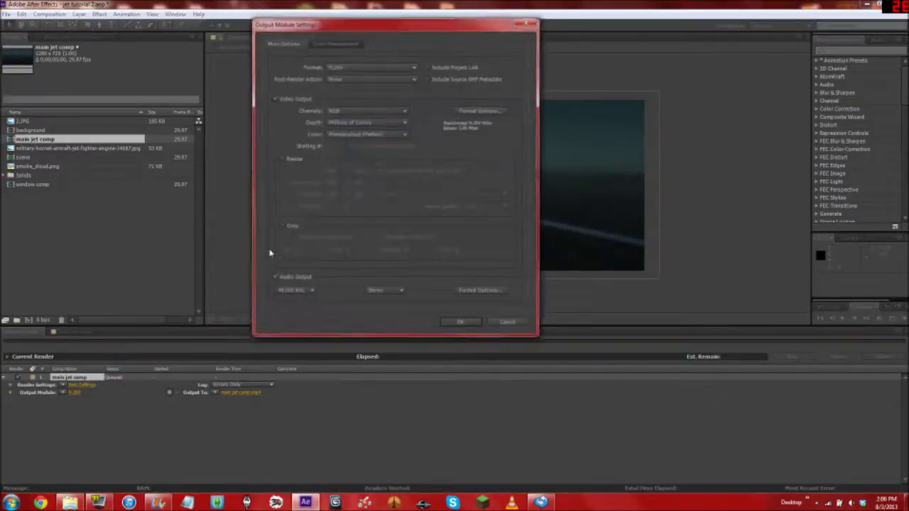
left_click(356, 66)
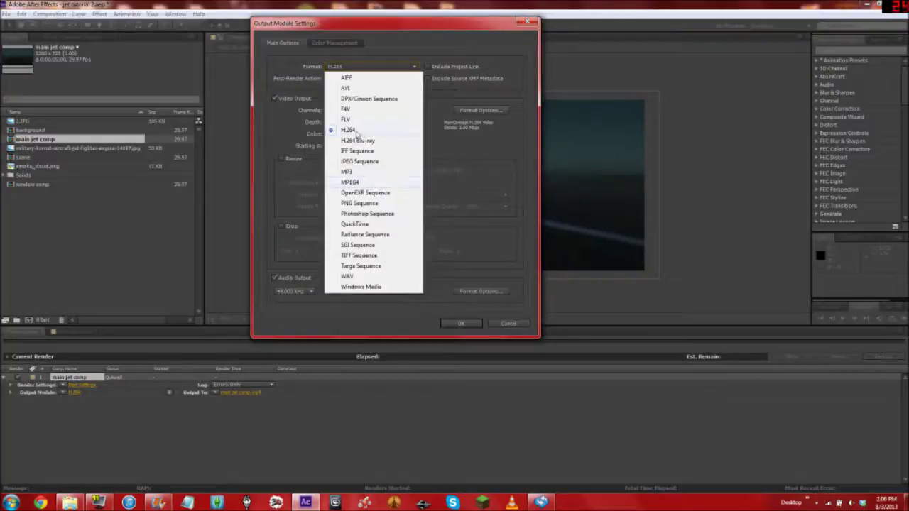
left_click(446, 140)
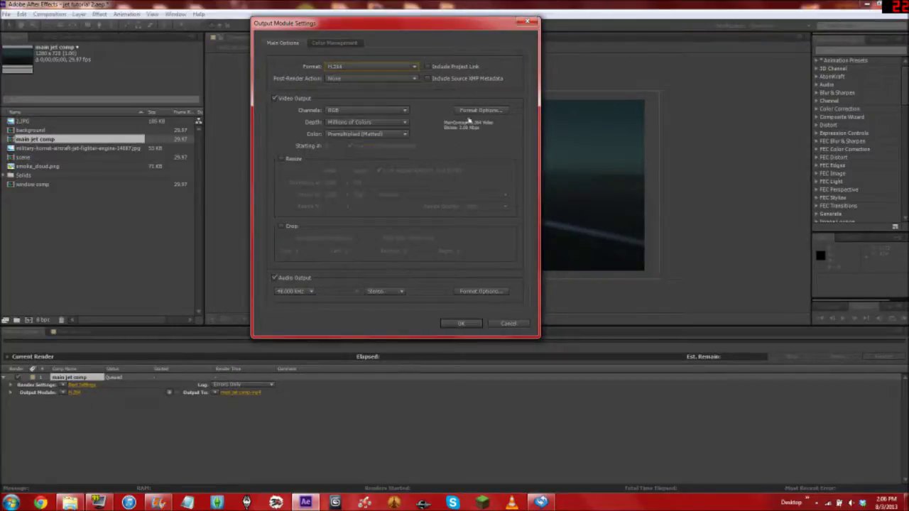
left_click(473, 111)
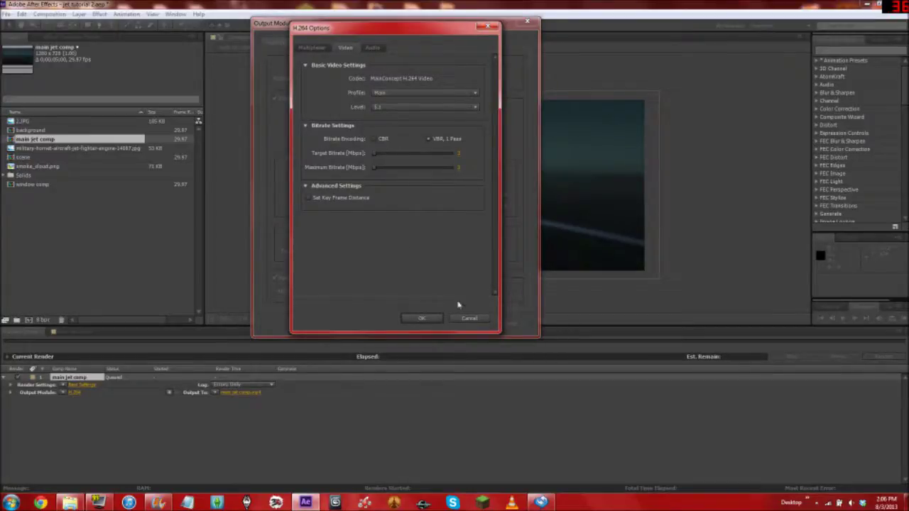
left_click(313, 47)
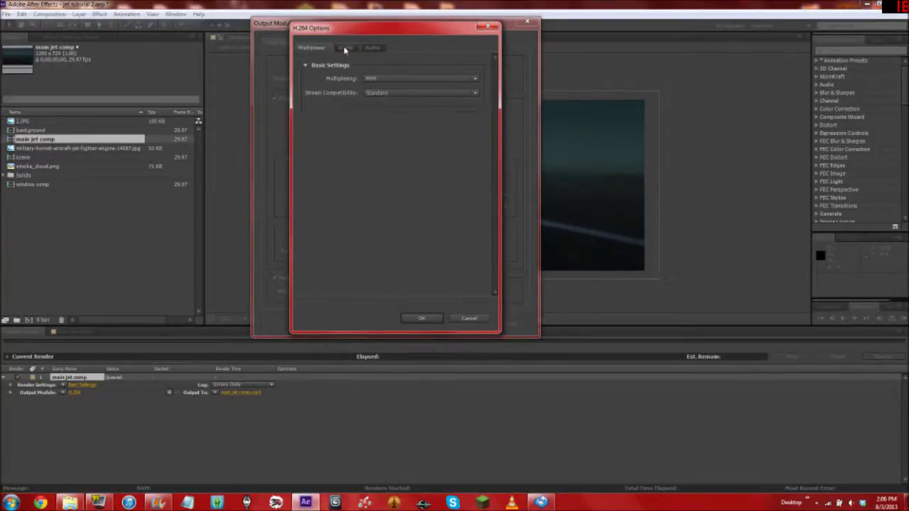
left_click(343, 48)
left_click(470, 318)
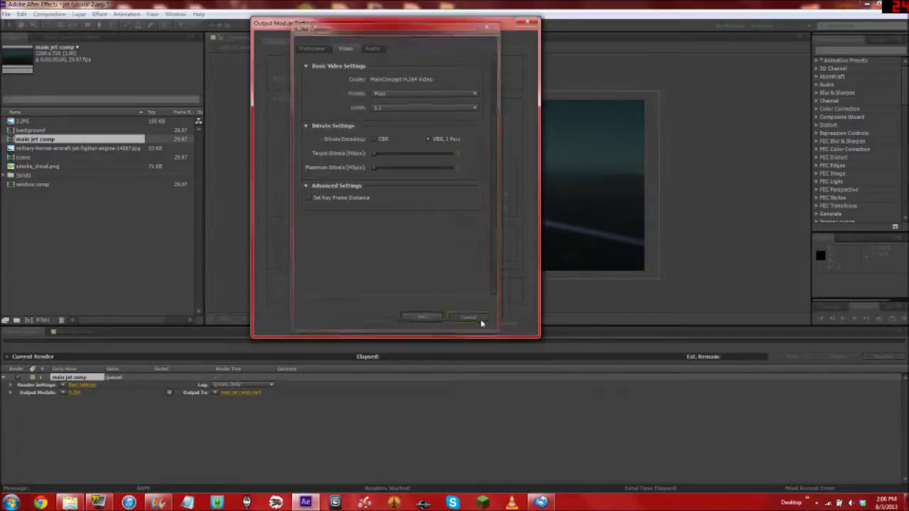
left_click(503, 325)
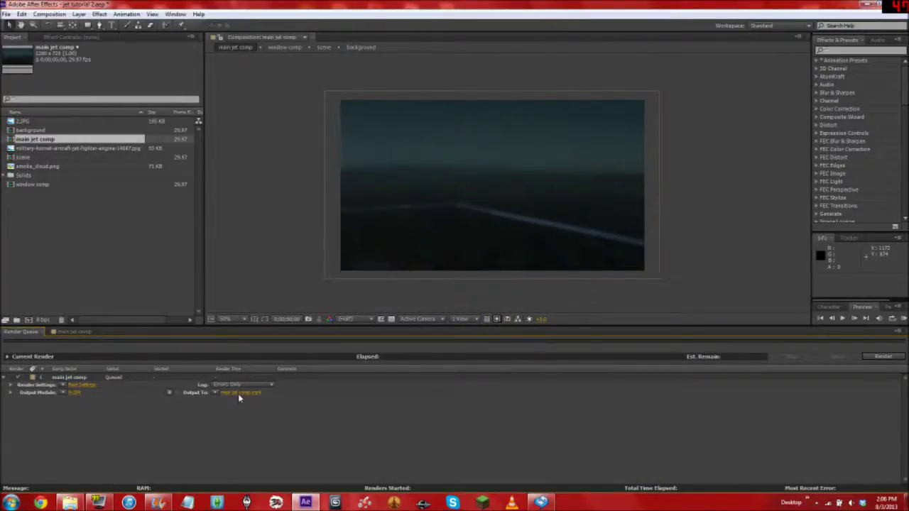
Render the queued main jet comp to main jet comp.mp4 and replay the finished clip in Windows Media Player.
left_click(883, 358)
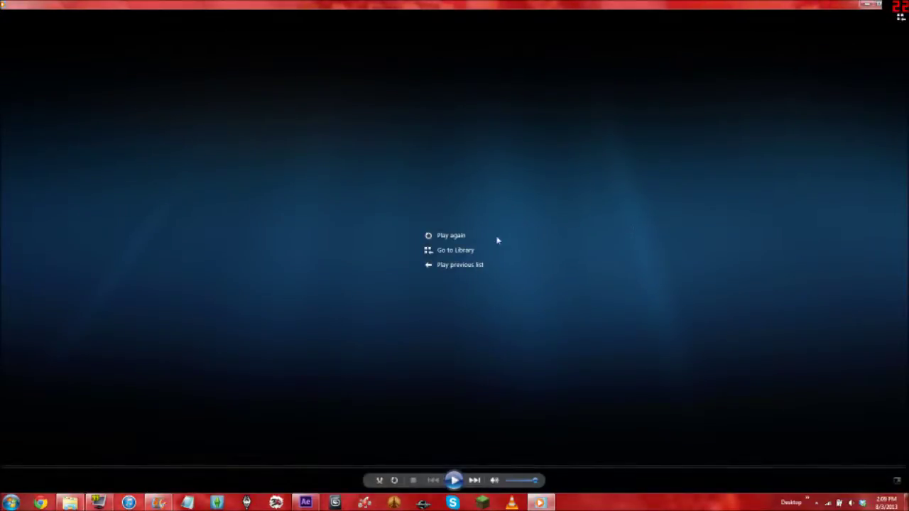
left_click(476, 235)
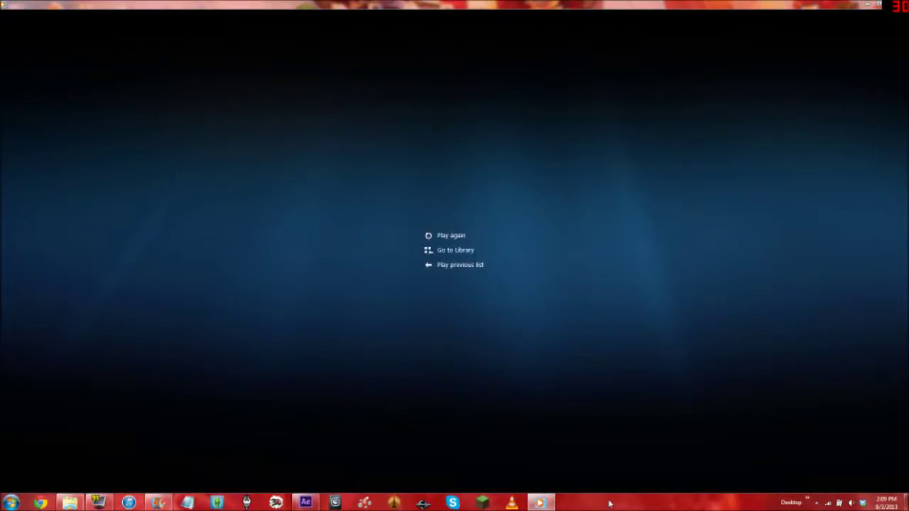
mouse_move(688, 97)
mouse_move(731, 87)
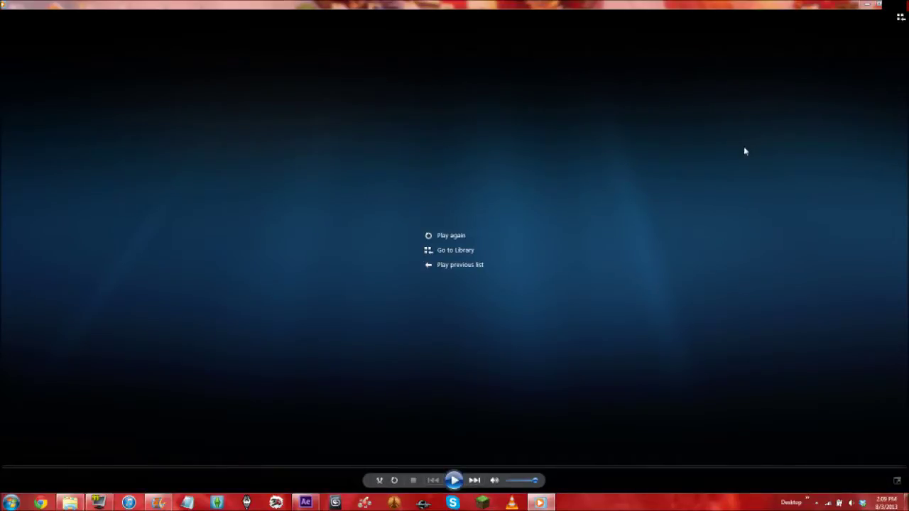